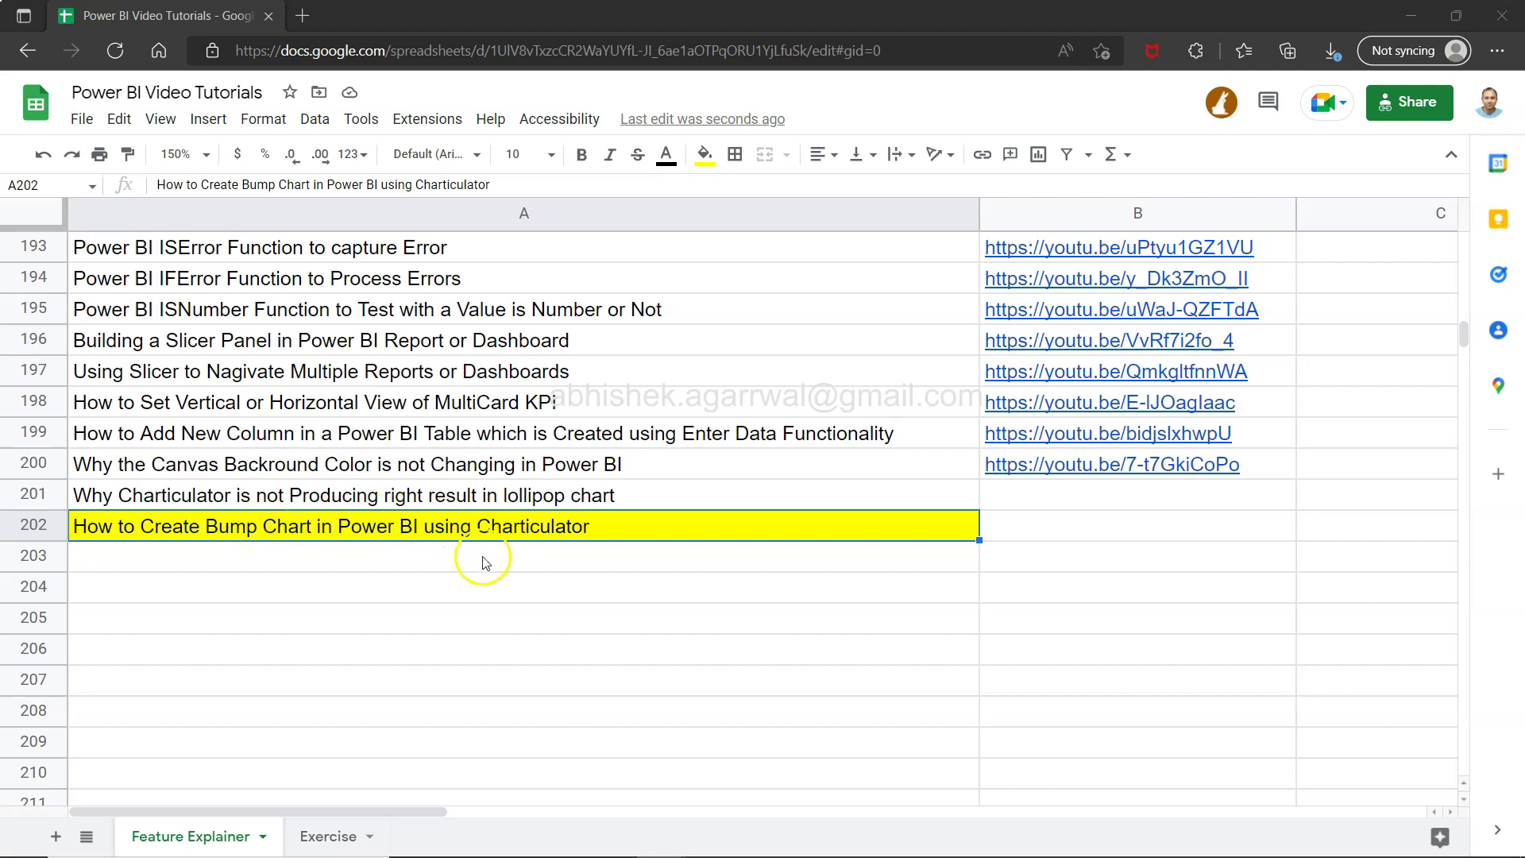
Step: Review the 2021 Week 16 Intro to Charticulator row and its link in the Exercise sheet
left_click(338, 836)
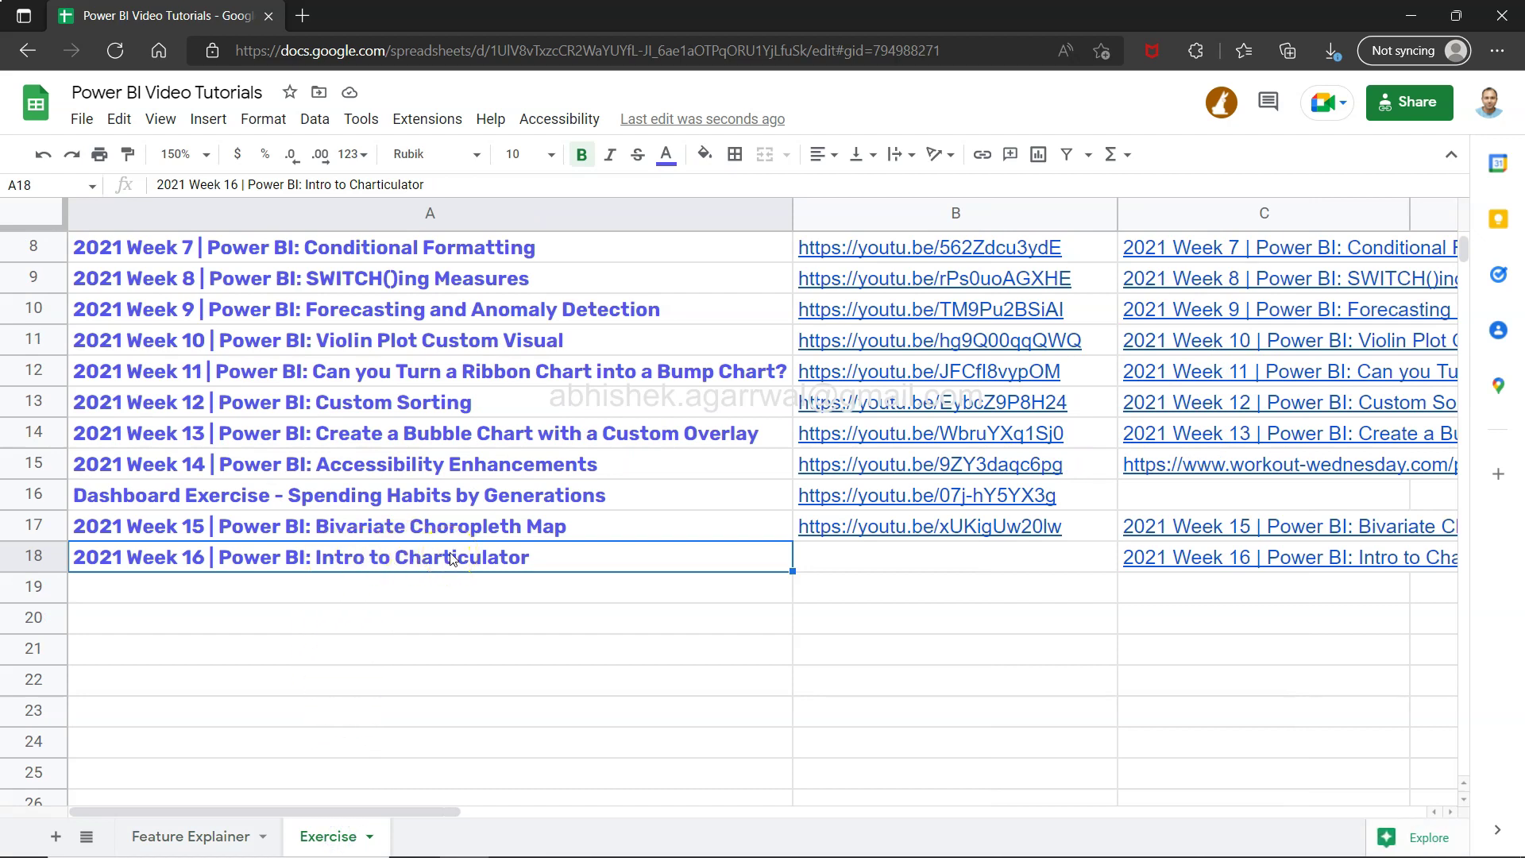
scroll(1050, 697, "right", 10)
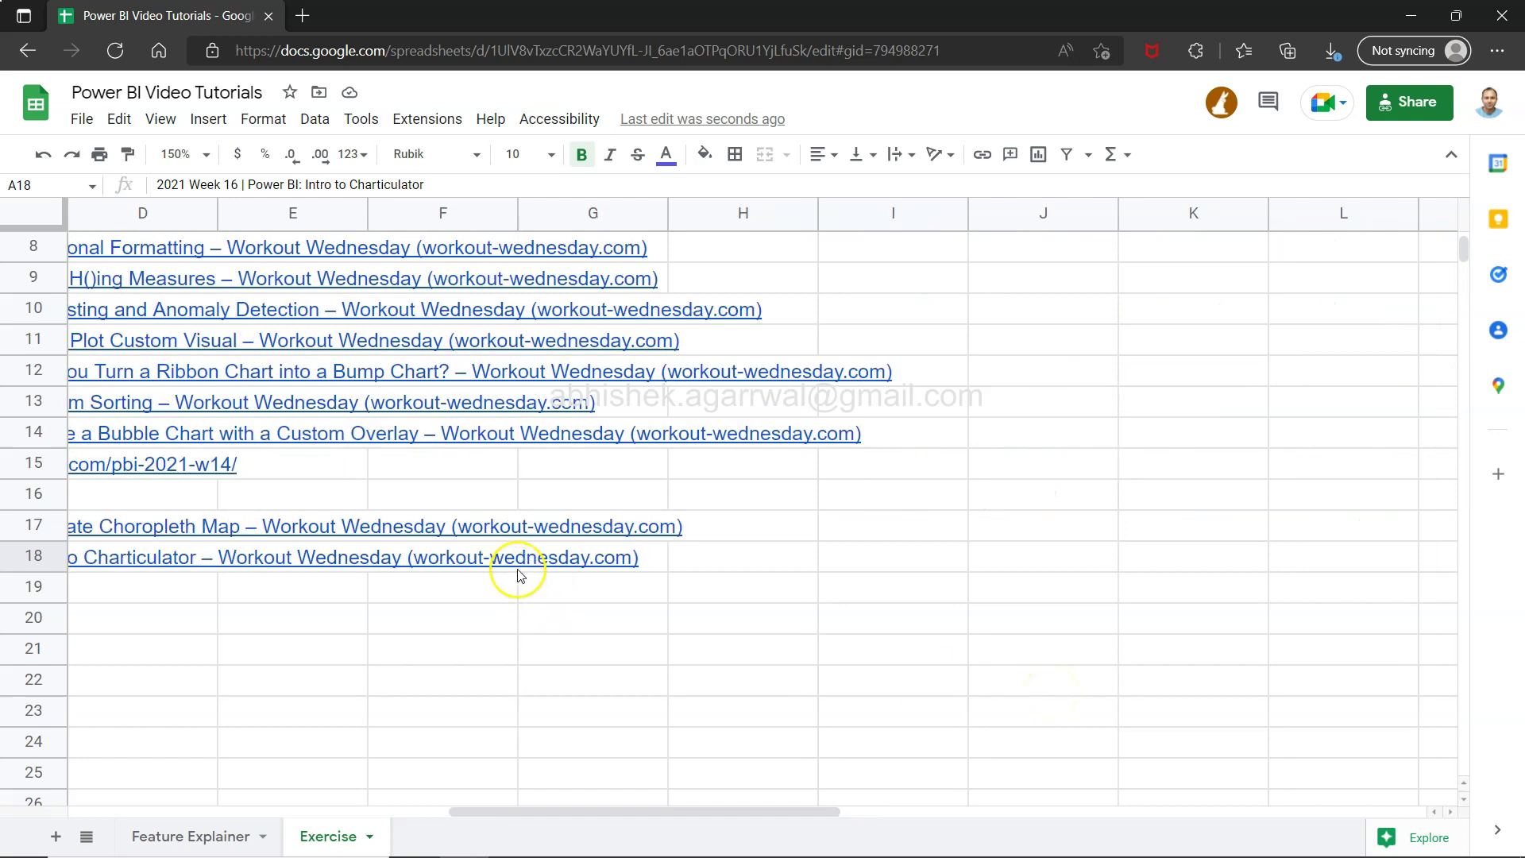
scroll(517, 579, "left", 10)
Step: Switch to Power BI Desktop and inspect the Lollipop Chart page's Sales By State visual in the Charticulator editor, returning to the report
key("alt+Tab")
key("alt+Tab")
key("alt+Tab")
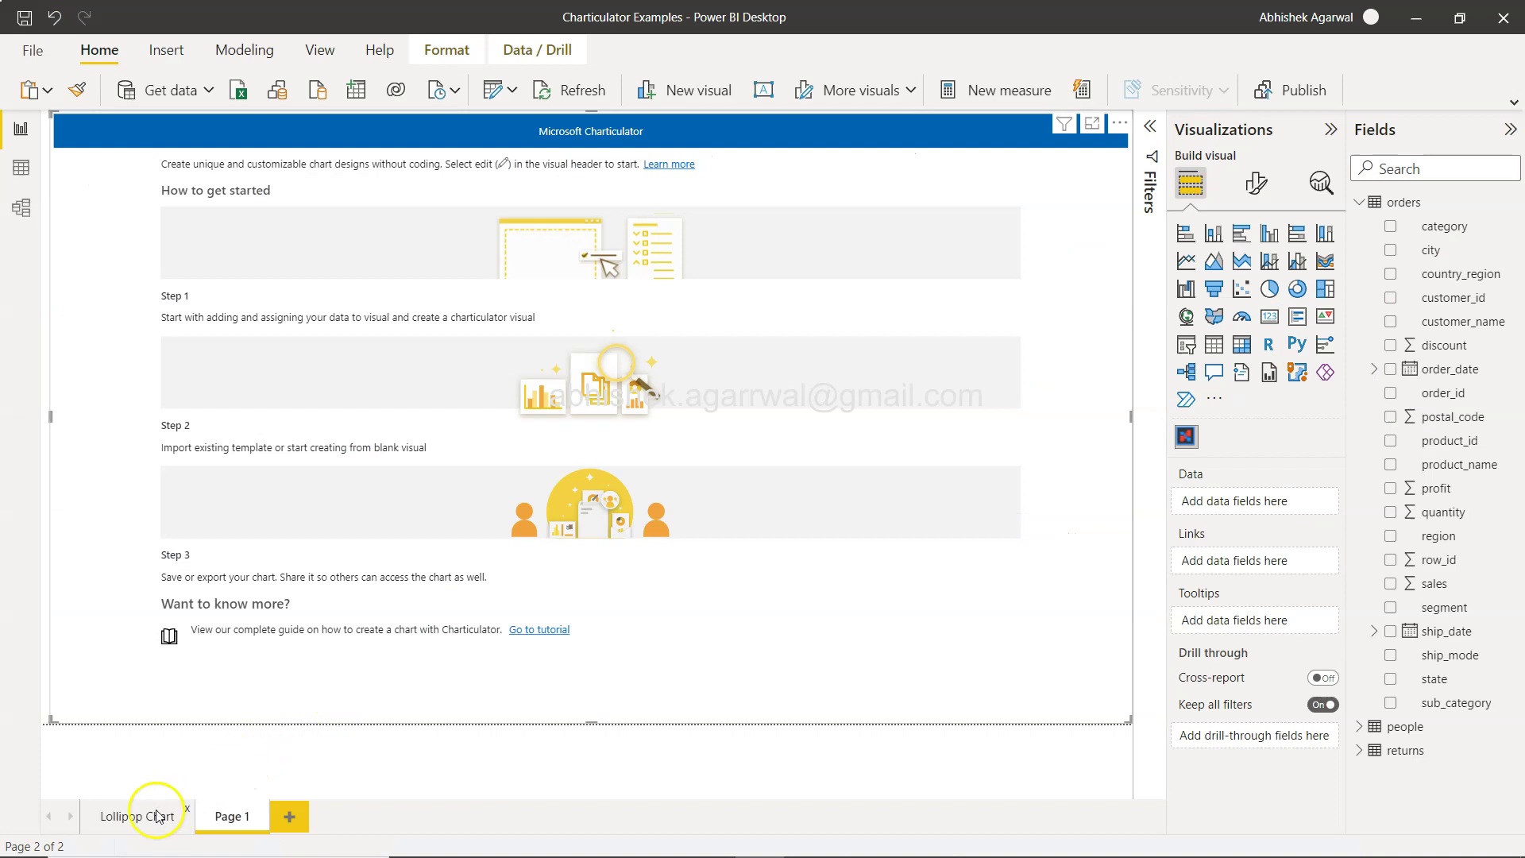
left_click(158, 816)
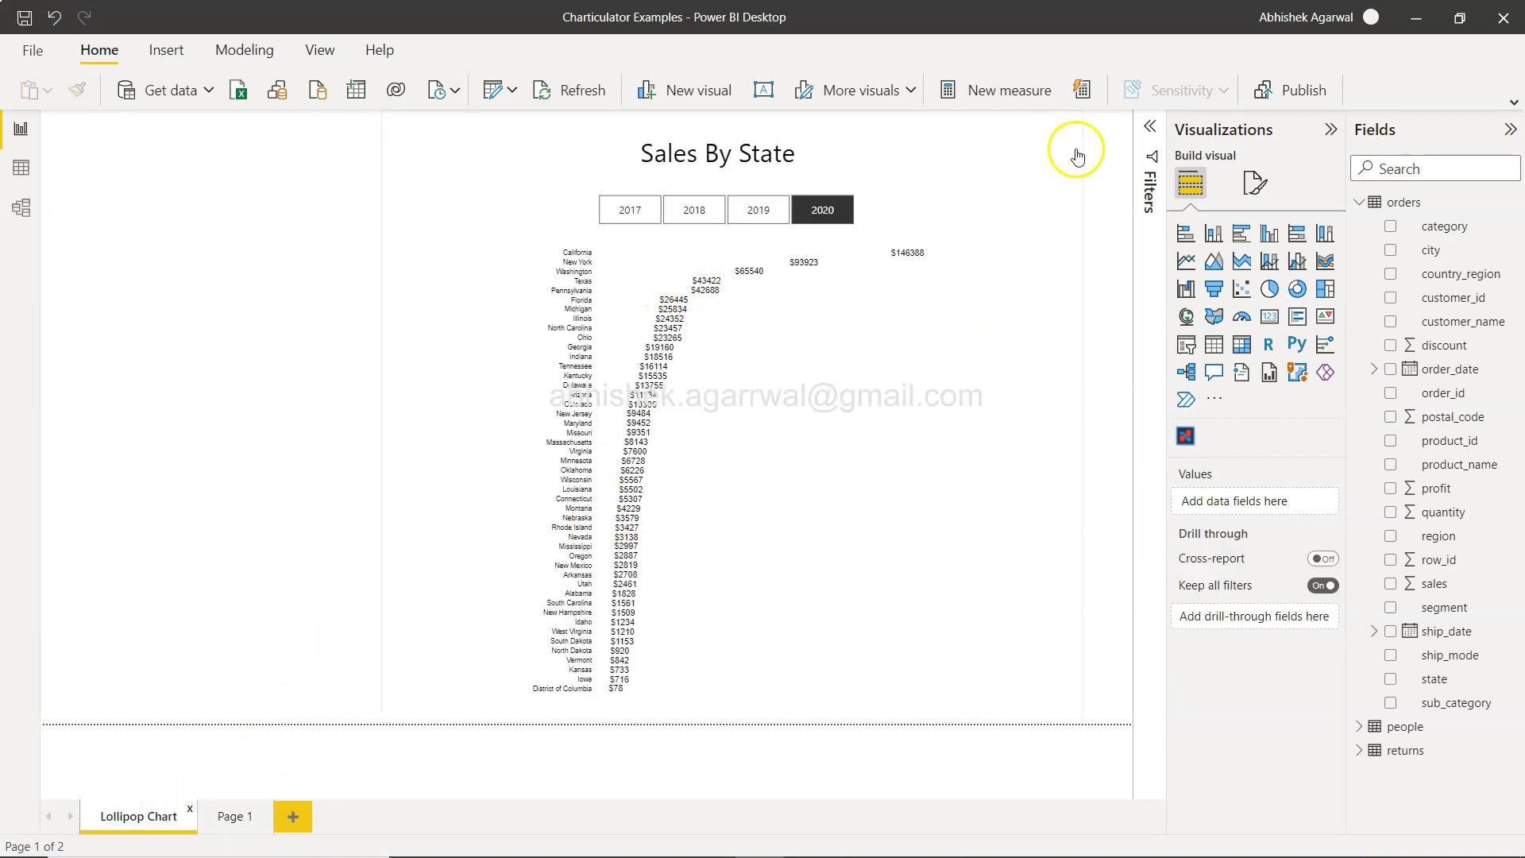
left_click(1070, 123)
left_click(1112, 147)
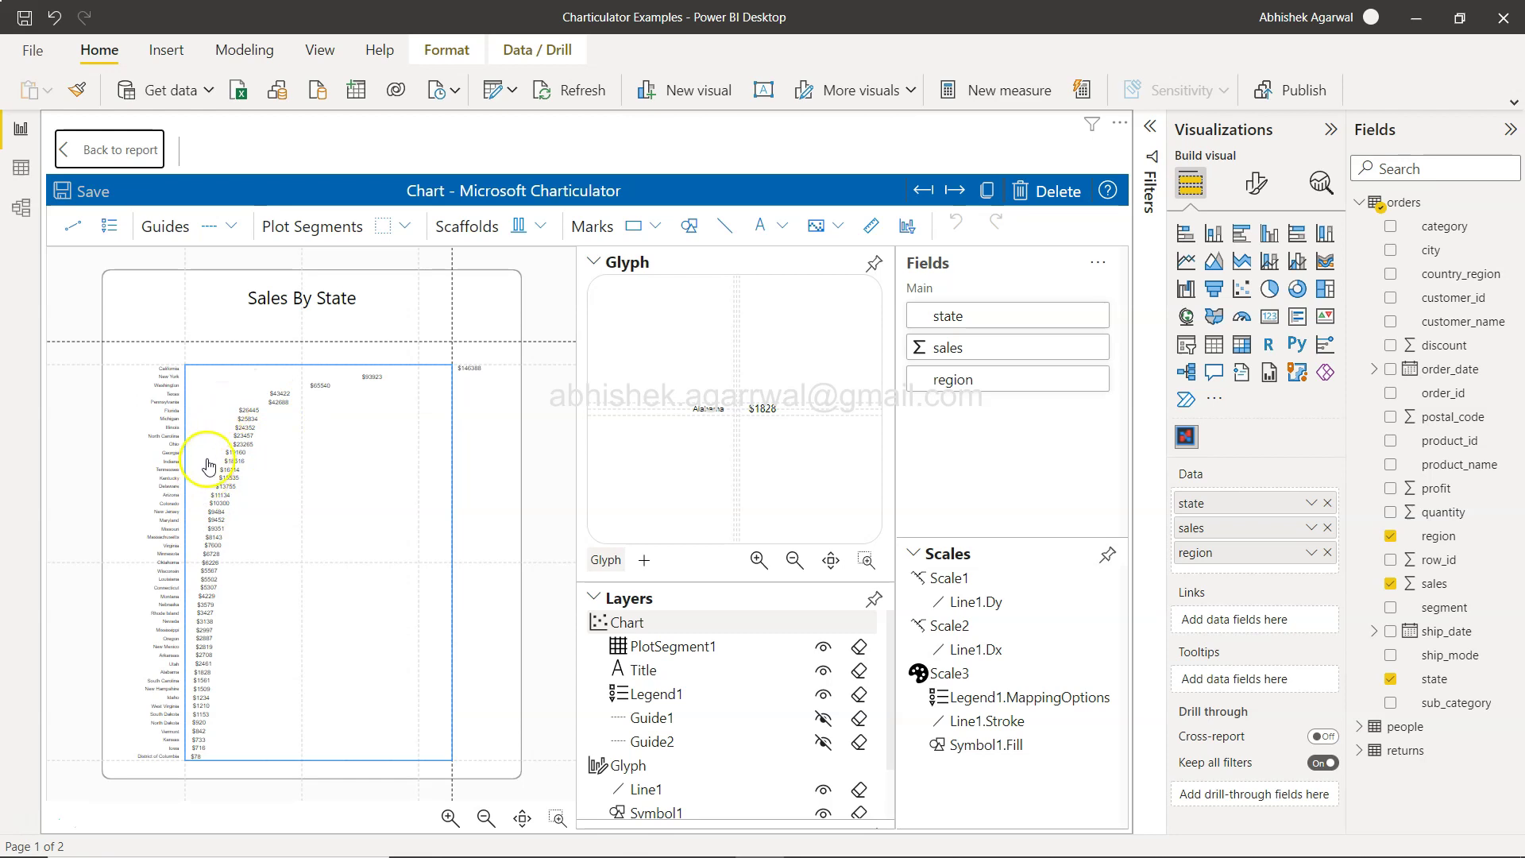
left_click(104, 151)
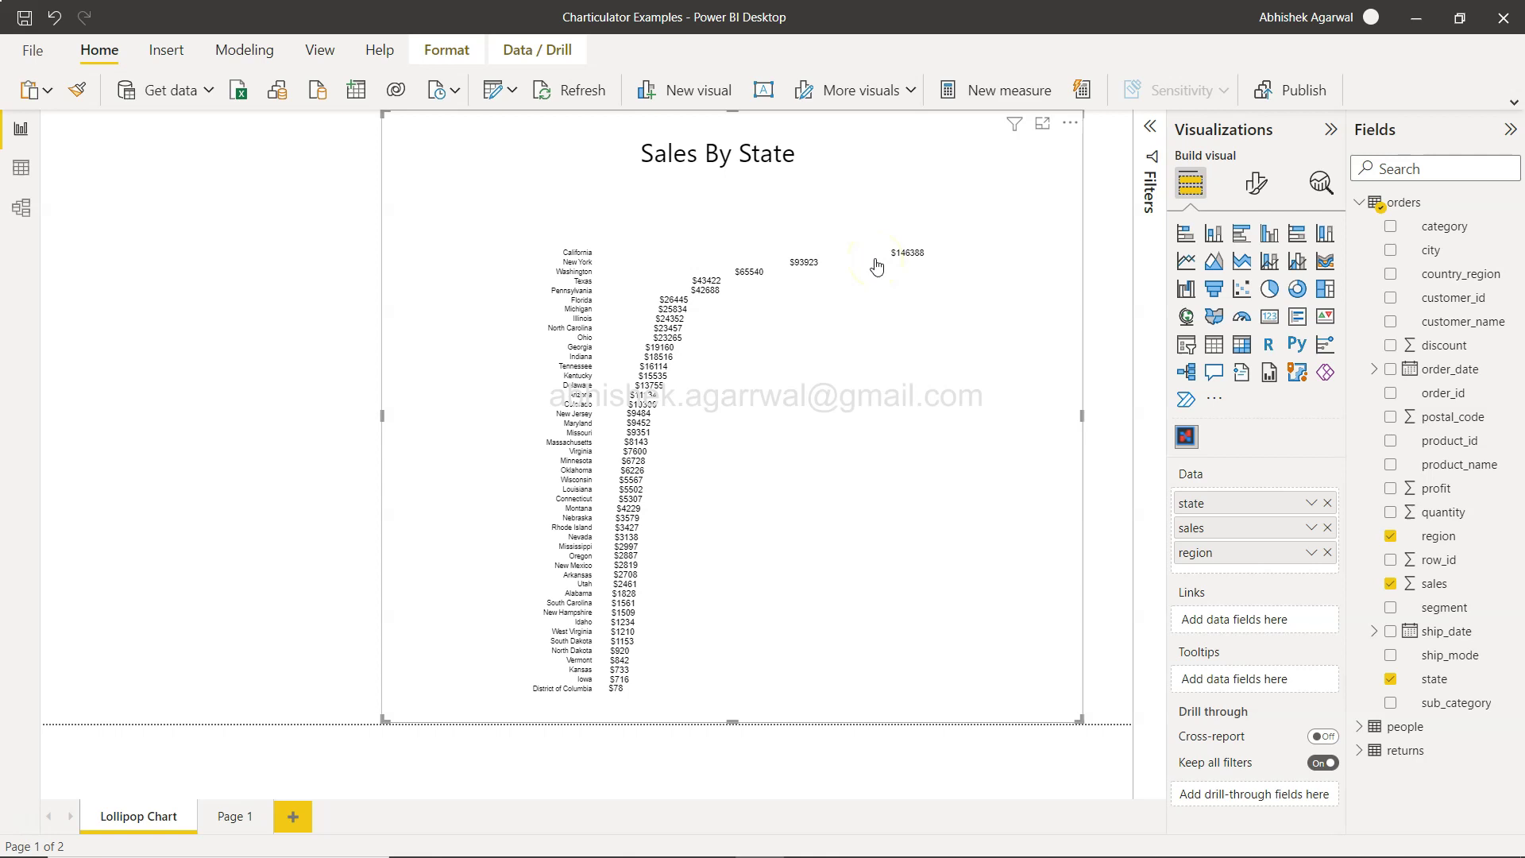
Step: Open the Week 16 Workout Wednesday challenge linked in the Exercise sheet and view its Sales by State lollipop chart
key("alt+Tab")
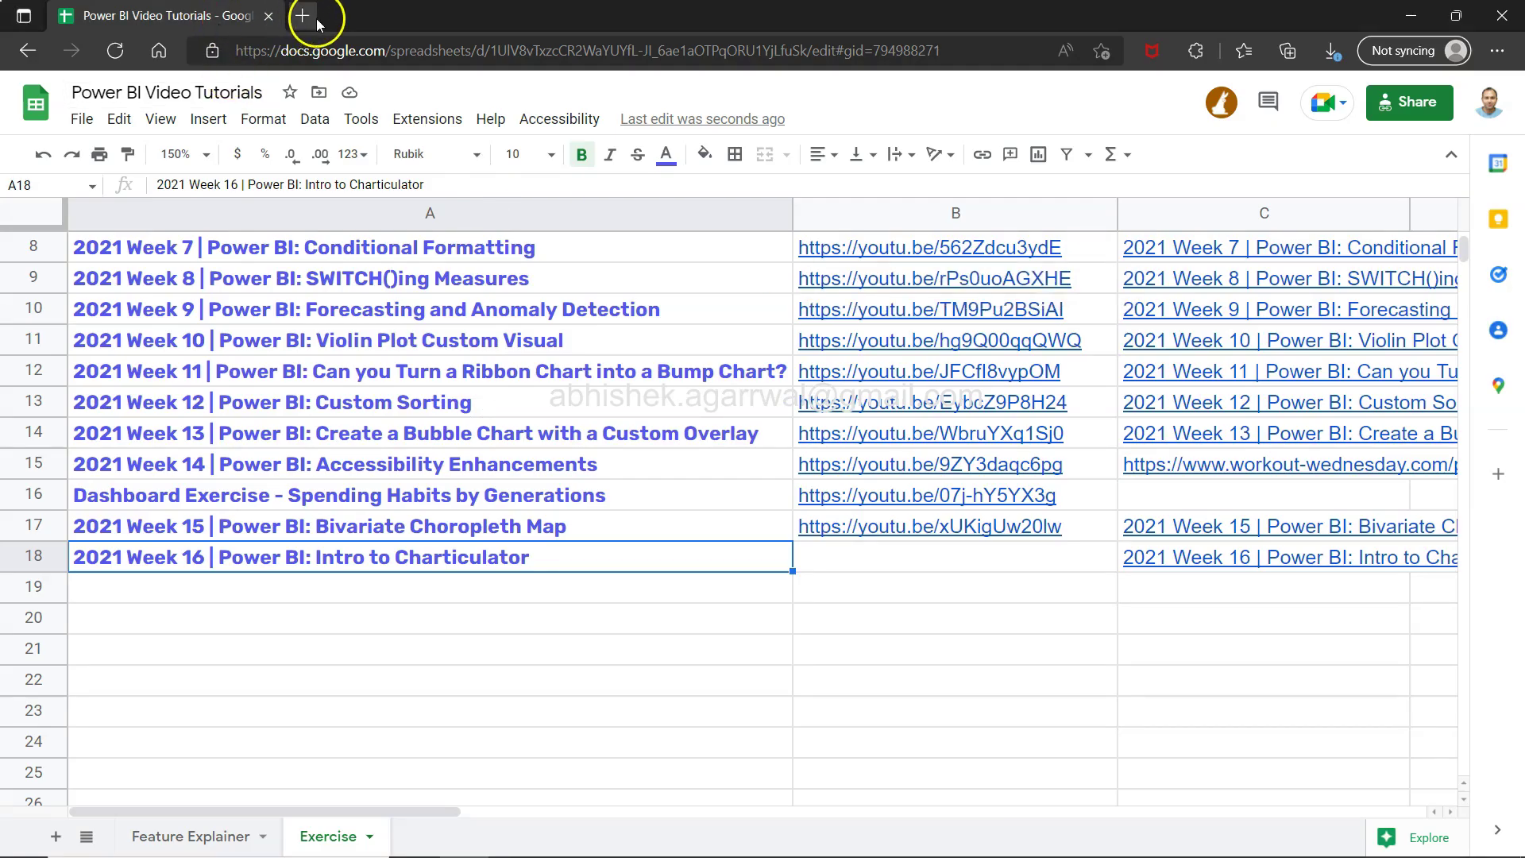
mouse_move(1150, 566)
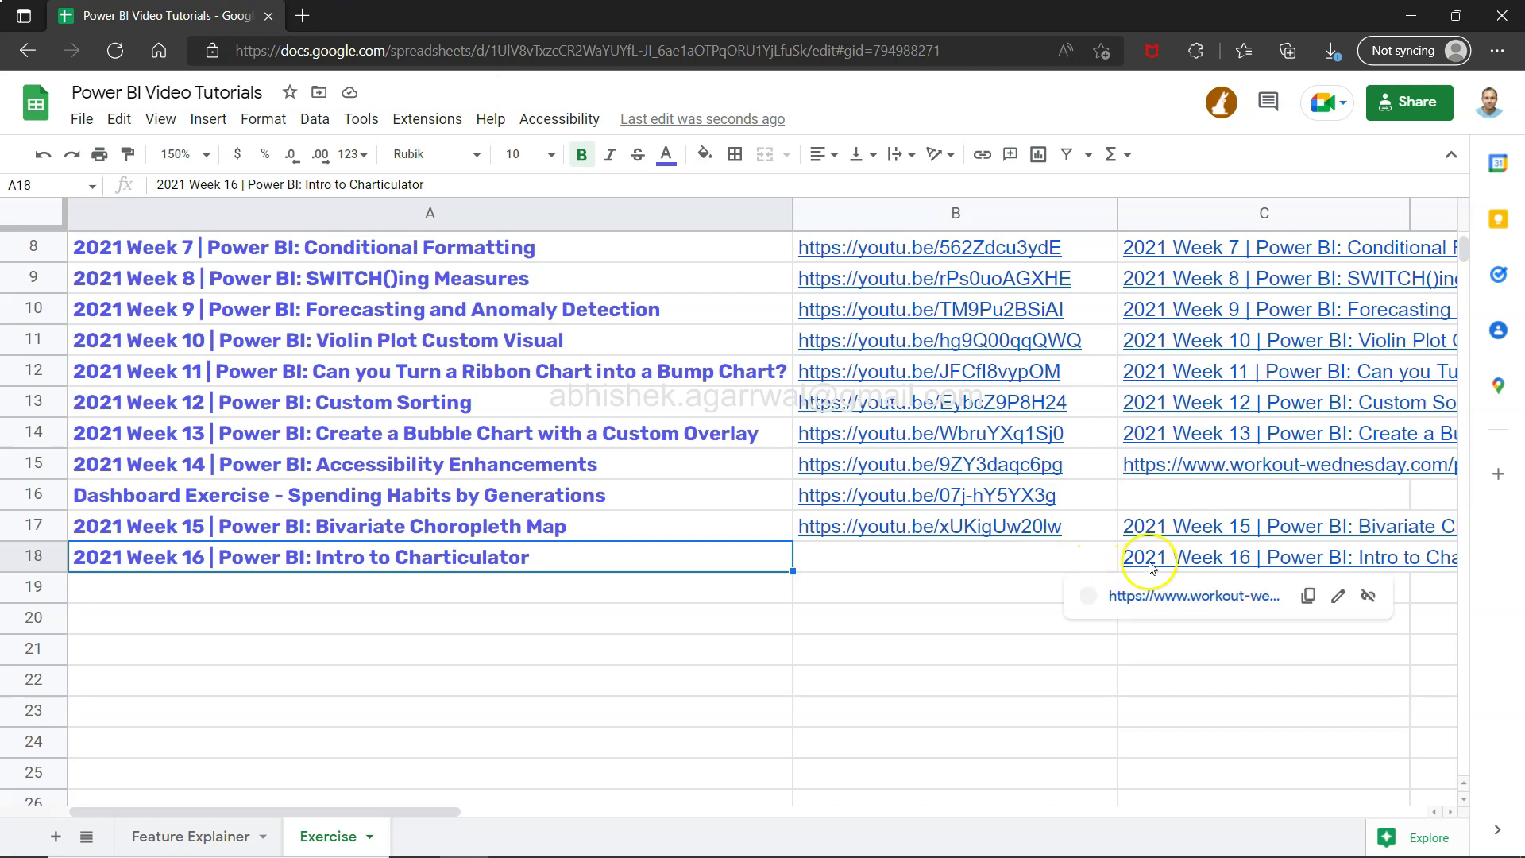
left_click(1161, 595)
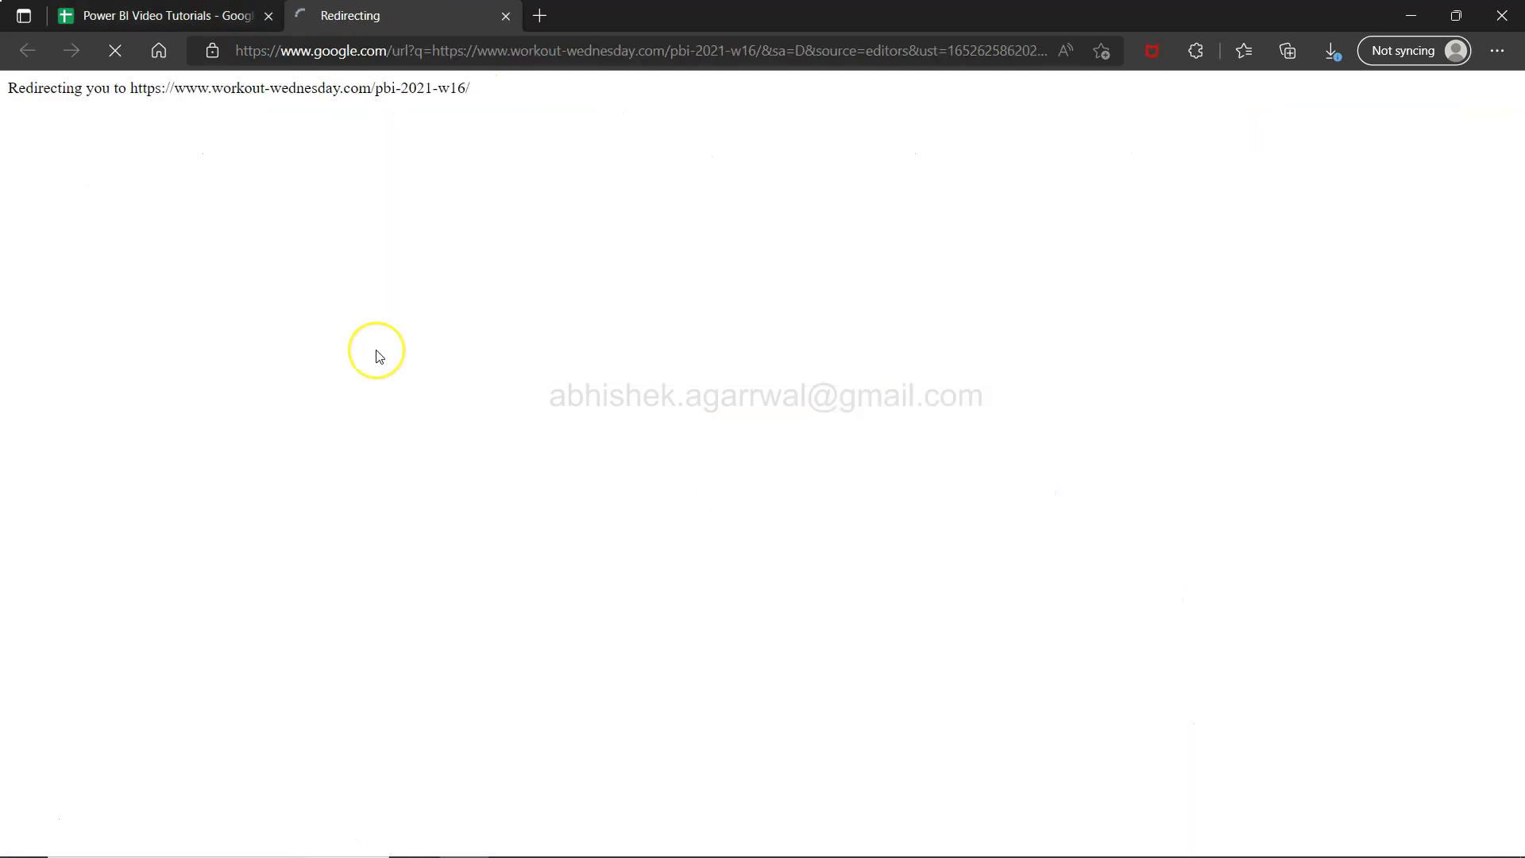
scroll(347, 614, "down", 1)
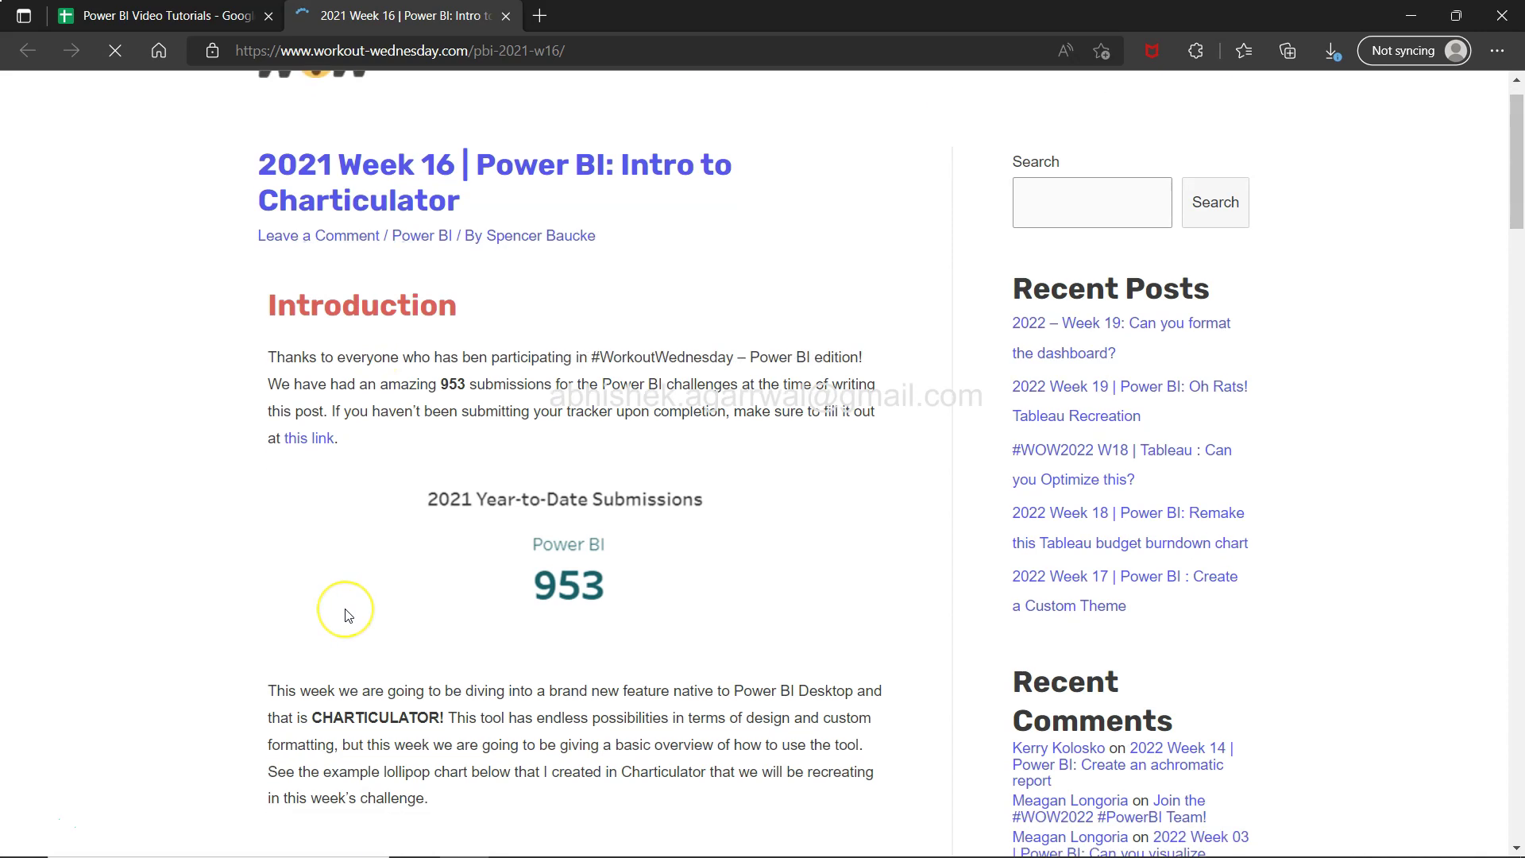
scroll(347, 615, "down", 8)
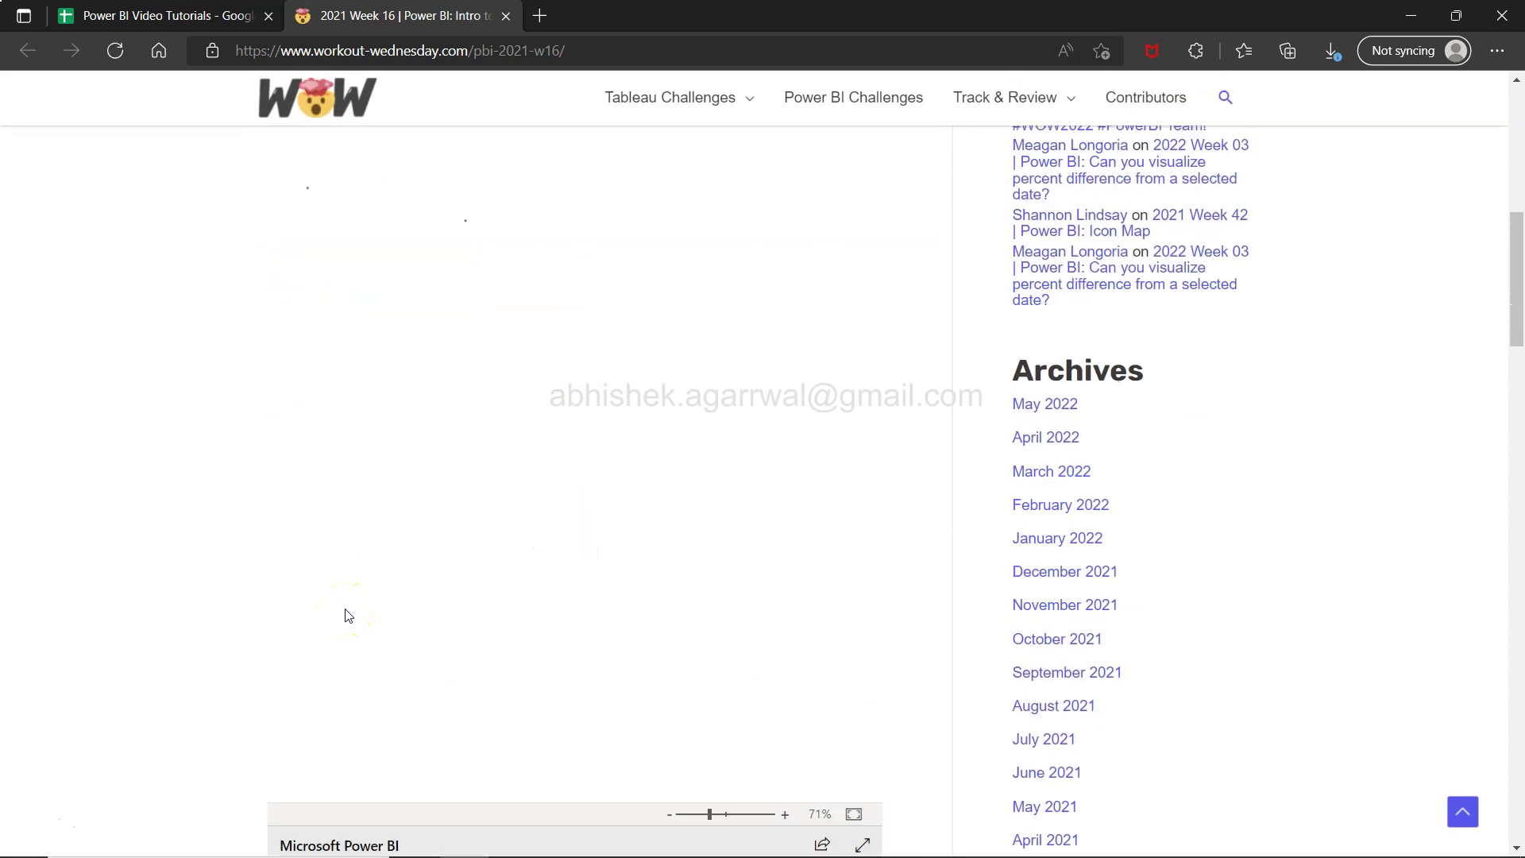
left_click(105, 575)
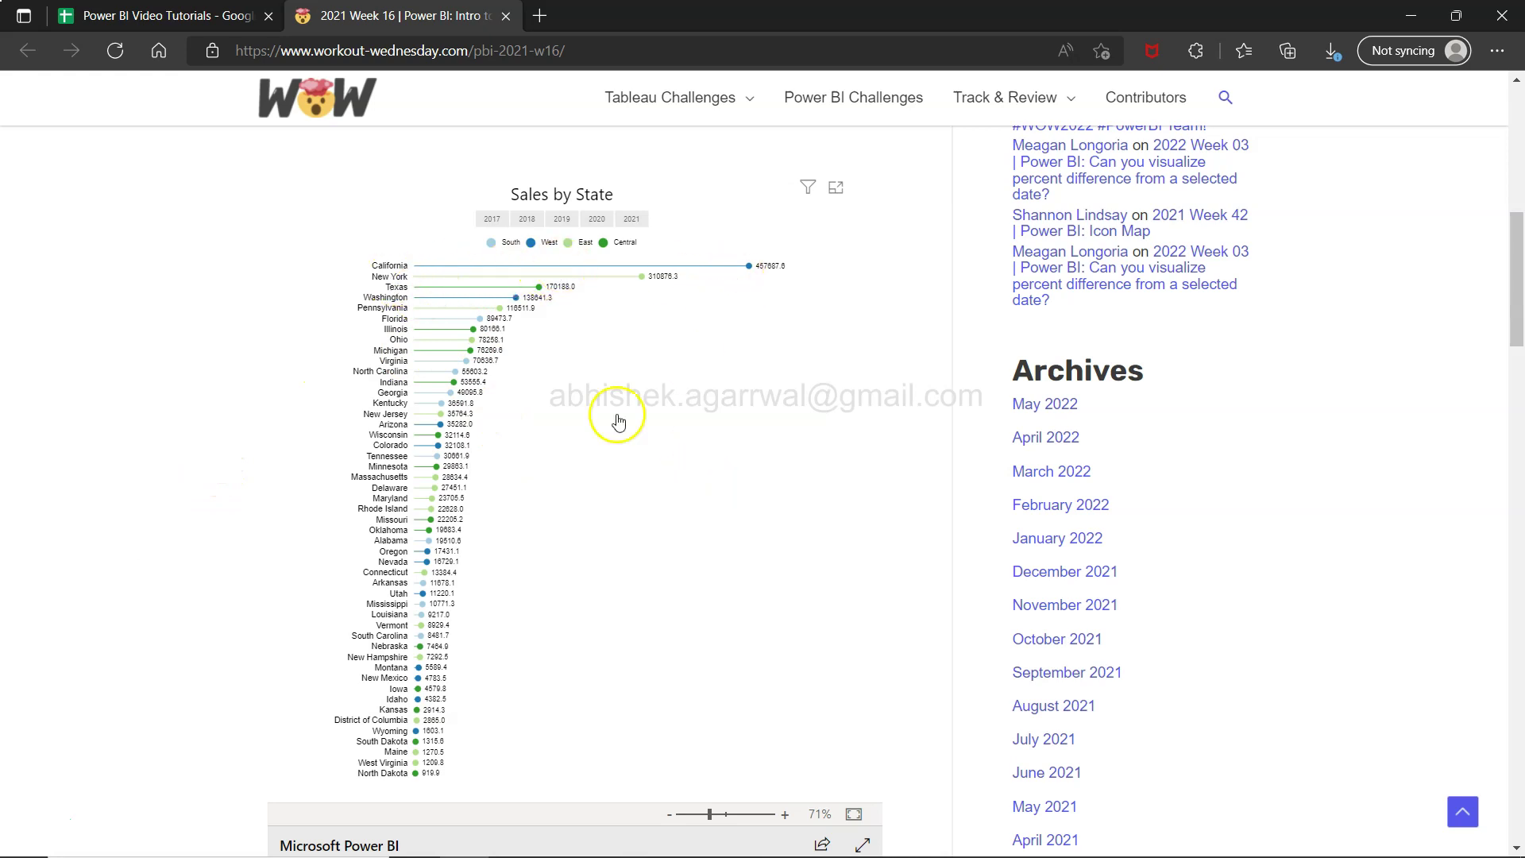
Step: Check the bump chart entry in the Feature Explainer sheet and return to the Week 16 challenge page
key("ctrl+shift+Tab")
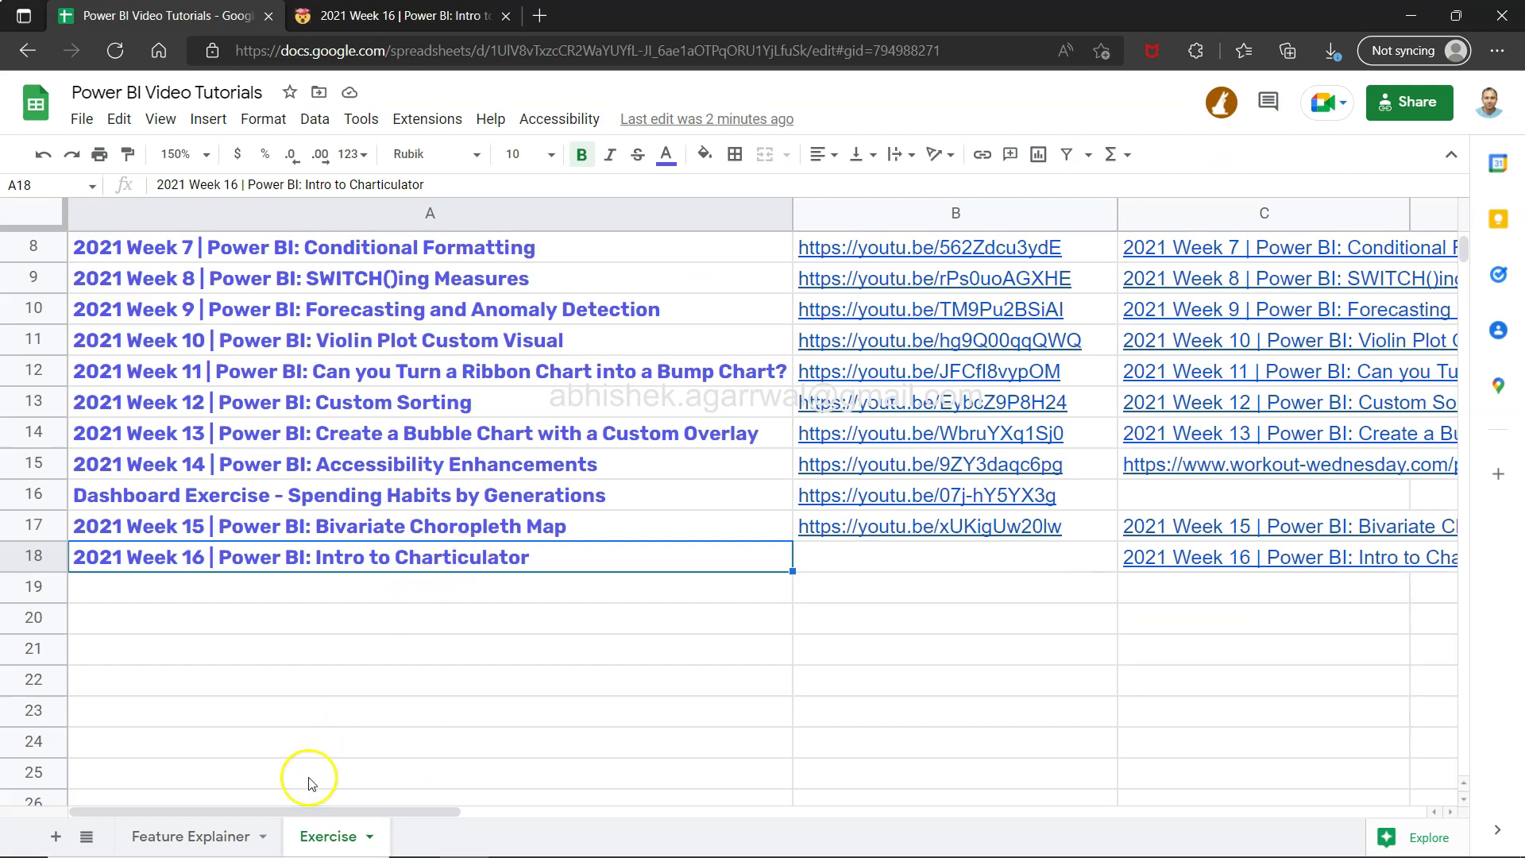
left_click(240, 836)
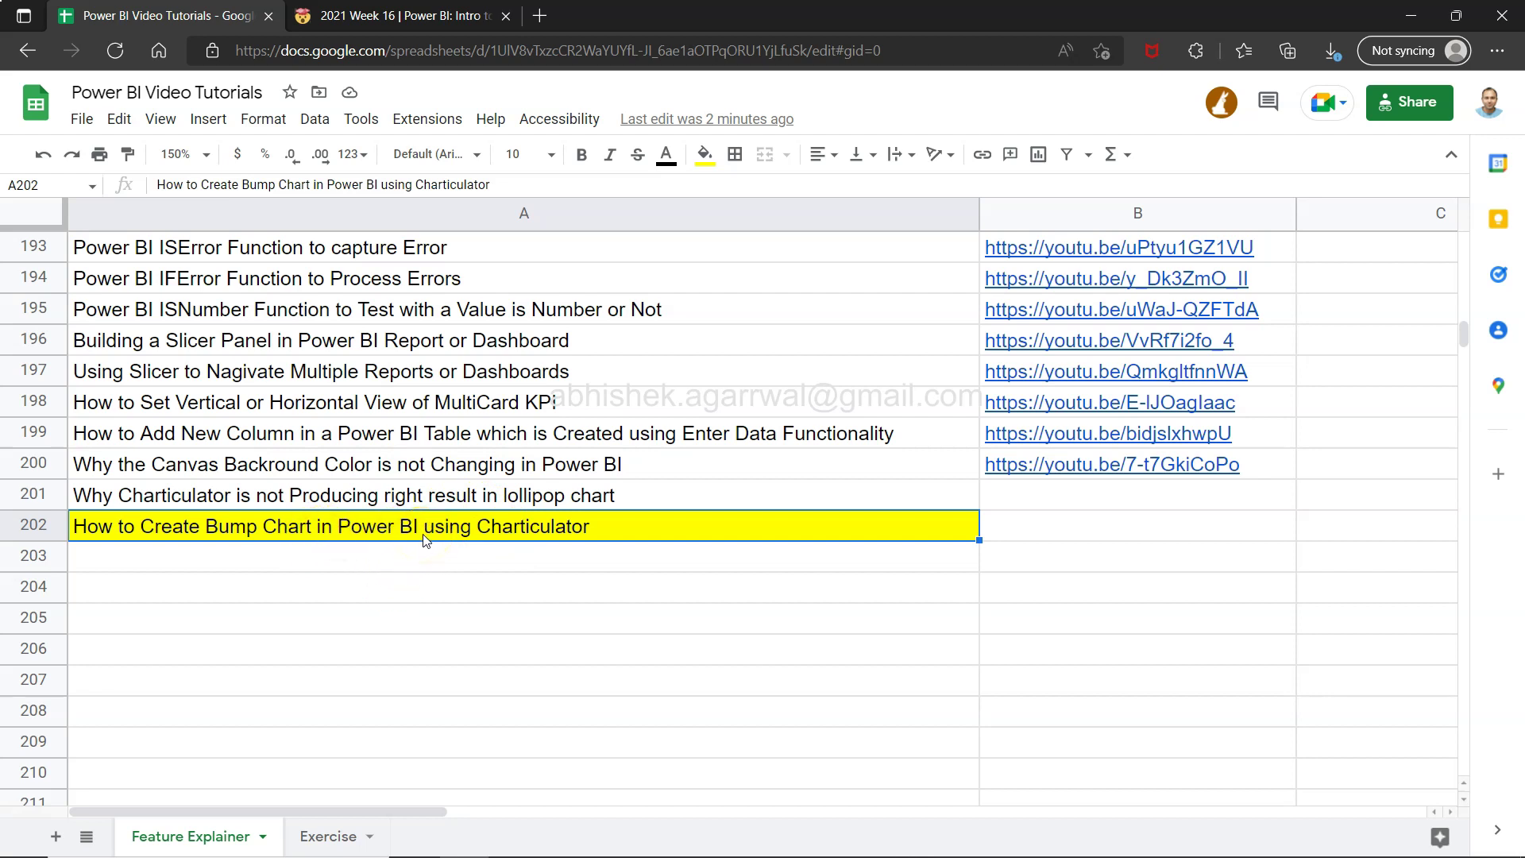
key("ctrl+Tab")
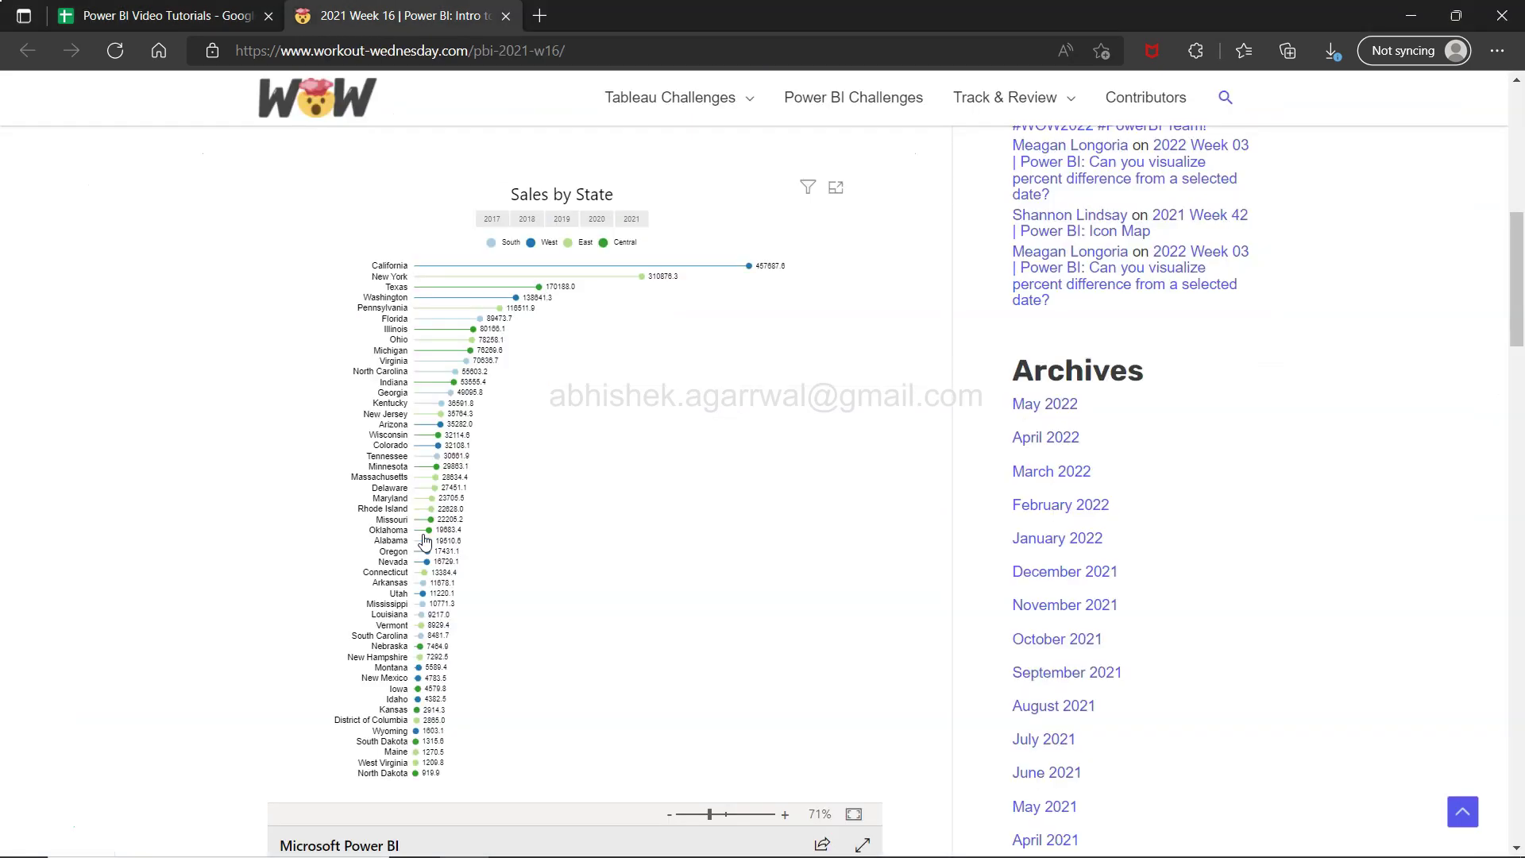
Step: Switch to Power BI Desktop and rename report page Page 1 as Bump Chart
key("alt+Tab")
key("alt+Tab")
key("alt+Tab")
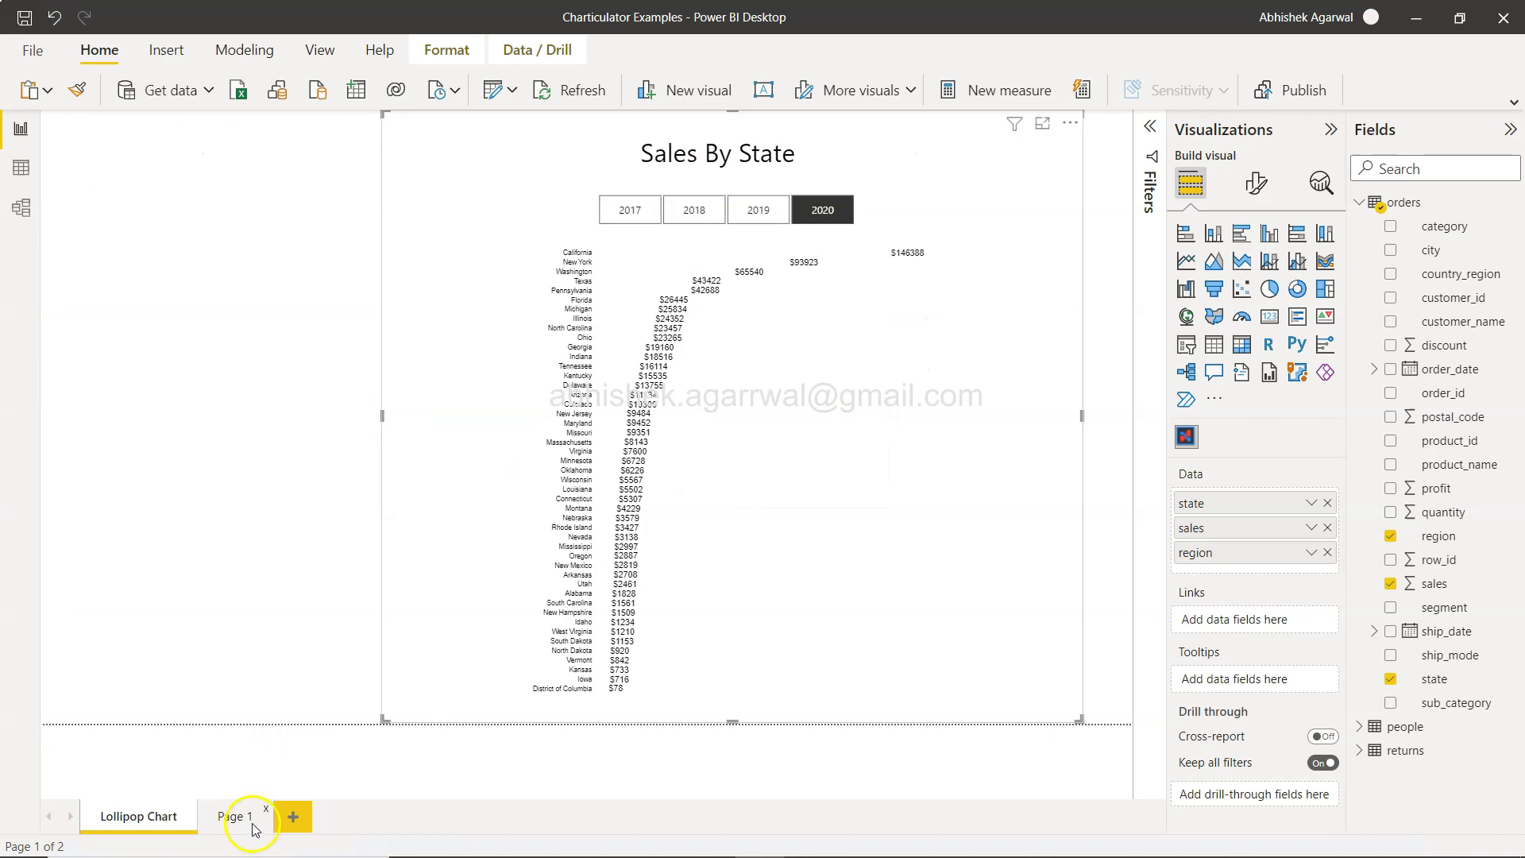
left_click(253, 827)
right_click(253, 827)
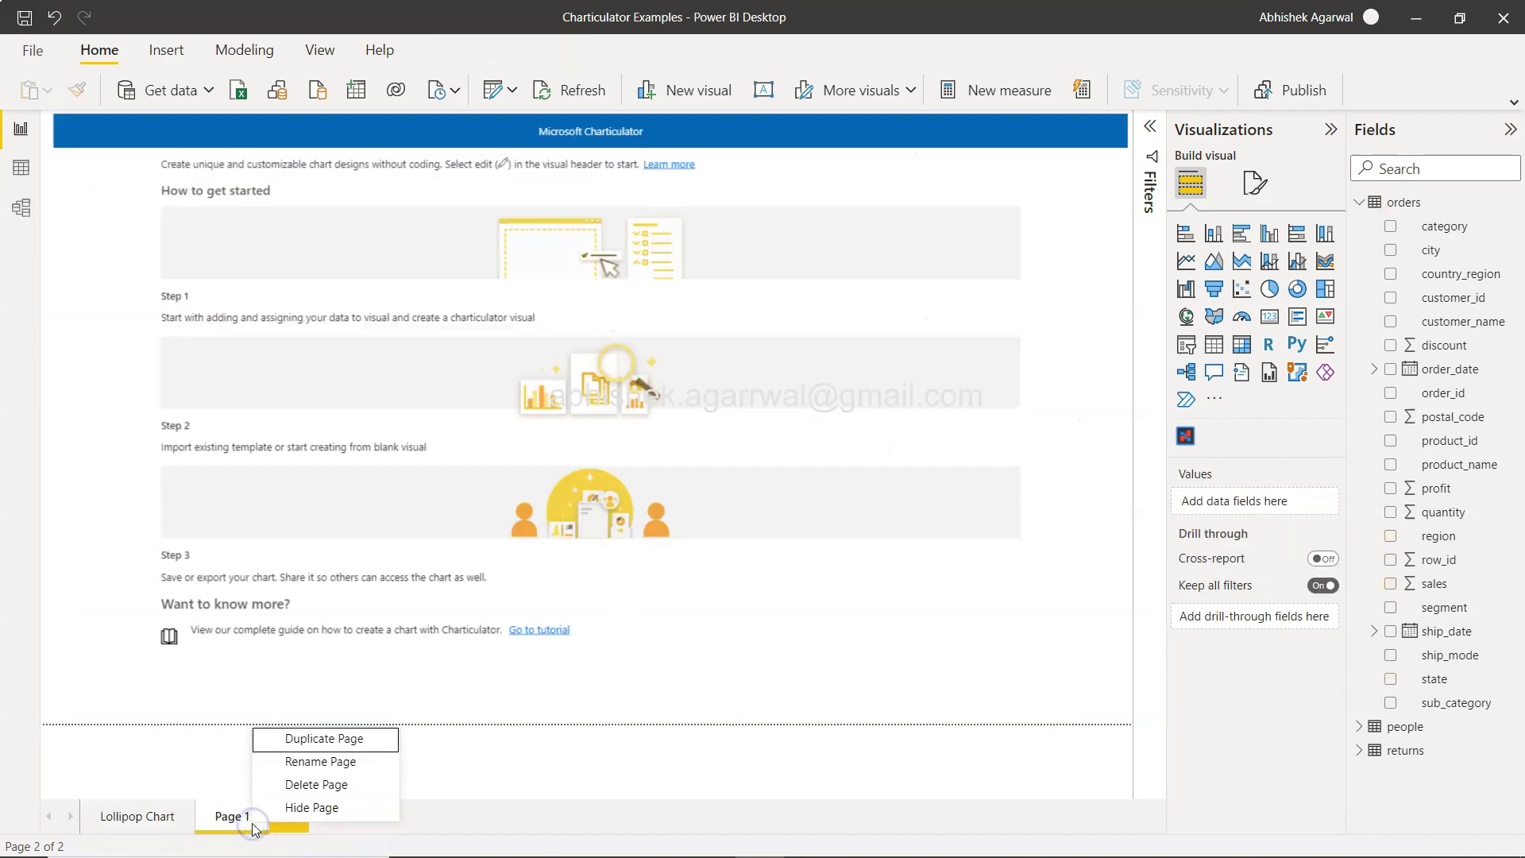
left_click(227, 821)
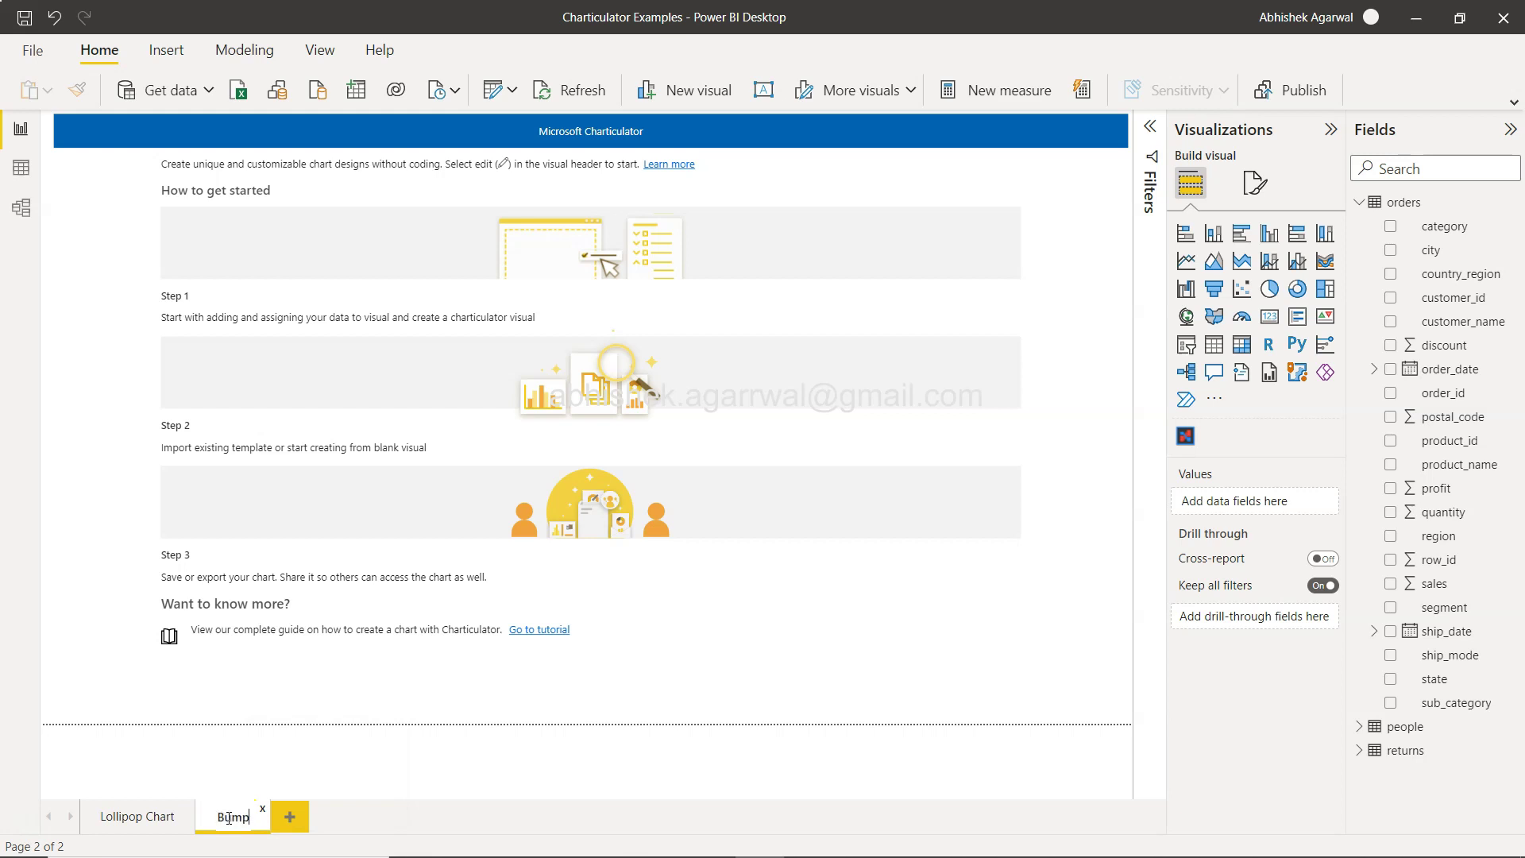
type("Bump Chart")
key("Return")
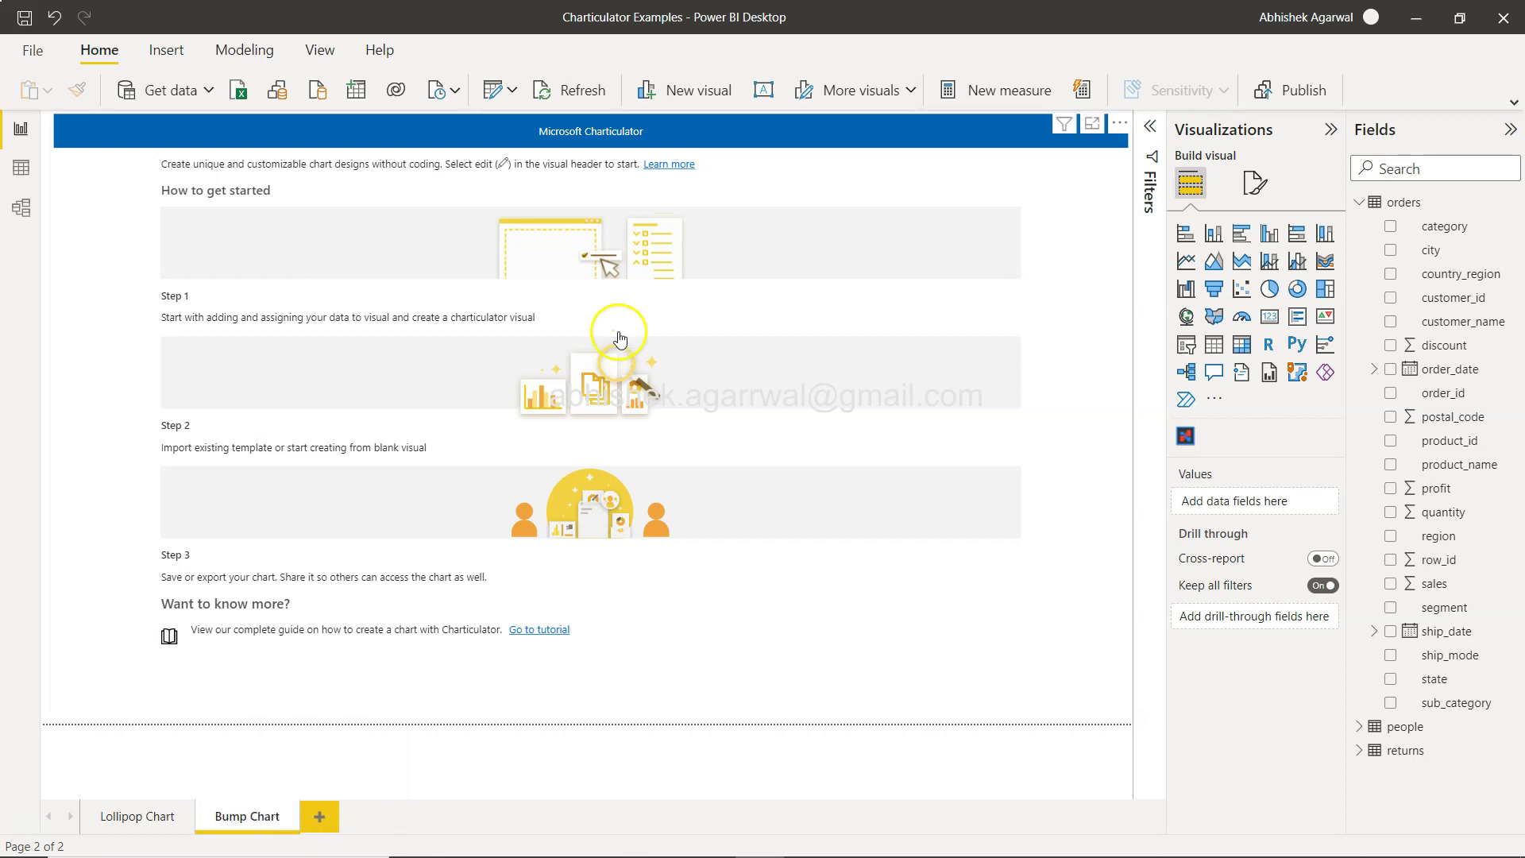
left_click(1119, 123)
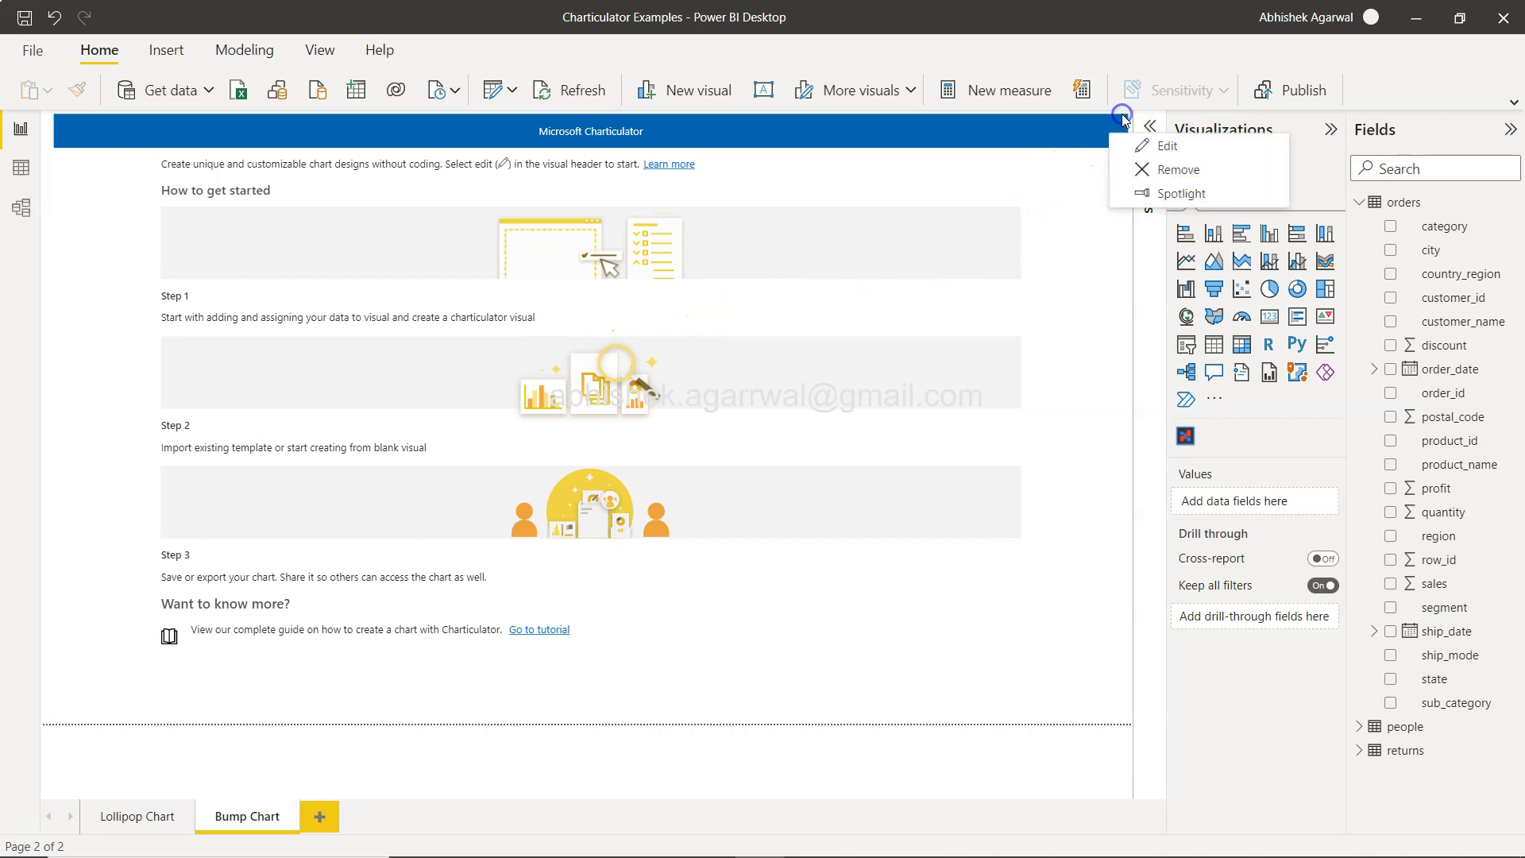
left_click(1163, 146)
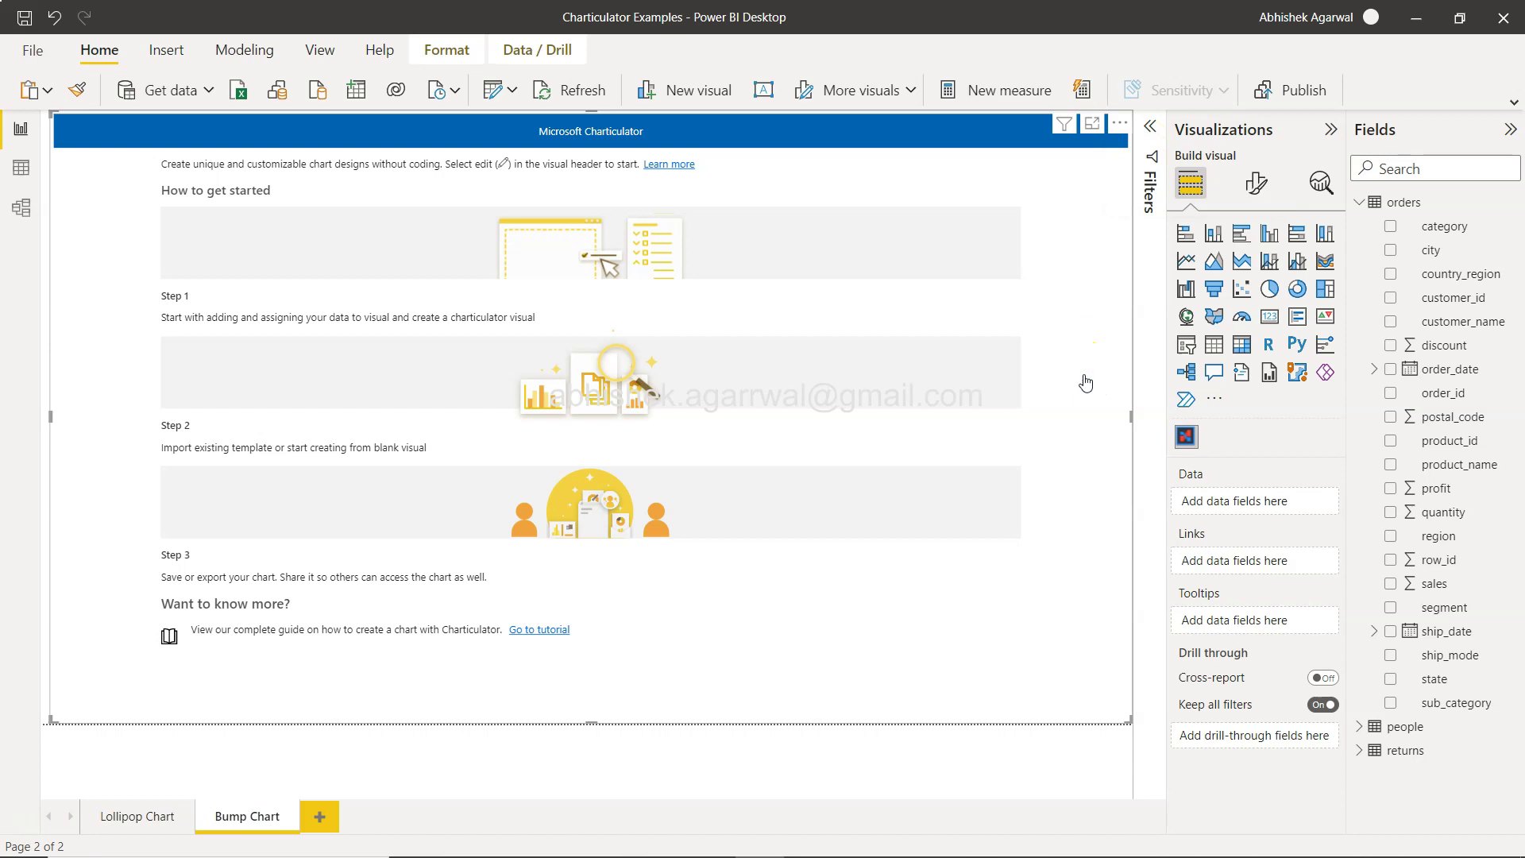
left_click(1185, 436)
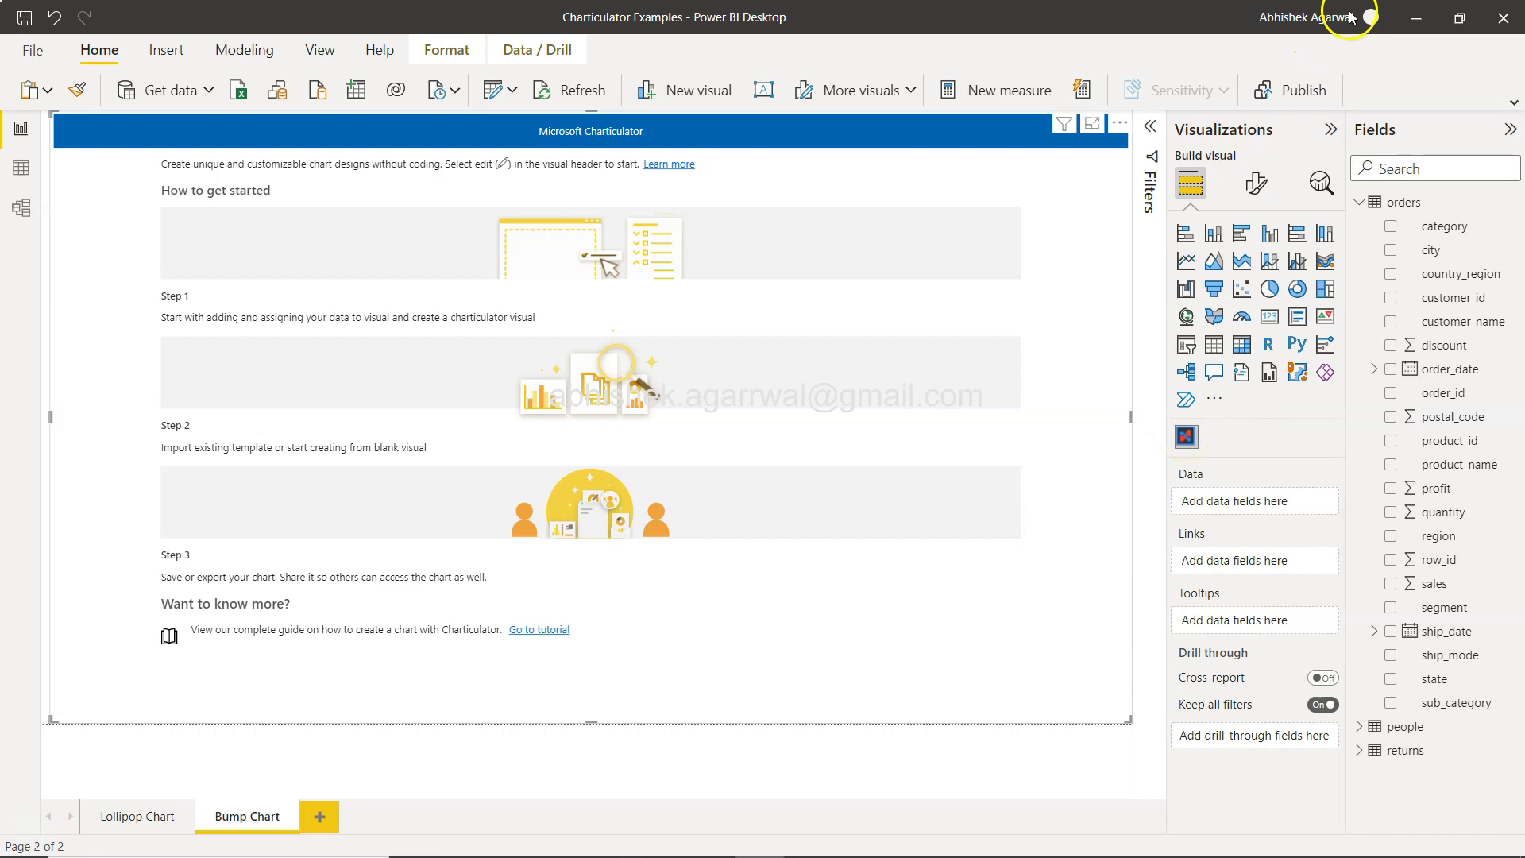
Step: Search the Power BI visuals gallery for "charticul" and close the gallery without adding a visual
left_click(1217, 397)
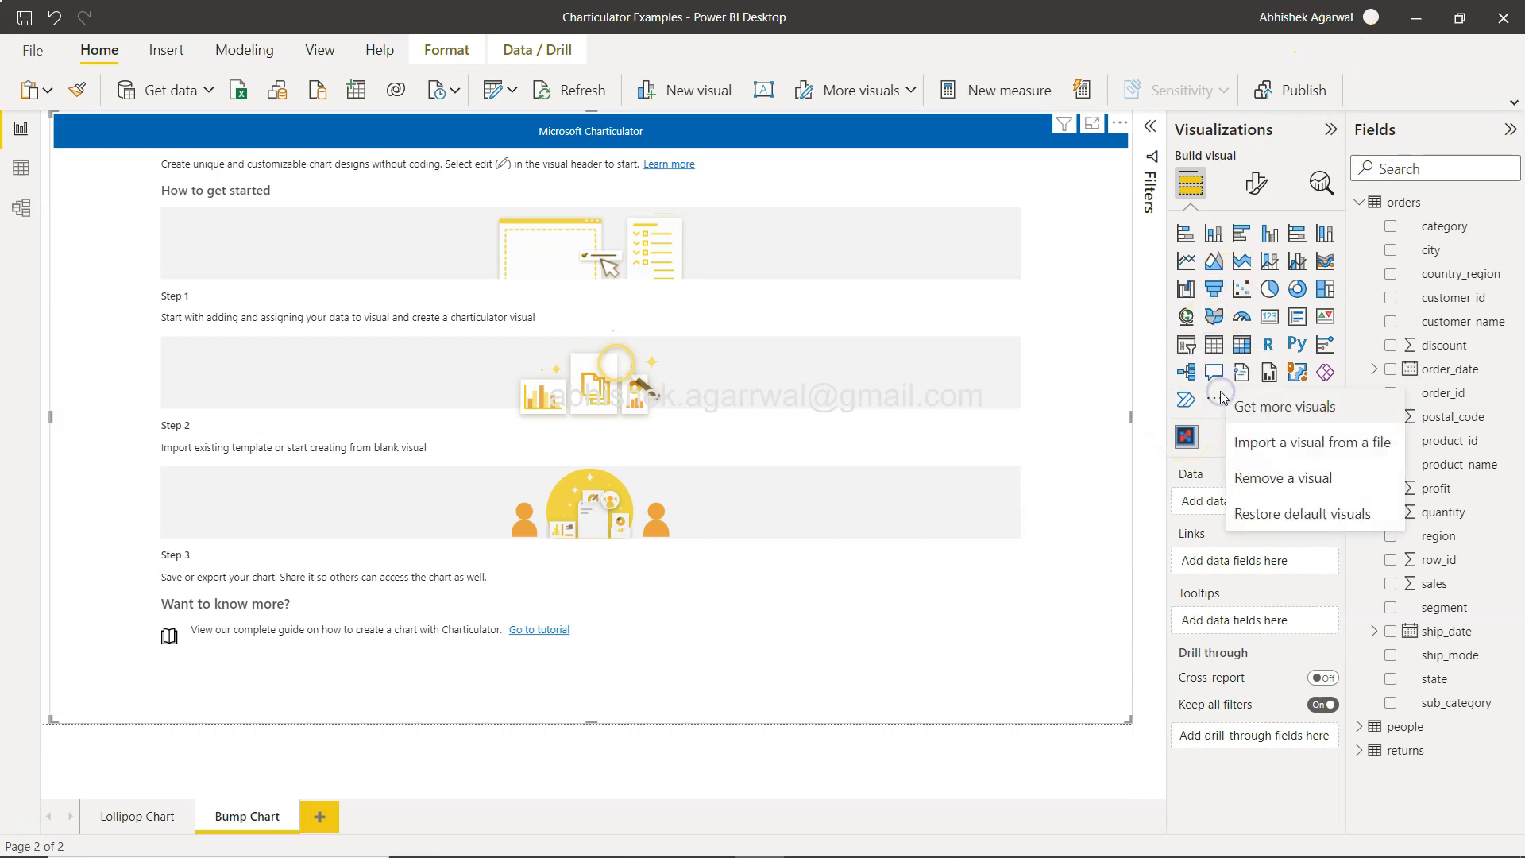
left_click(1256, 414)
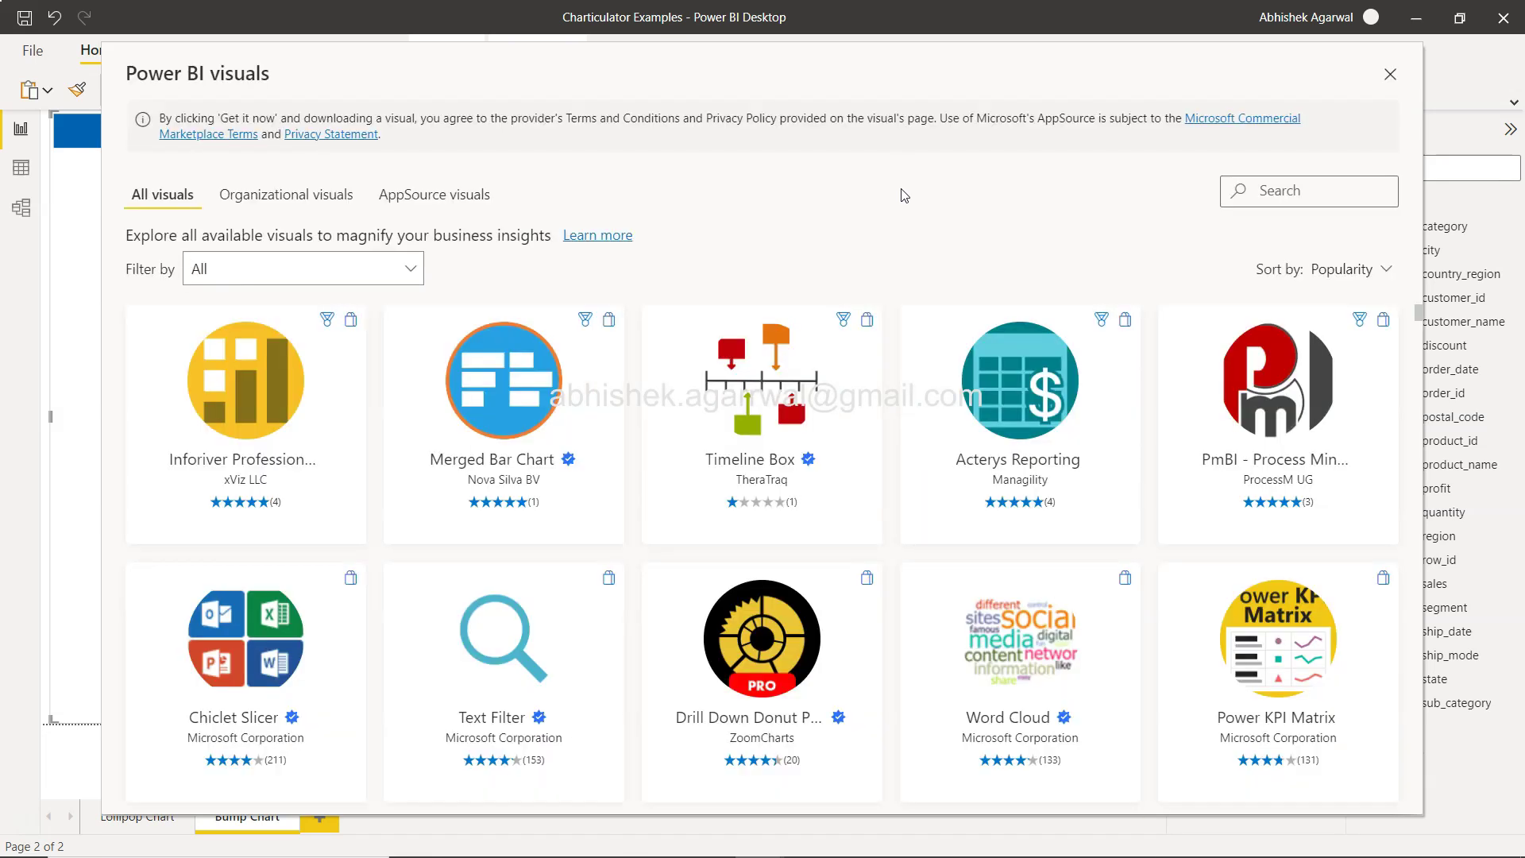
left_click(1277, 197)
type("charticul")
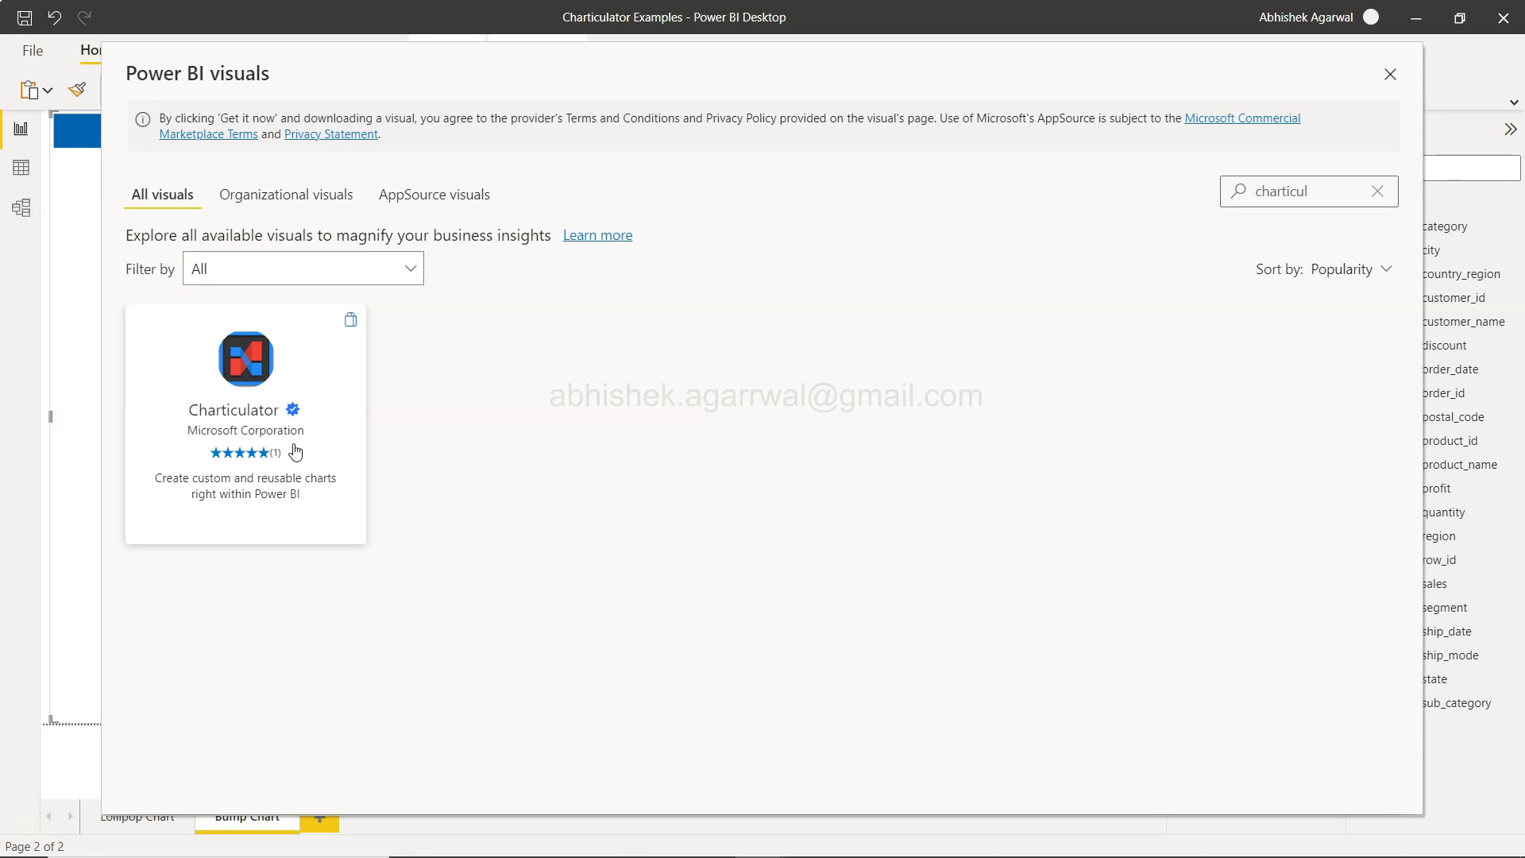
left_click(1389, 76)
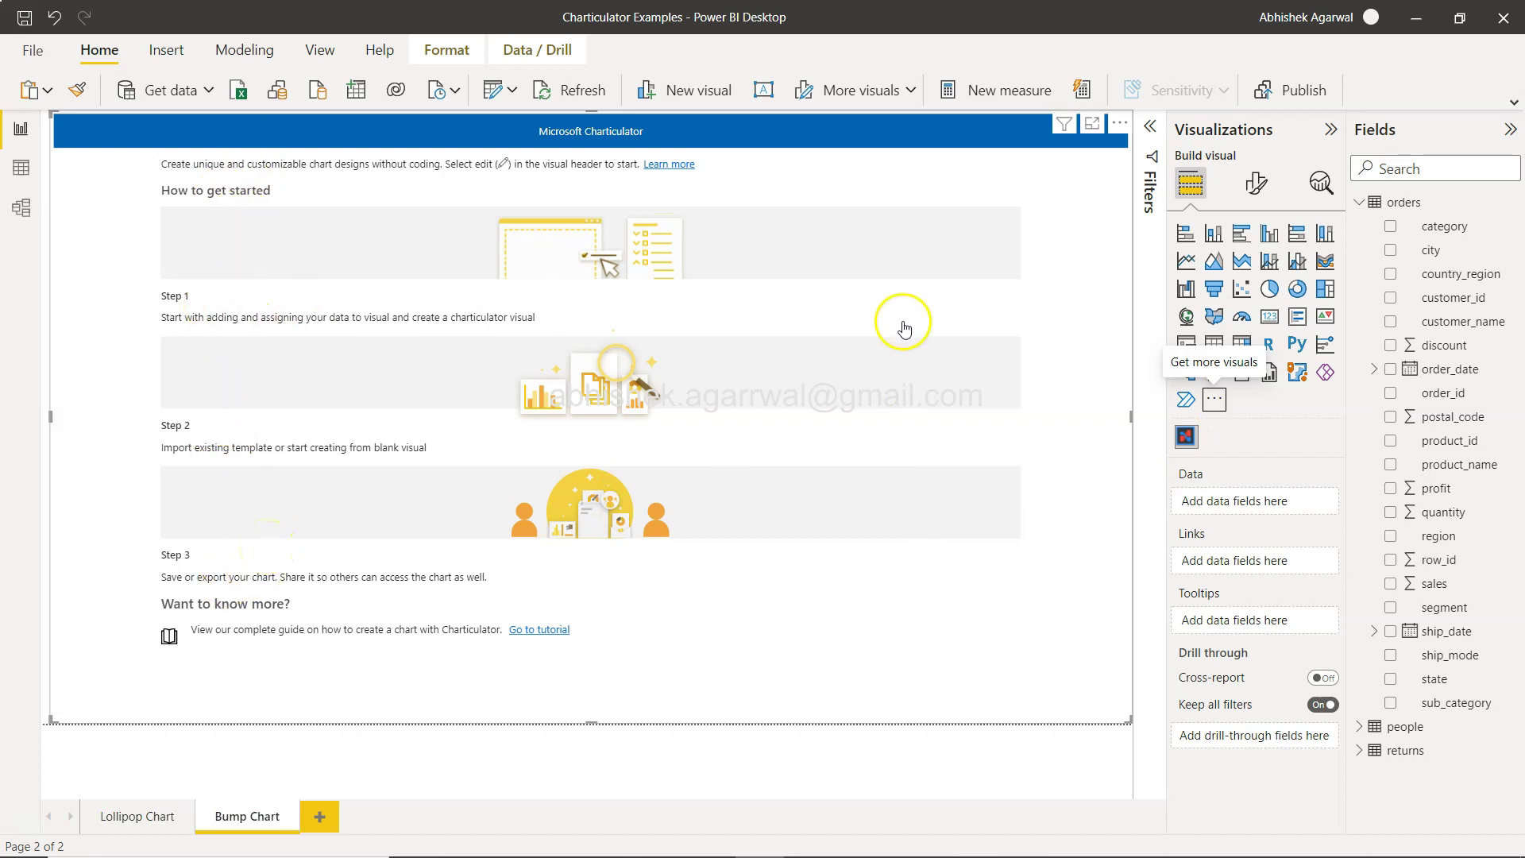
Step: Open the Charticulator visual on the Bump Chart page for editing and view the Bump chart sample template
left_click(1117, 124)
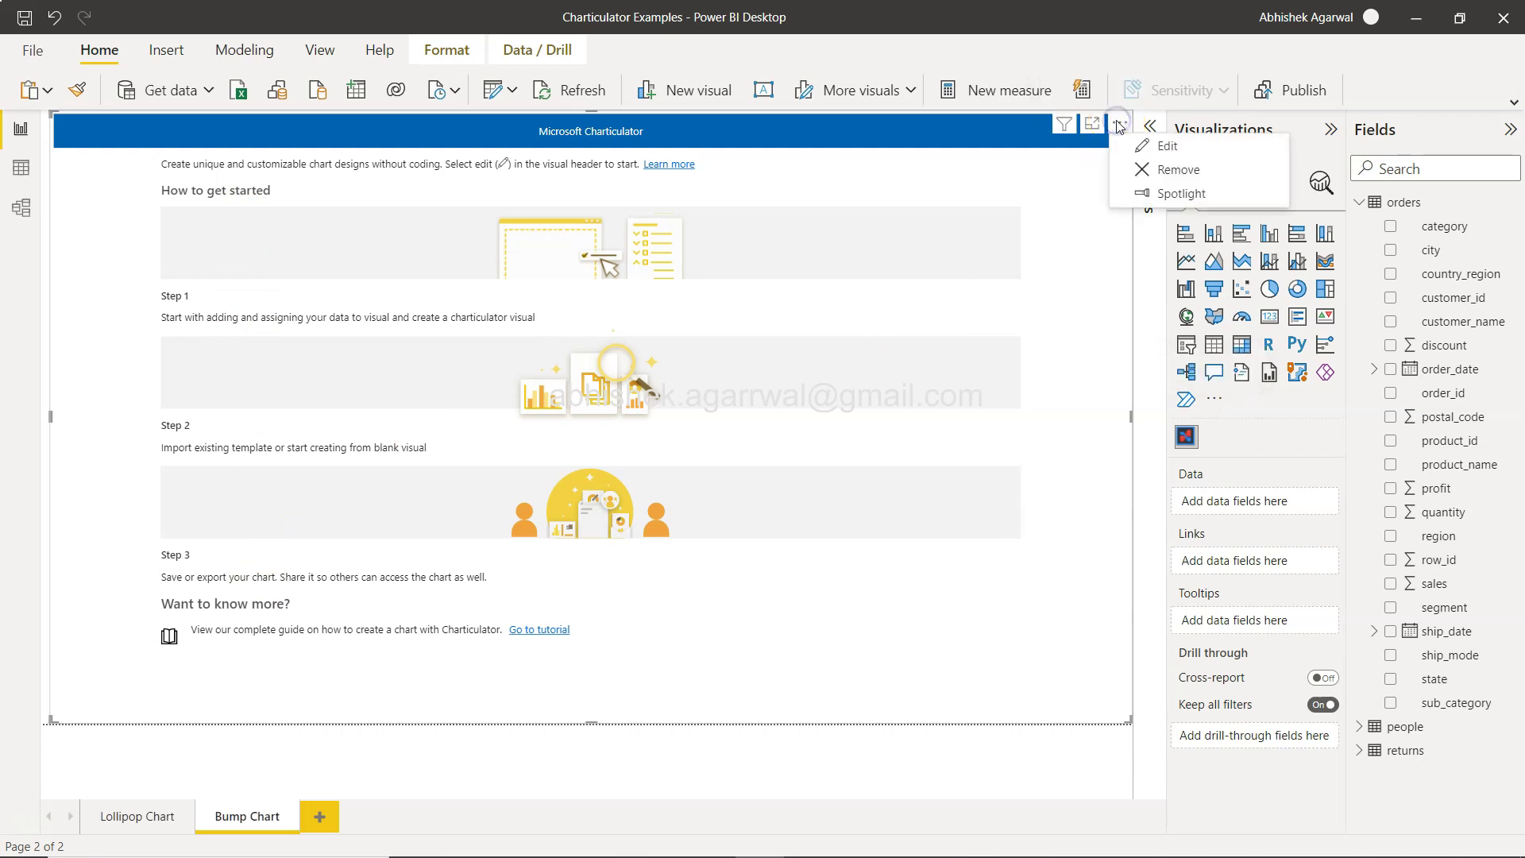
left_click(1153, 149)
scroll(340, 381, "down", 2)
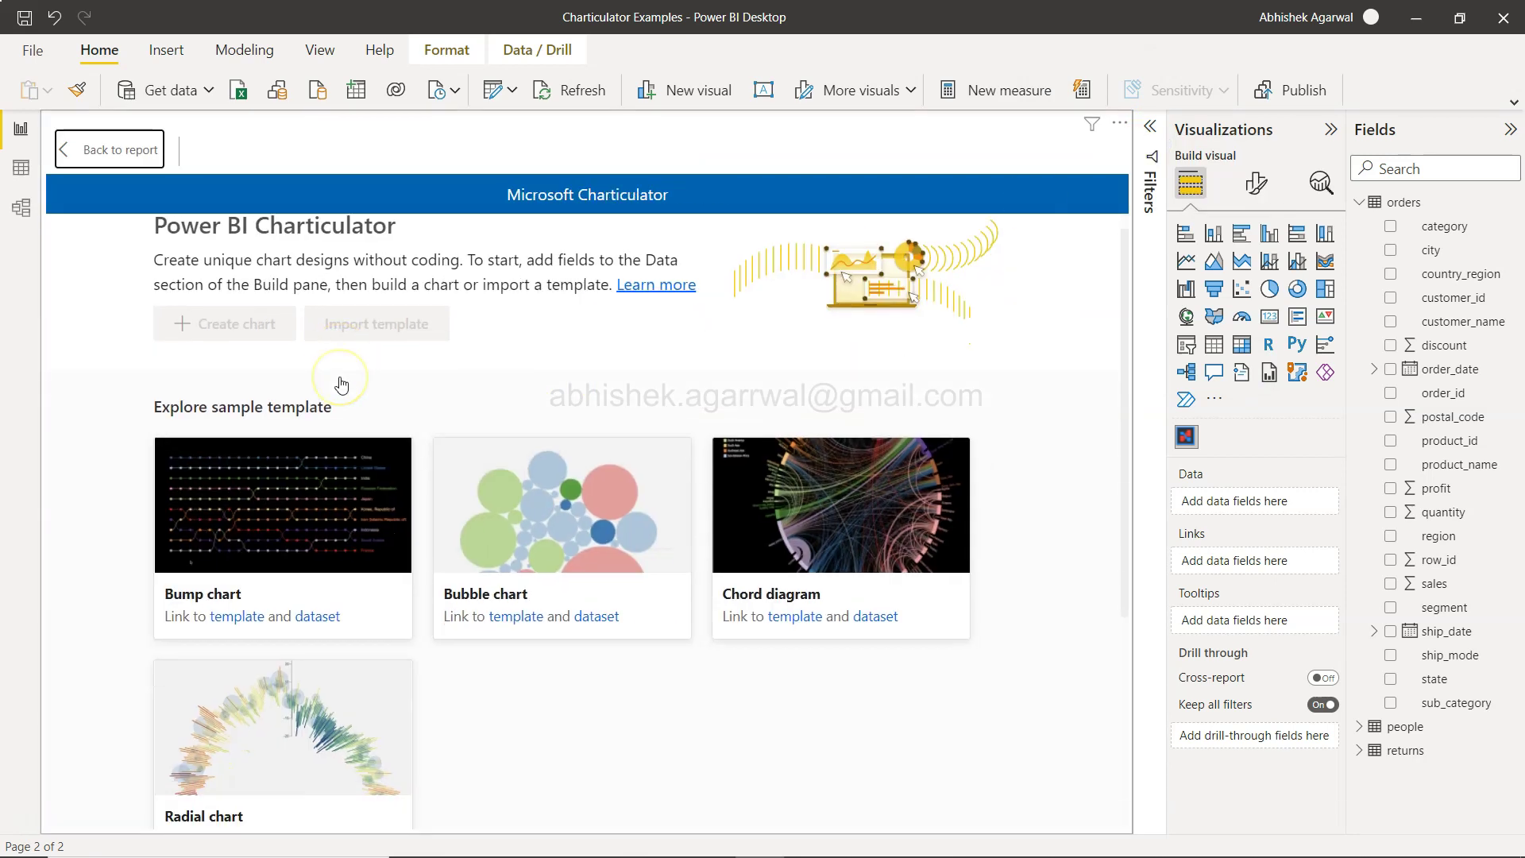
left_click(280, 502)
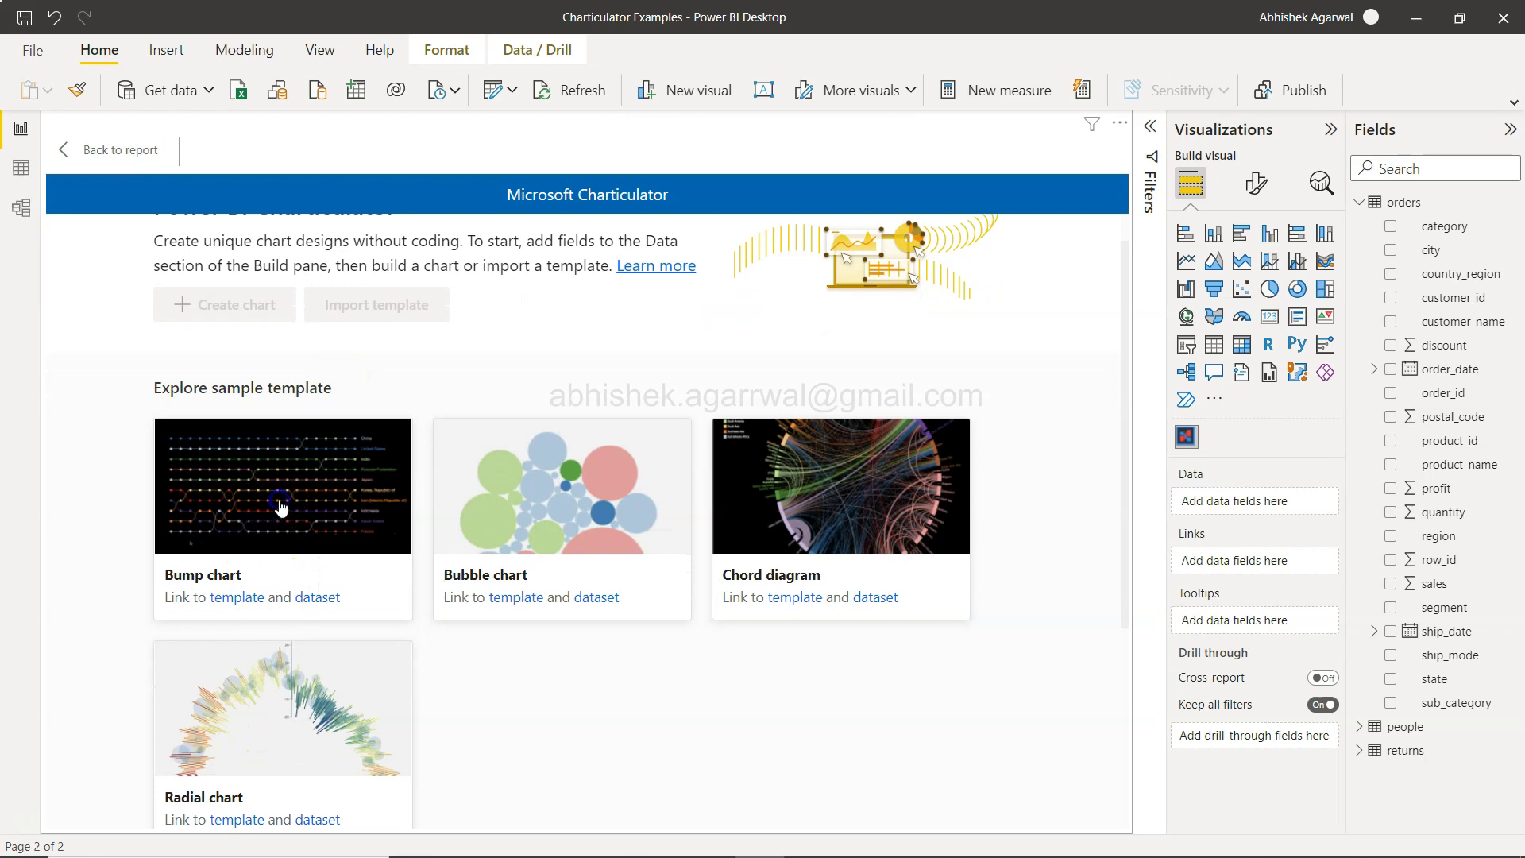
Step: Check the address of the Bump chart sample's template link and dismiss the browser prompt
left_click(247, 607)
left_click(327, 606)
left_click(250, 603)
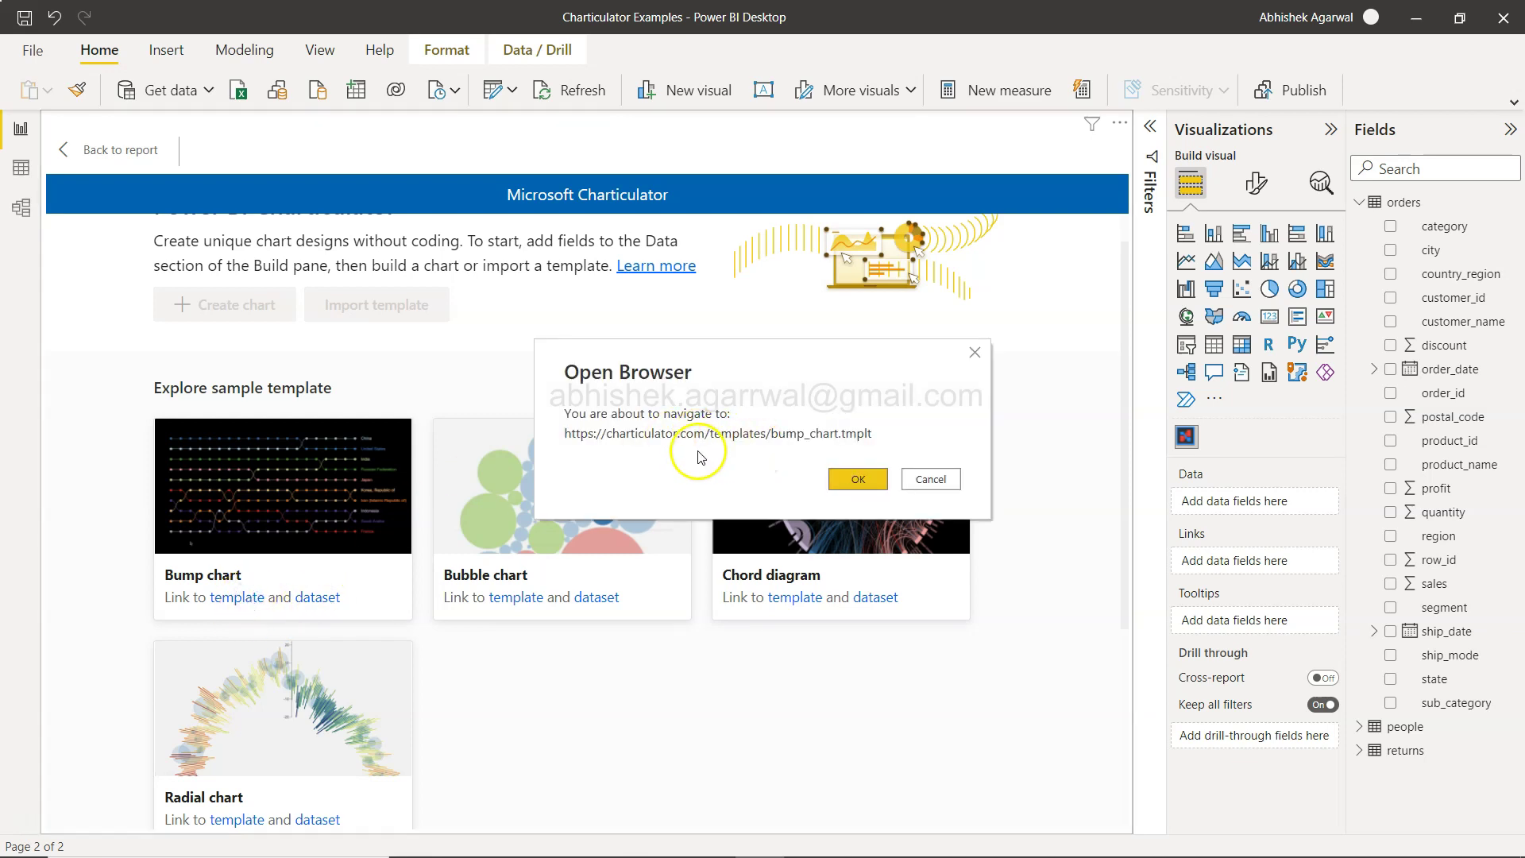
left_click(866, 478)
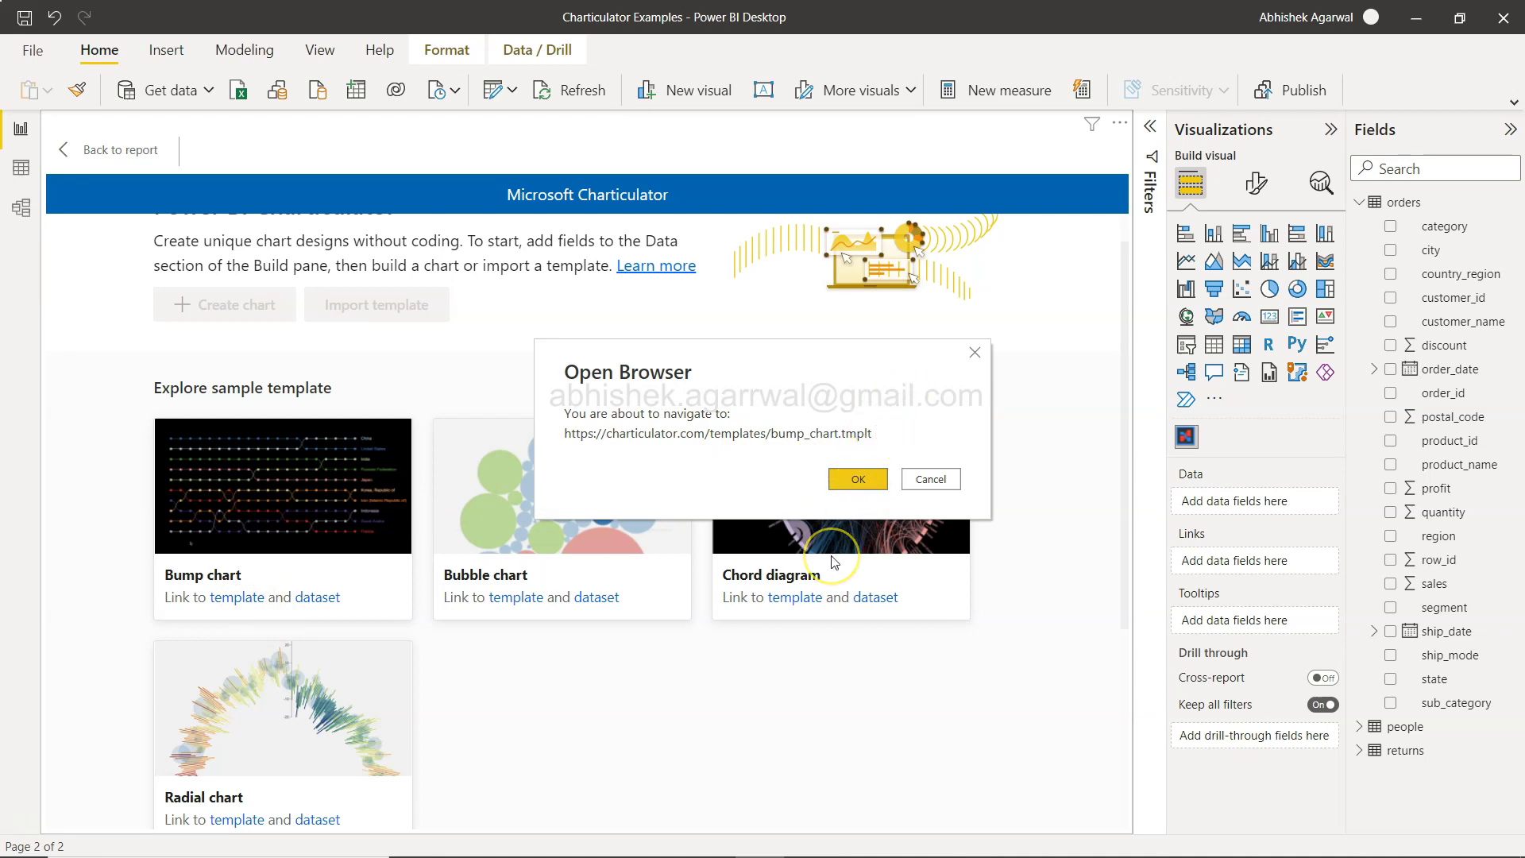
left_click(926, 481)
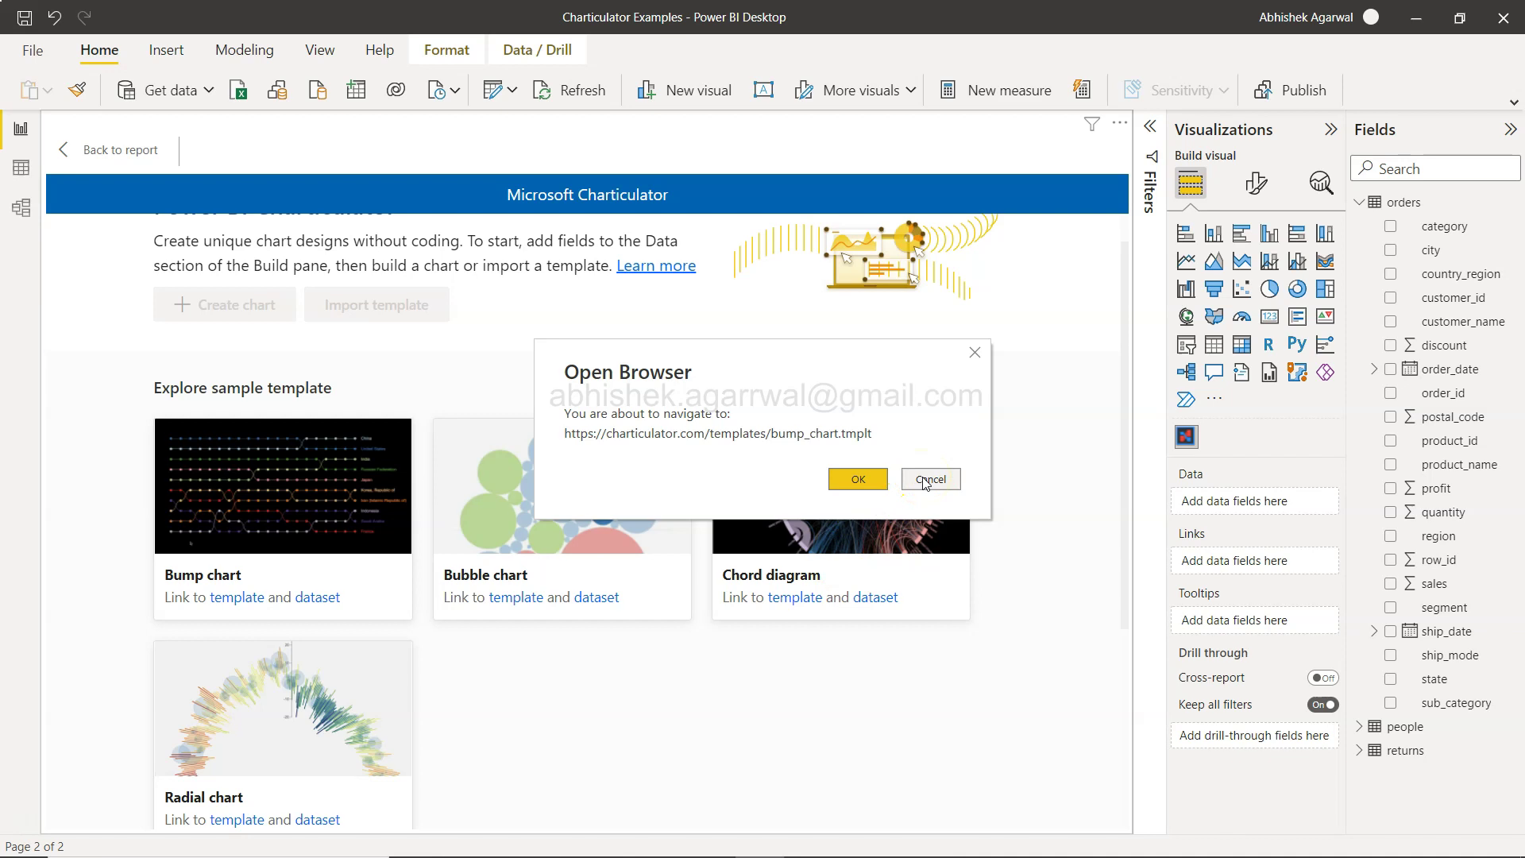
left_click(924, 479)
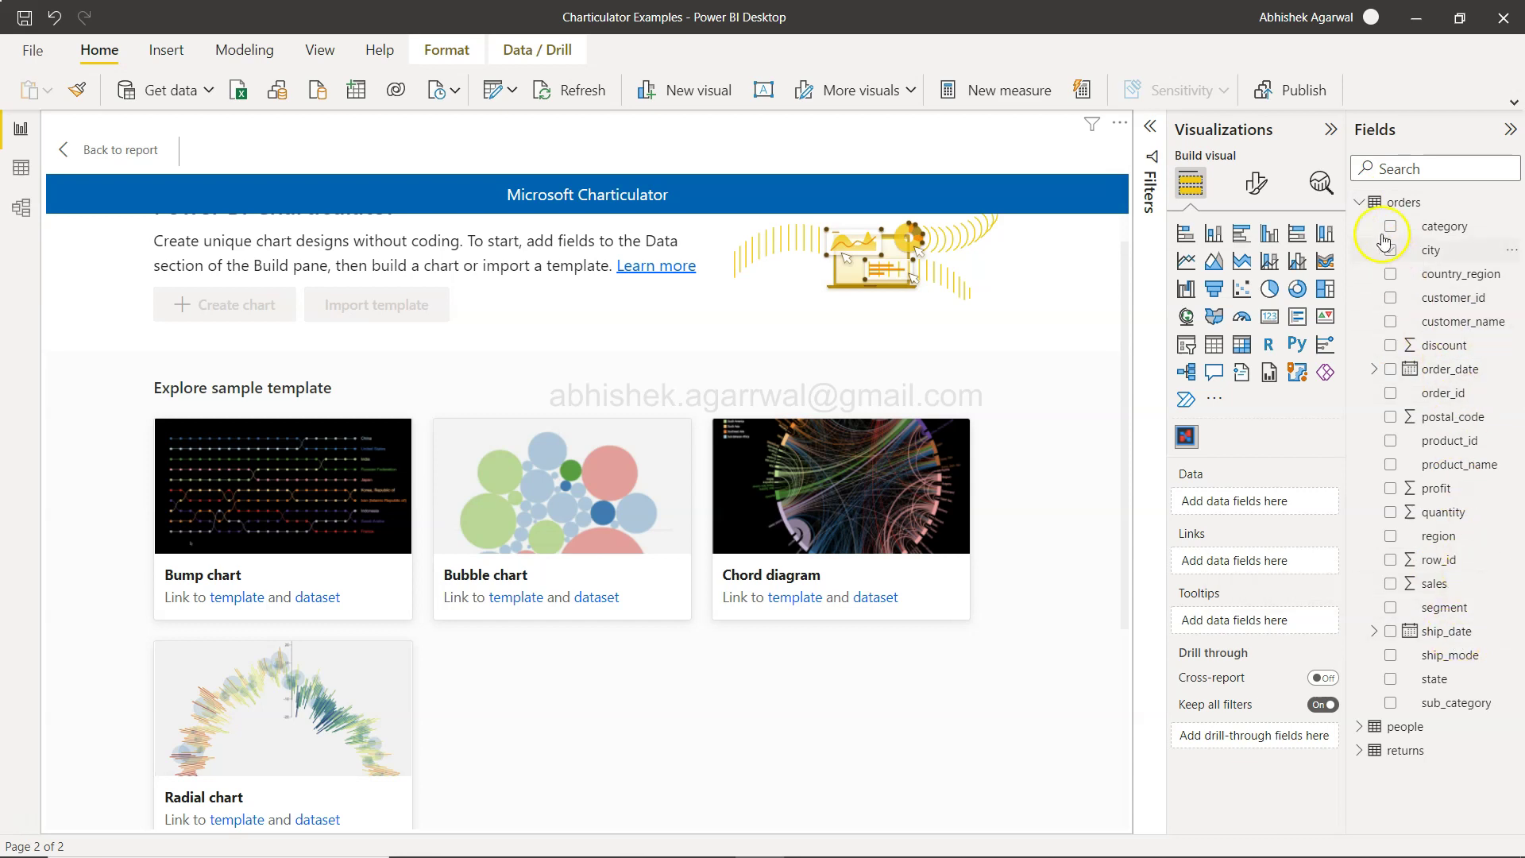
Step: Collapse the orders table in the field list and check the Bump chart sample's dataset link
left_click(1360, 202)
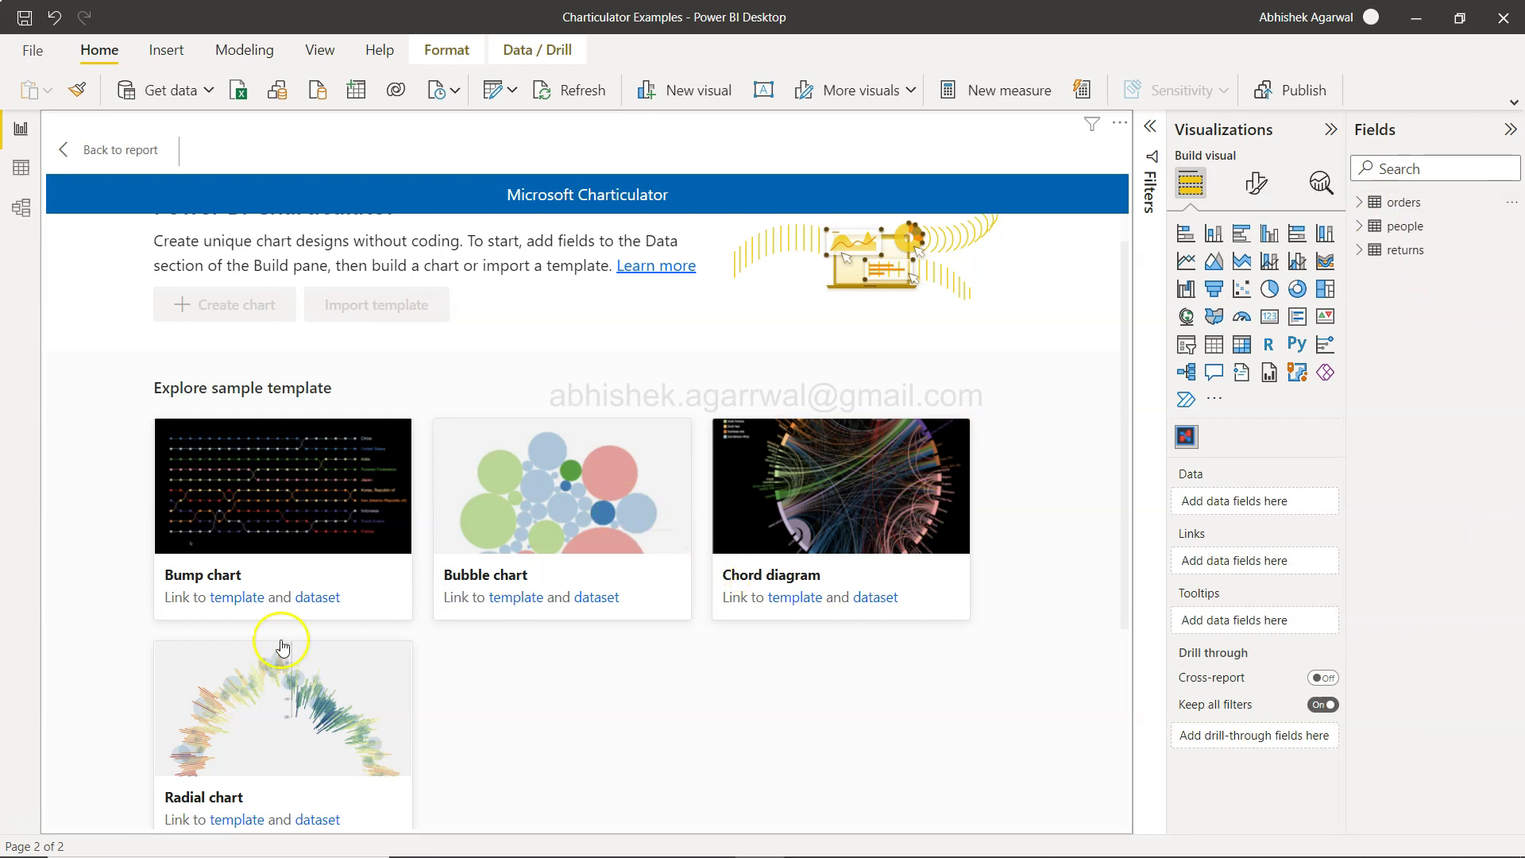
left_click(317, 599)
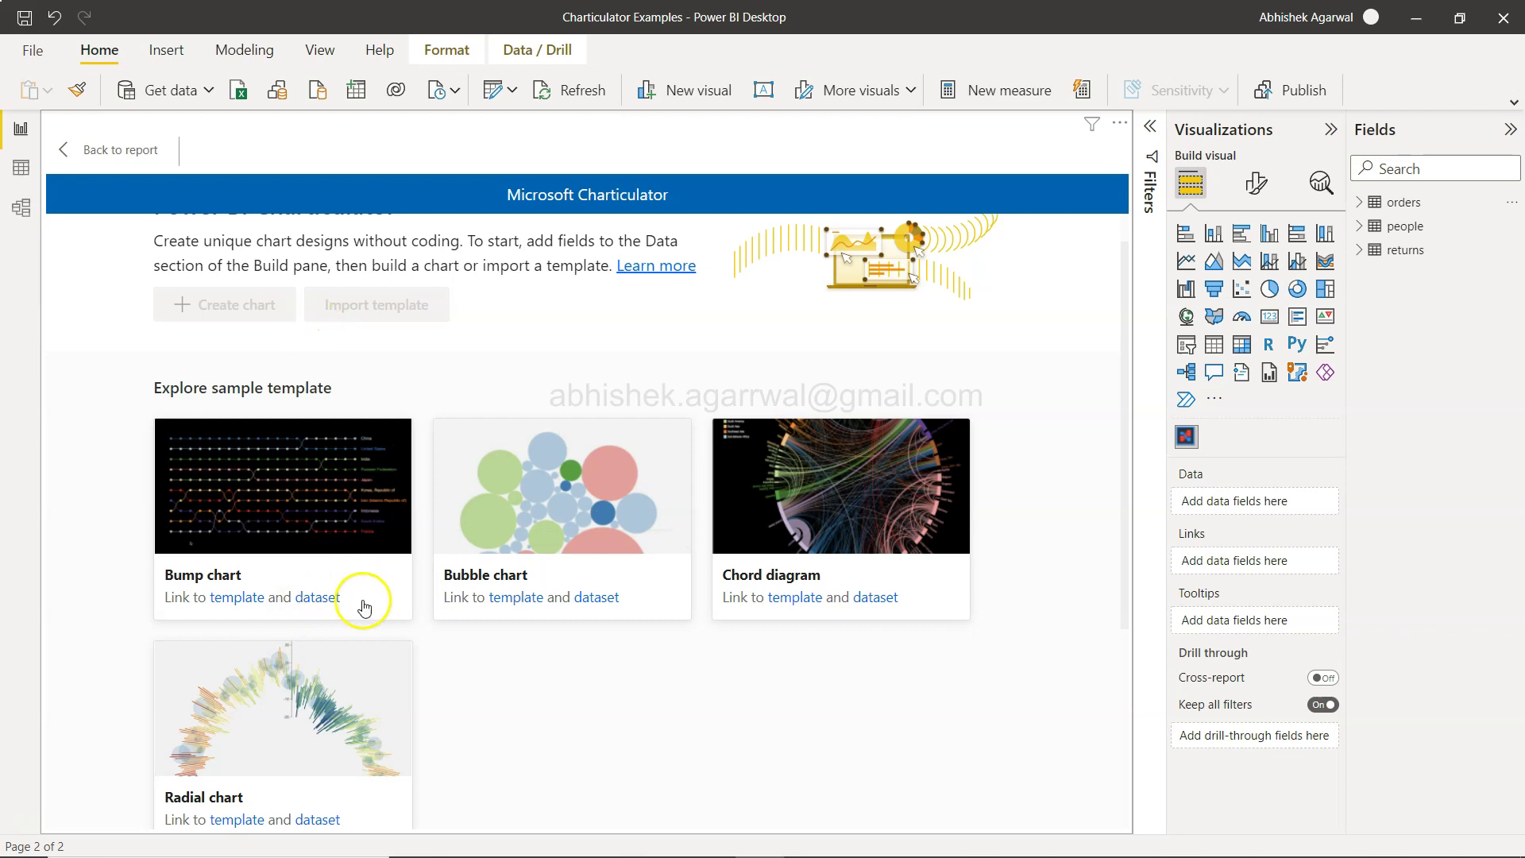
left_click(204, 90)
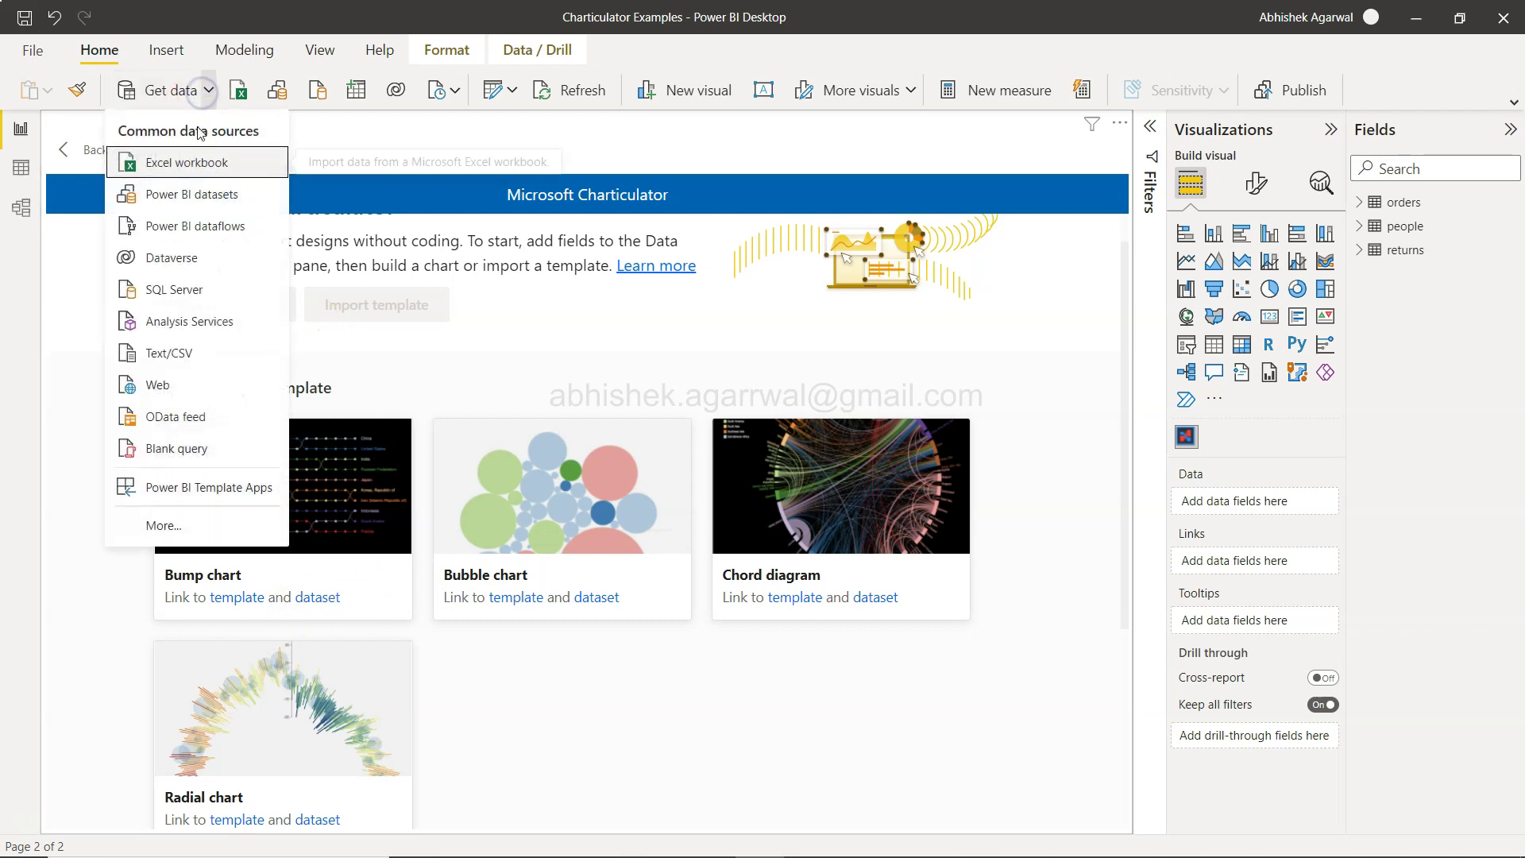
left_click(195, 162)
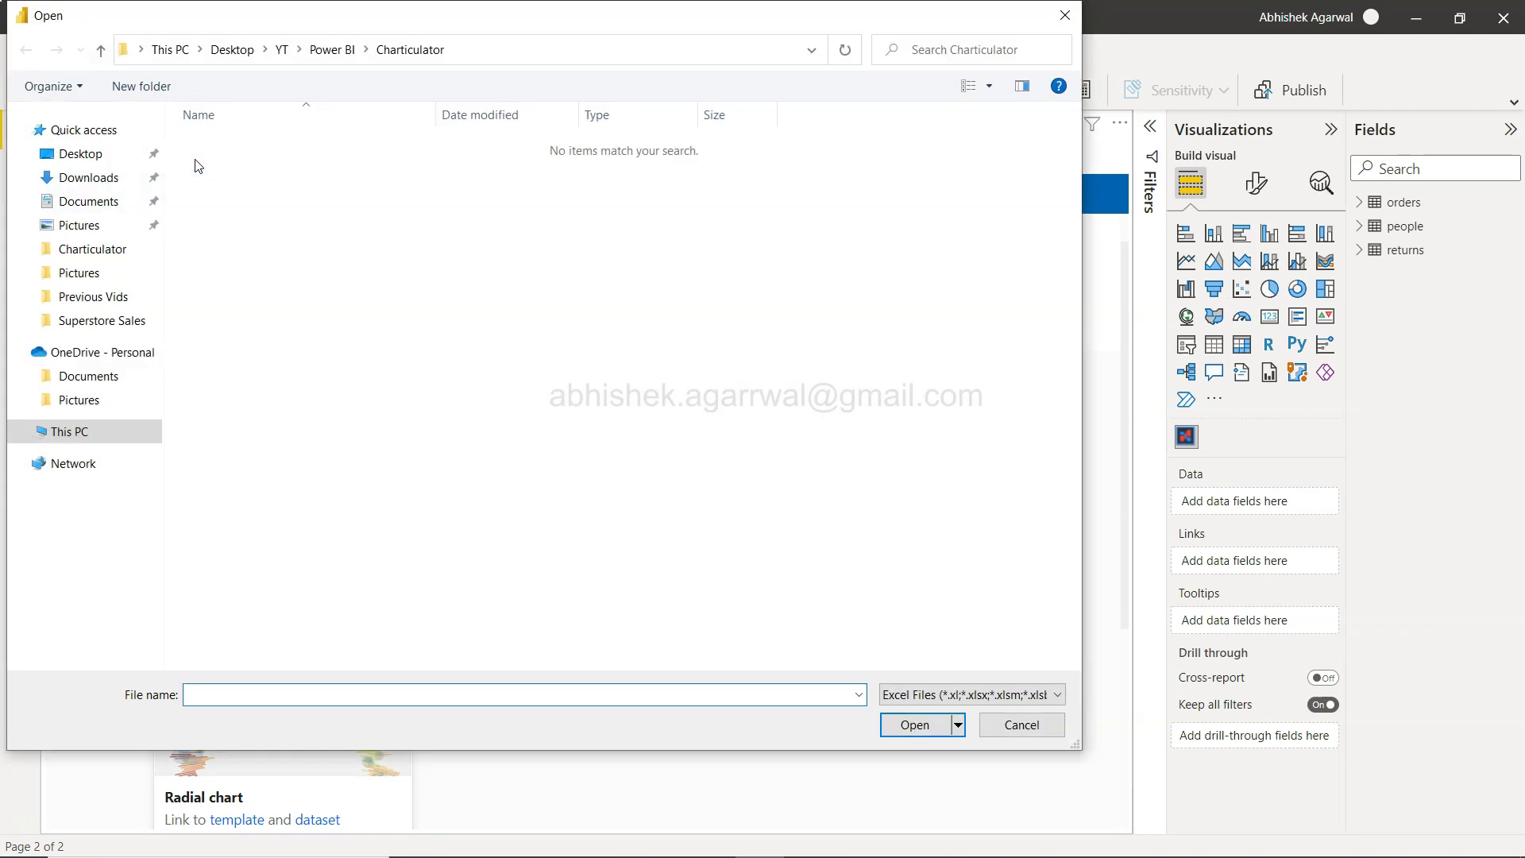
left_click(1005, 724)
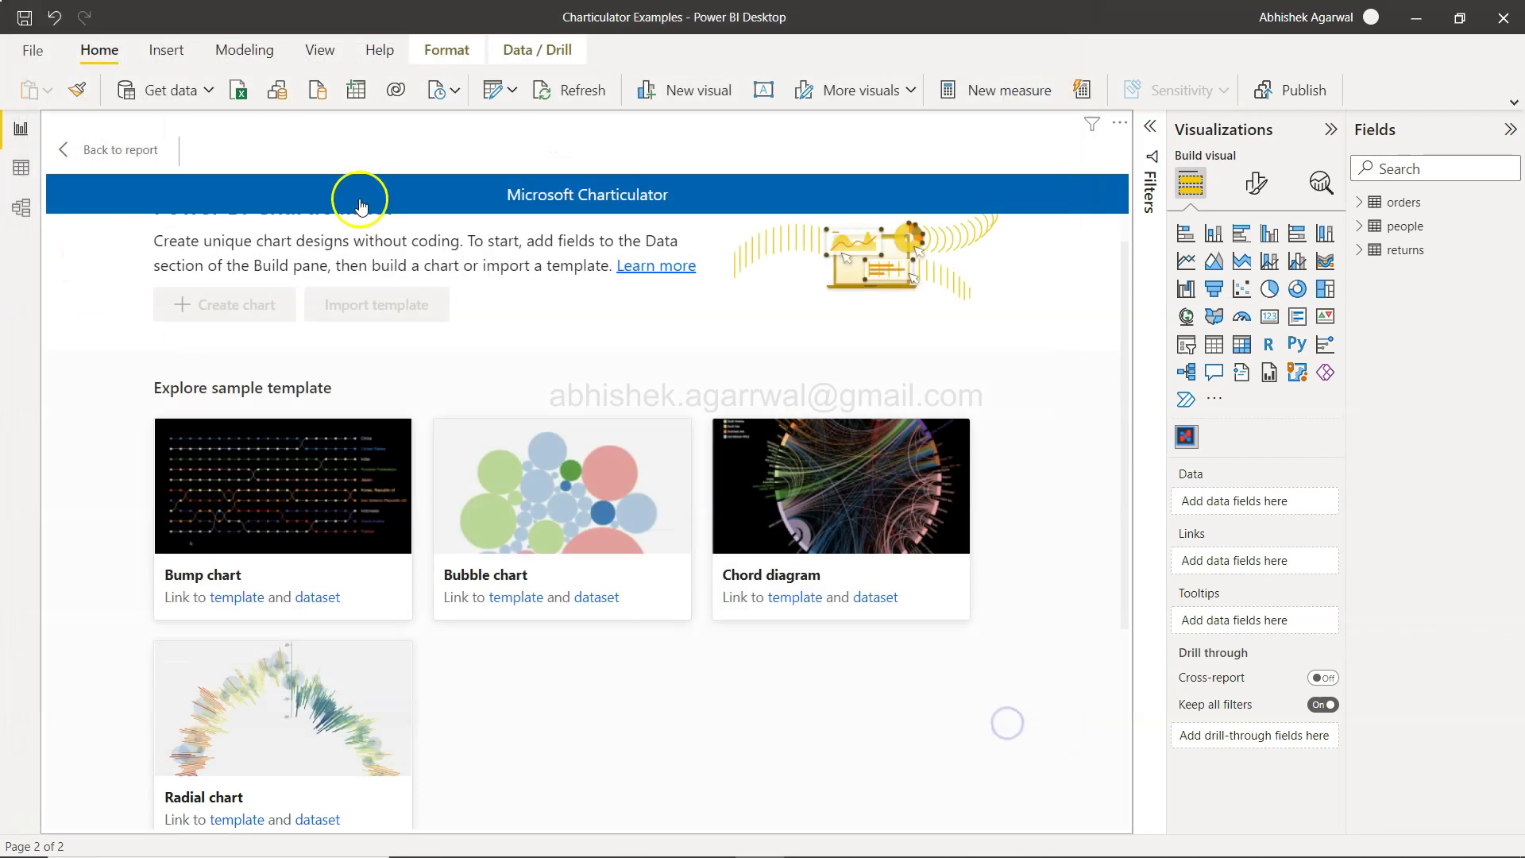
Step: Load the co2_emission_ranking CSV file into the report as a text/CSV data source after checking its preview
left_click(208, 90)
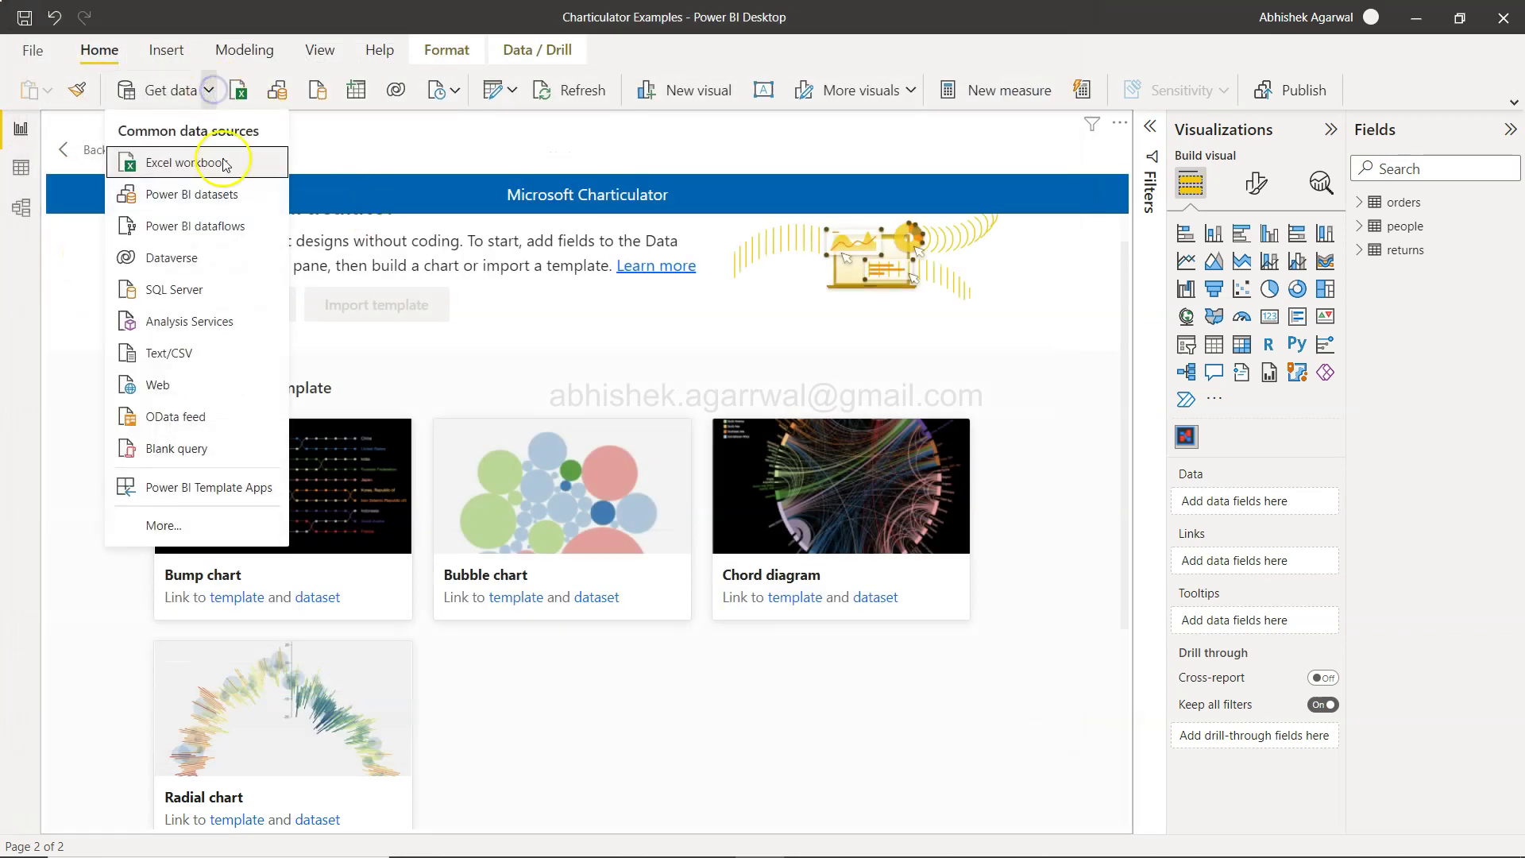
left_click(224, 351)
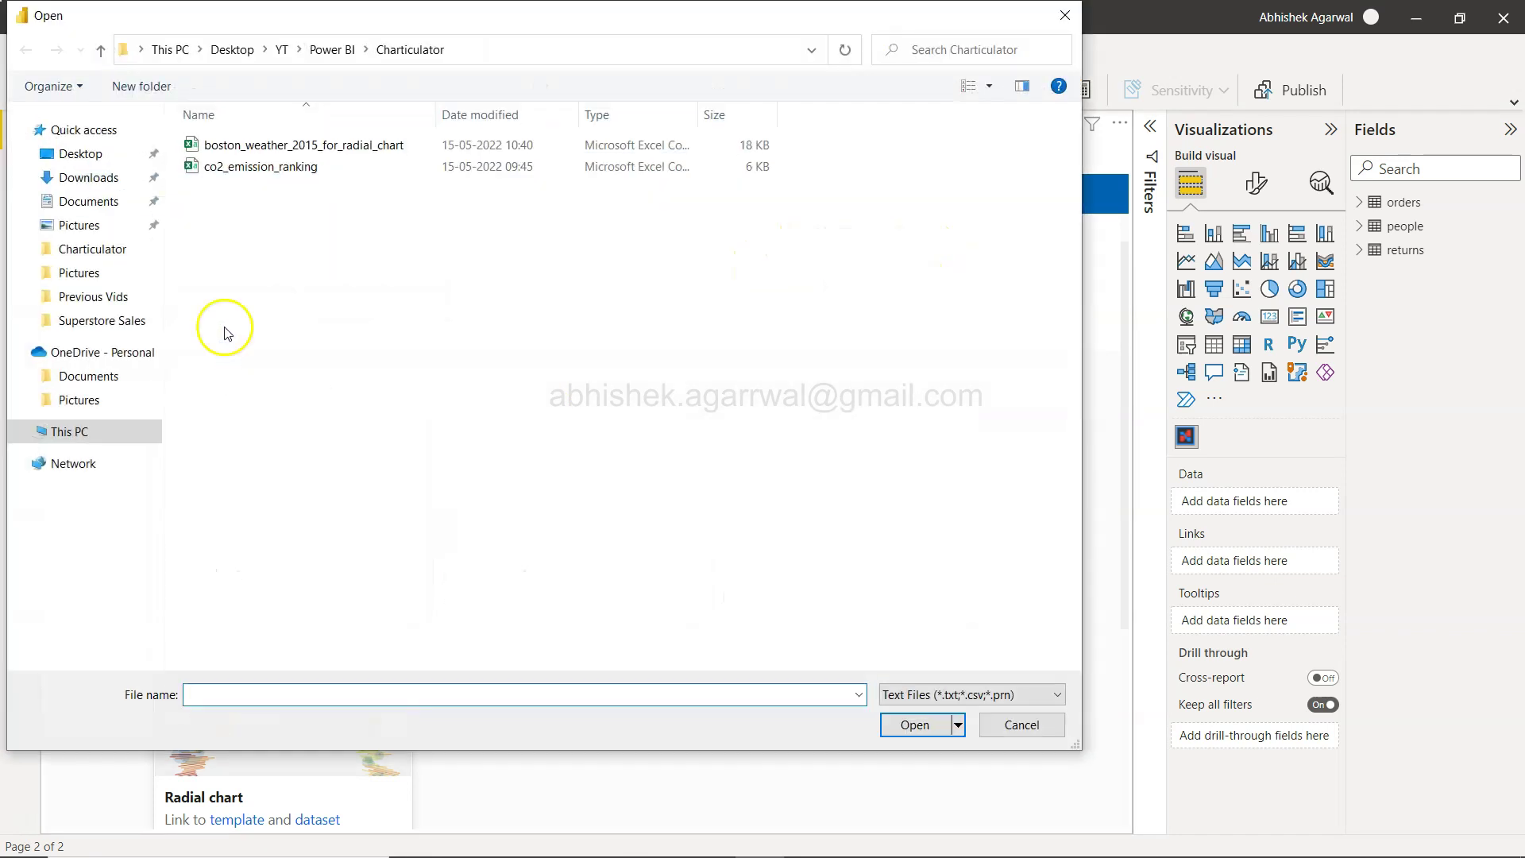
double_click(267, 167)
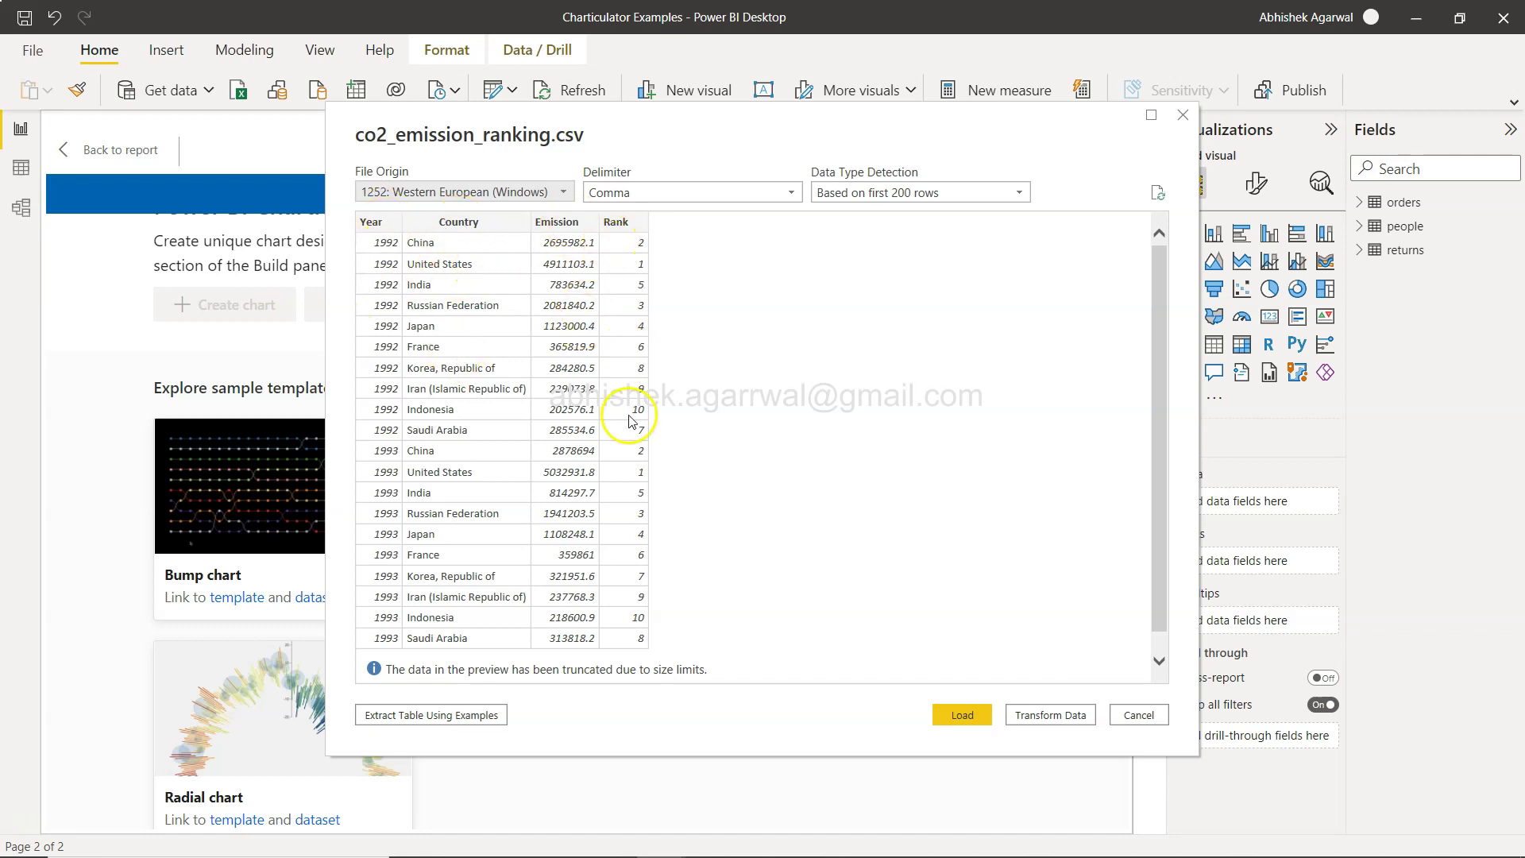
scroll(725, 464, "down", 1)
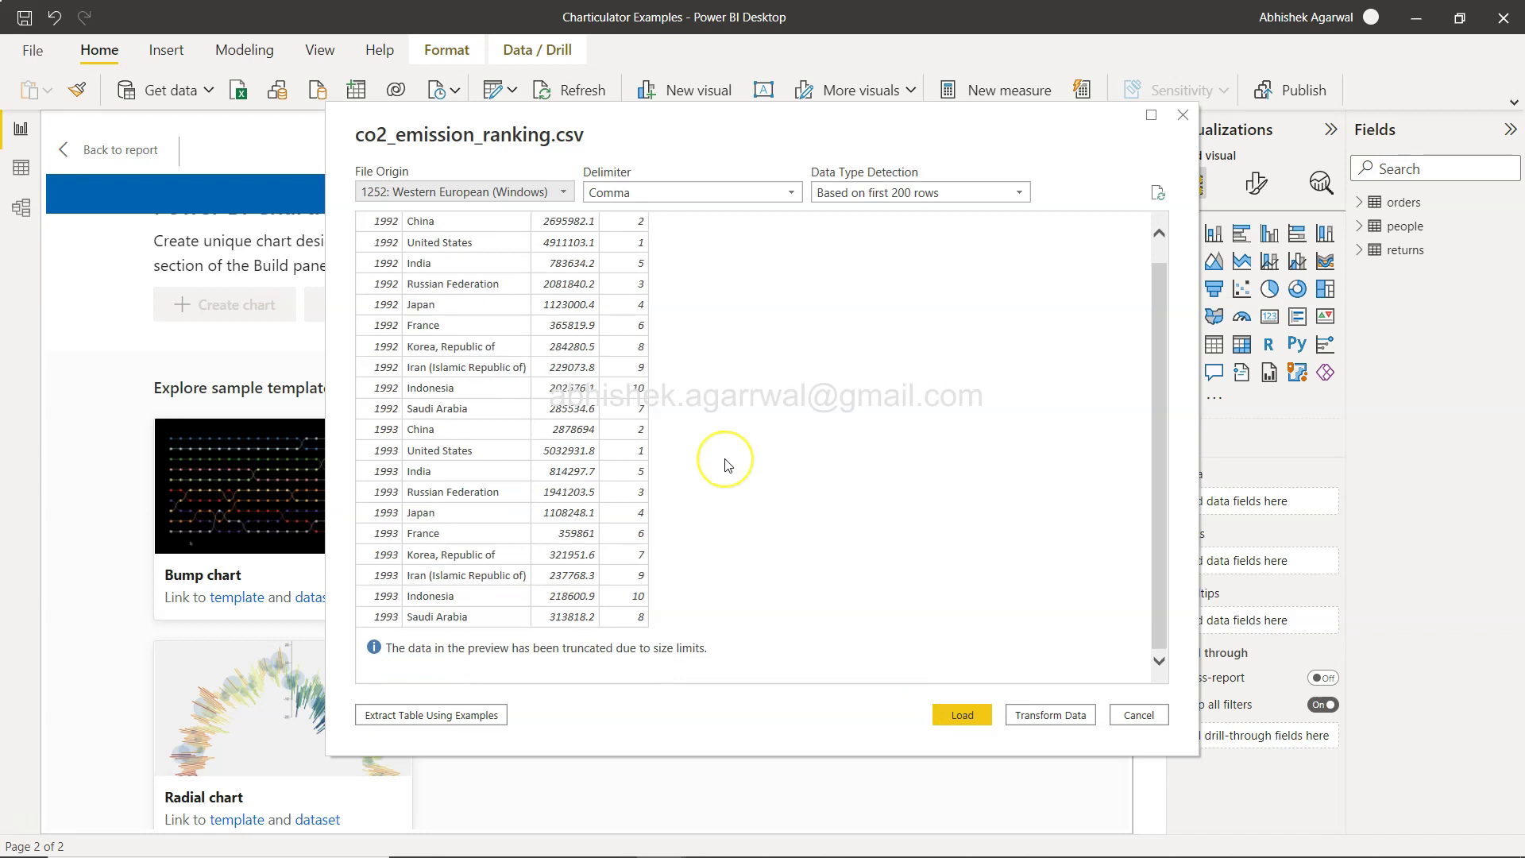
scroll(725, 464, "up", 1)
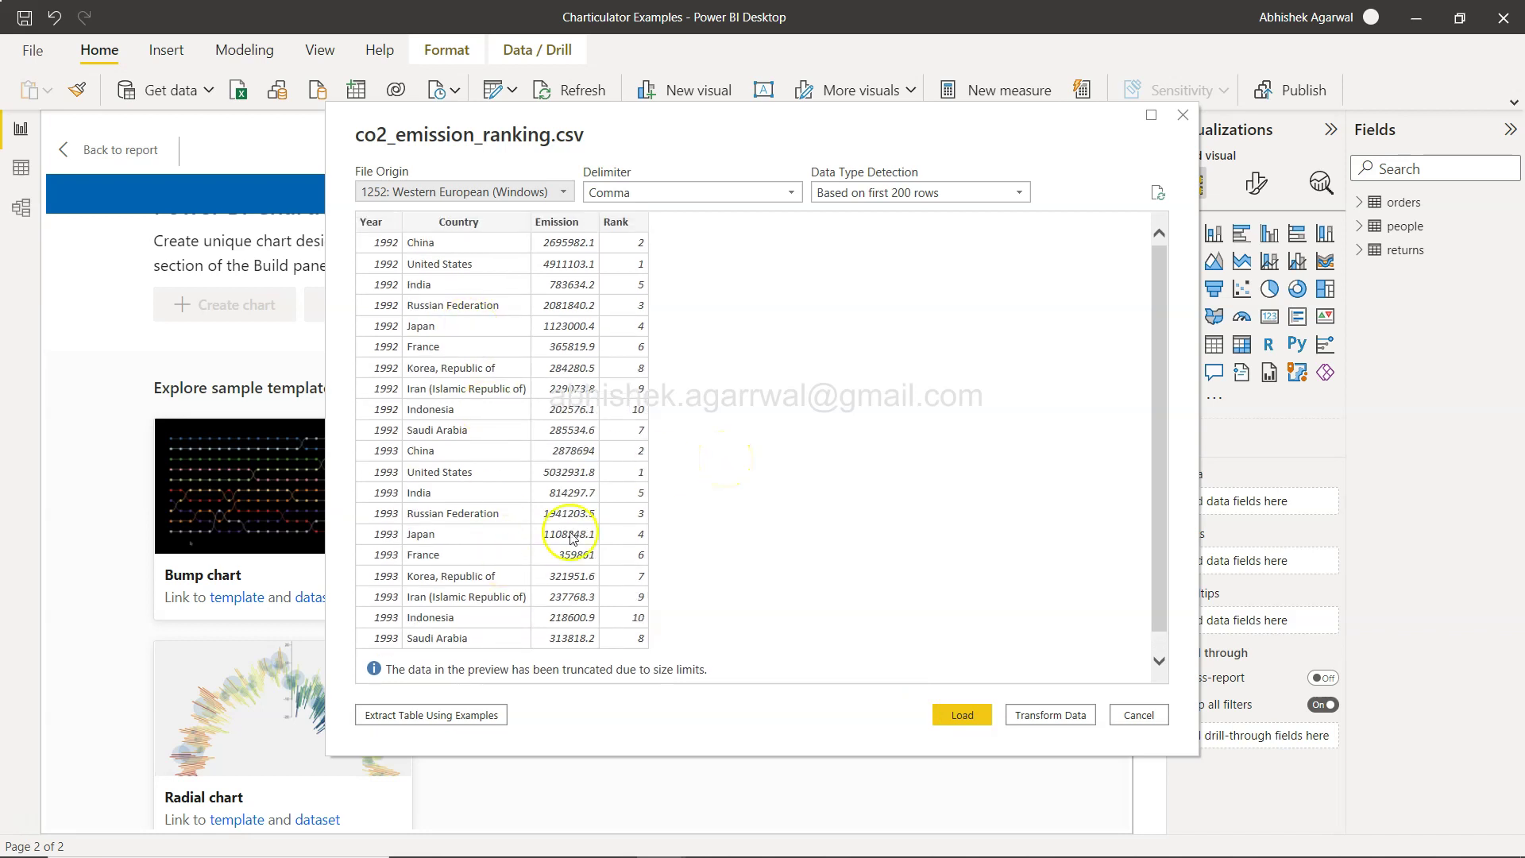
left_click(954, 700)
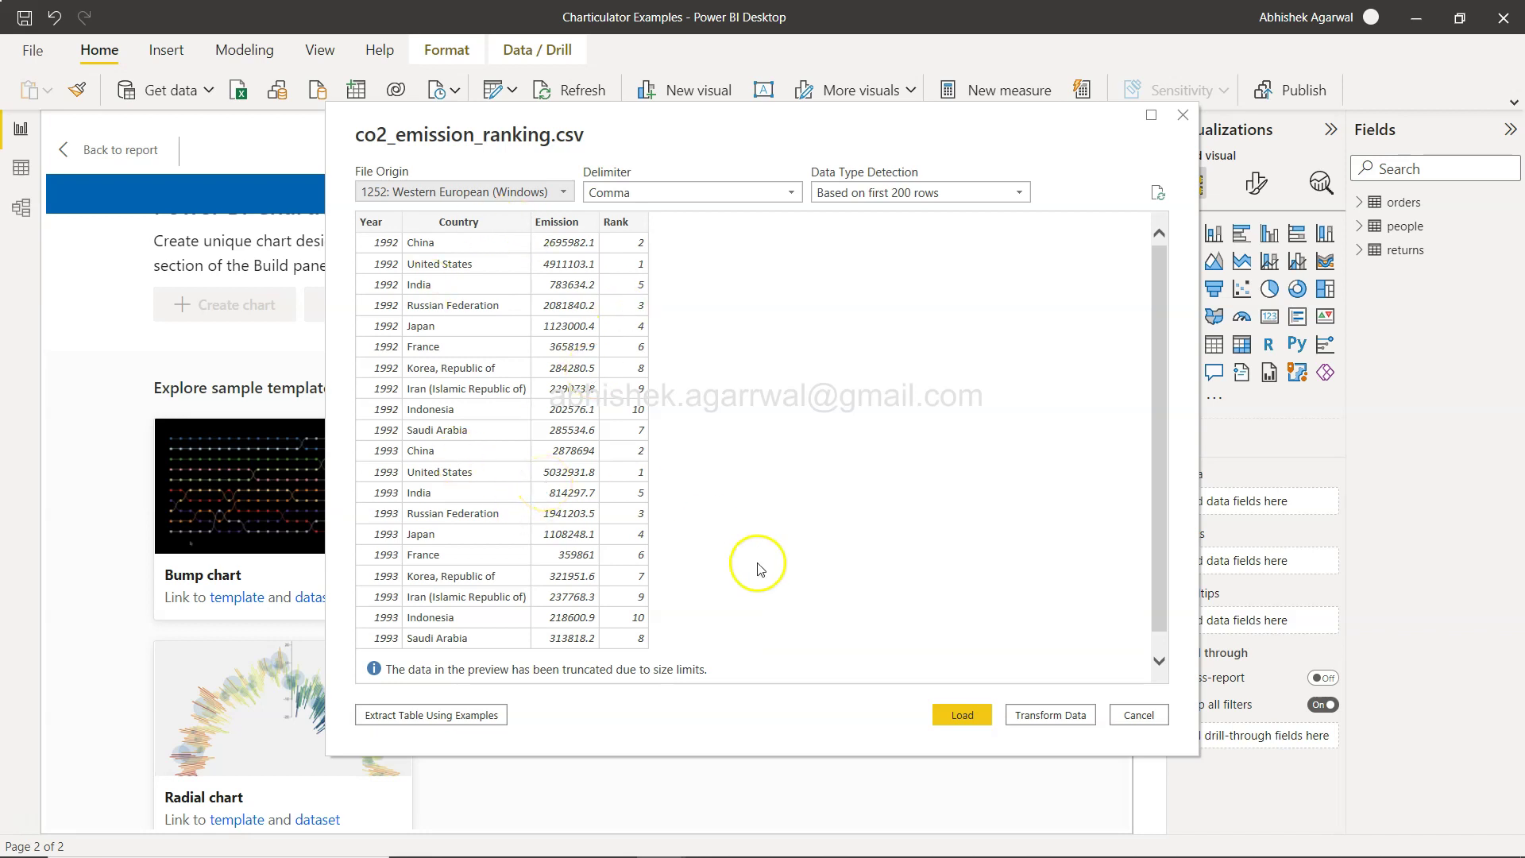
left_click(962, 716)
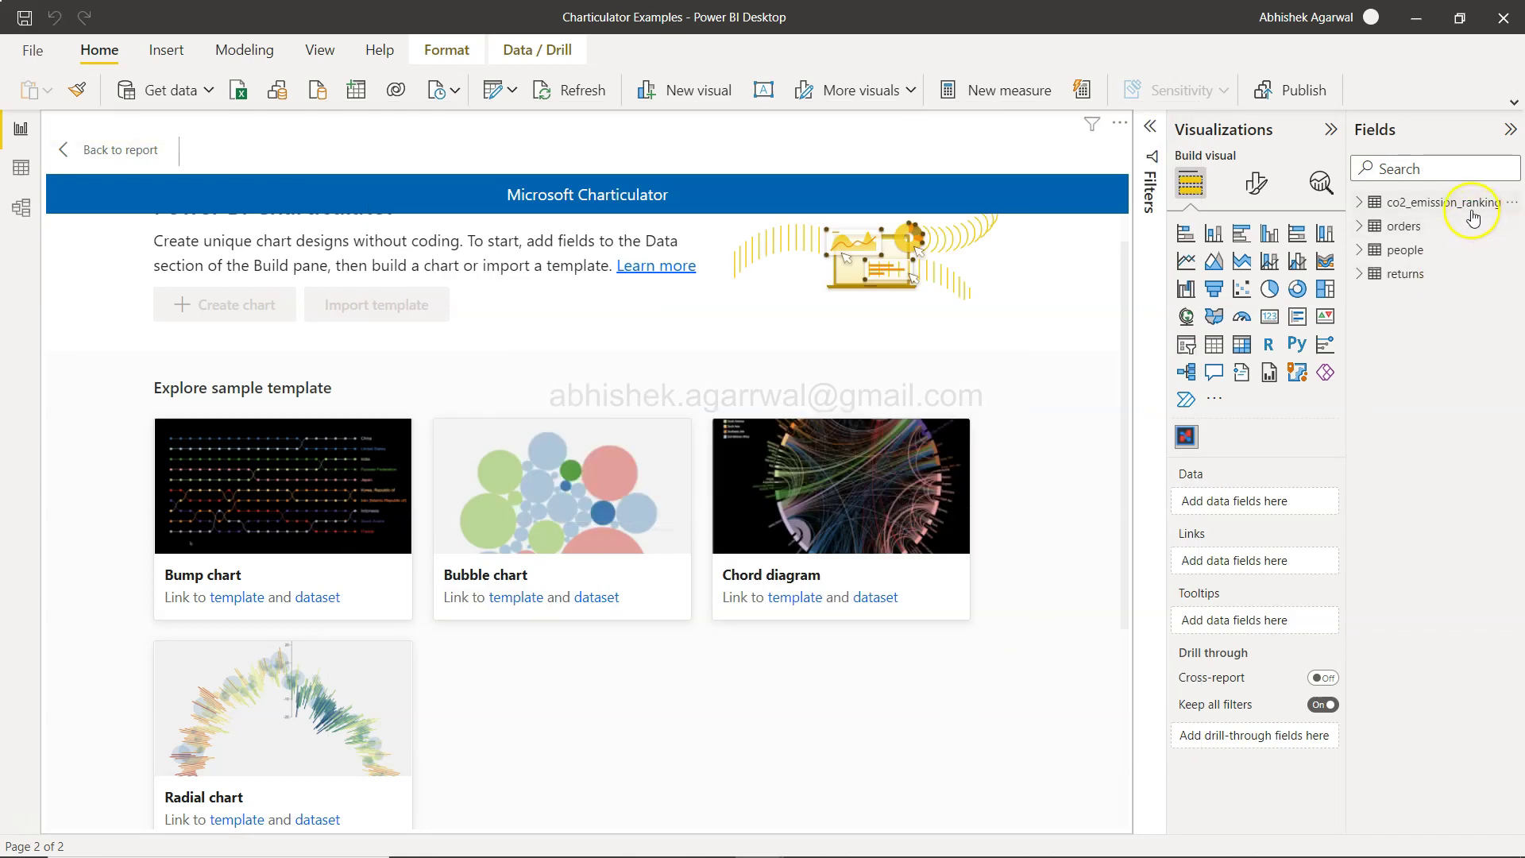
Step: Show the co2_emission_ranking table's rows in the data view and inspect the Year column's data type with the full ribbon expanded
left_click(30, 174)
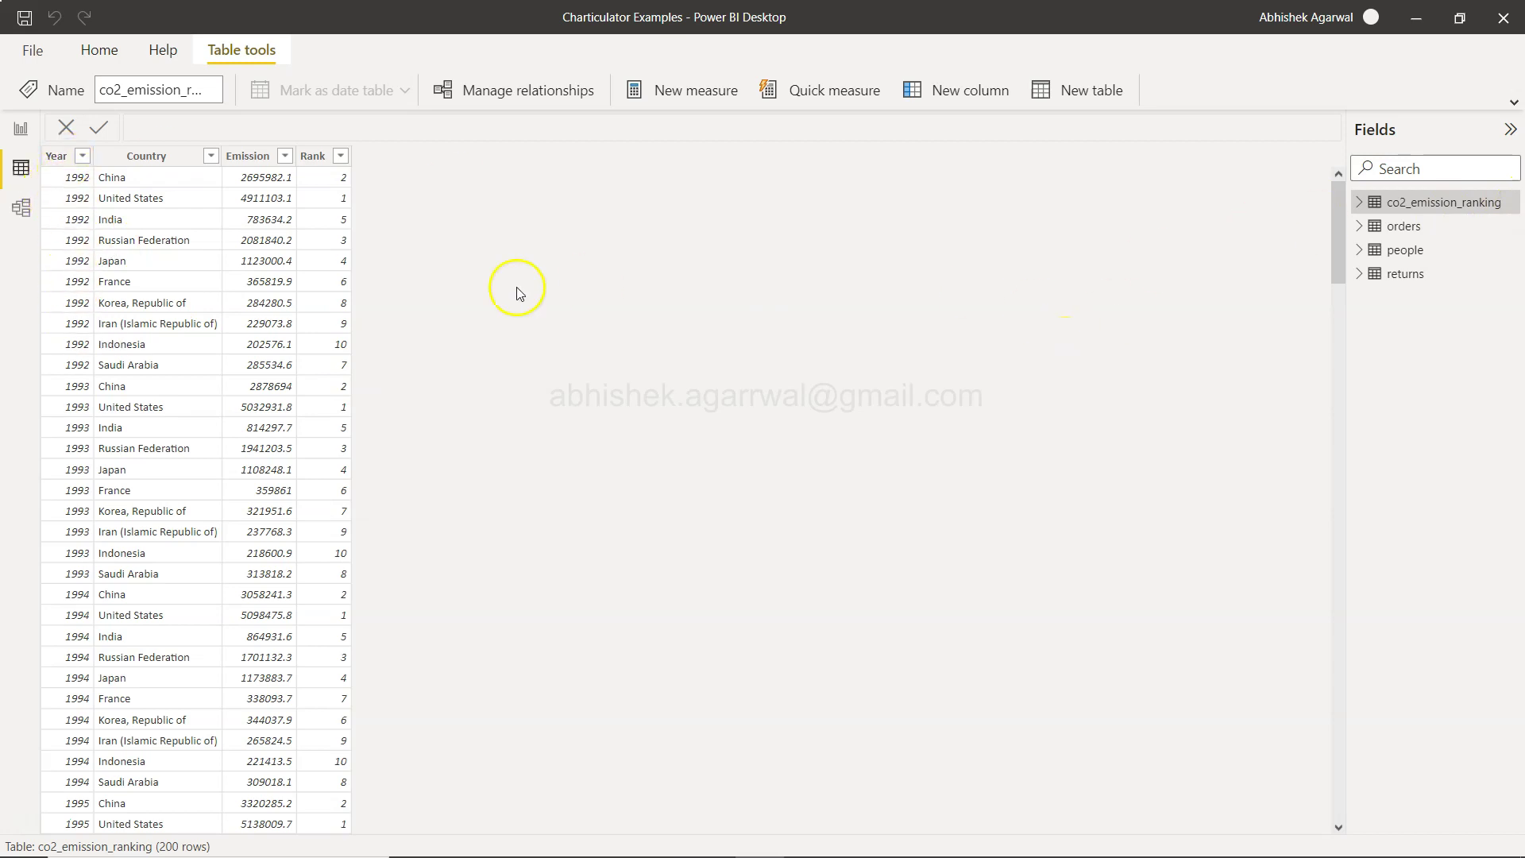
left_click(63, 158)
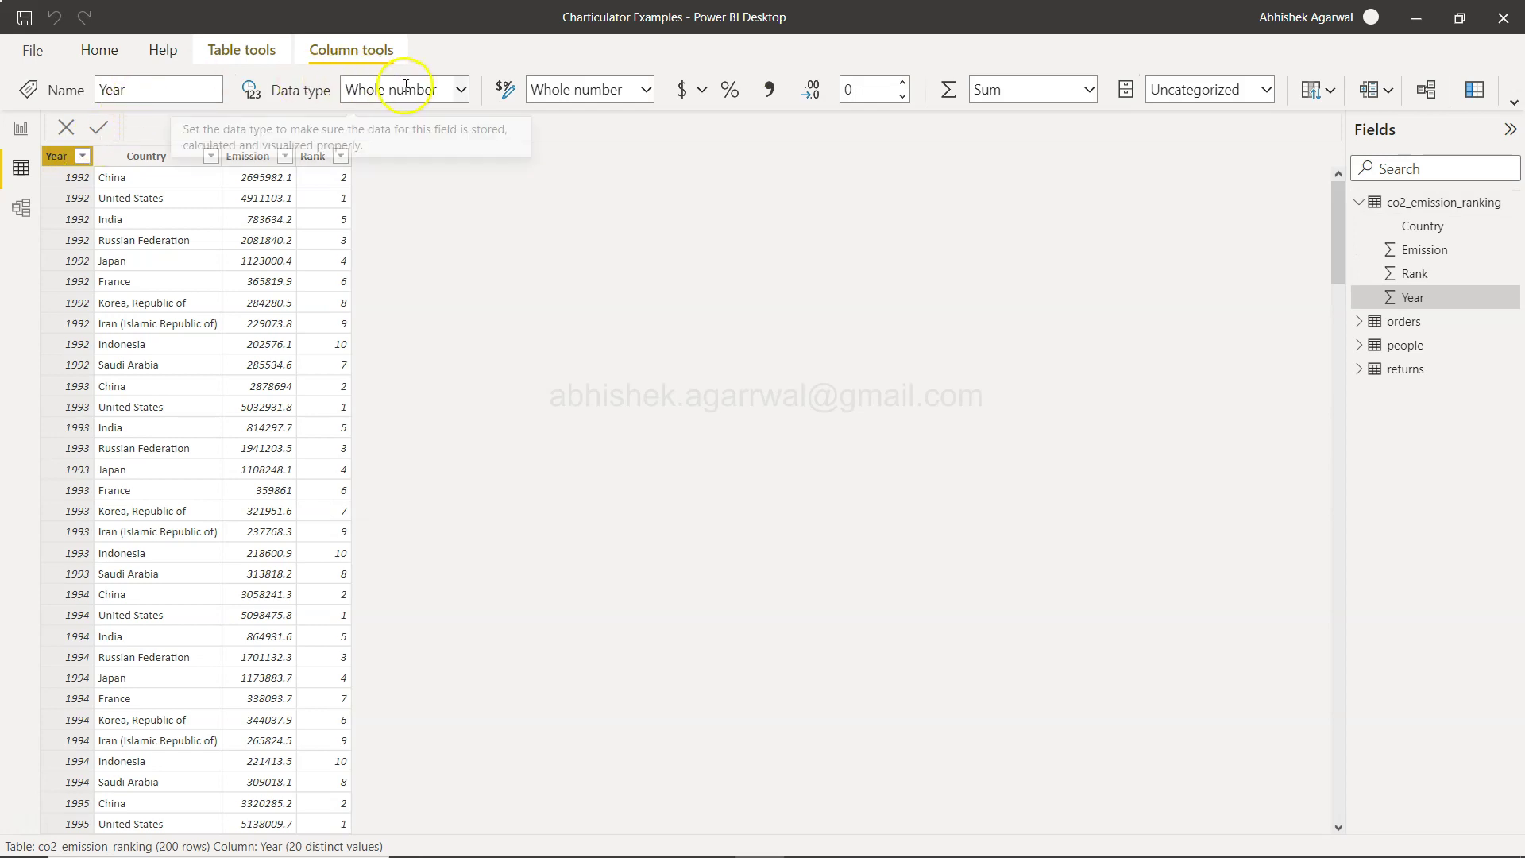
left_click(1512, 104)
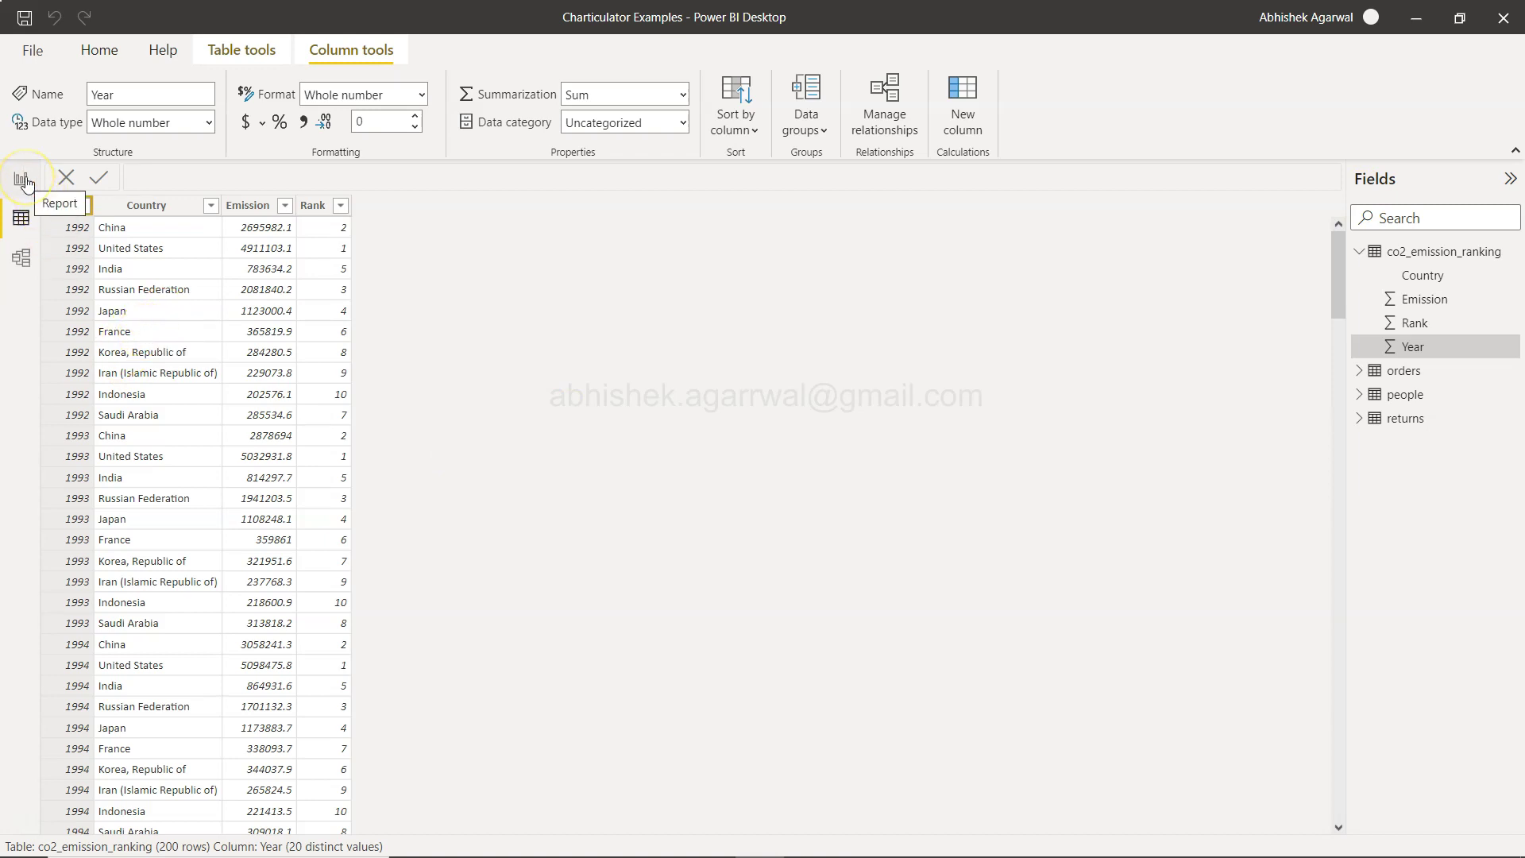
left_click(66, 220)
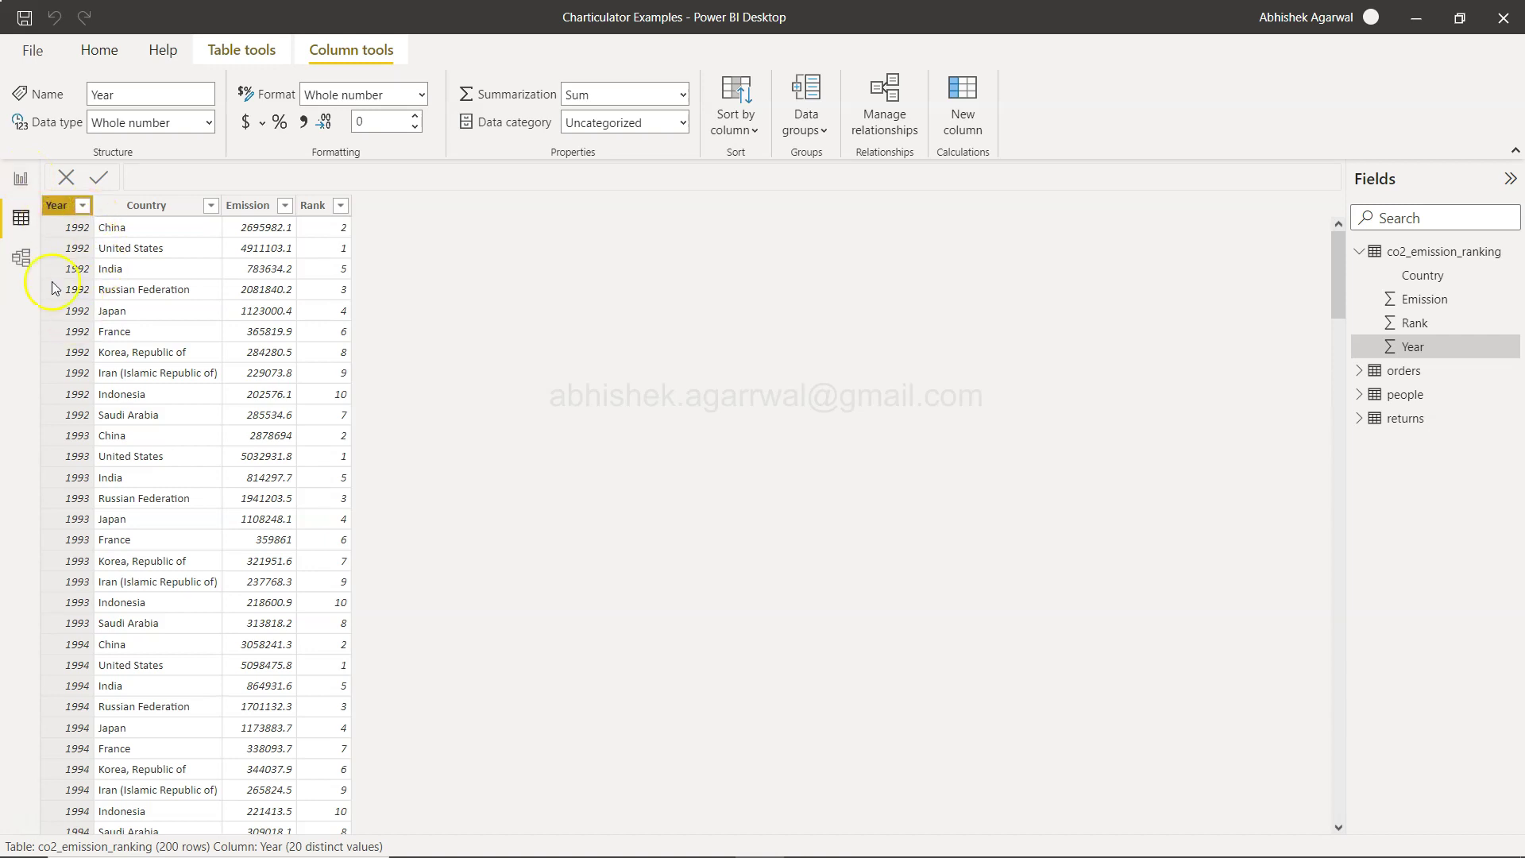
Step: Add a calculated column to co2_emission_ranking with the formula Year_Date = DATE(co2_emission_ranking[Year],1,1)
left_click(595, 218)
left_click(961, 104)
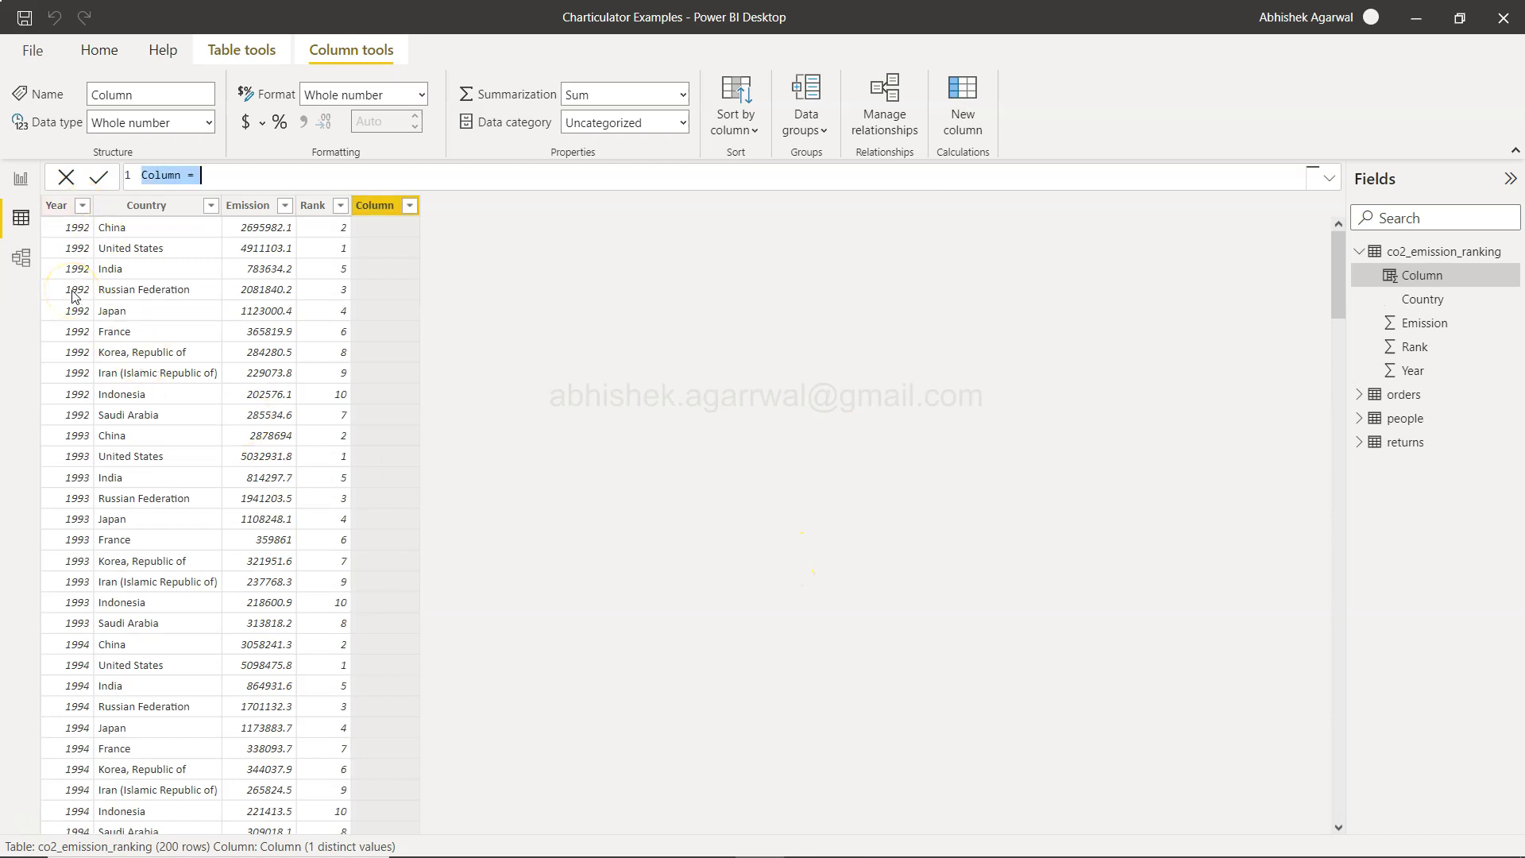
type("Year_Date = DATE(")
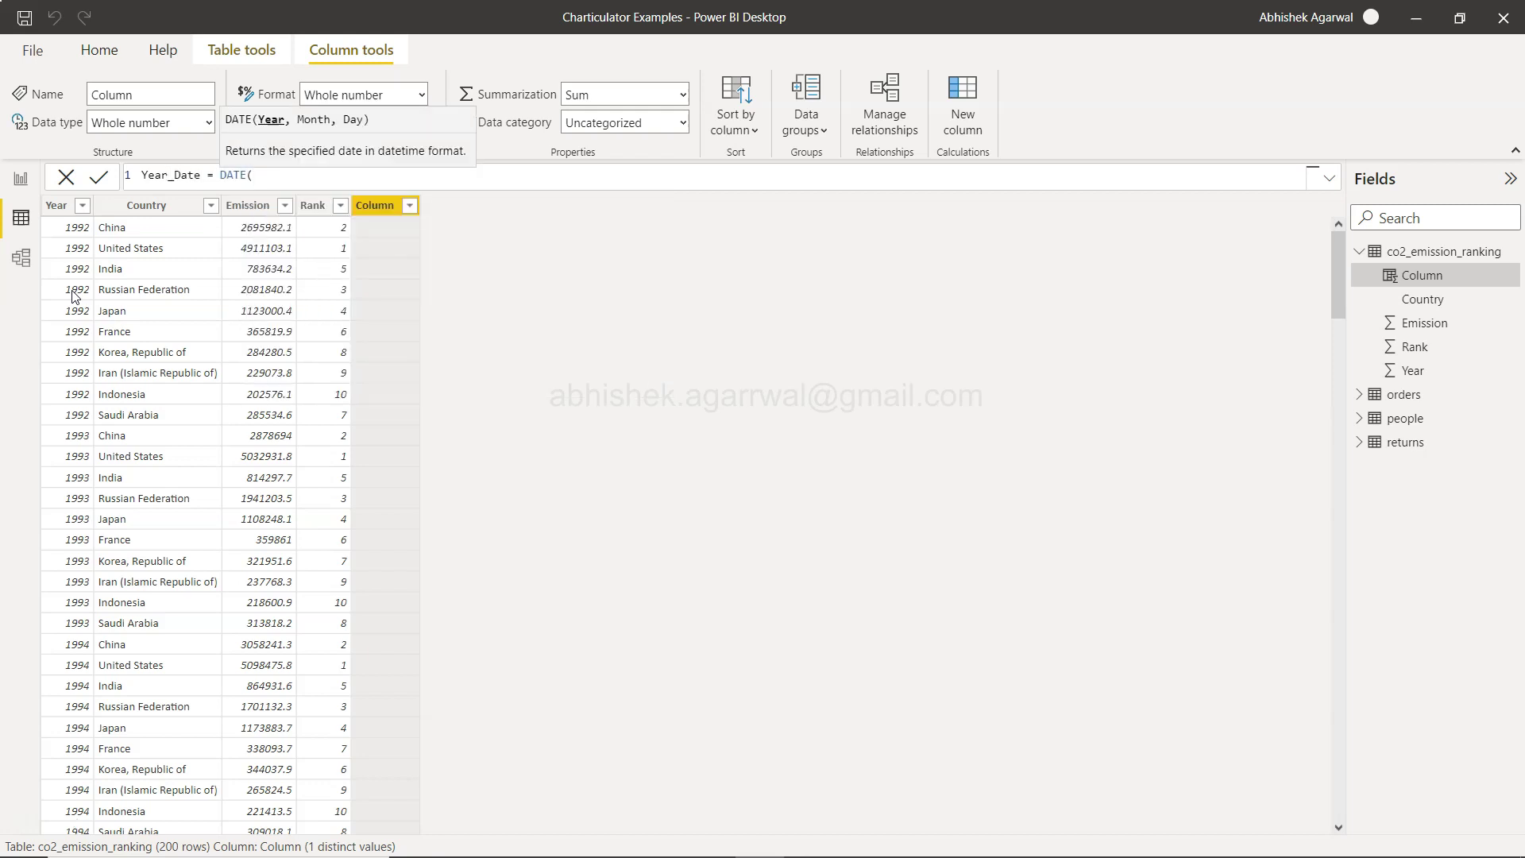
type("Year")
key("Down")
key("Down")
key("Down")
key("Down")
key("Down")
key("Down")
key("Down")
key("Down")
key("Down")
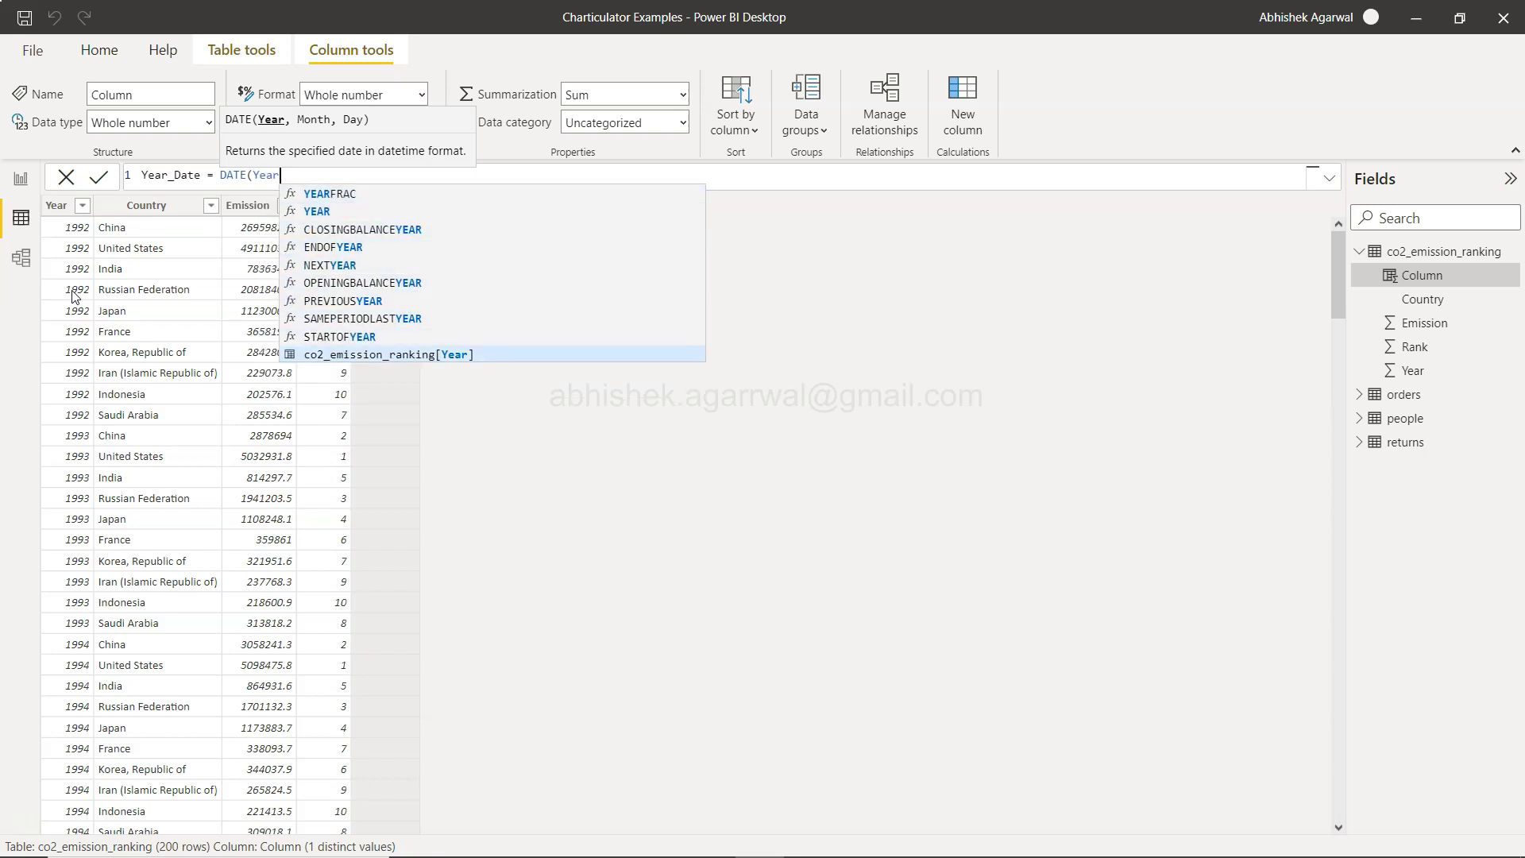
key("Tab")
type(",1")
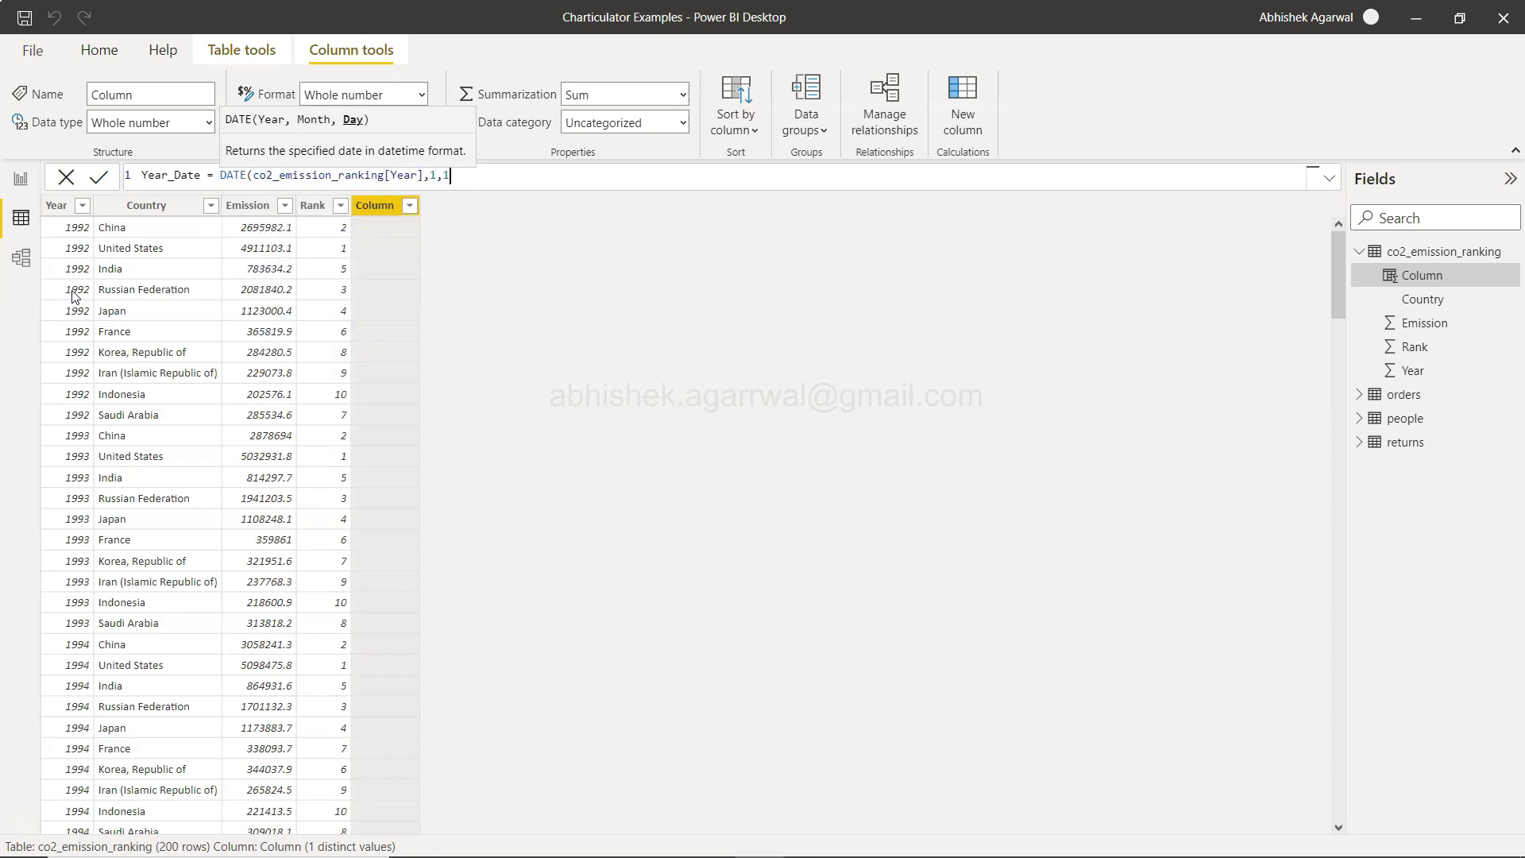
type(",1)")
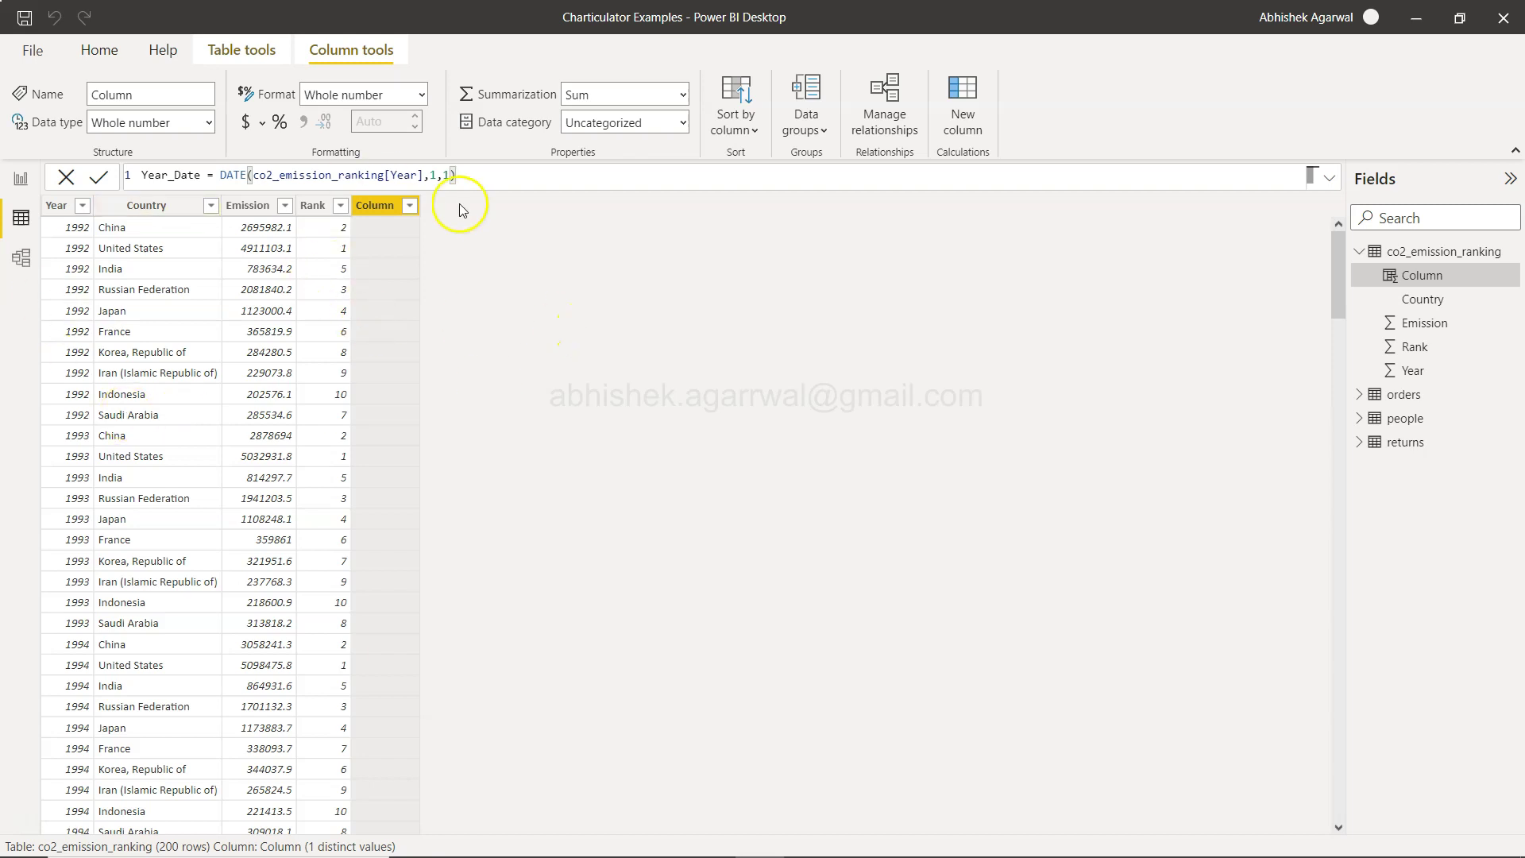
left_click(99, 178)
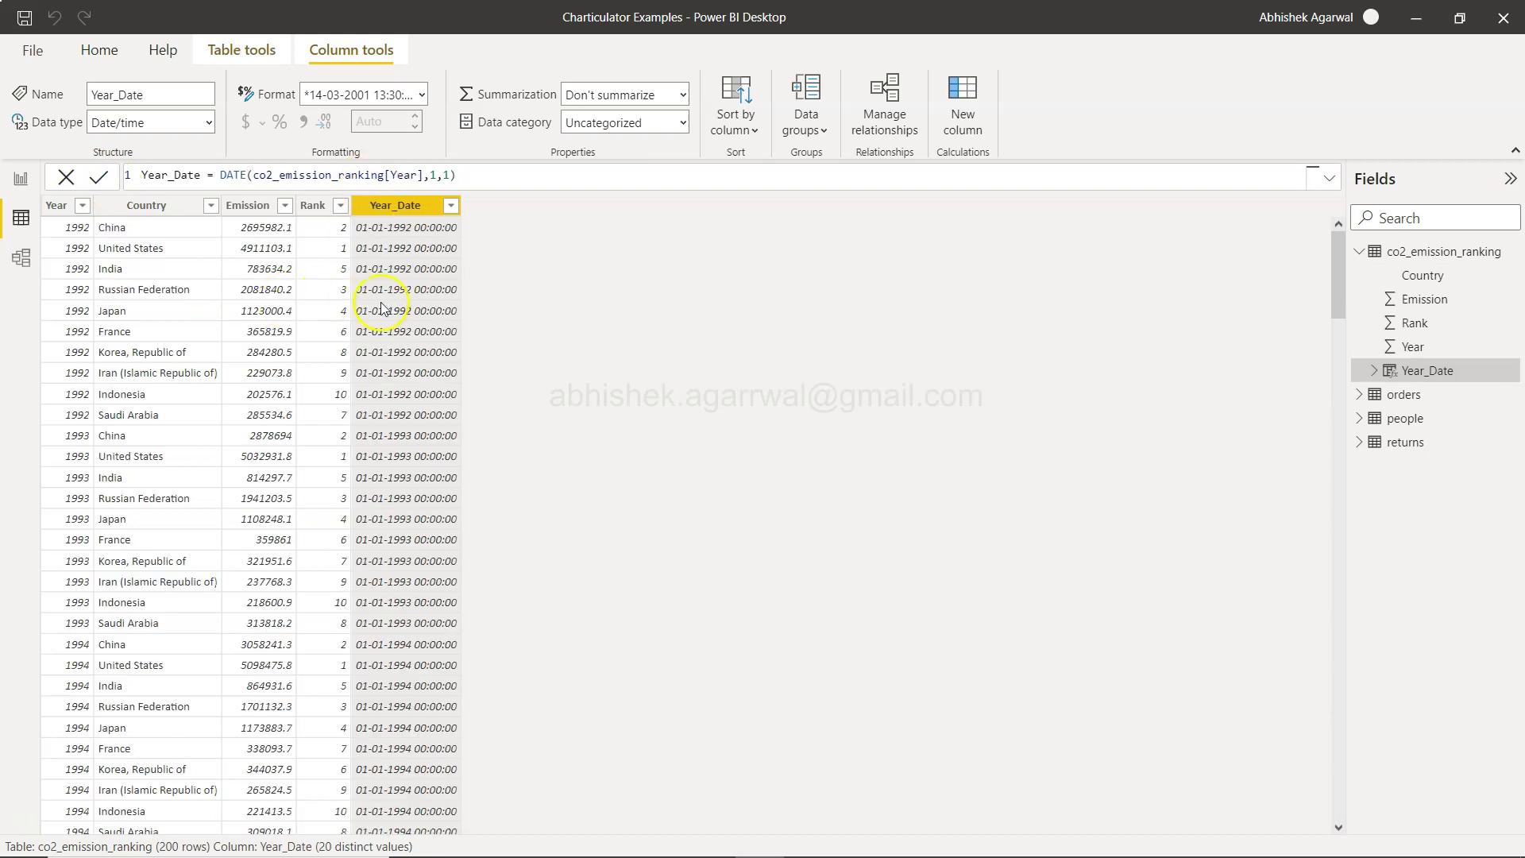
Step: Set the Year_Date column's data type to Date and return to the report view
left_click(207, 122)
left_click(172, 274)
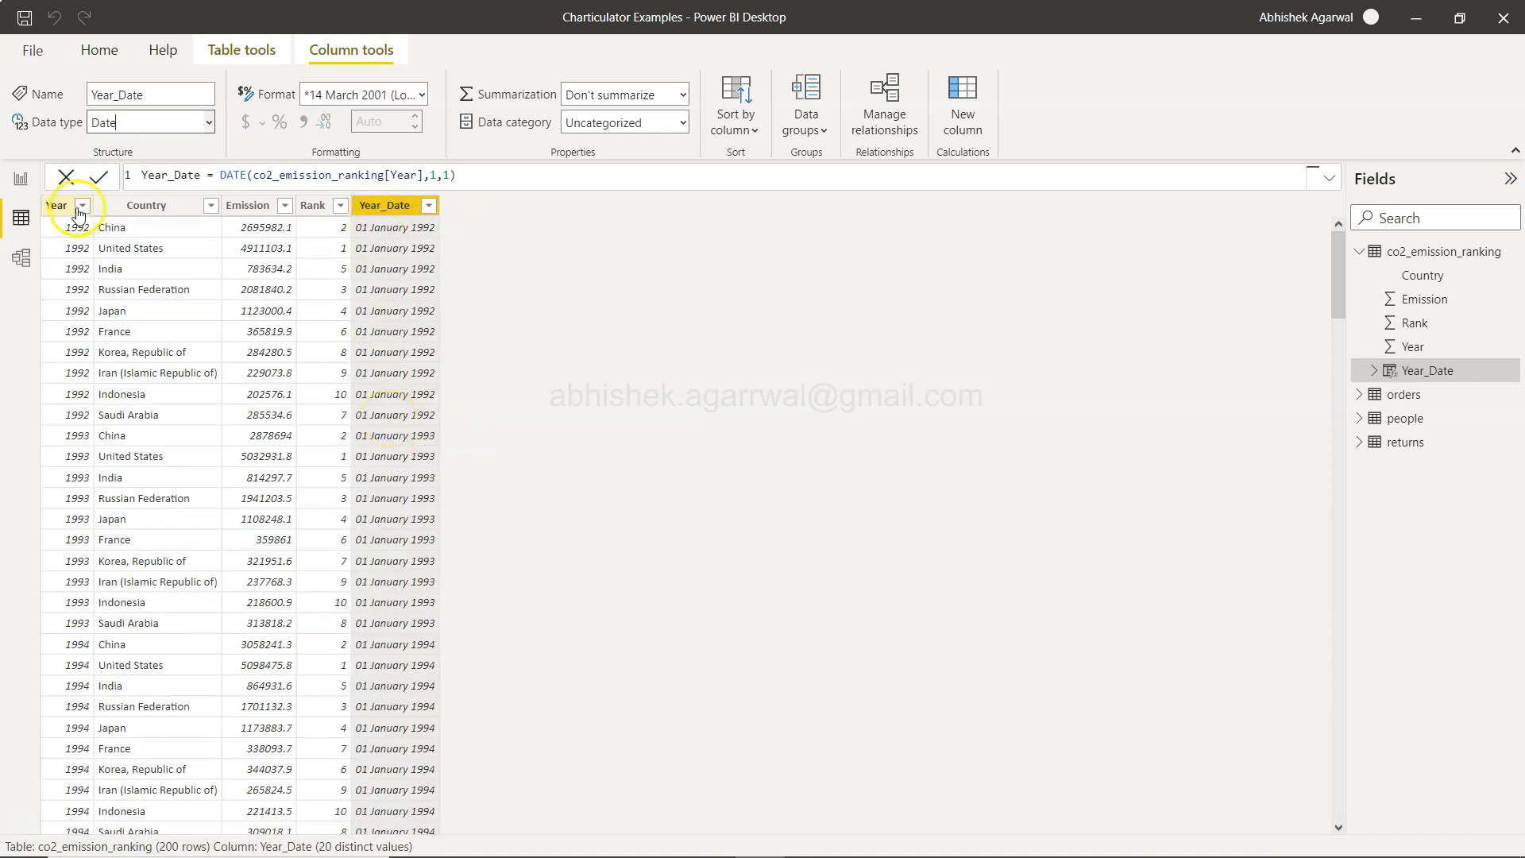
left_click(29, 188)
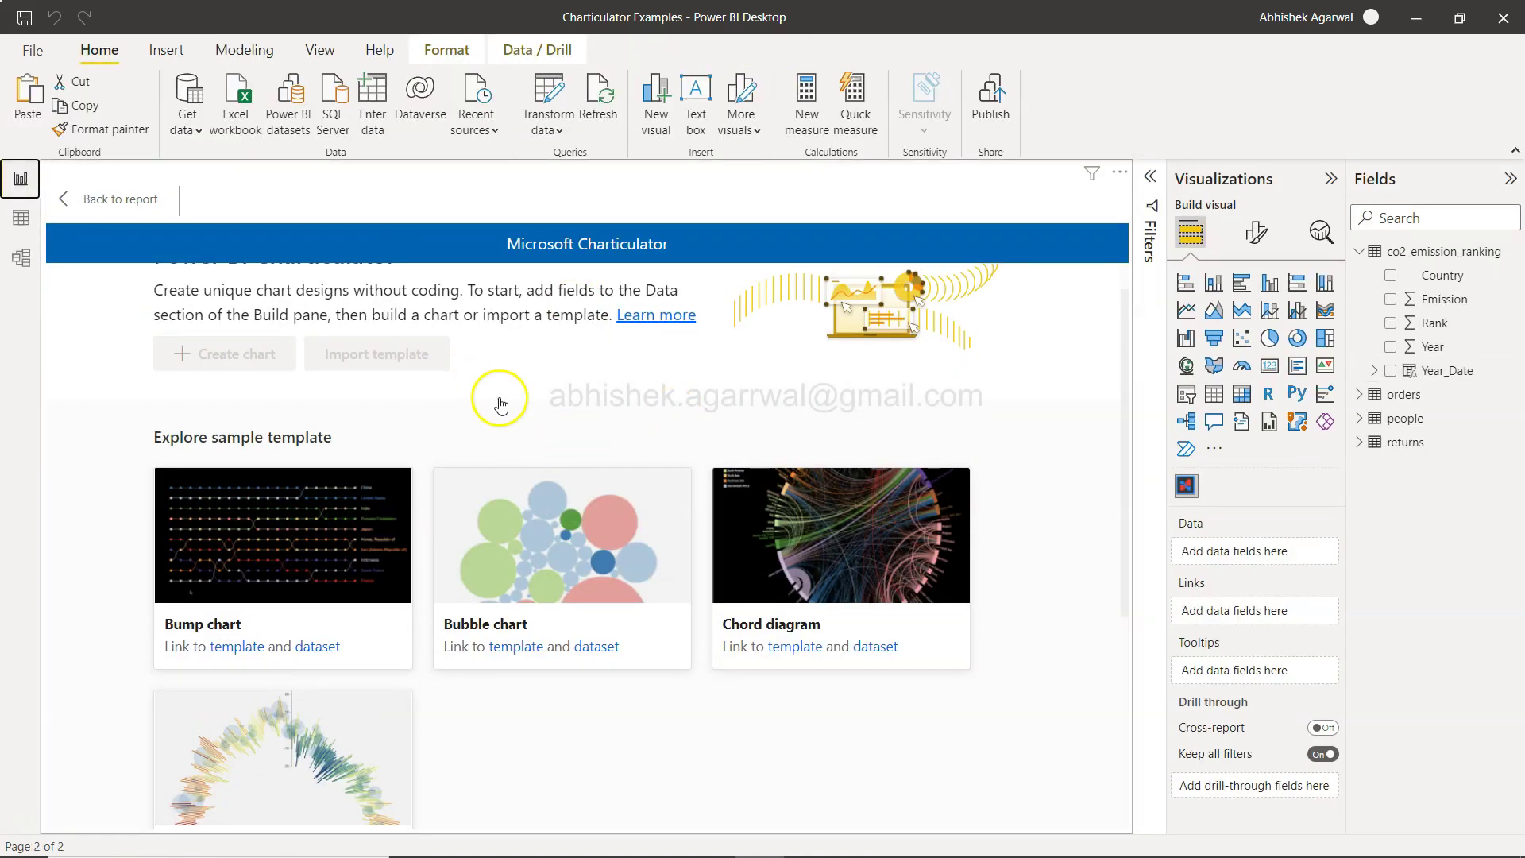
Step: Add Year from the Year_Date date hierarchy, Rank, Emission and Country to the Charticulator visual's Data fields
left_click(1379, 370)
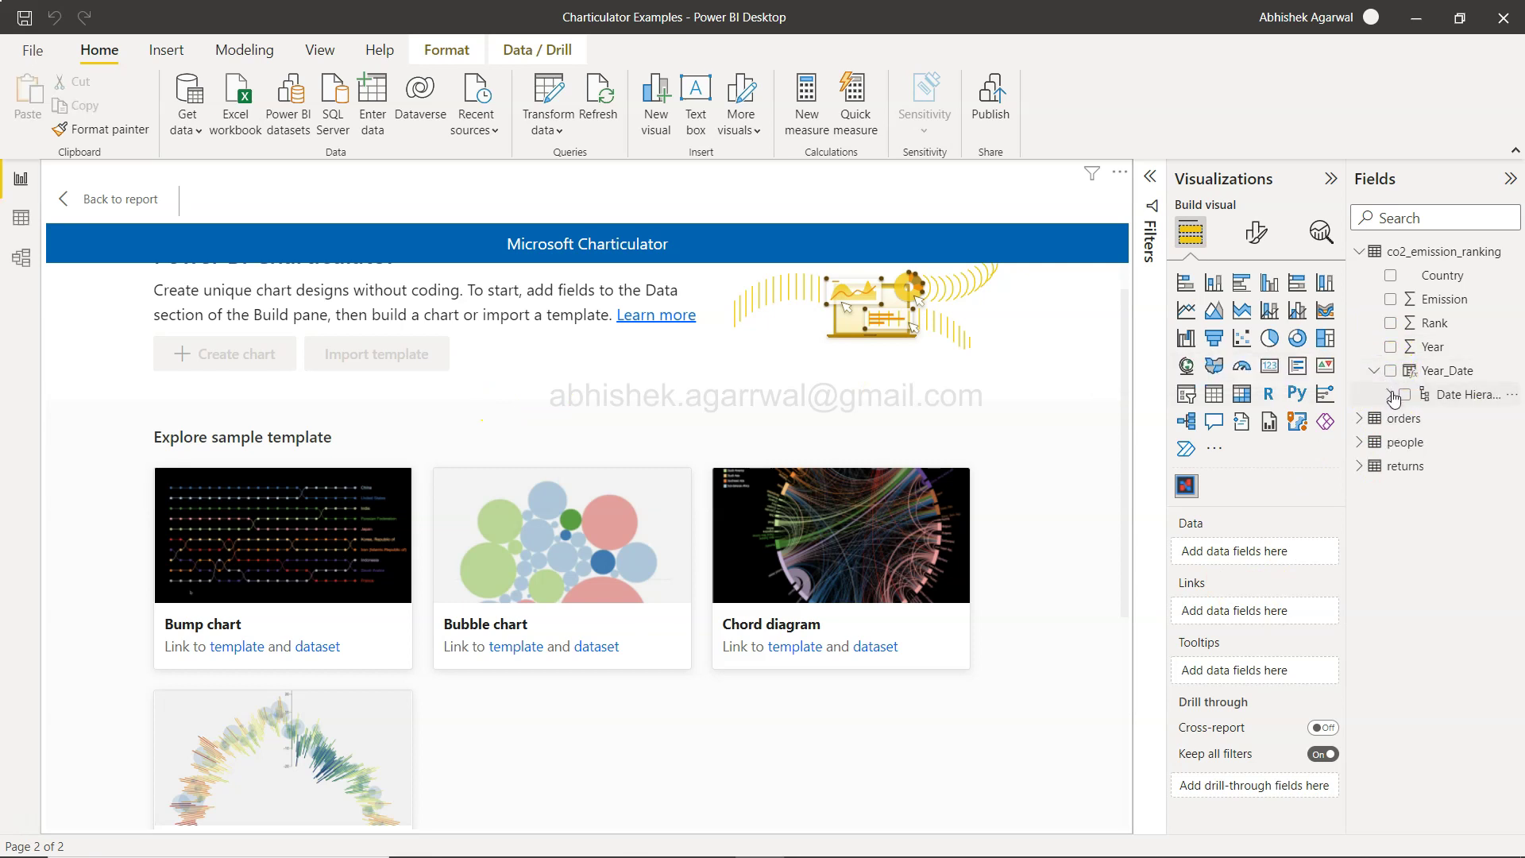
left_click(1389, 394)
left_click_drag(1464, 419, 1278, 562)
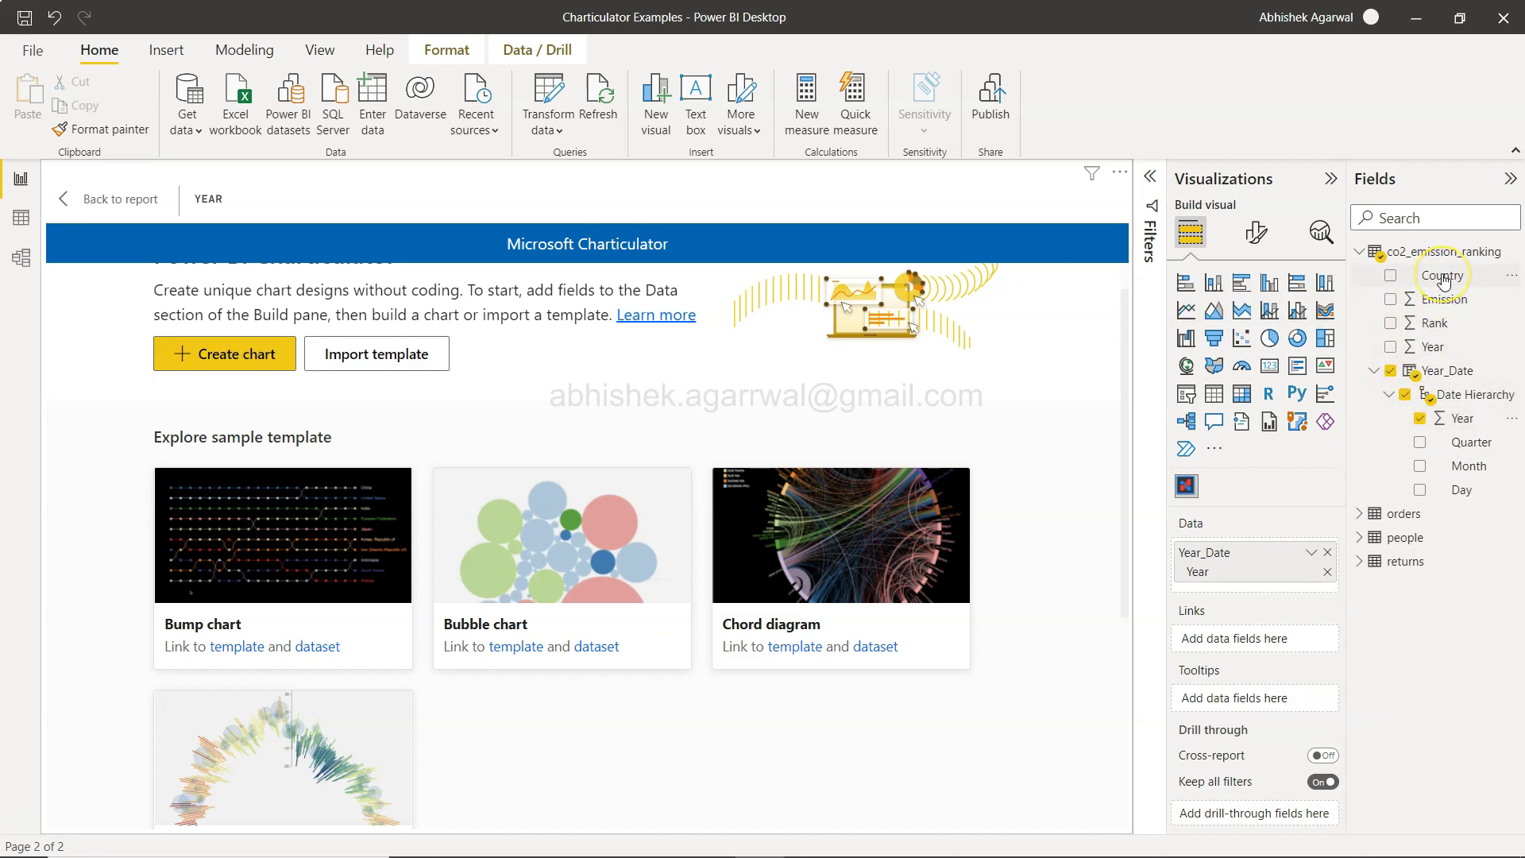
left_click_drag(1435, 323, 1265, 587)
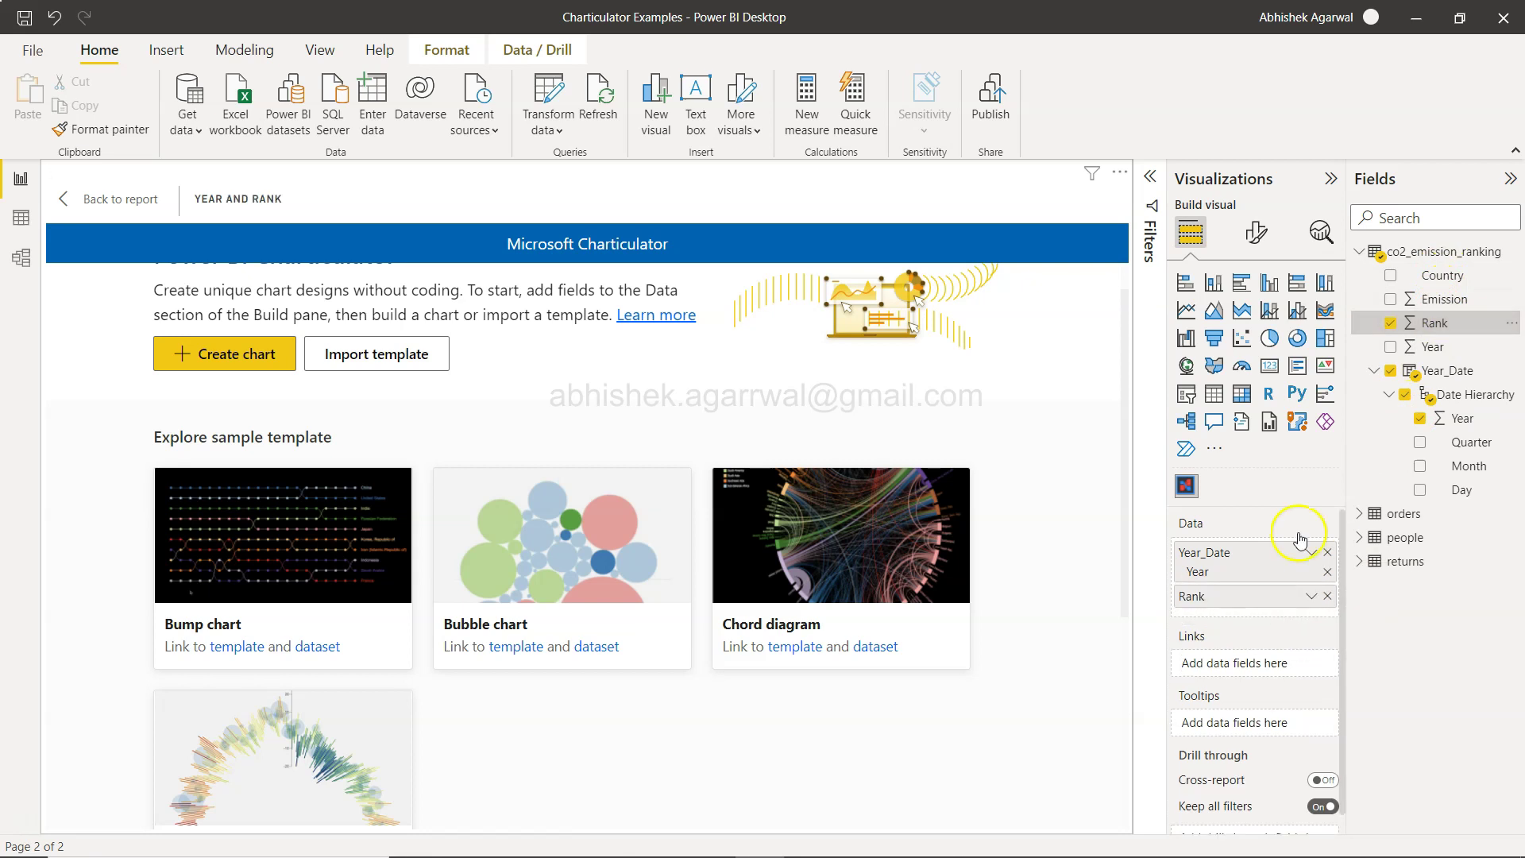
left_click(1447, 298)
left_click_drag(1447, 298, 1263, 613)
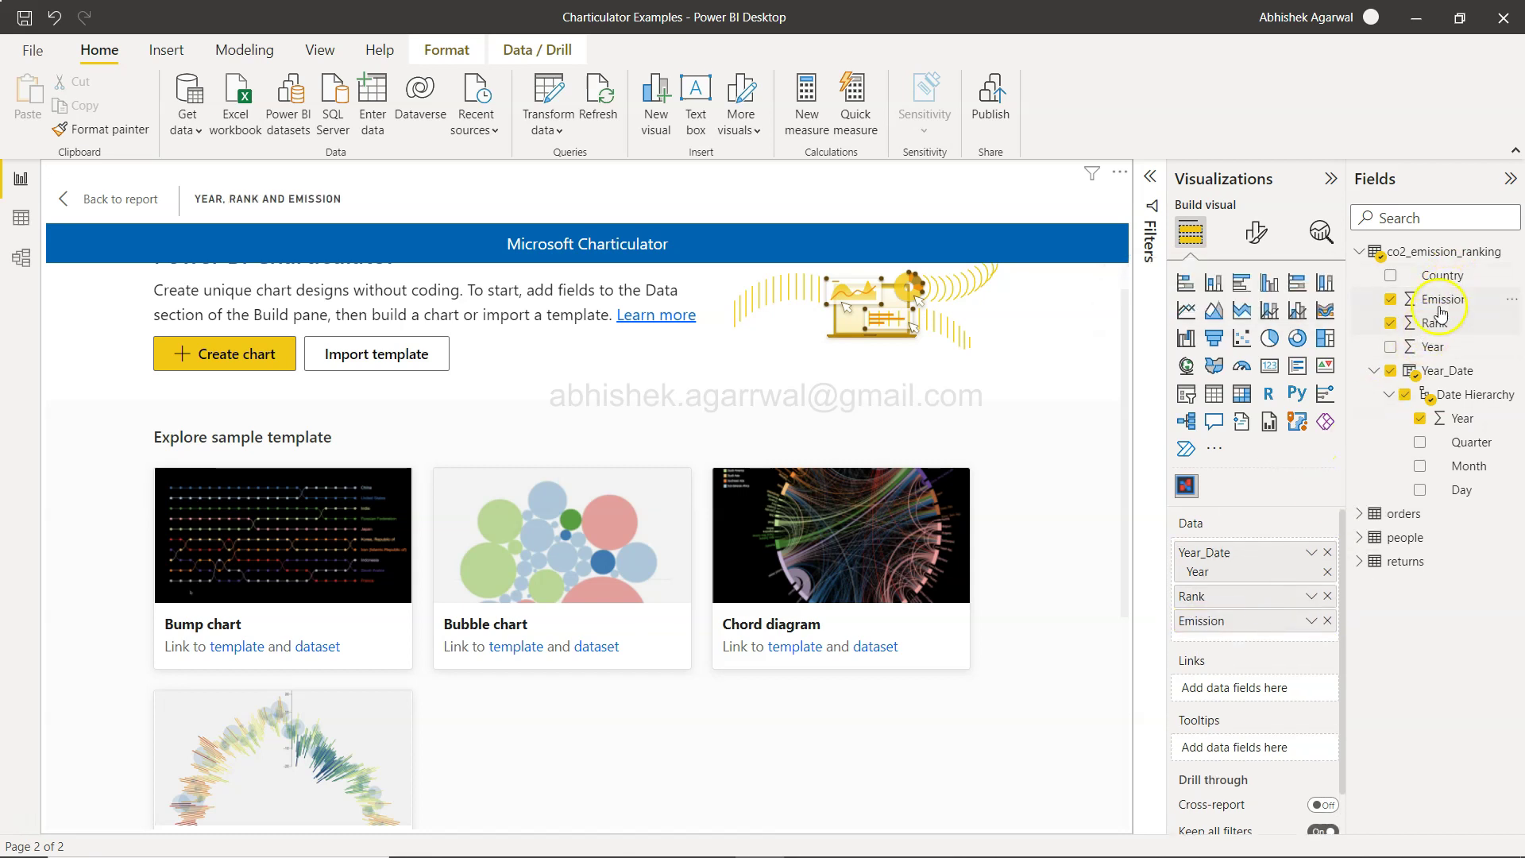
left_click_drag(1444, 276, 1266, 633)
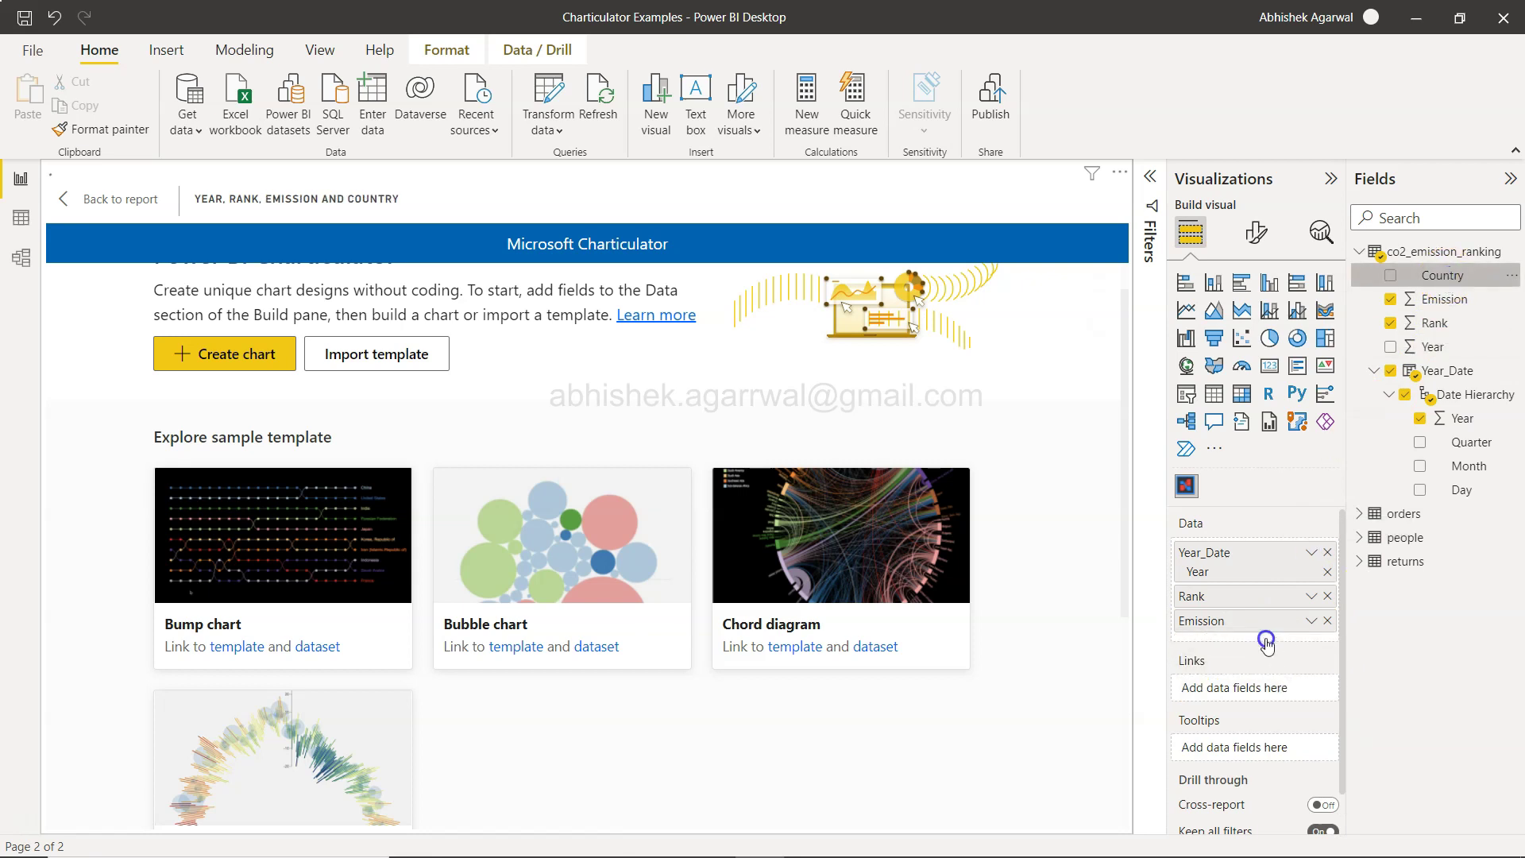
left_click(1245, 685)
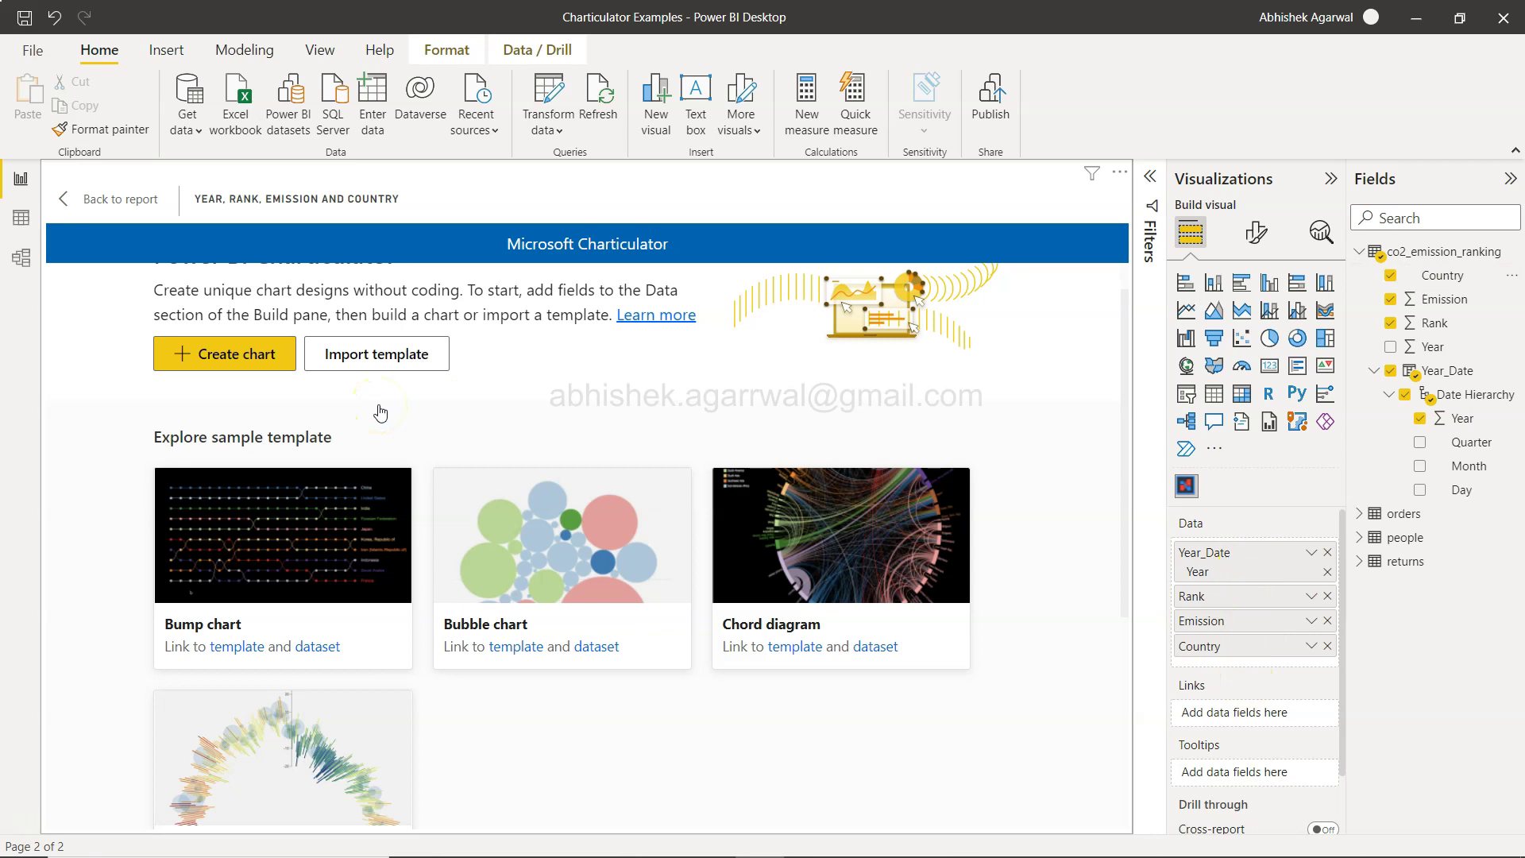
Step: Import the bump_chart.tmplt template and save the mapping of its Year, Country and Rank entities to the matching dataset columns
left_click(397, 352)
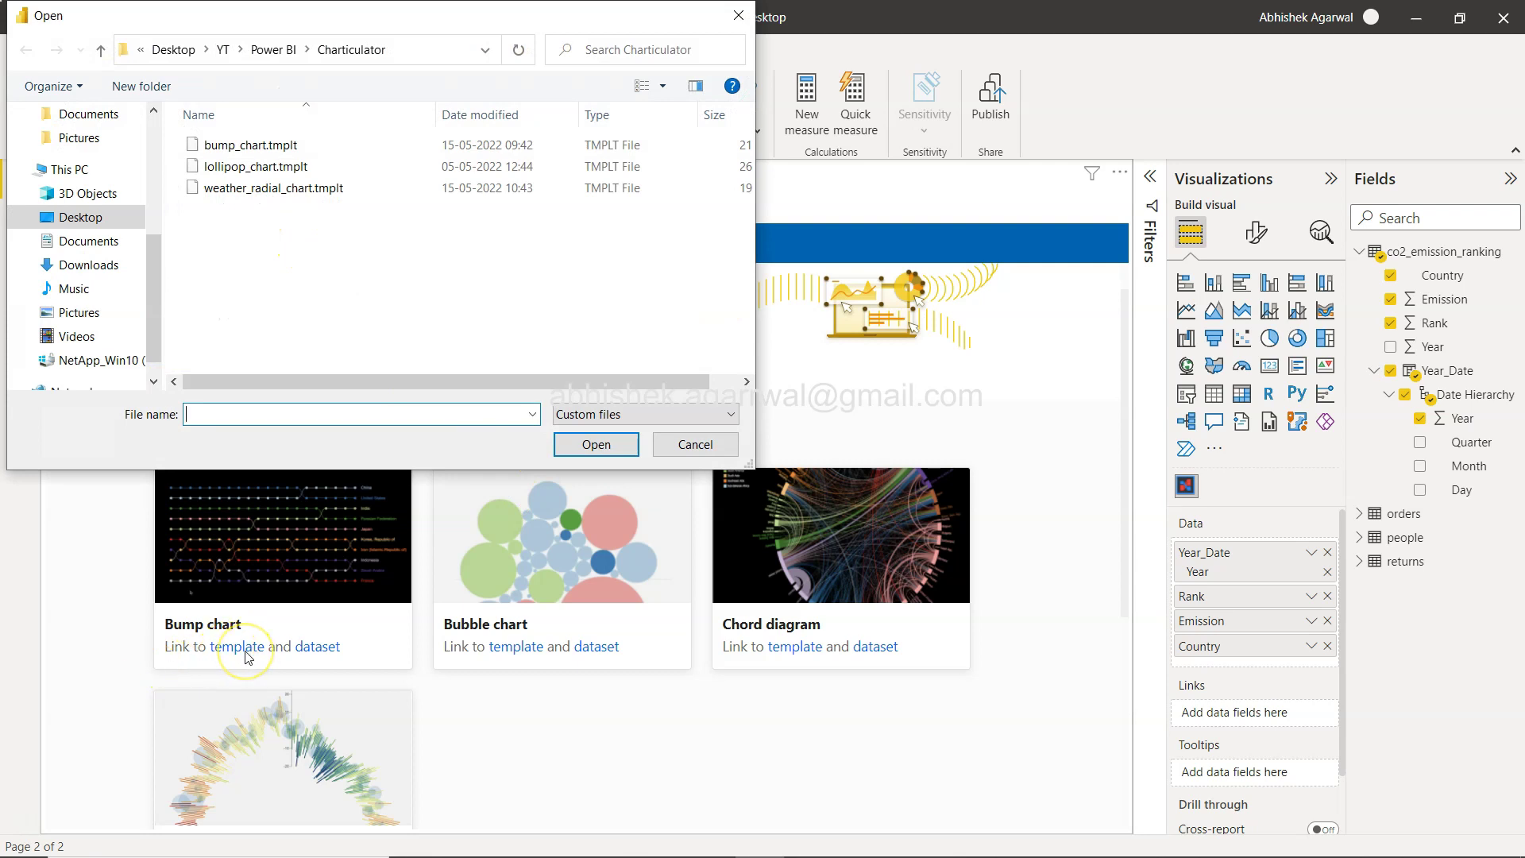
left_click(285, 146)
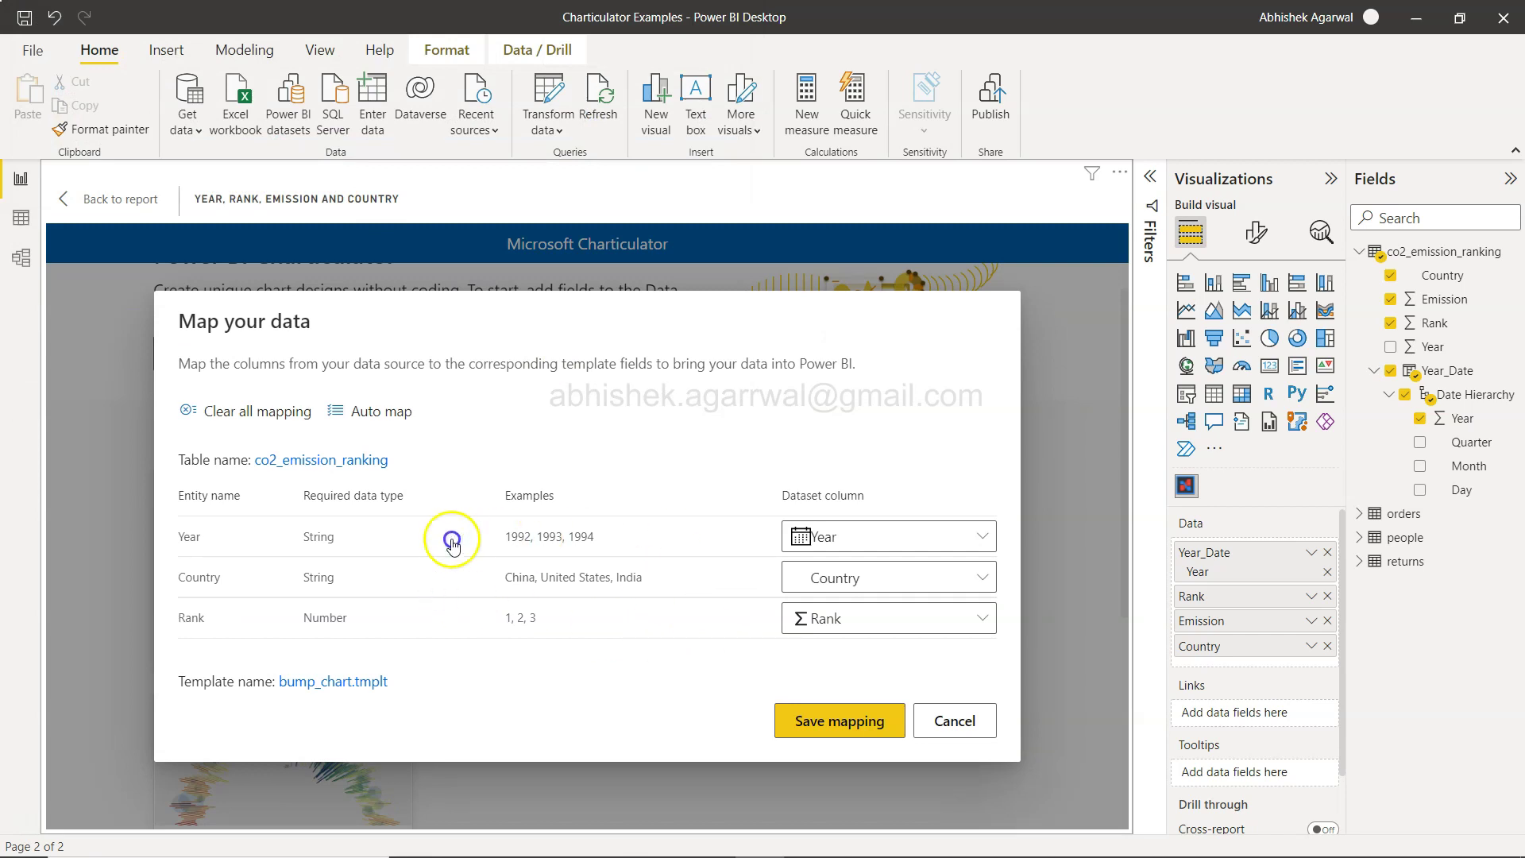
left_click(854, 540)
left_click(854, 539)
left_click(802, 548)
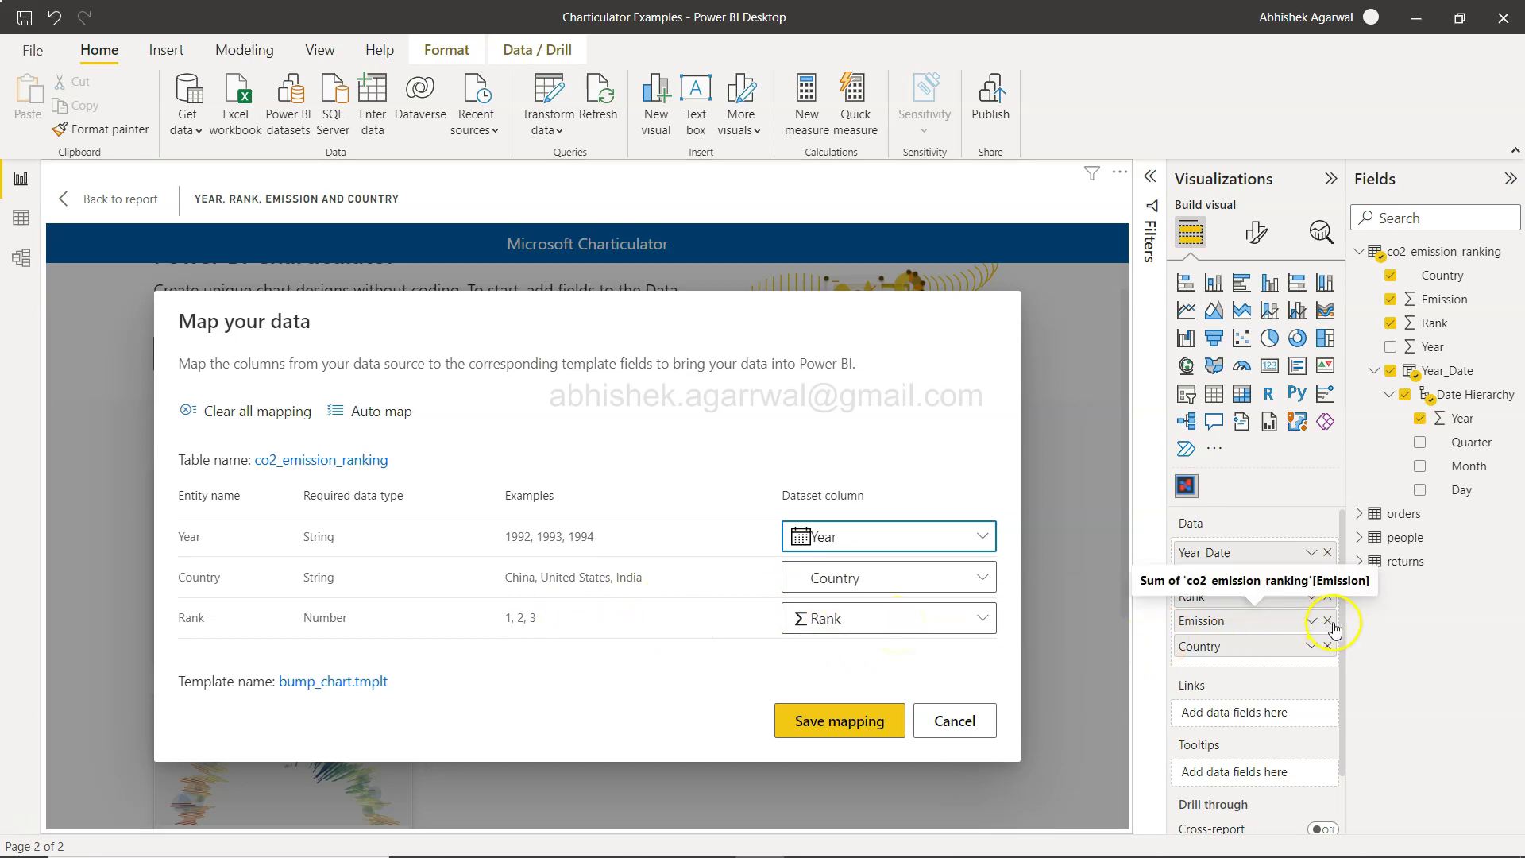
left_click(852, 732)
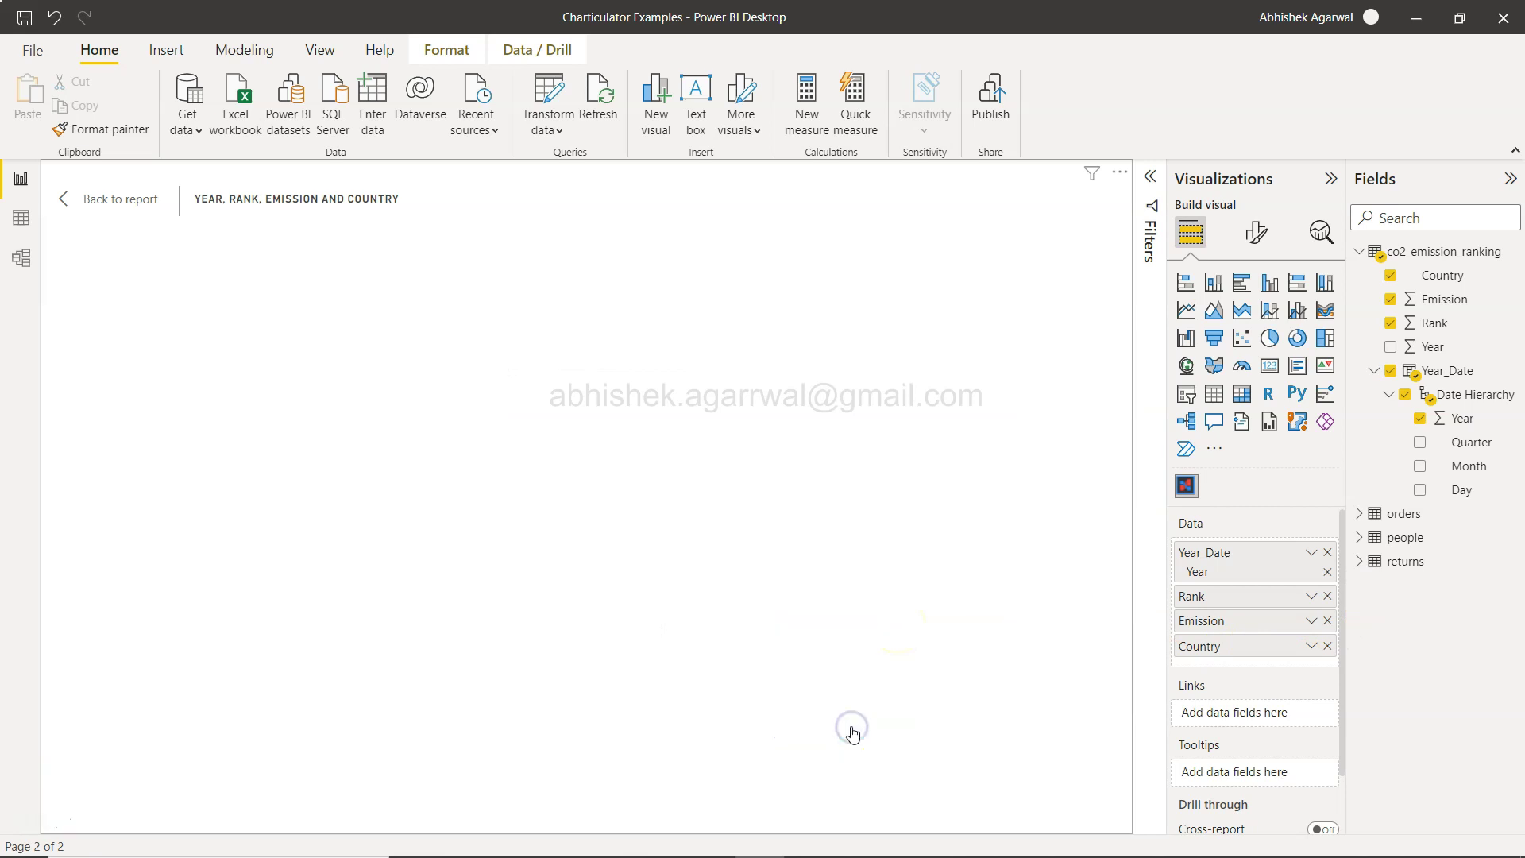
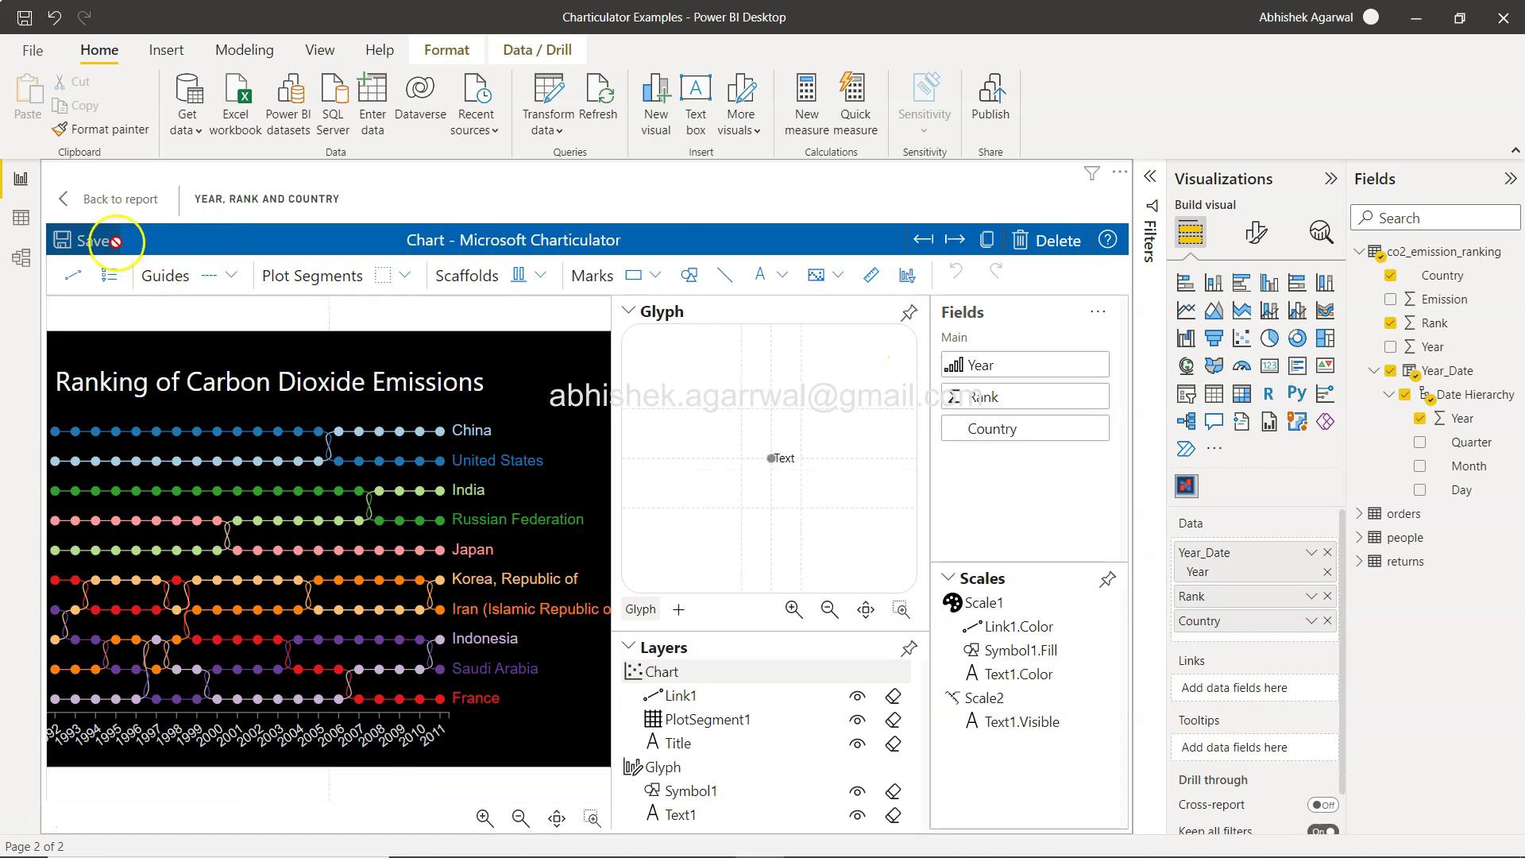
Step: Return from the Charticulator editor to the report page and expand the orders table to review its fields
left_click(115, 202)
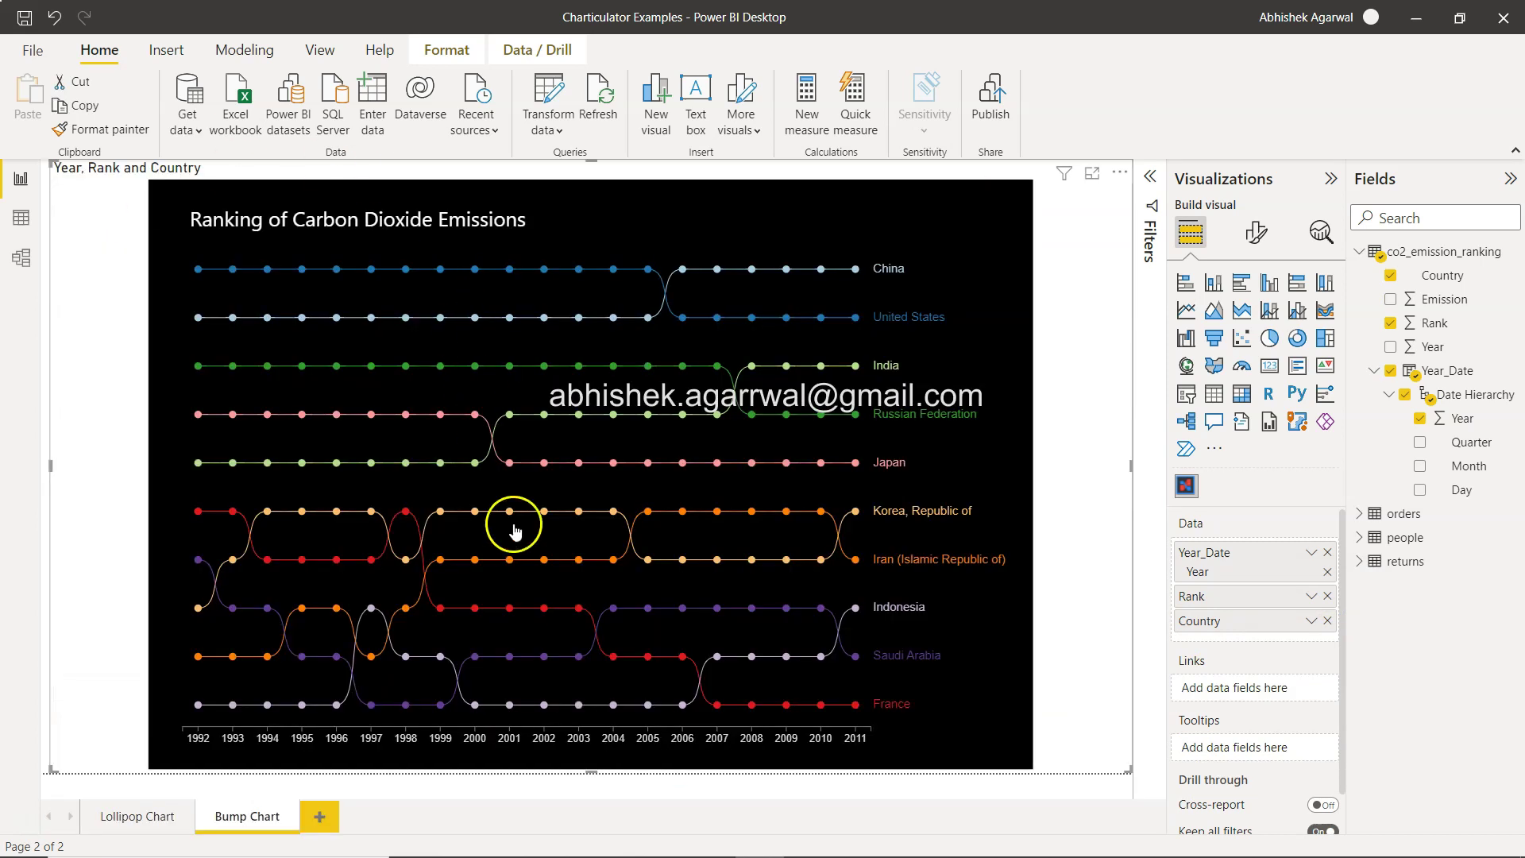
left_click(554, 643)
left_click(1359, 513)
scroll(1415, 623, "down", 1)
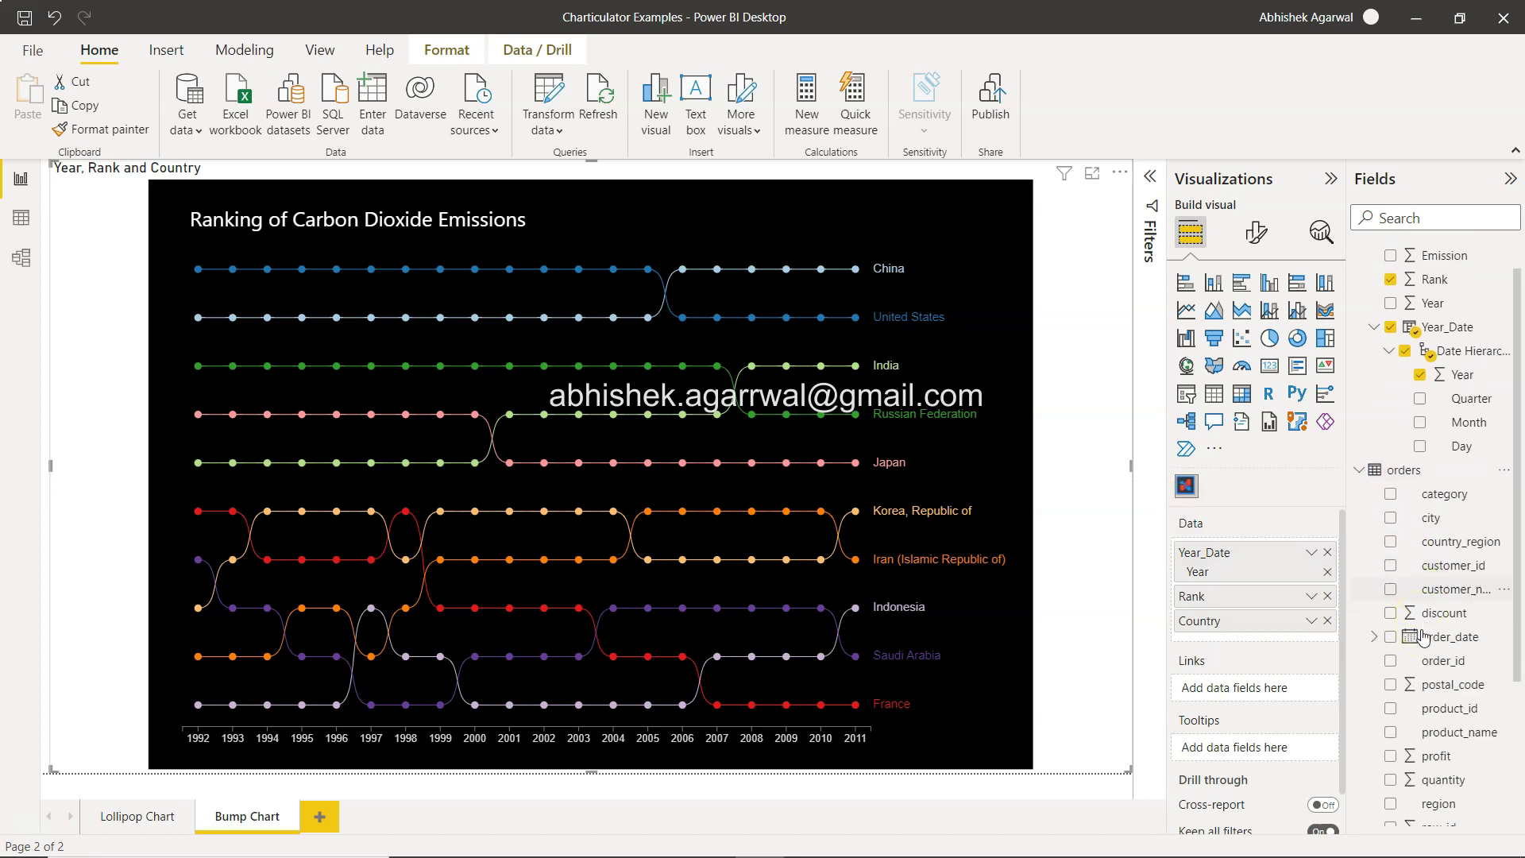
scroll(1401, 638, "down", 1)
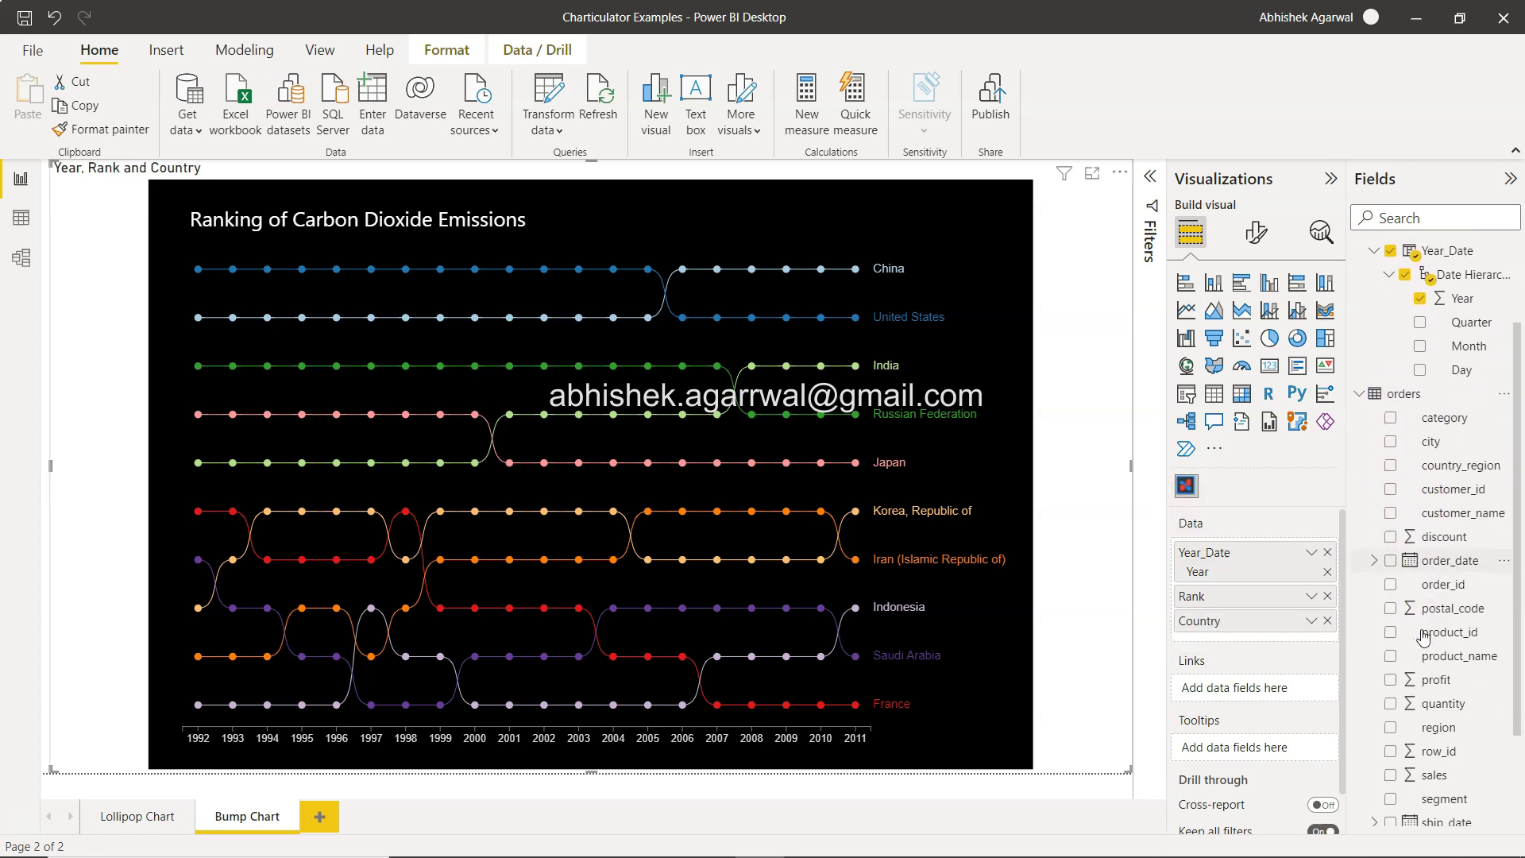
scroll(1423, 636, "down", 1)
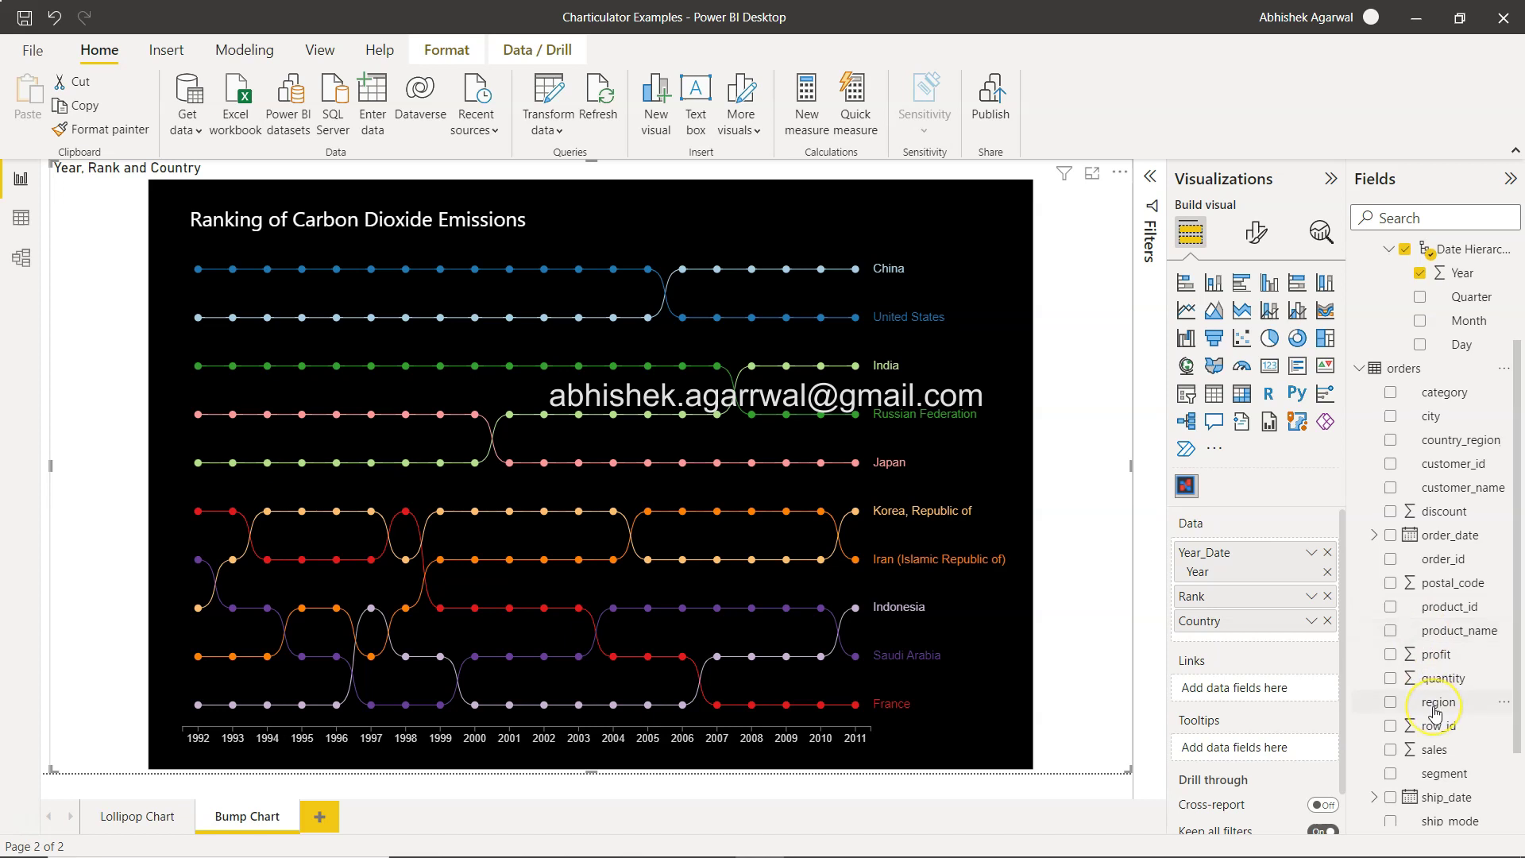
scroll(1436, 704, "down", 1)
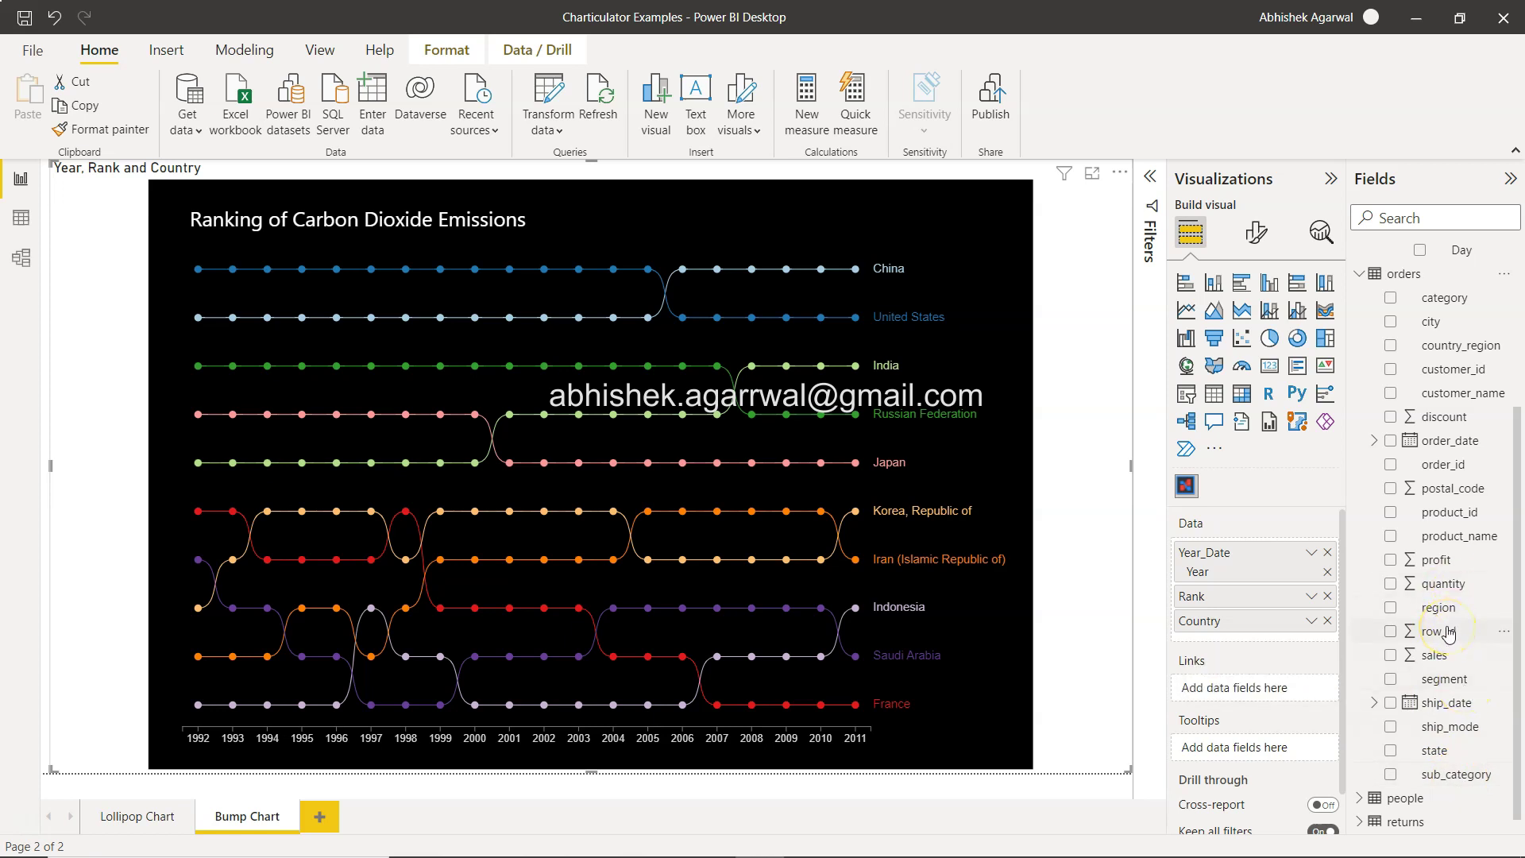
Step: Add a new report page and name it Bump Chart - Sales
left_click(316, 818)
double_click(343, 816)
type("Bump C")
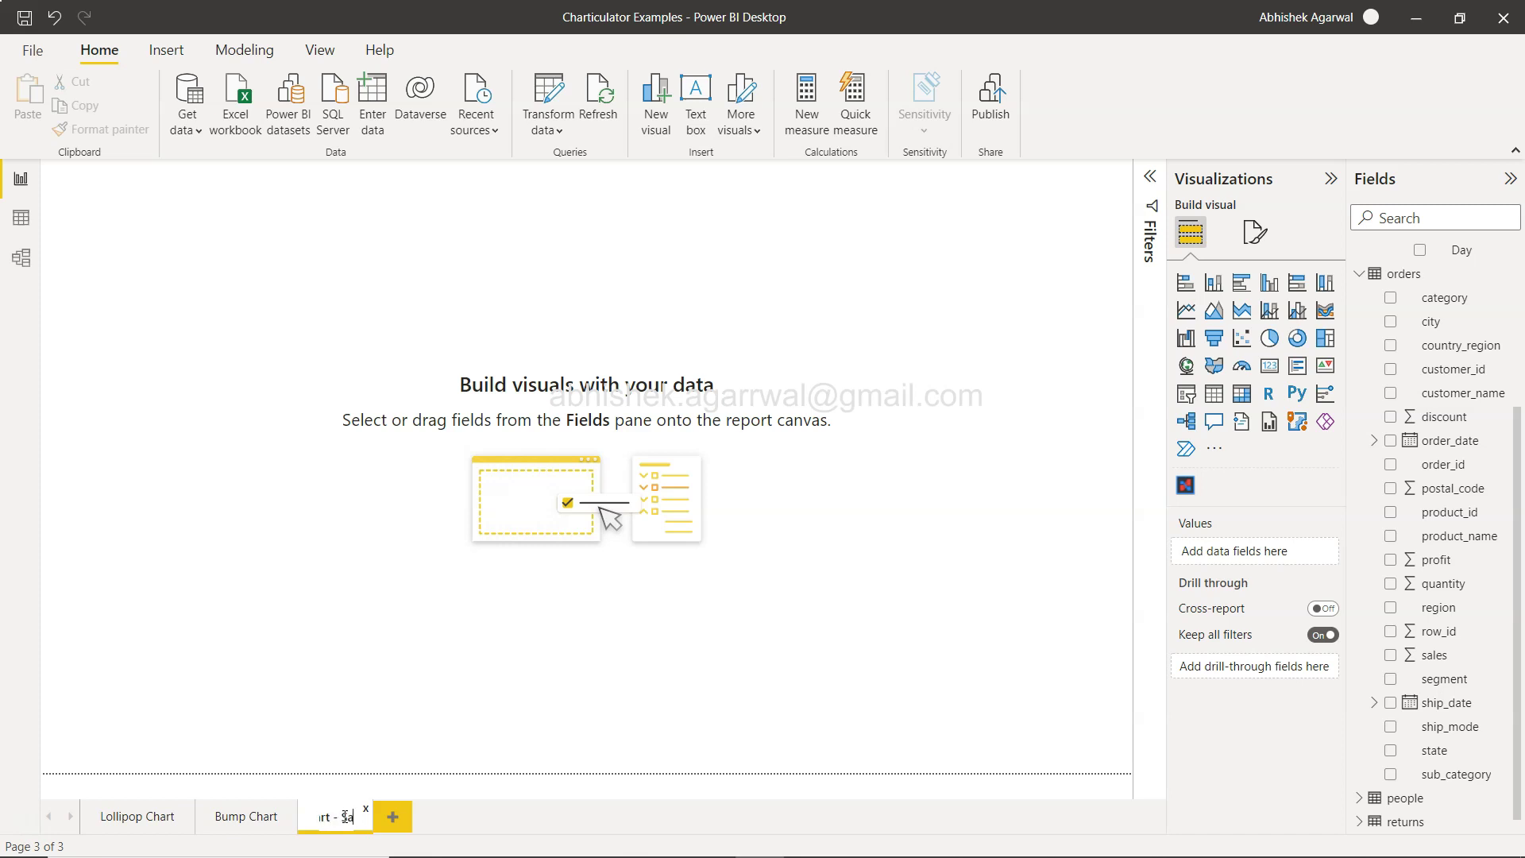
type("hart - Sales")
key("Return")
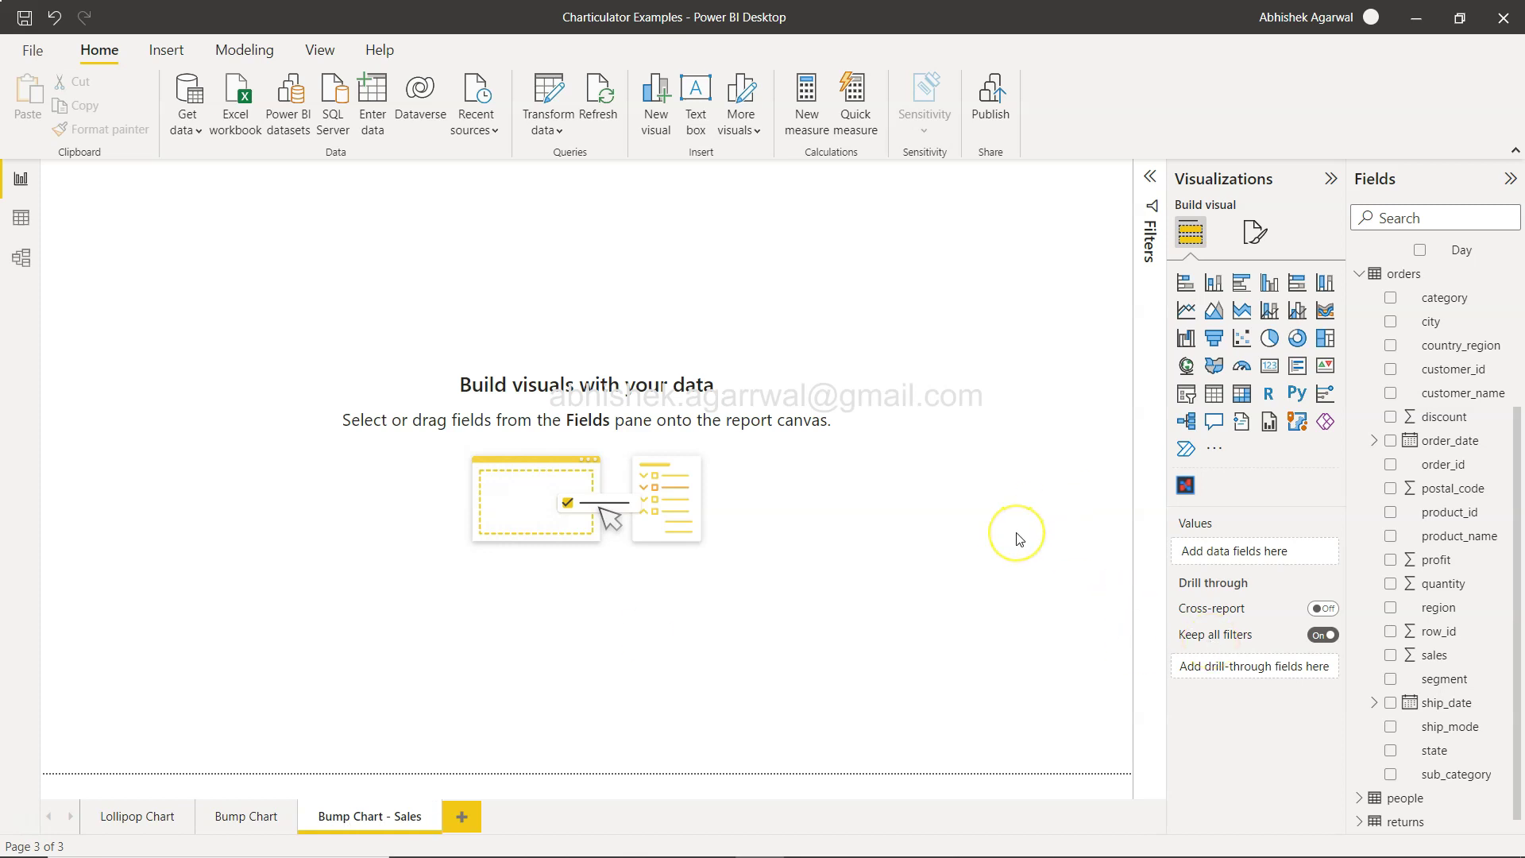
Step: Insert a Charticulator visual on the Bump Chart - Sales page and enlarge it to fill most of the canvas
left_click(1186, 486)
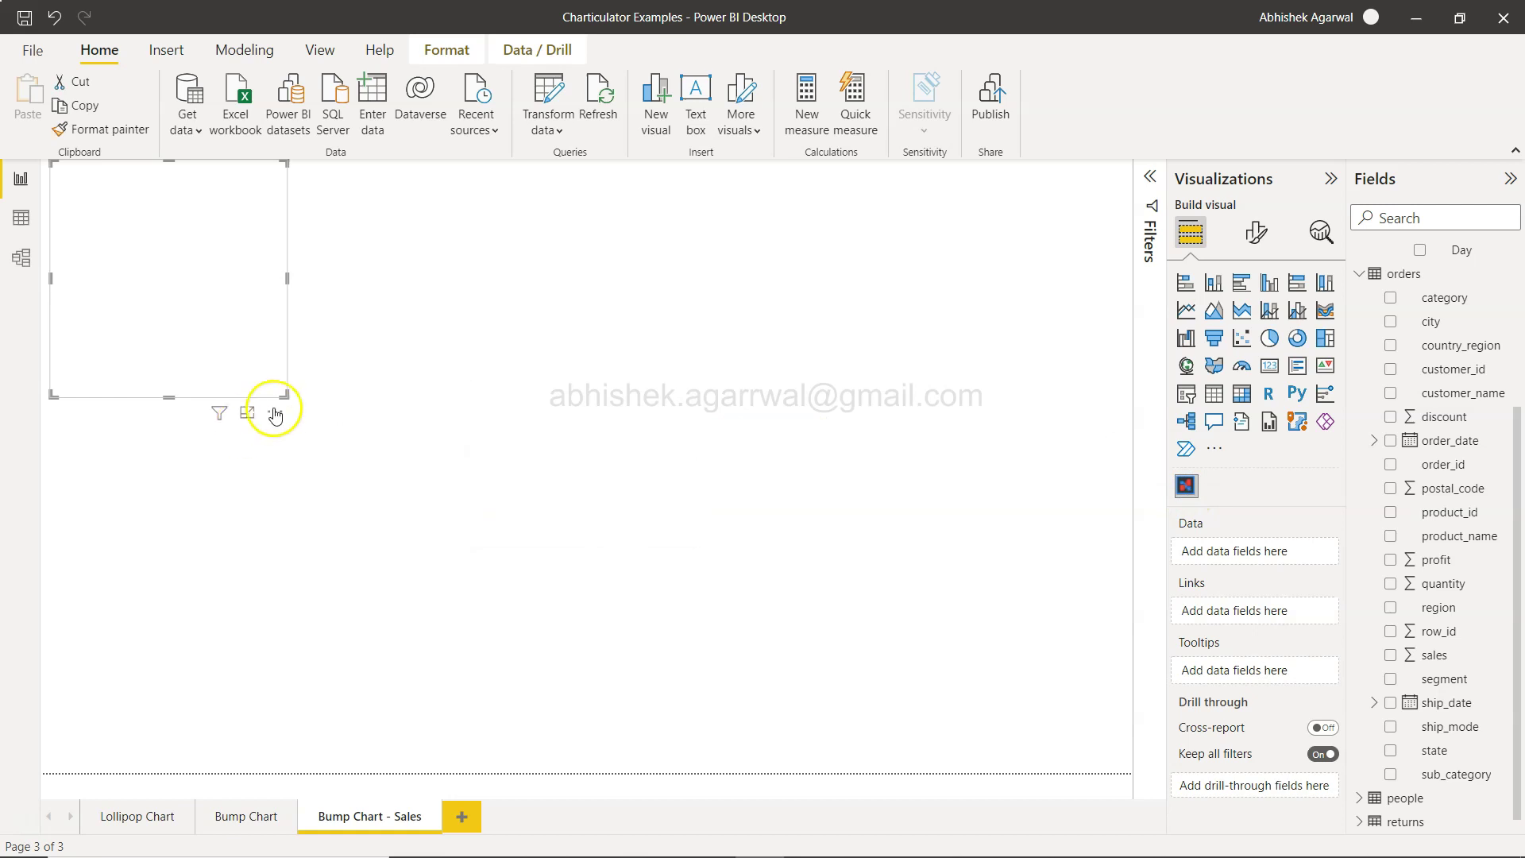
left_click_drag(285, 394, 1081, 775)
Step: Add sub_category and the Year level of the order_date hierarchy from orders to the Charticulator visual's Data fields
scroll(1420, 620, "down", 1)
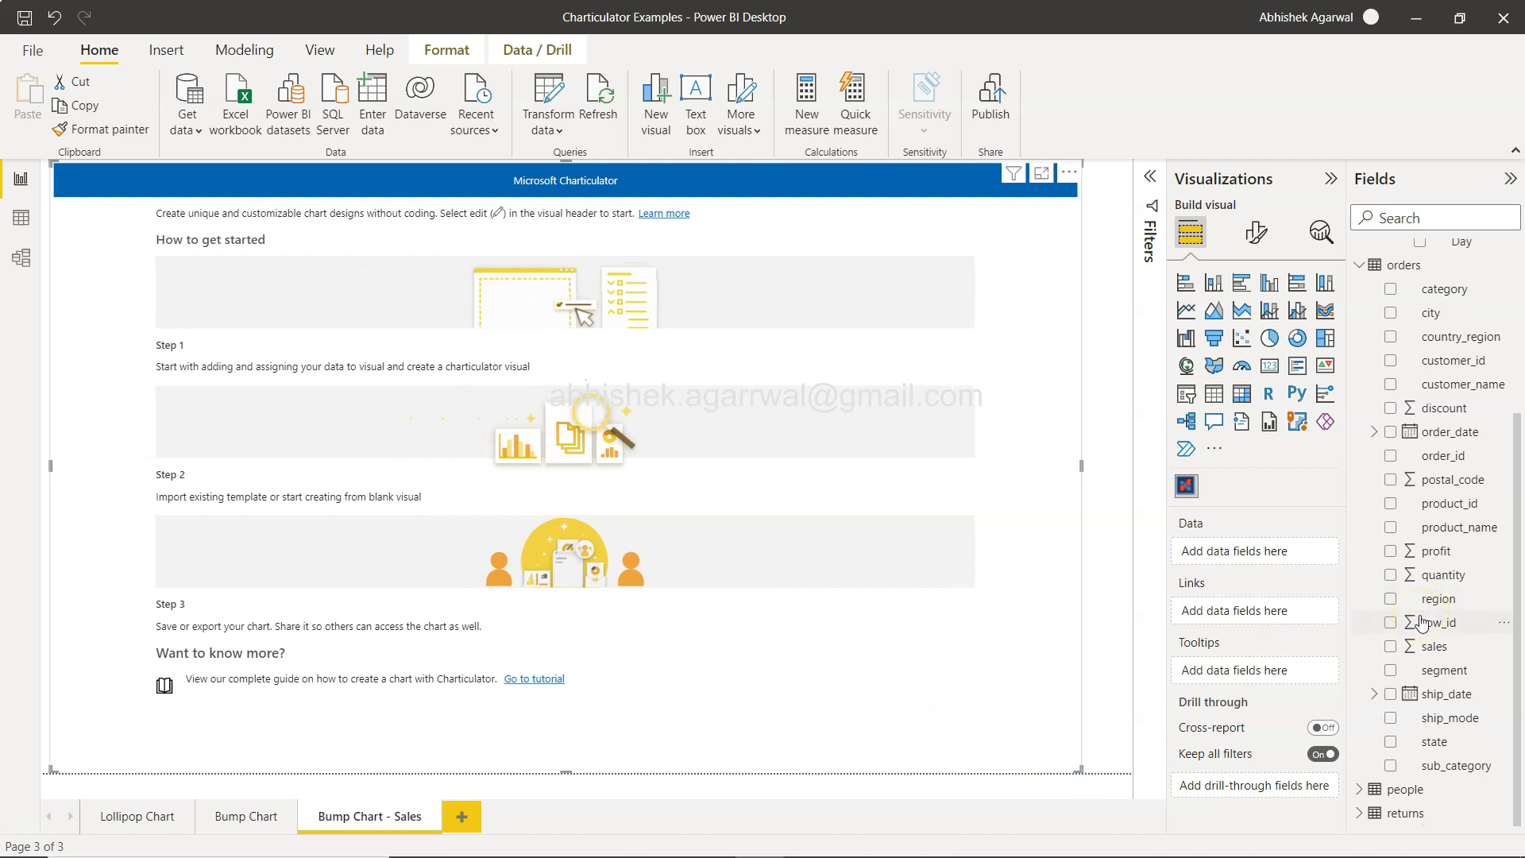
scroll(1441, 512, "up", 2)
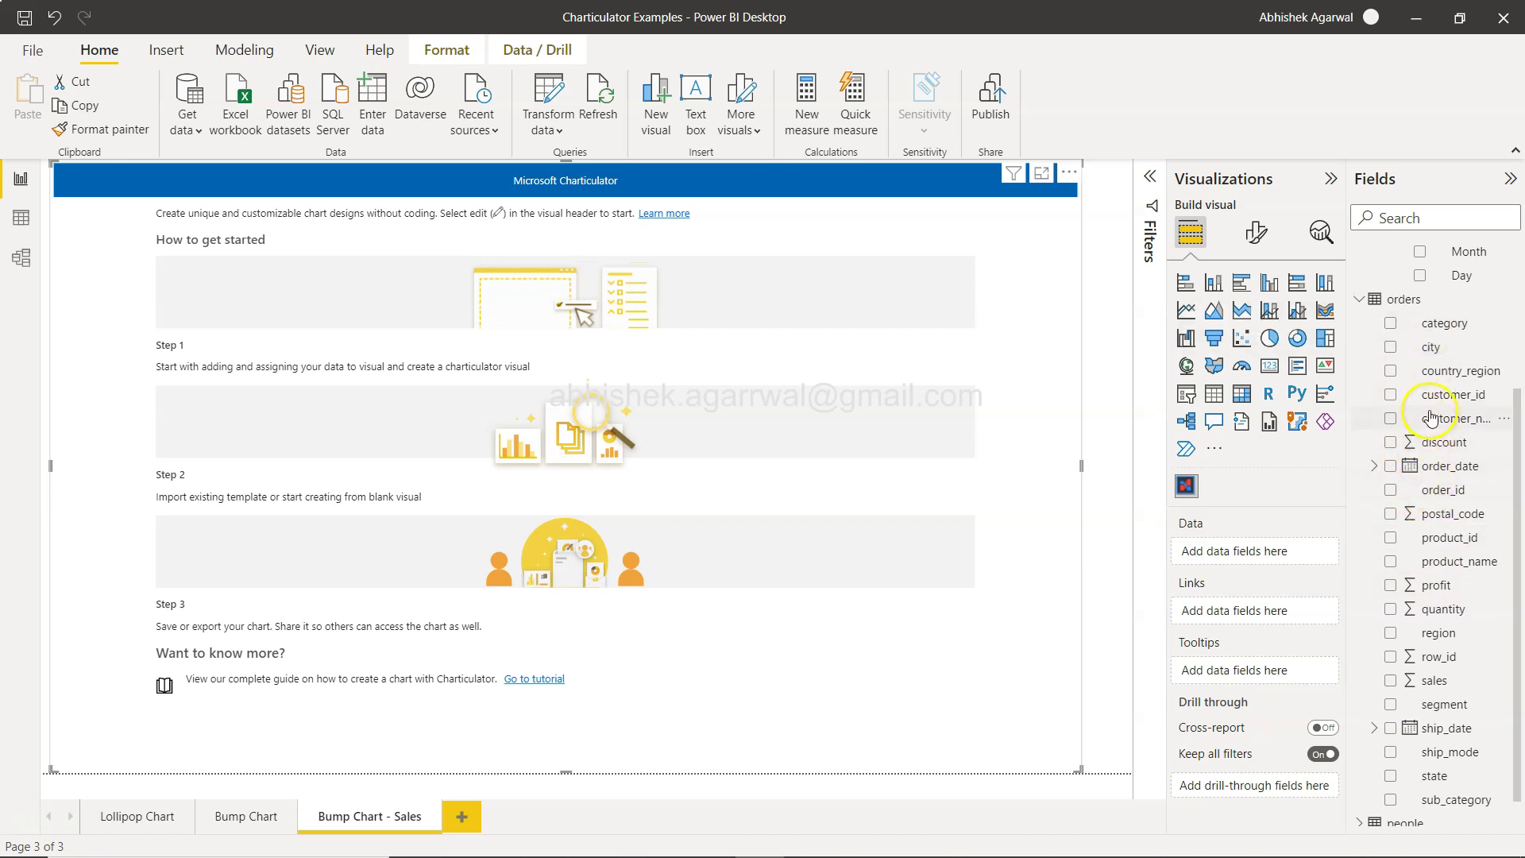
scroll(1426, 580, "down", 1)
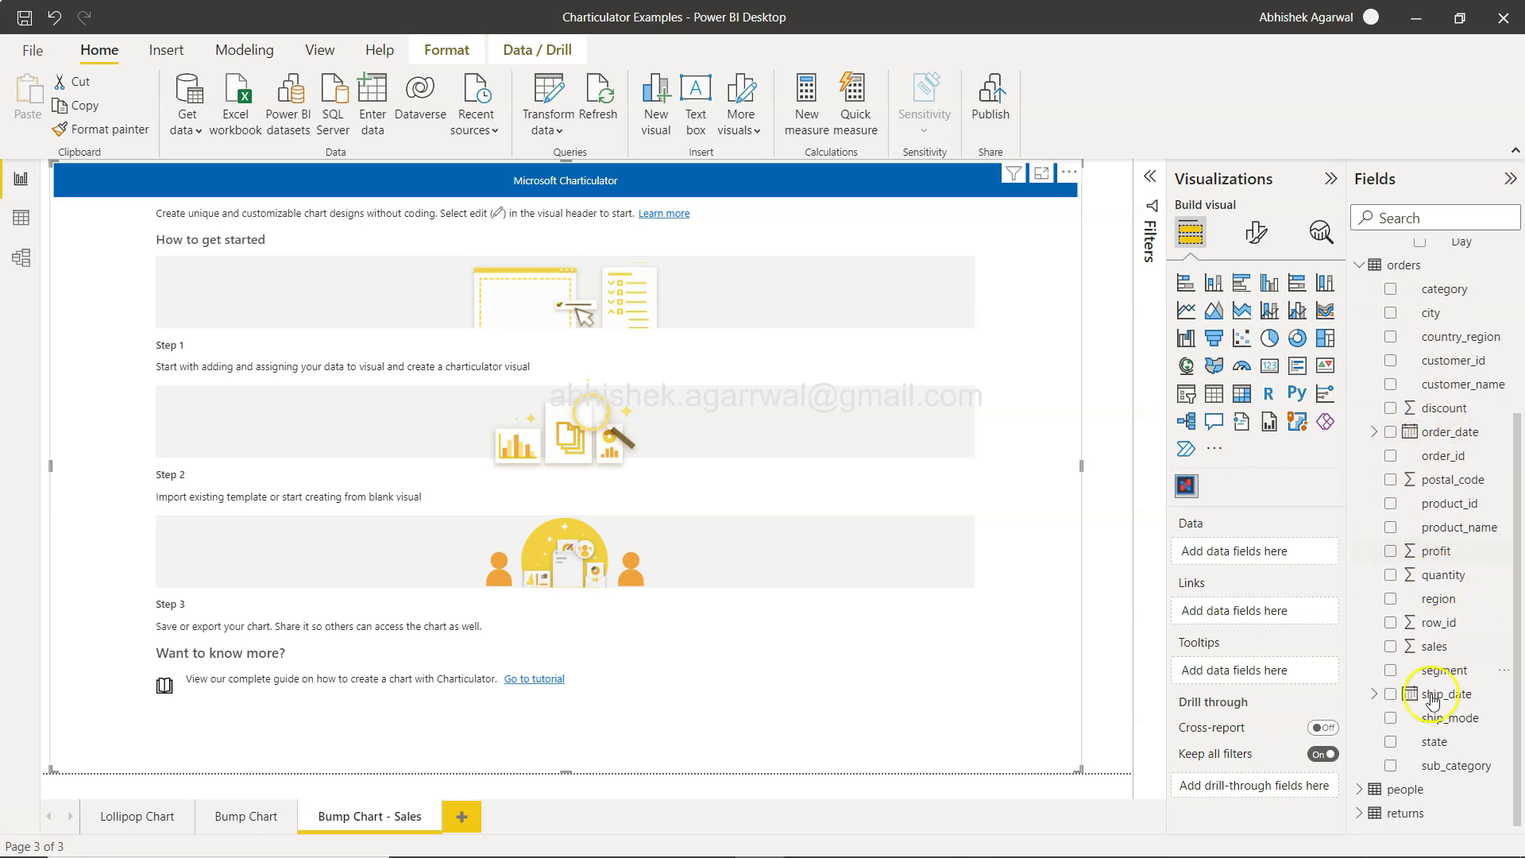
left_click(1391, 767)
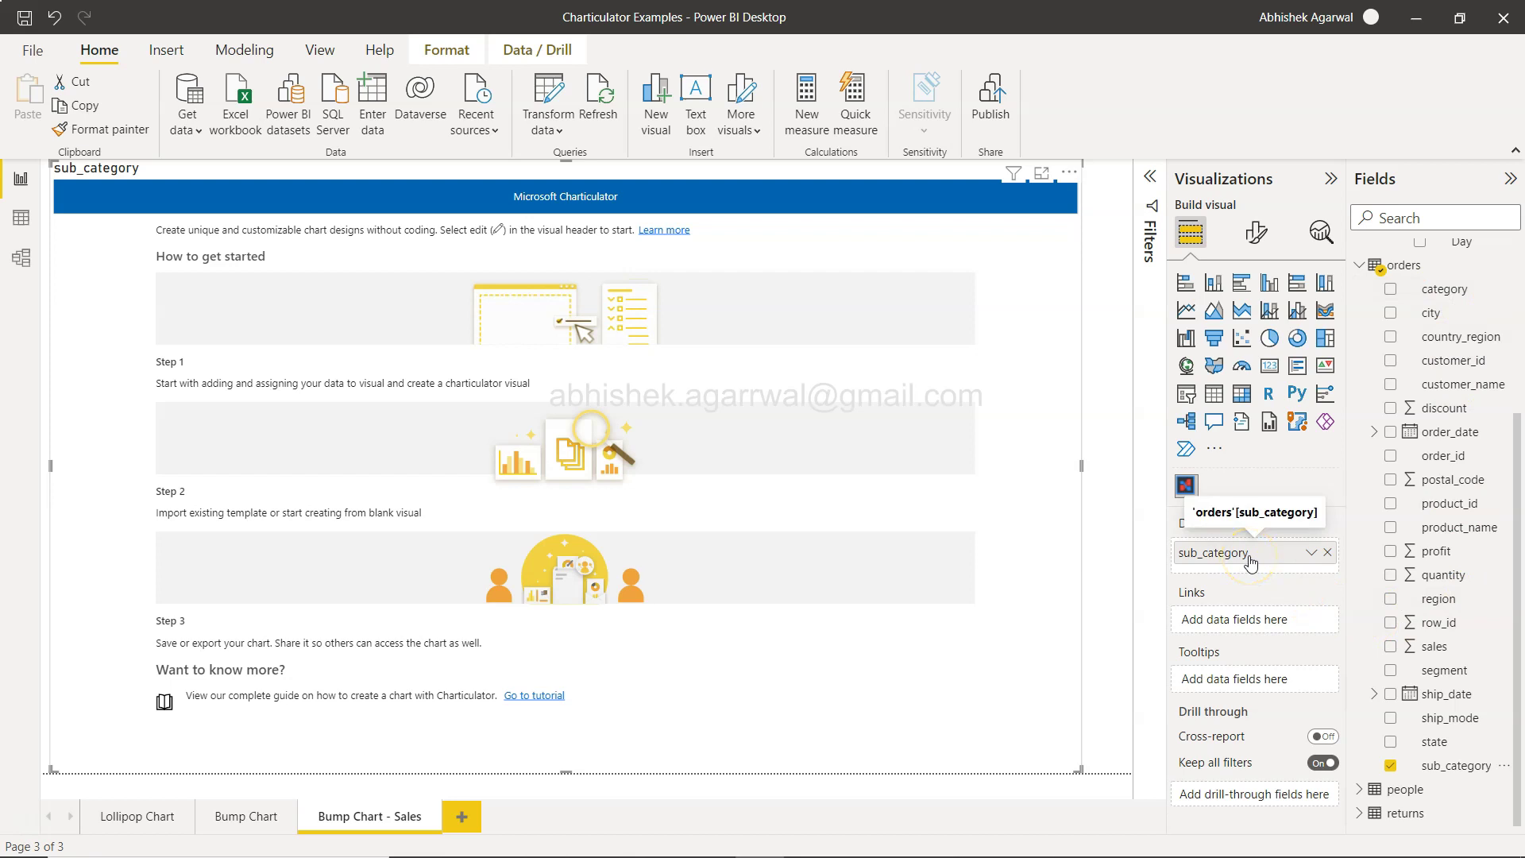
left_click(1374, 432)
left_click(1389, 455)
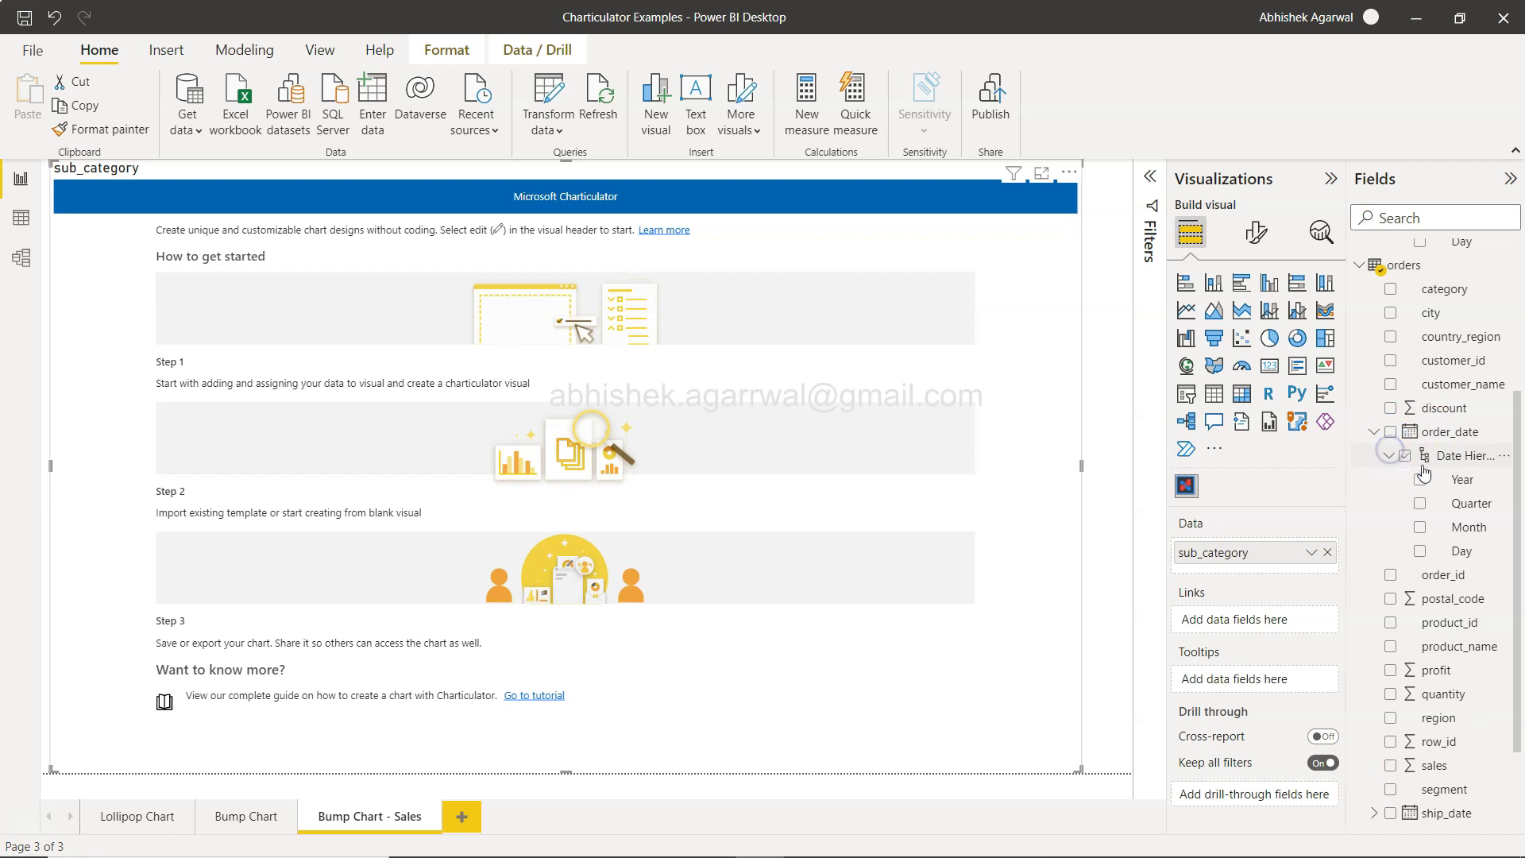
left_click_drag(1457, 480, 1266, 578)
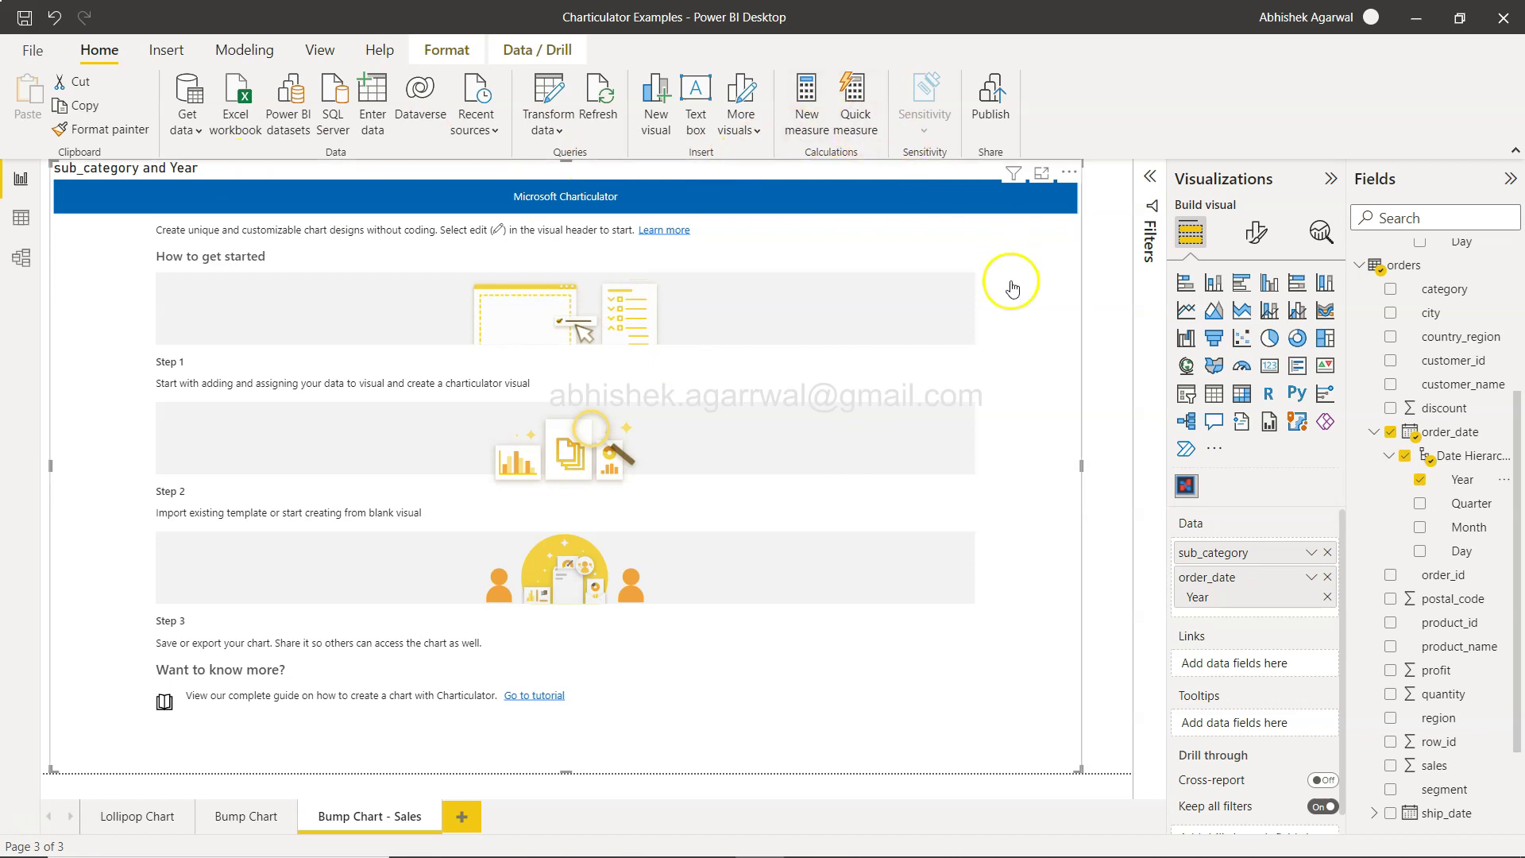
Step: Start a new measure in the orders table
left_click(1399, 265)
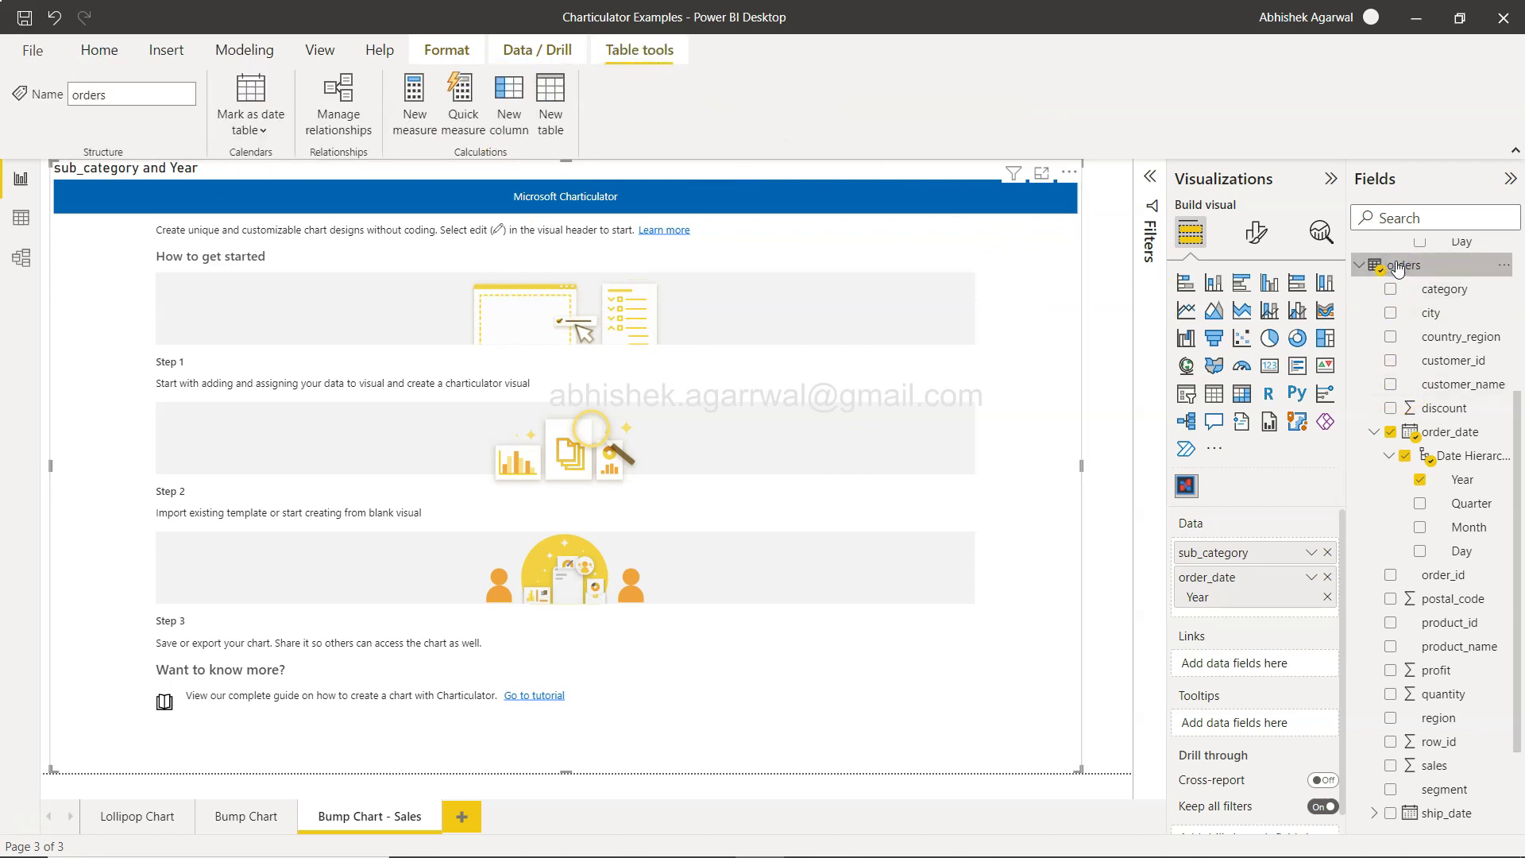
left_click(414, 111)
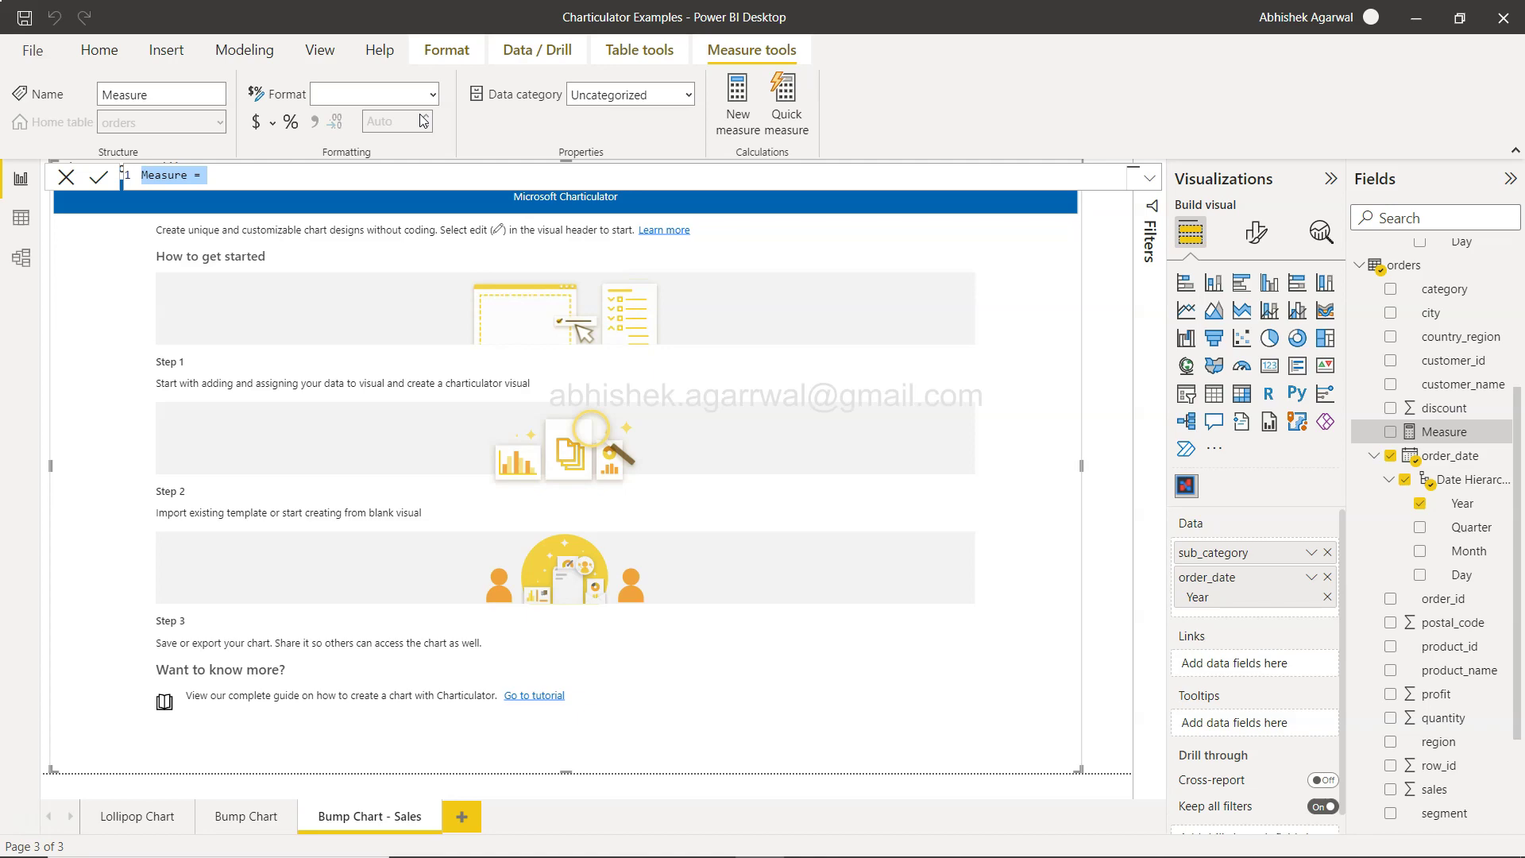
Step: Switch to the Power BI Video Tutorials spreadsheet in the browser and find the Week 11 ribbon-to-bump-chart entry on the Exercise sheet
key("alt+Tab")
key("alt+Tab")
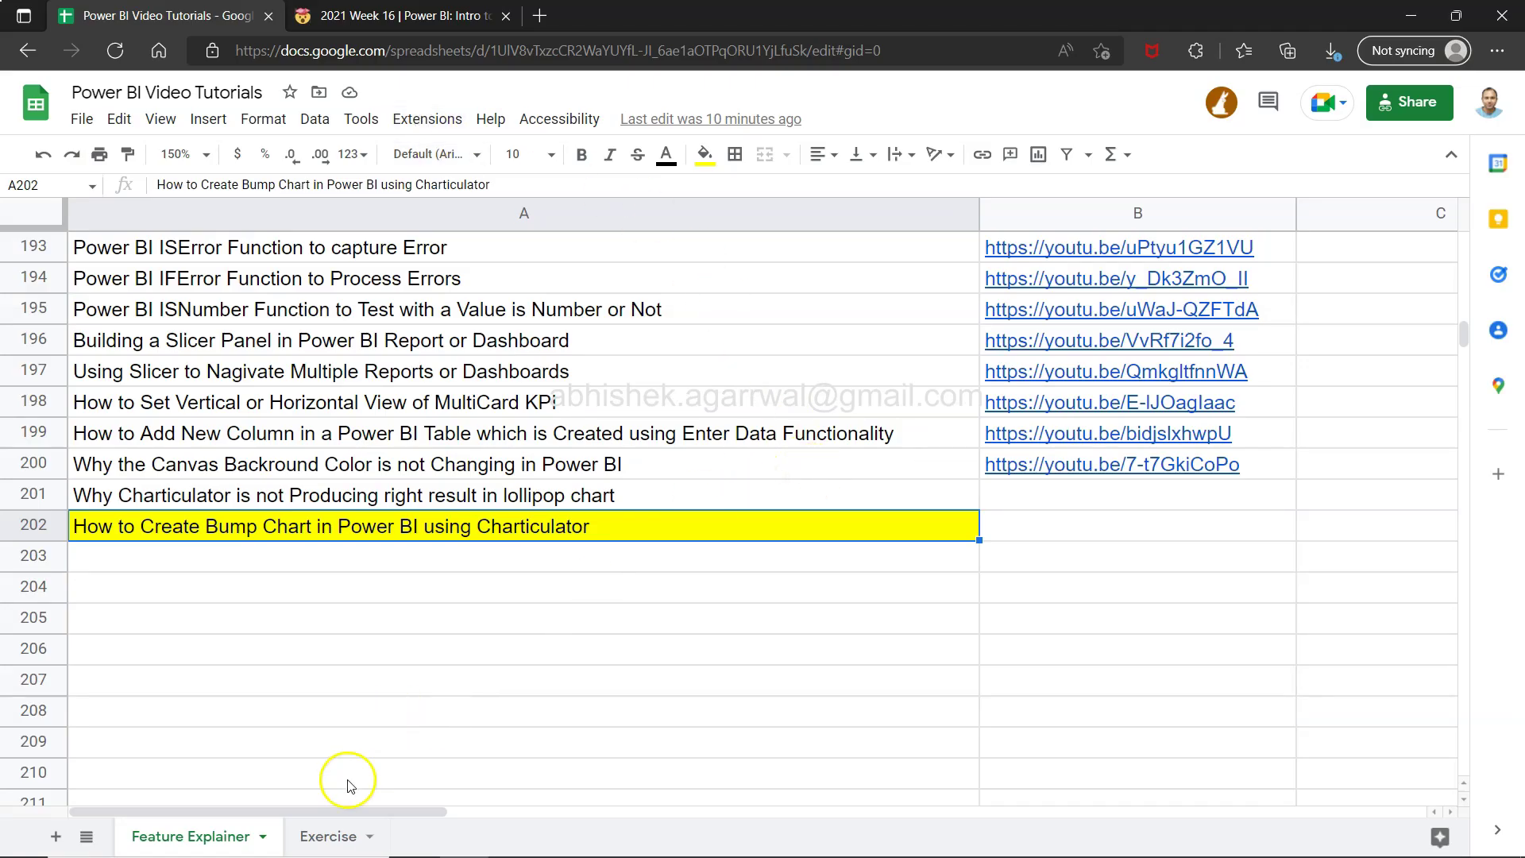
left_click(329, 834)
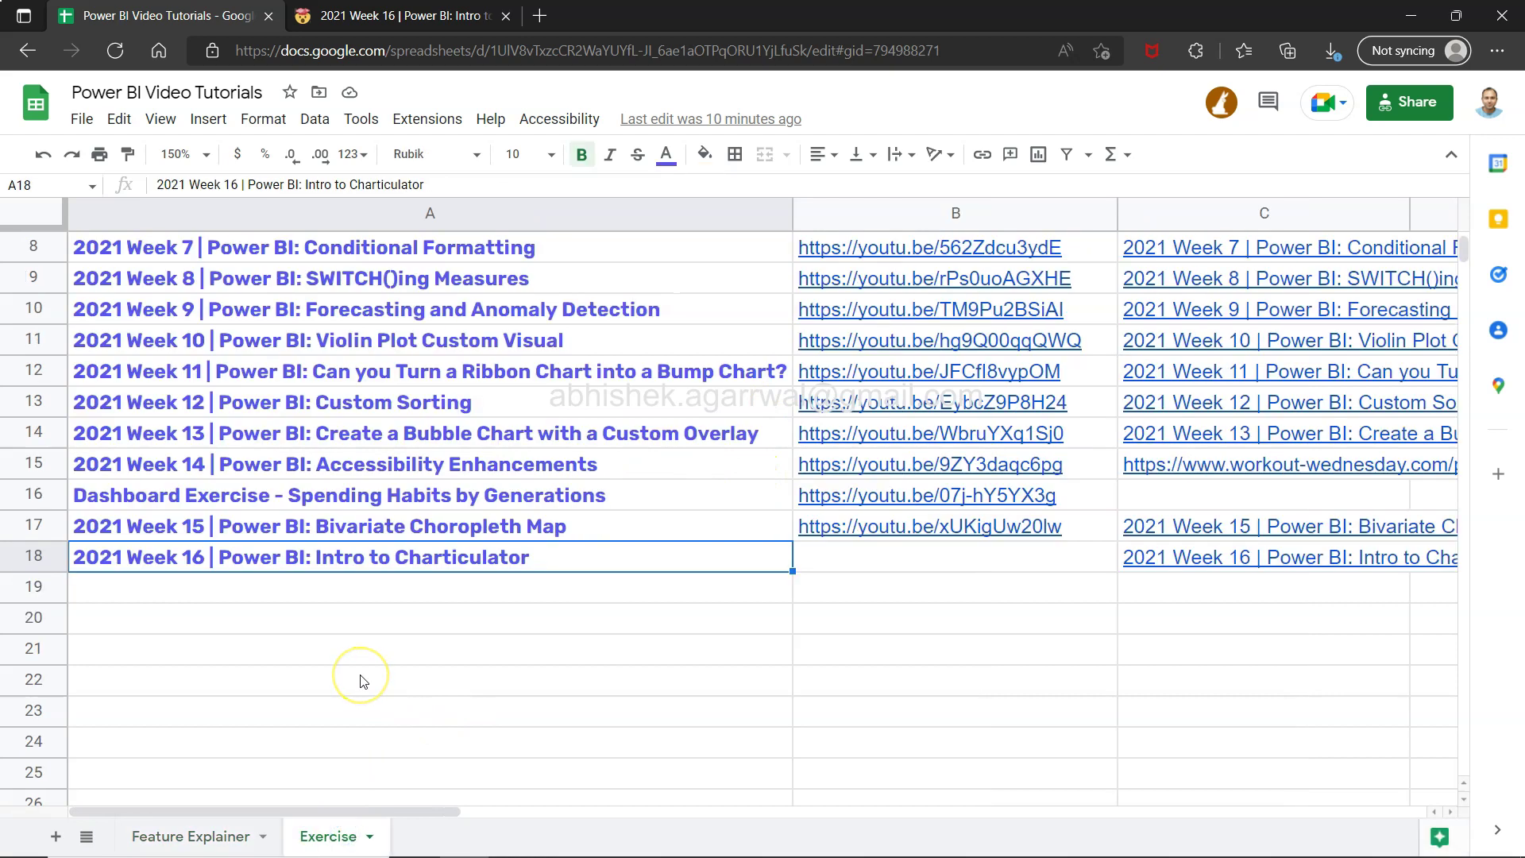
left_click(462, 371)
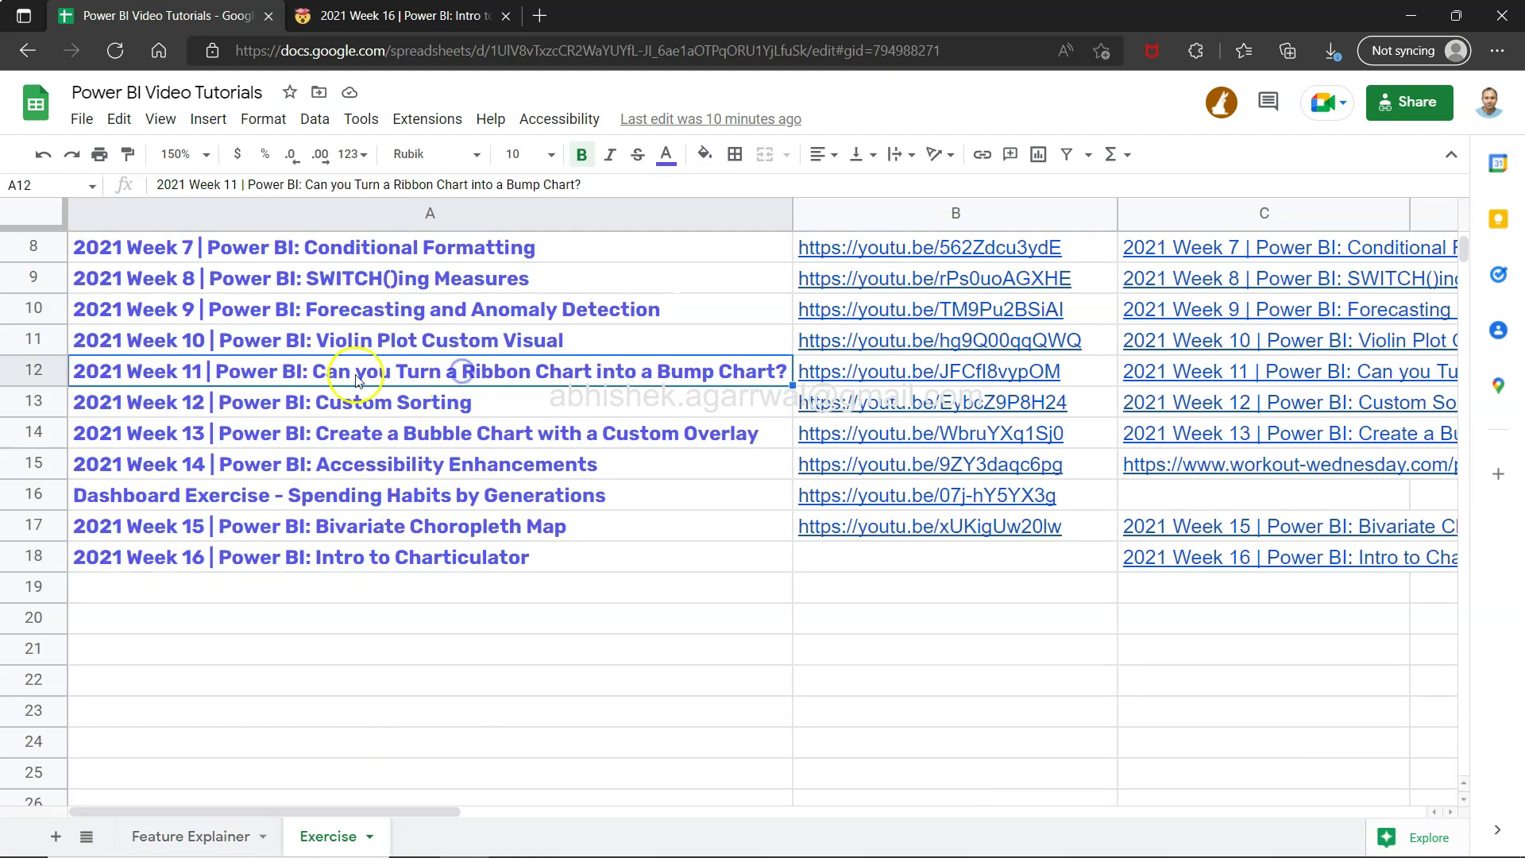
left_click(436, 373)
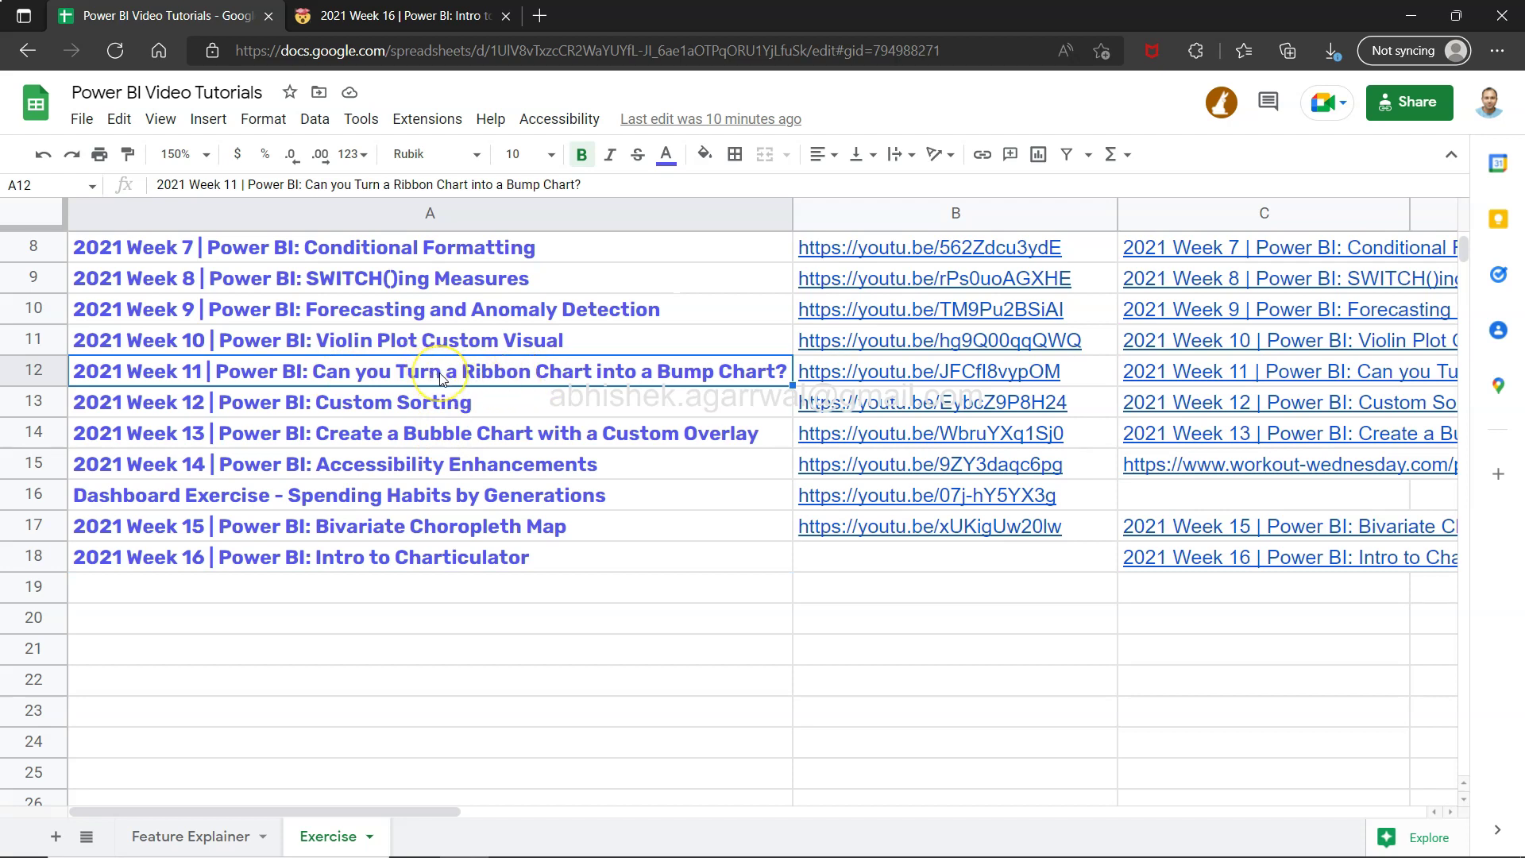
left_click(722, 377)
left_click(746, 378)
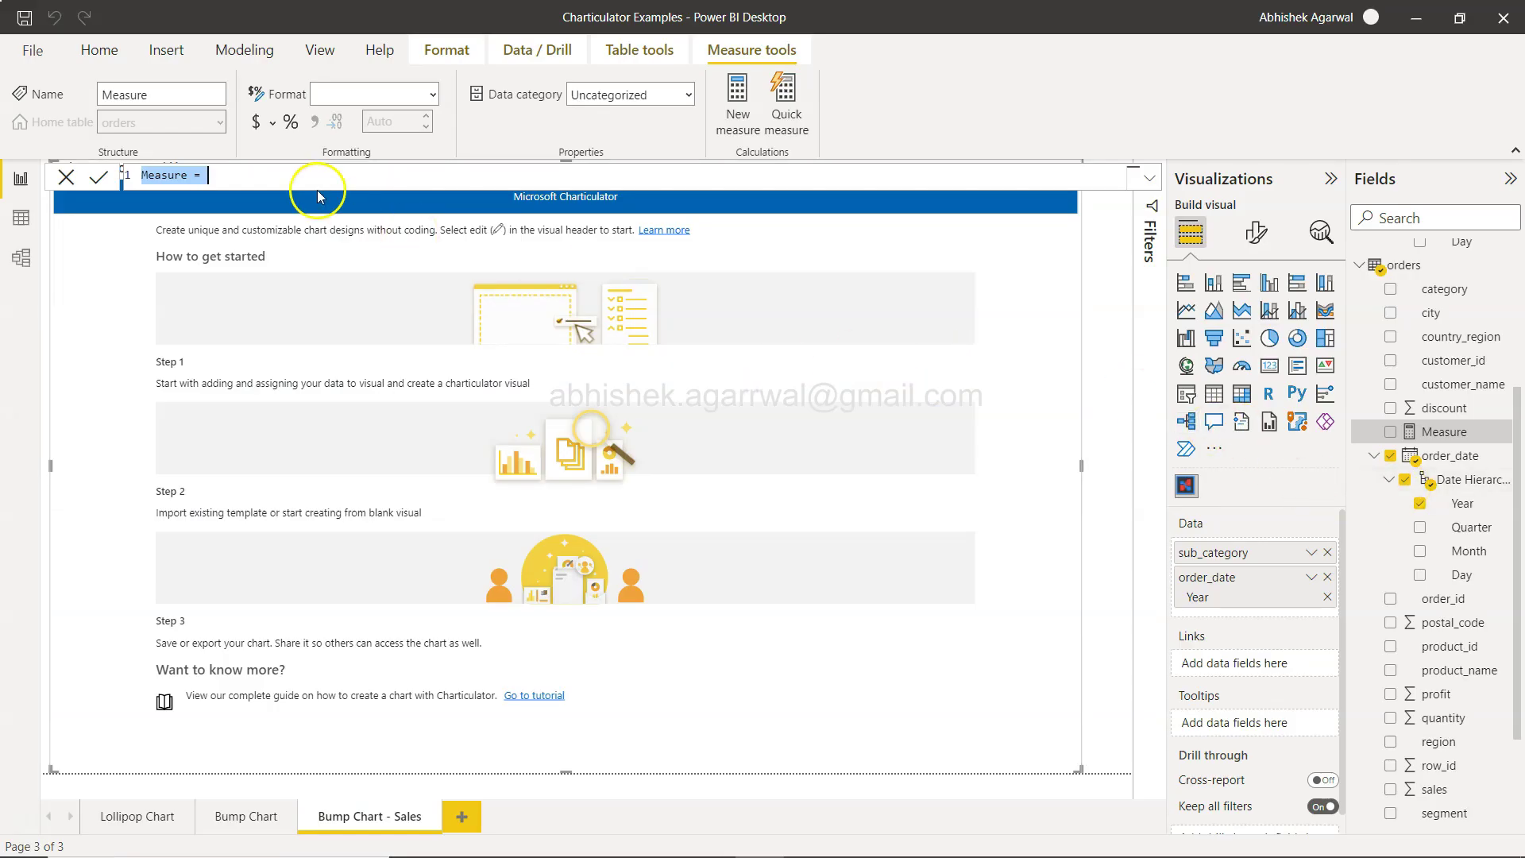
Step: Name the measure Sales_ProductSubCategory_ranking and begin its formula with RANKX over ALLSELECTED(orders[sub_category])
type("Sales_ProductSubCategory_ranking")
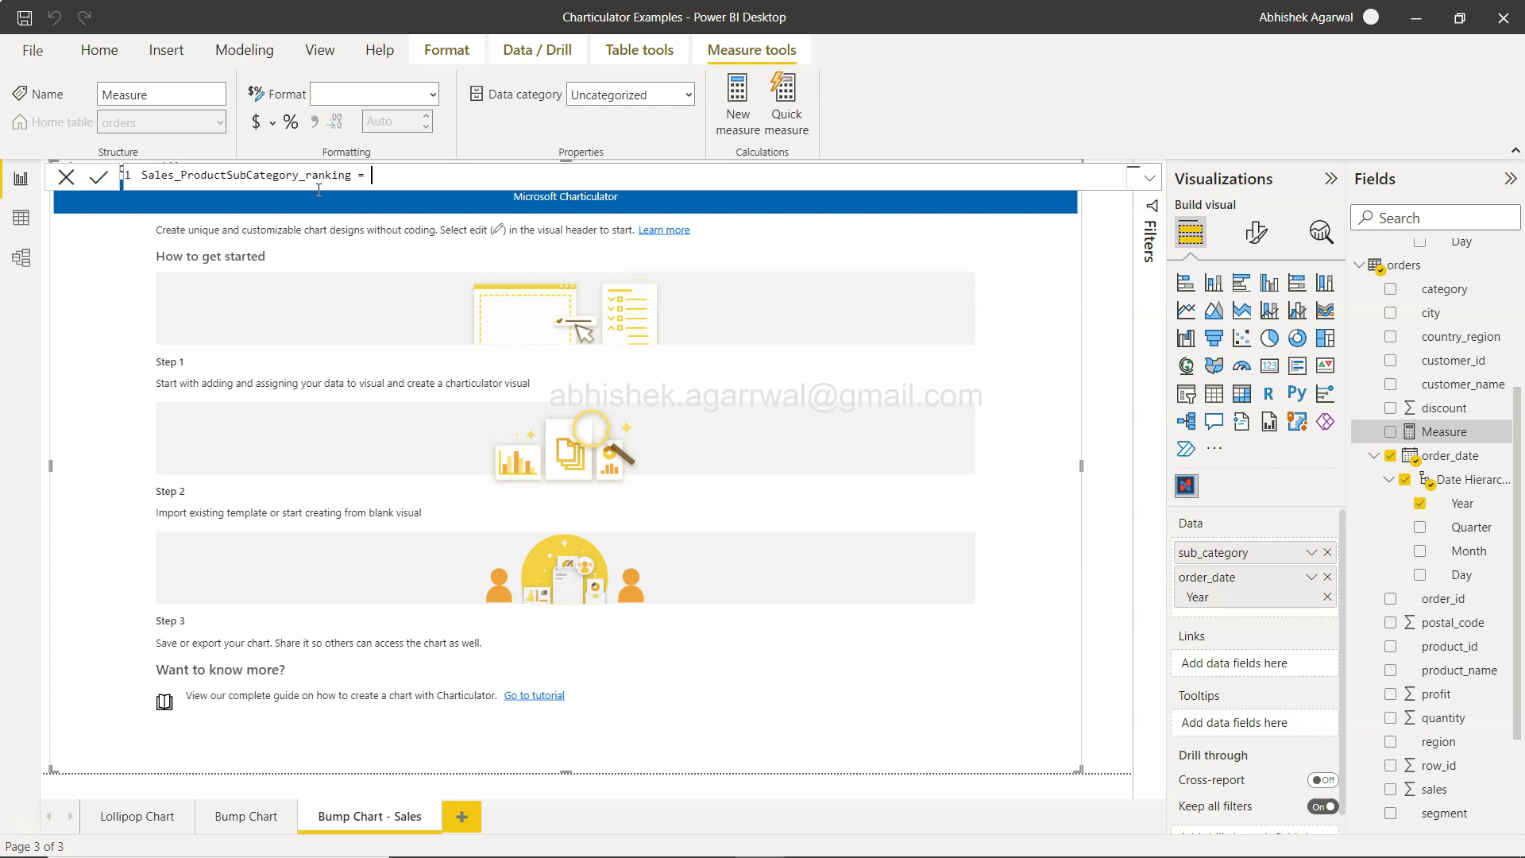
type("Rank")
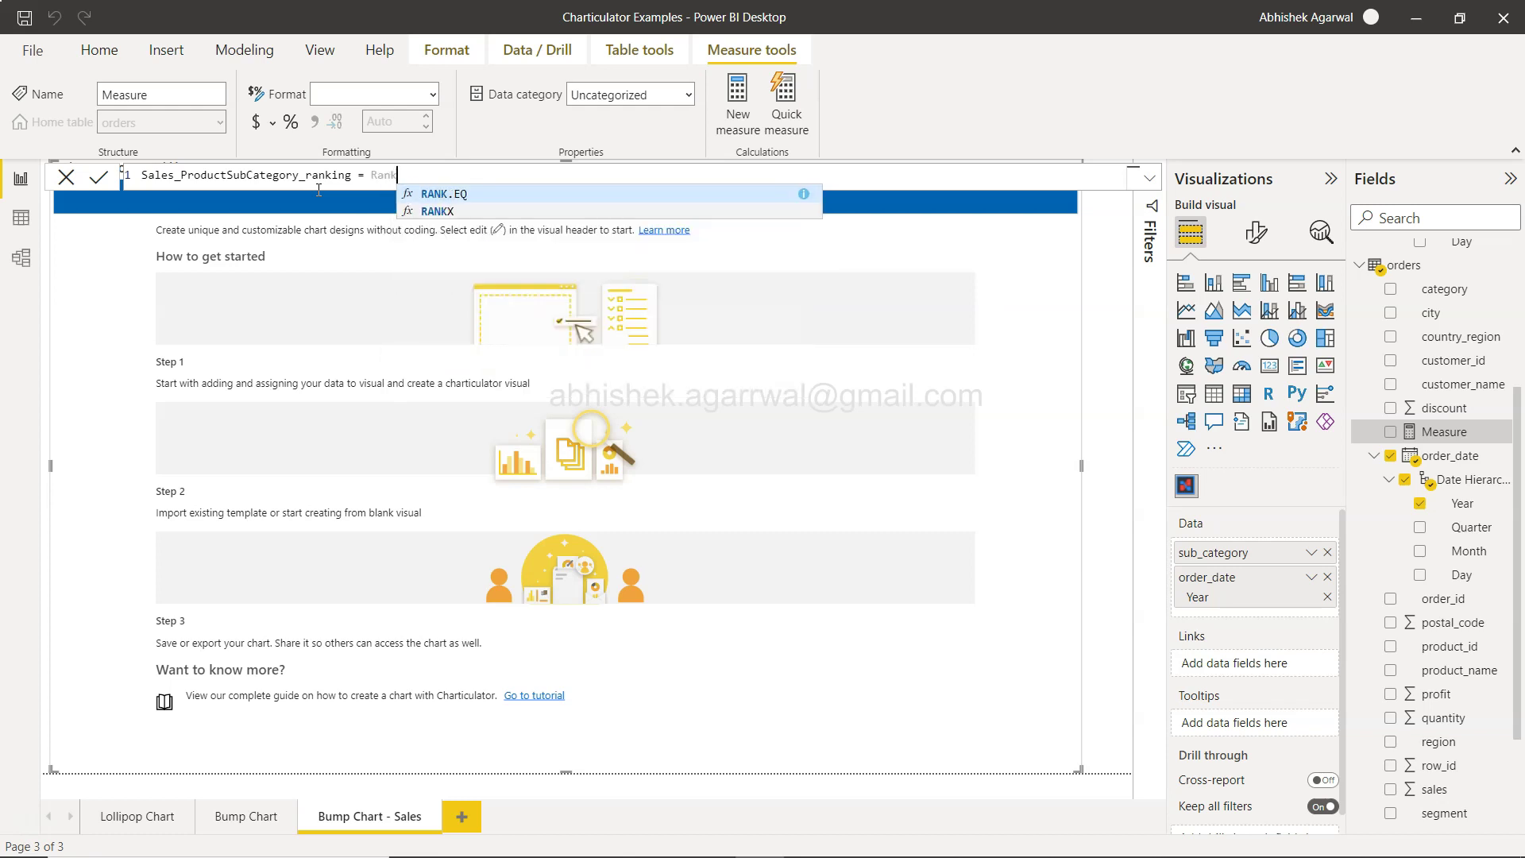
key("Down")
key("Tab")
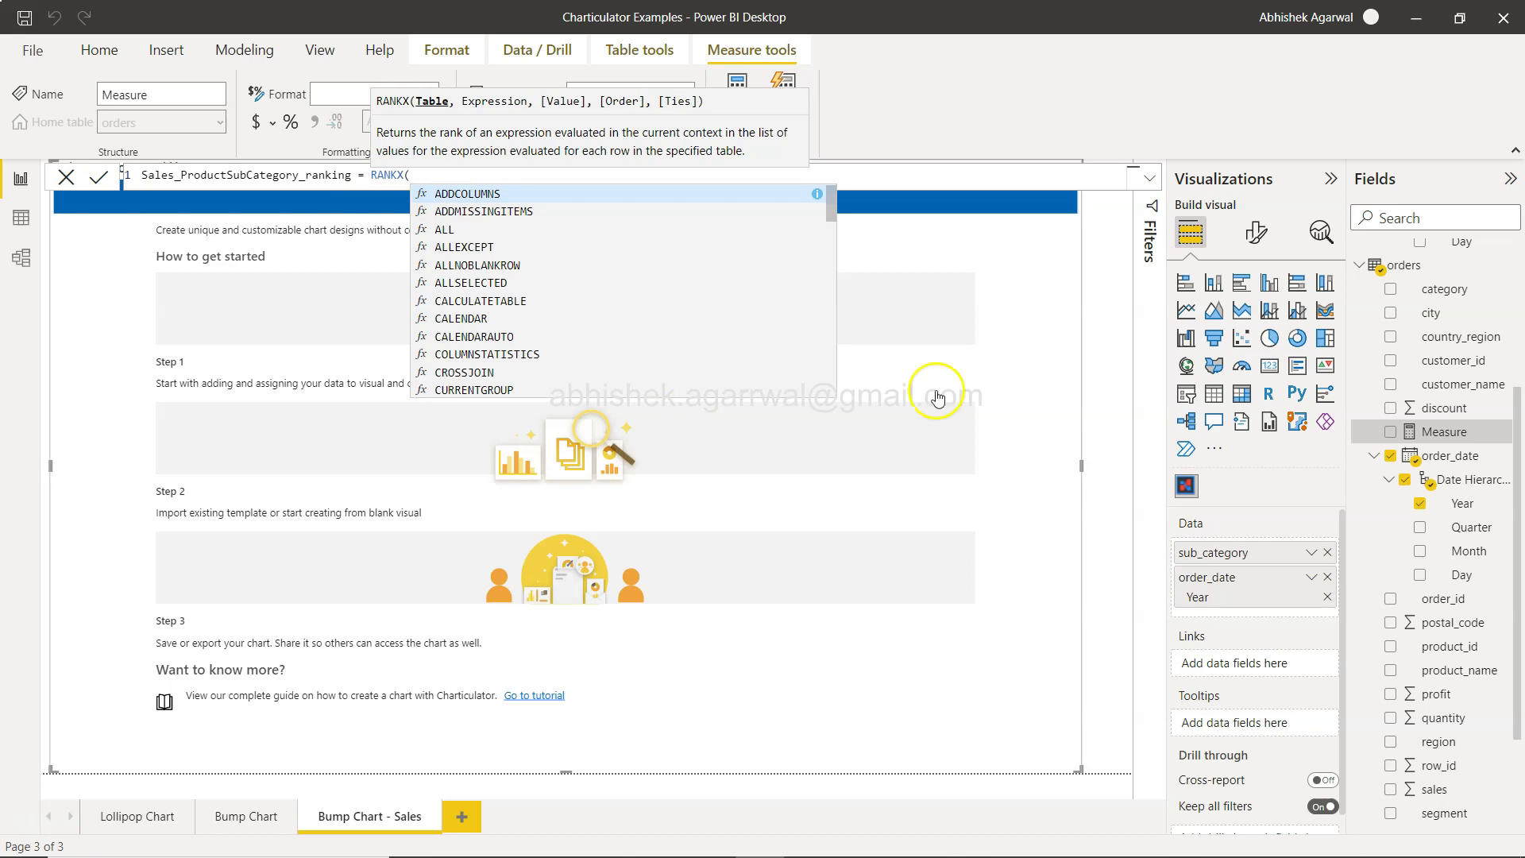
type("allsel")
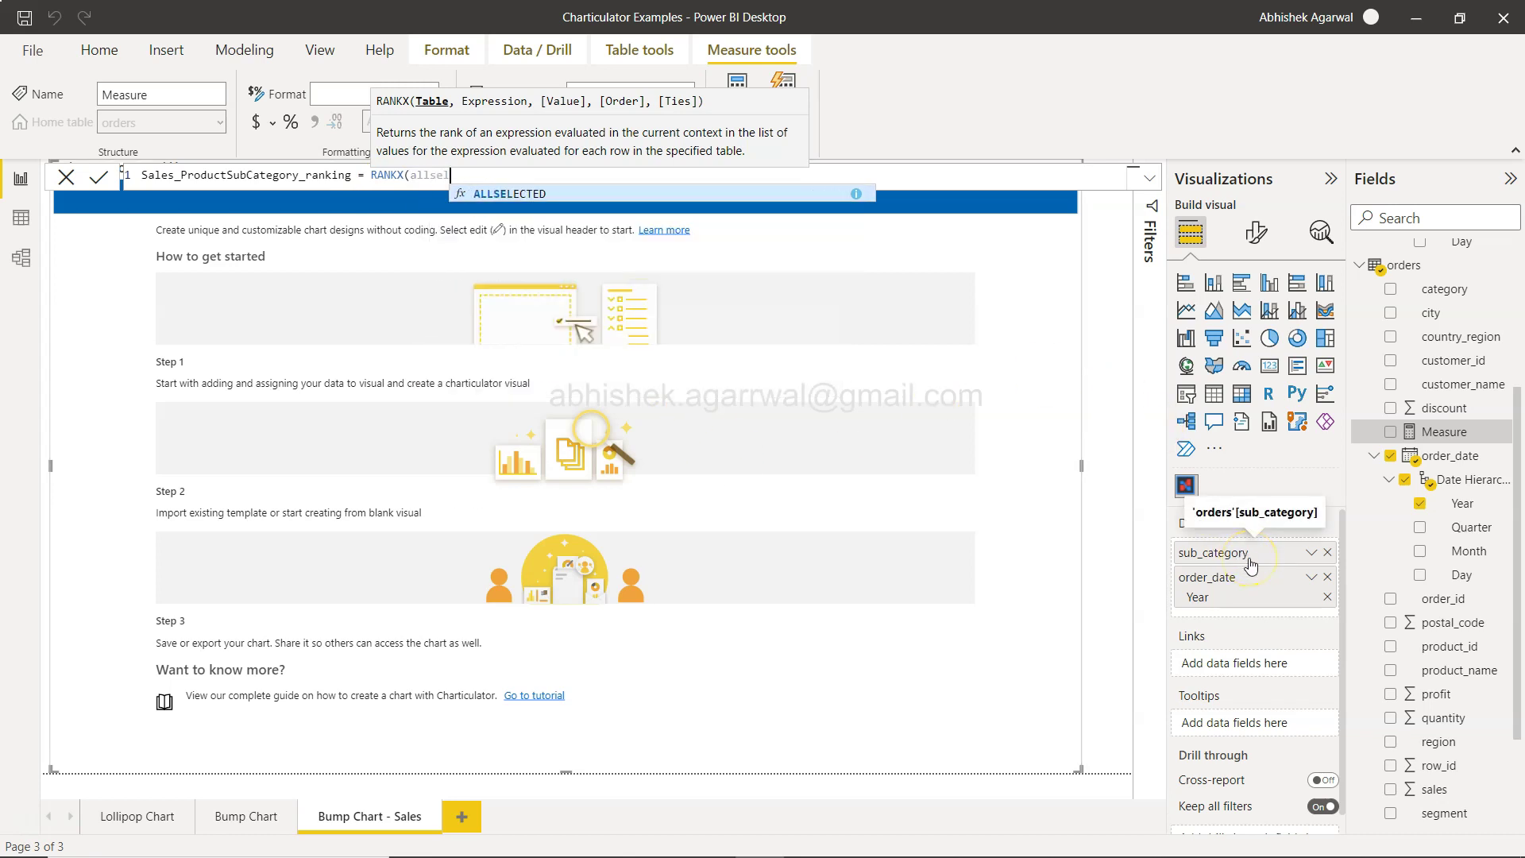
key("Tab")
type("sub")
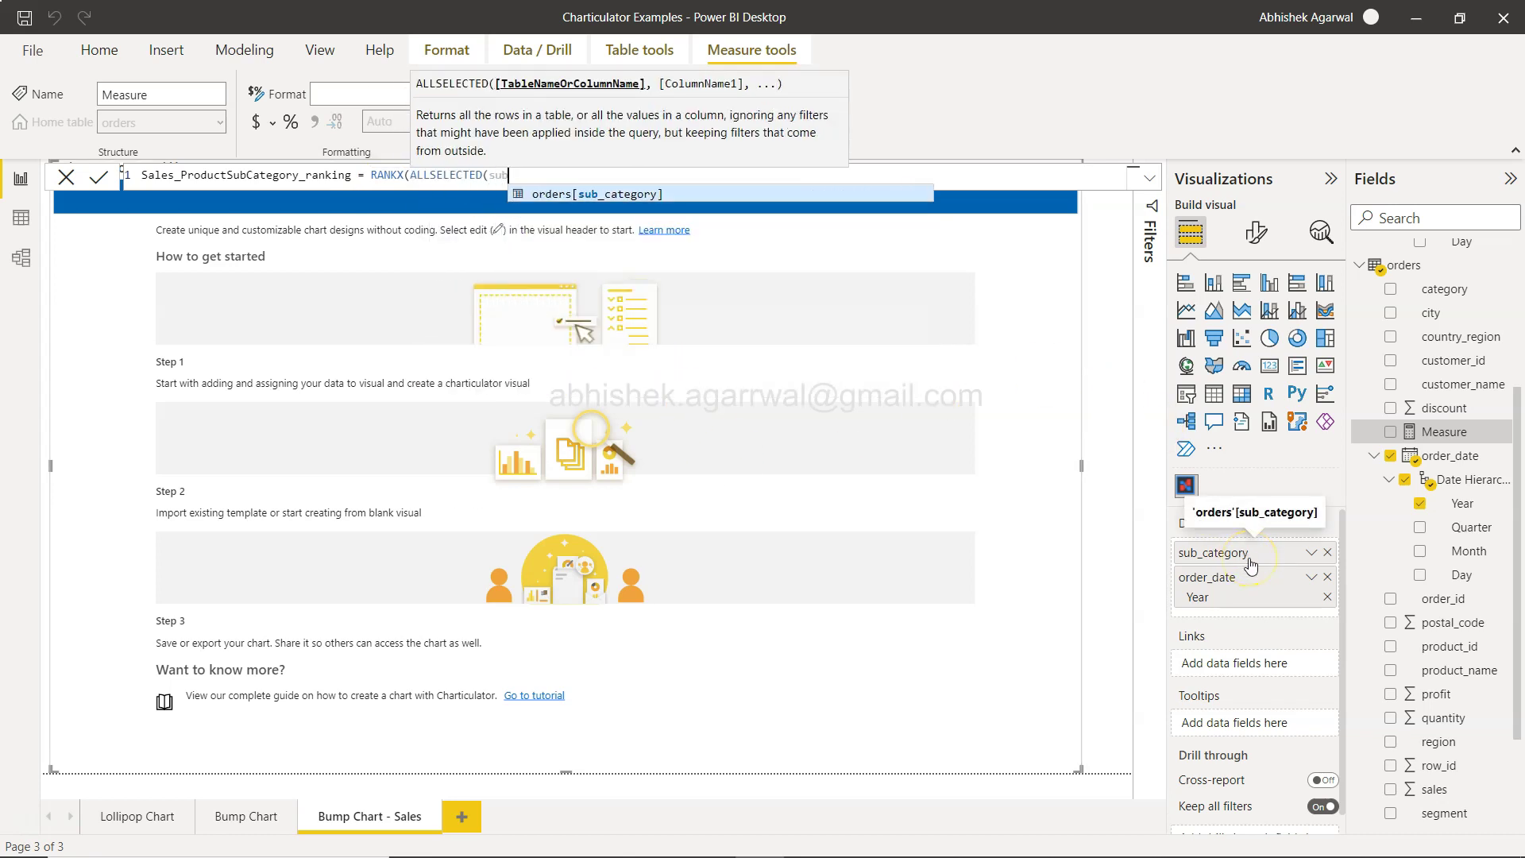
key("Tab")
type(")")
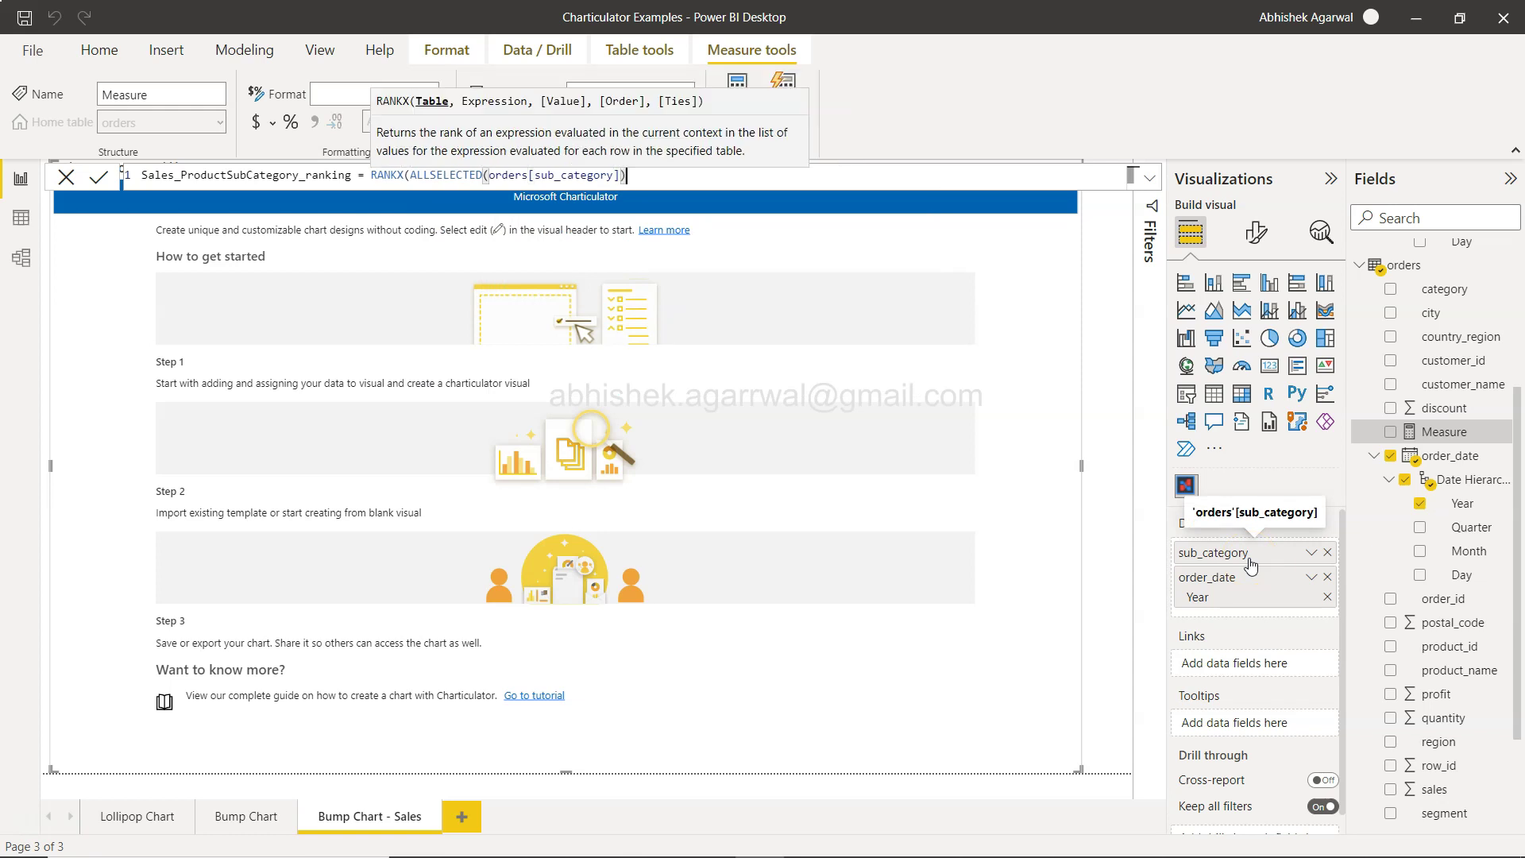
Step: Complete the RANKX formula with CALCULATE(SUM(orders[sales])) as its expression and commit the measure
type(",calc")
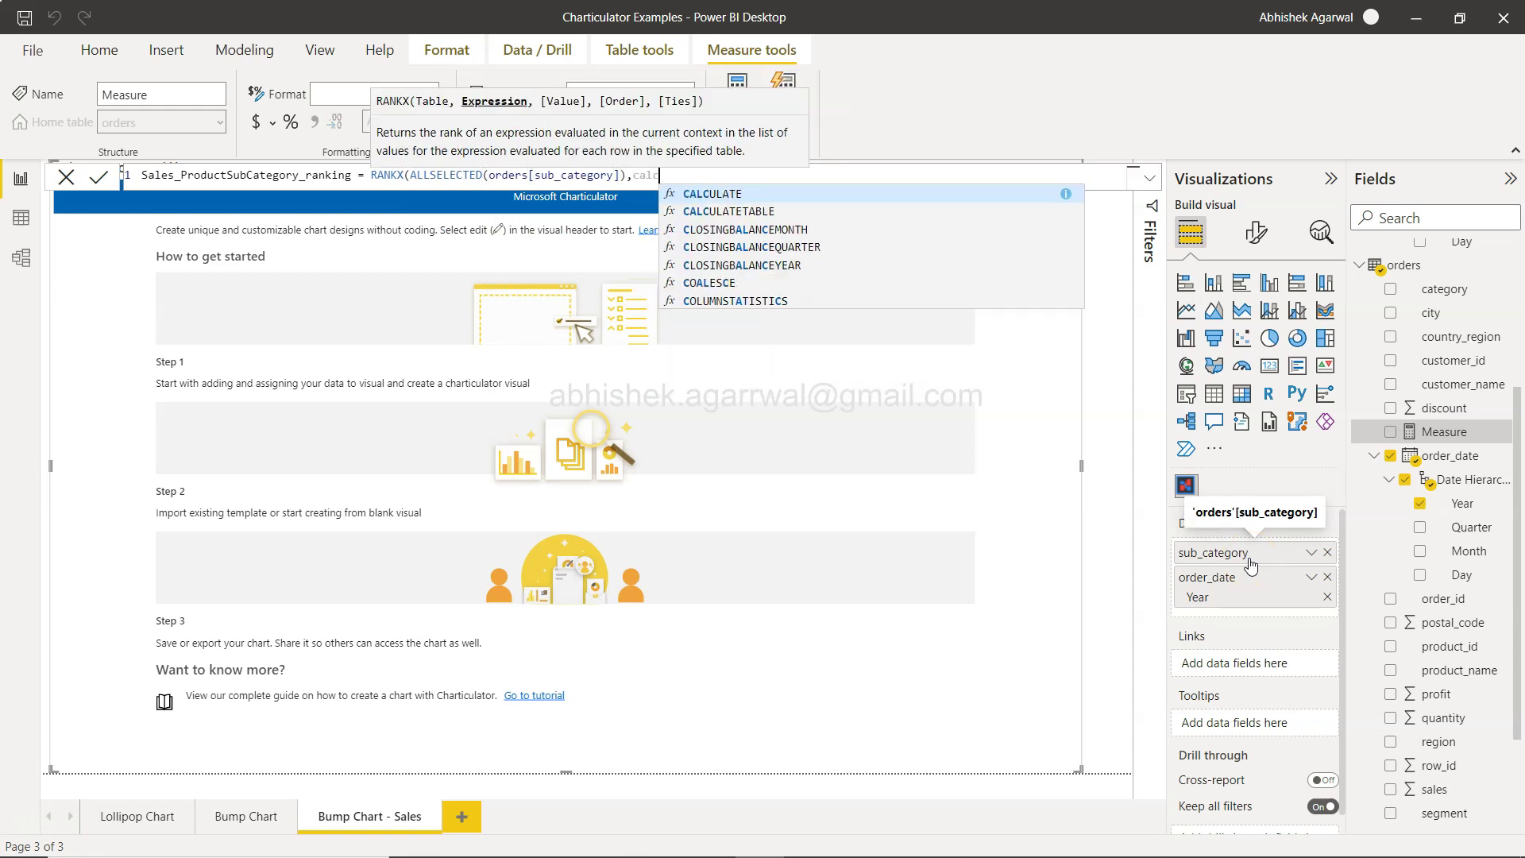
key("Tab")
type("sum")
key("Tab")
type("sal")
key("Tab")
type(")")
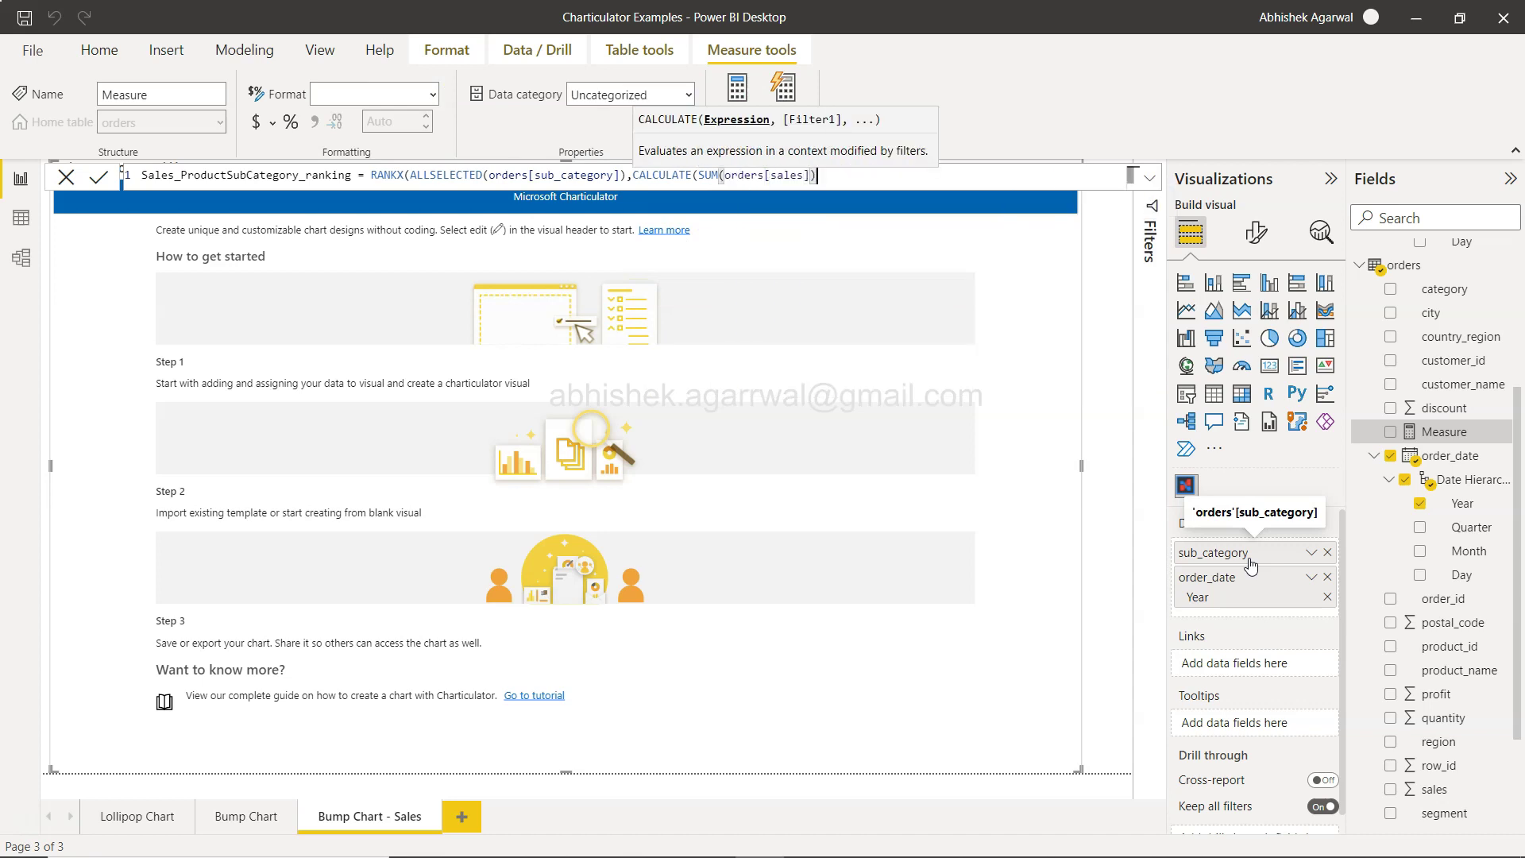
type("))")
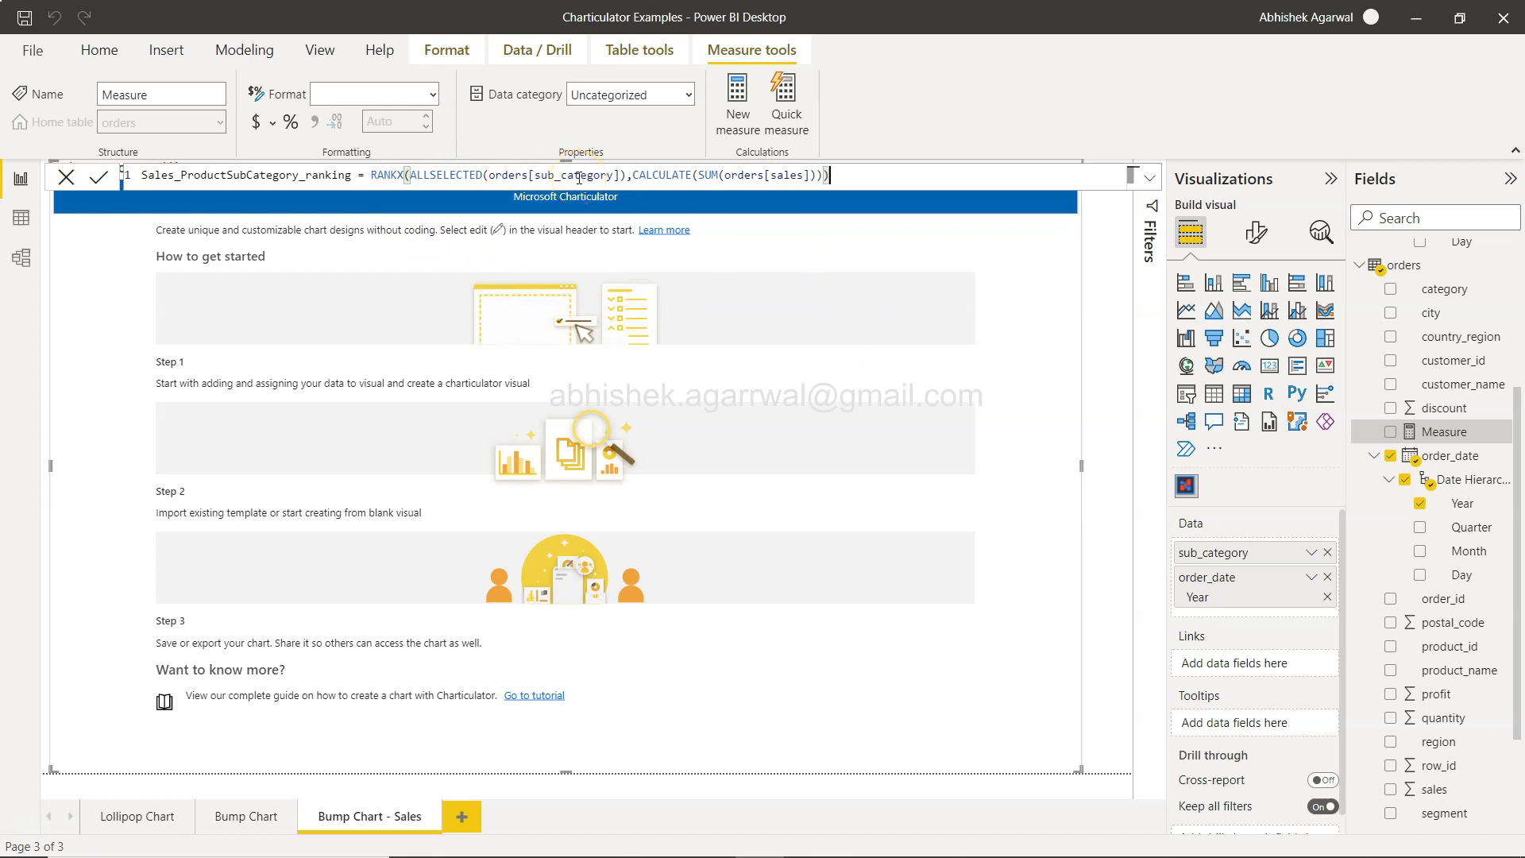
left_click(100, 178)
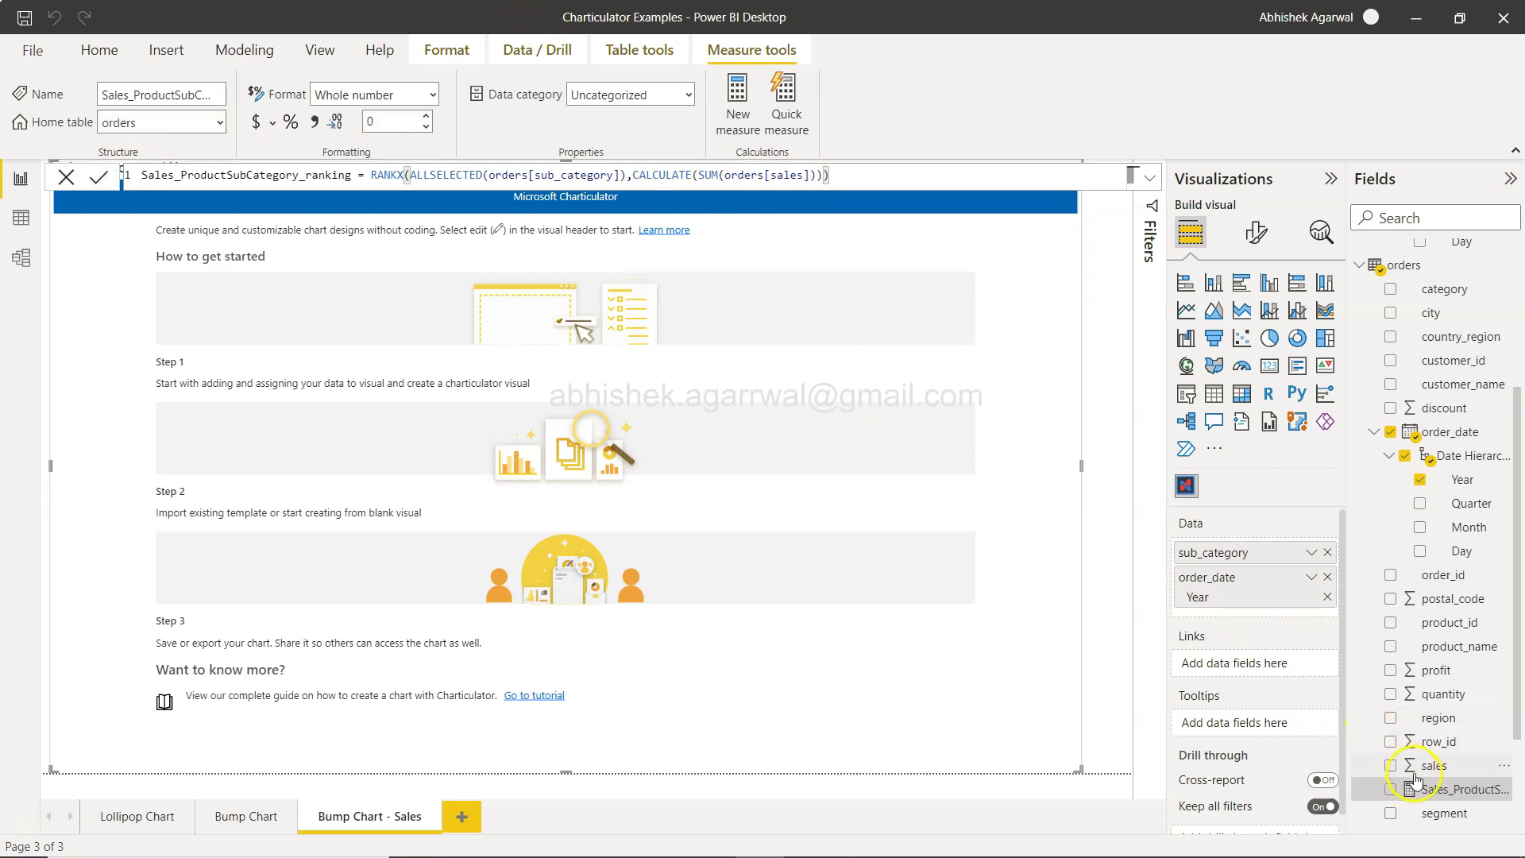
Step: Add Sales_ProductSubCategory_ranking to the visual's Data fields and open the visual in the Charticulator editor
left_click_drag(1441, 790, 1252, 615)
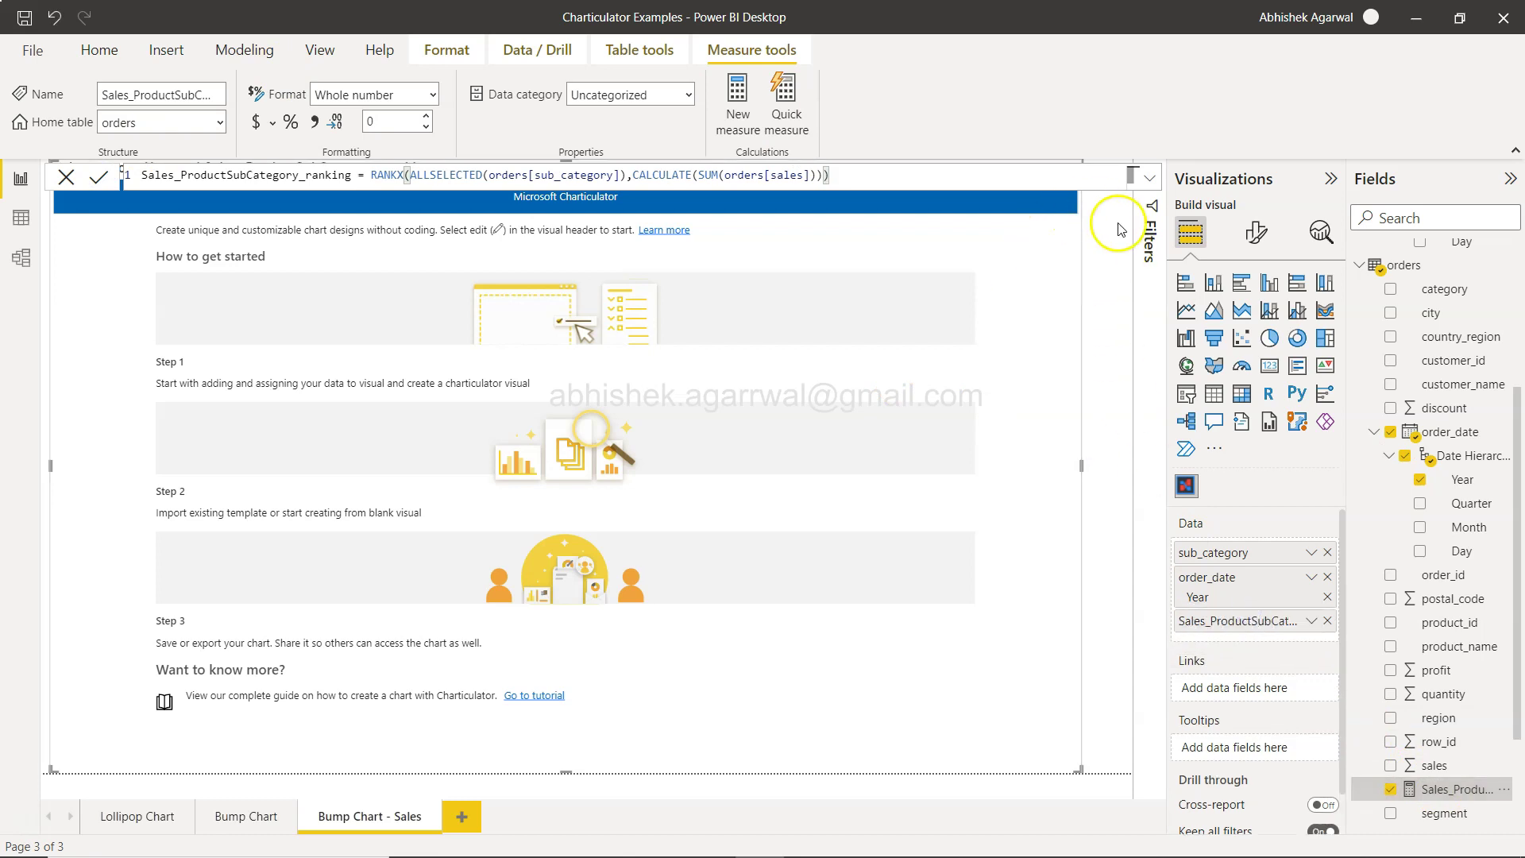
left_click(1410, 274)
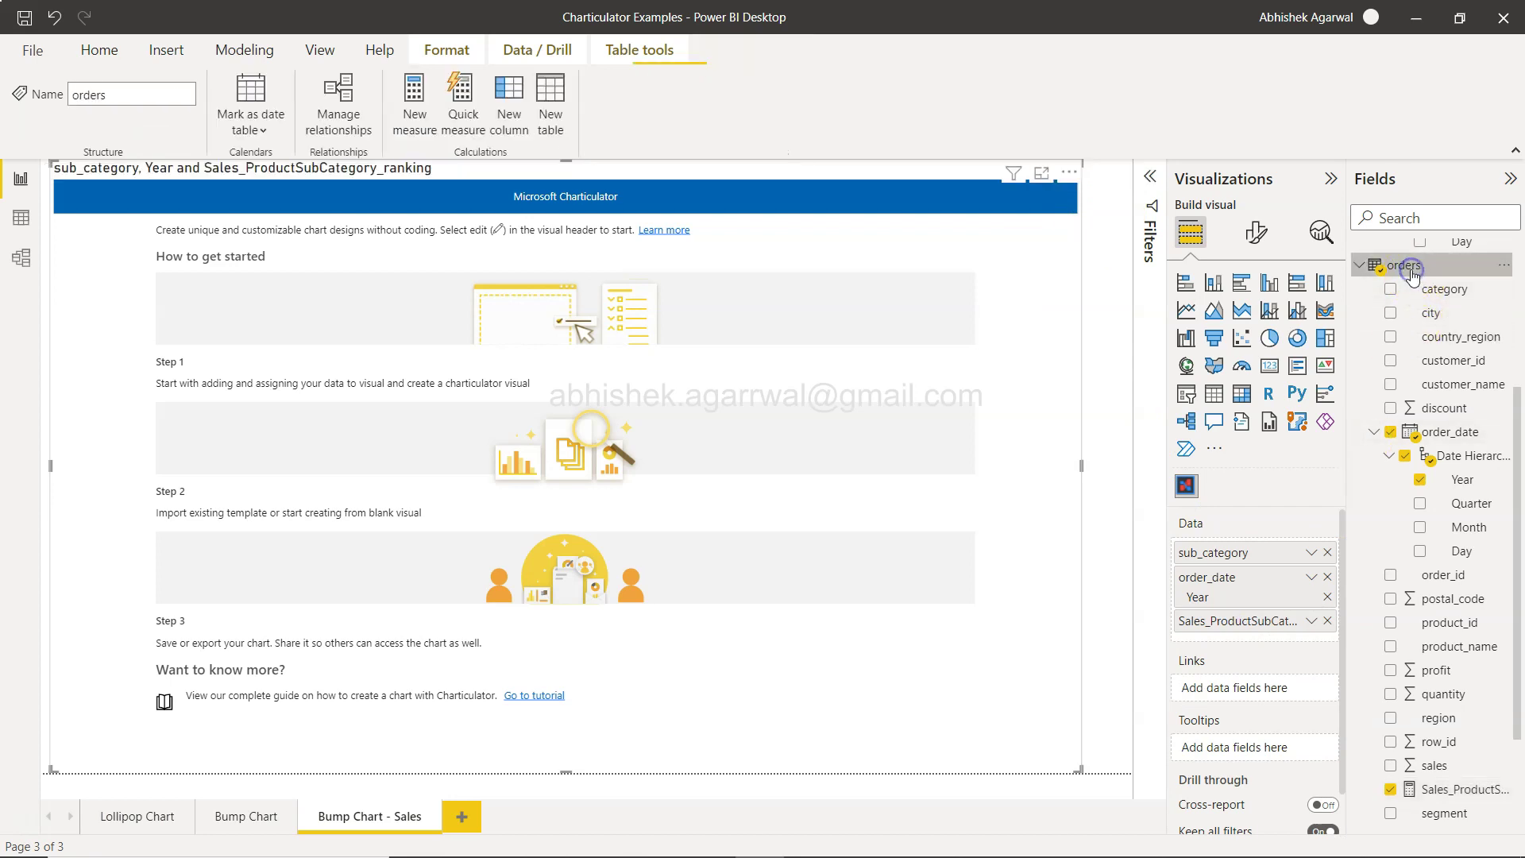
left_click(1066, 171)
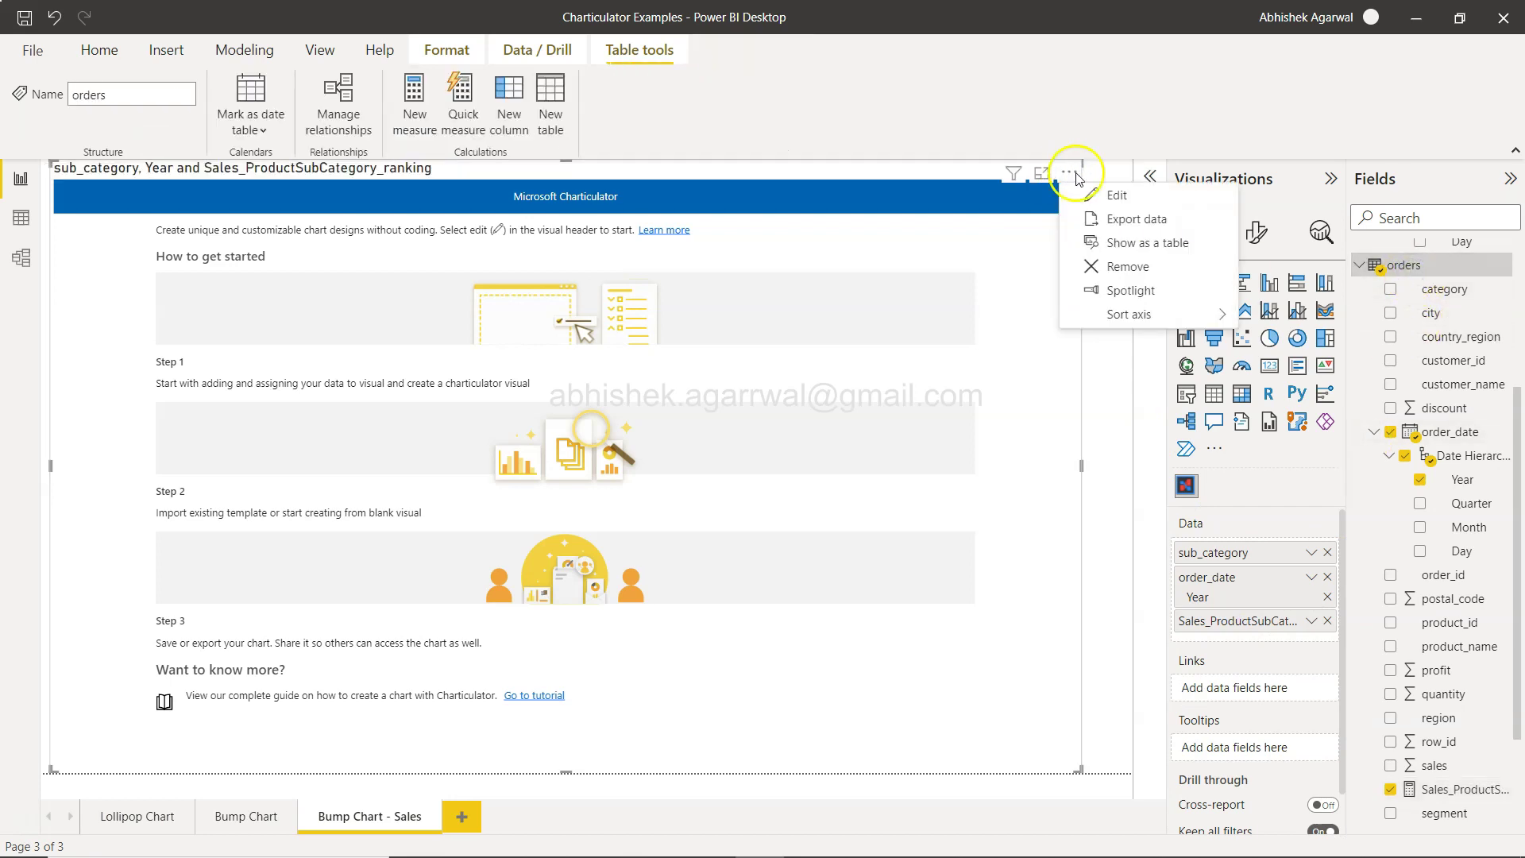
left_click(1094, 195)
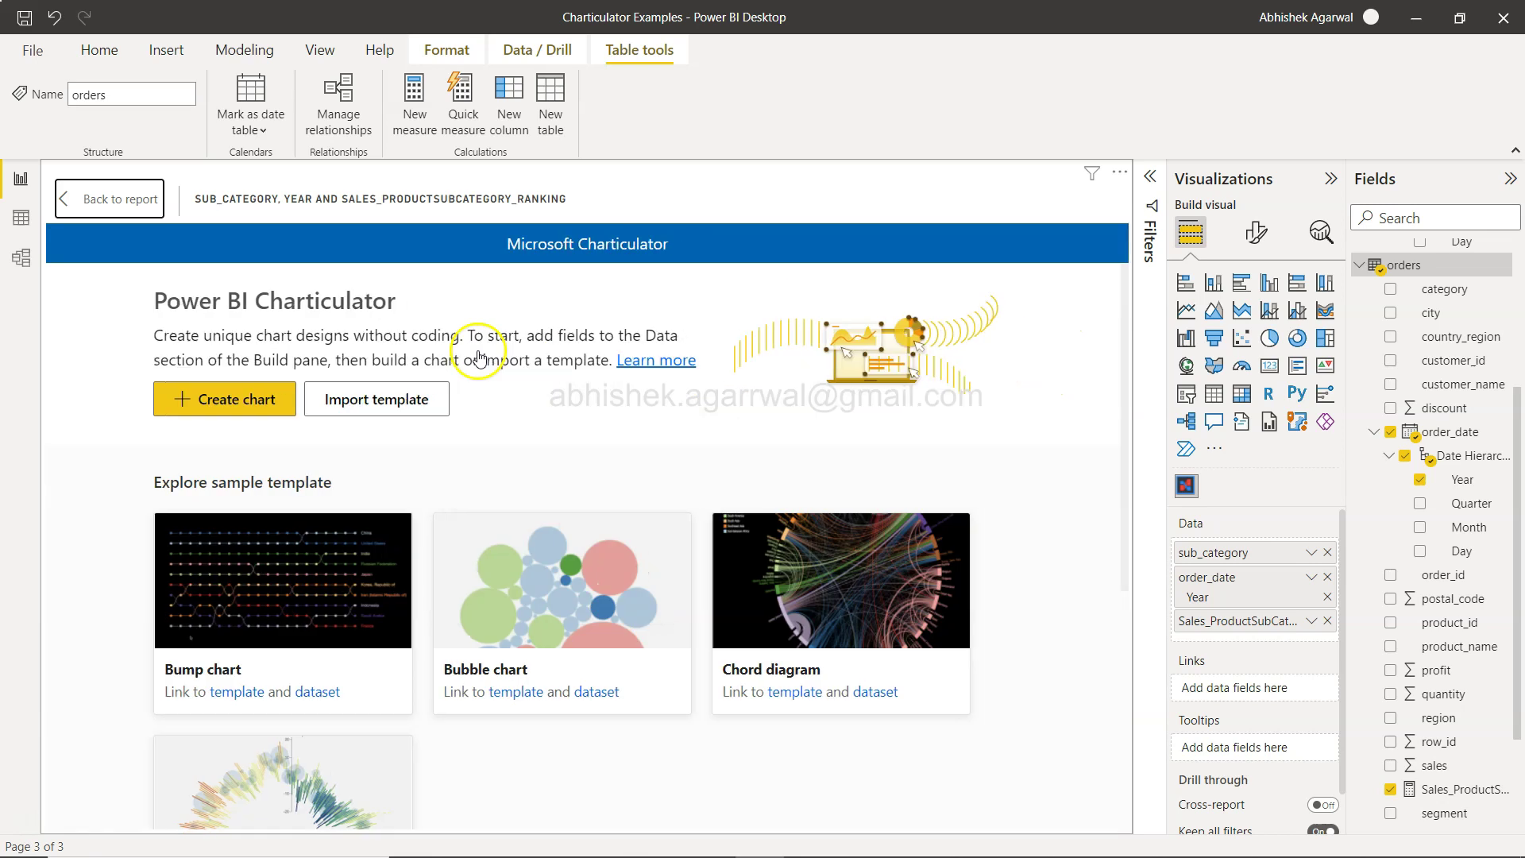
Step: Import the bump_chart.tmplt template, mapping Country to sub_category and Rank to Sales_ProductSubCategory_ranking, and save the mapping
left_click(378, 401)
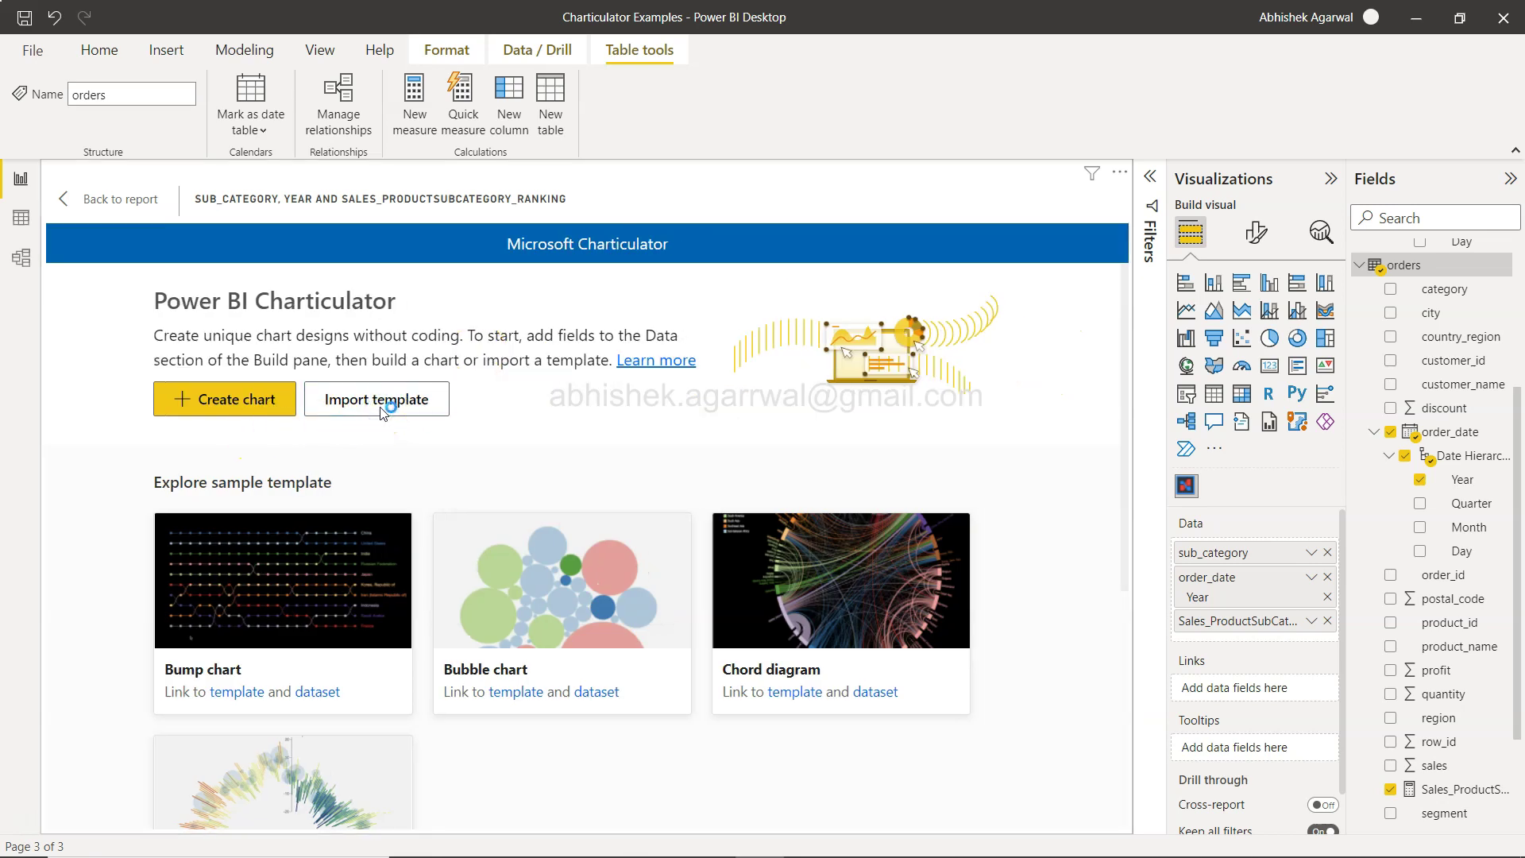
double_click(288, 144)
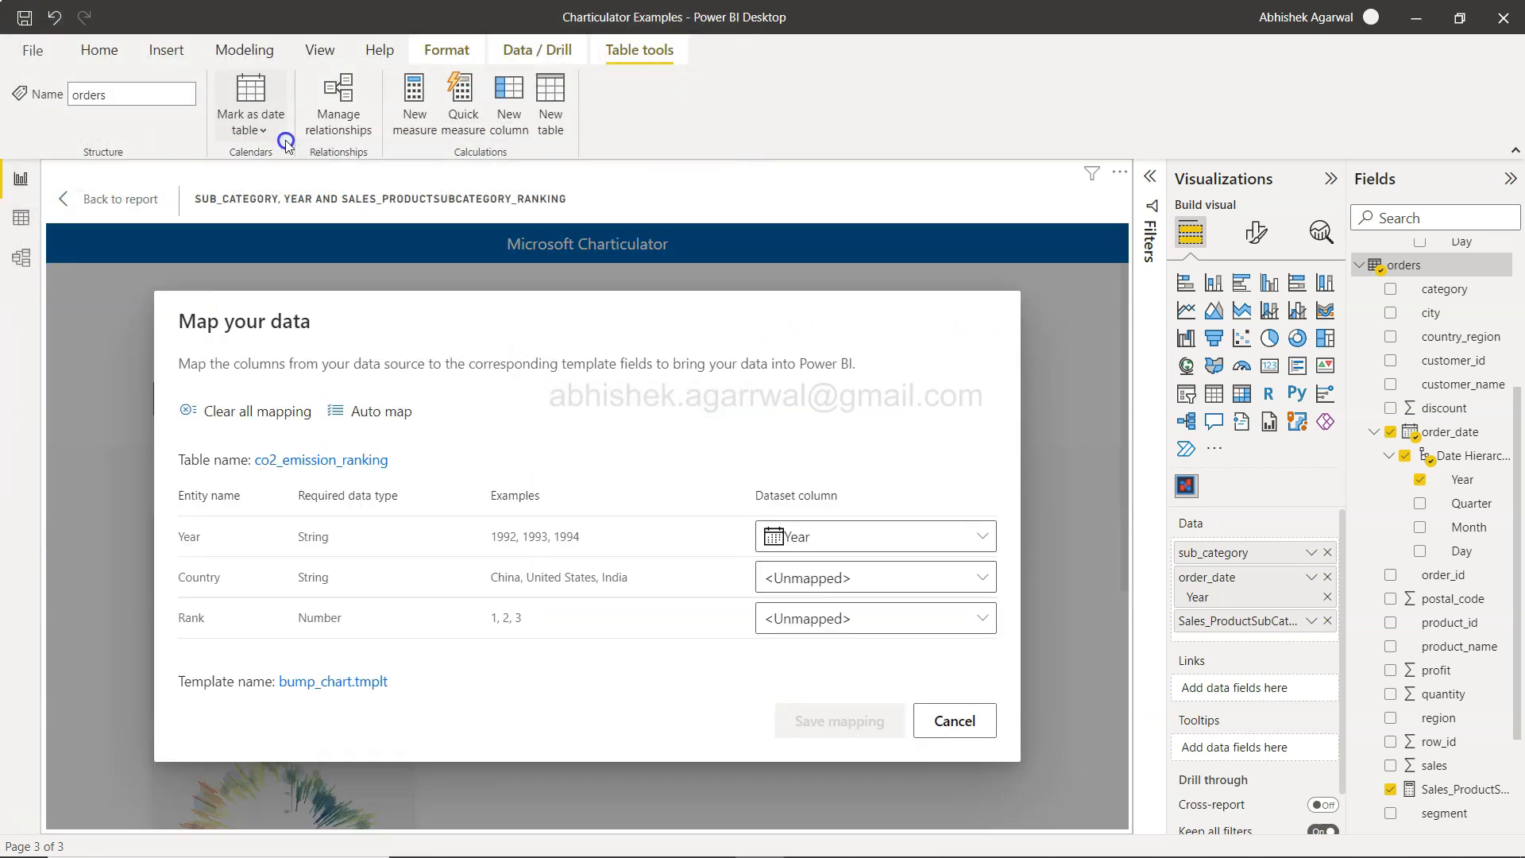
left_click(834, 580)
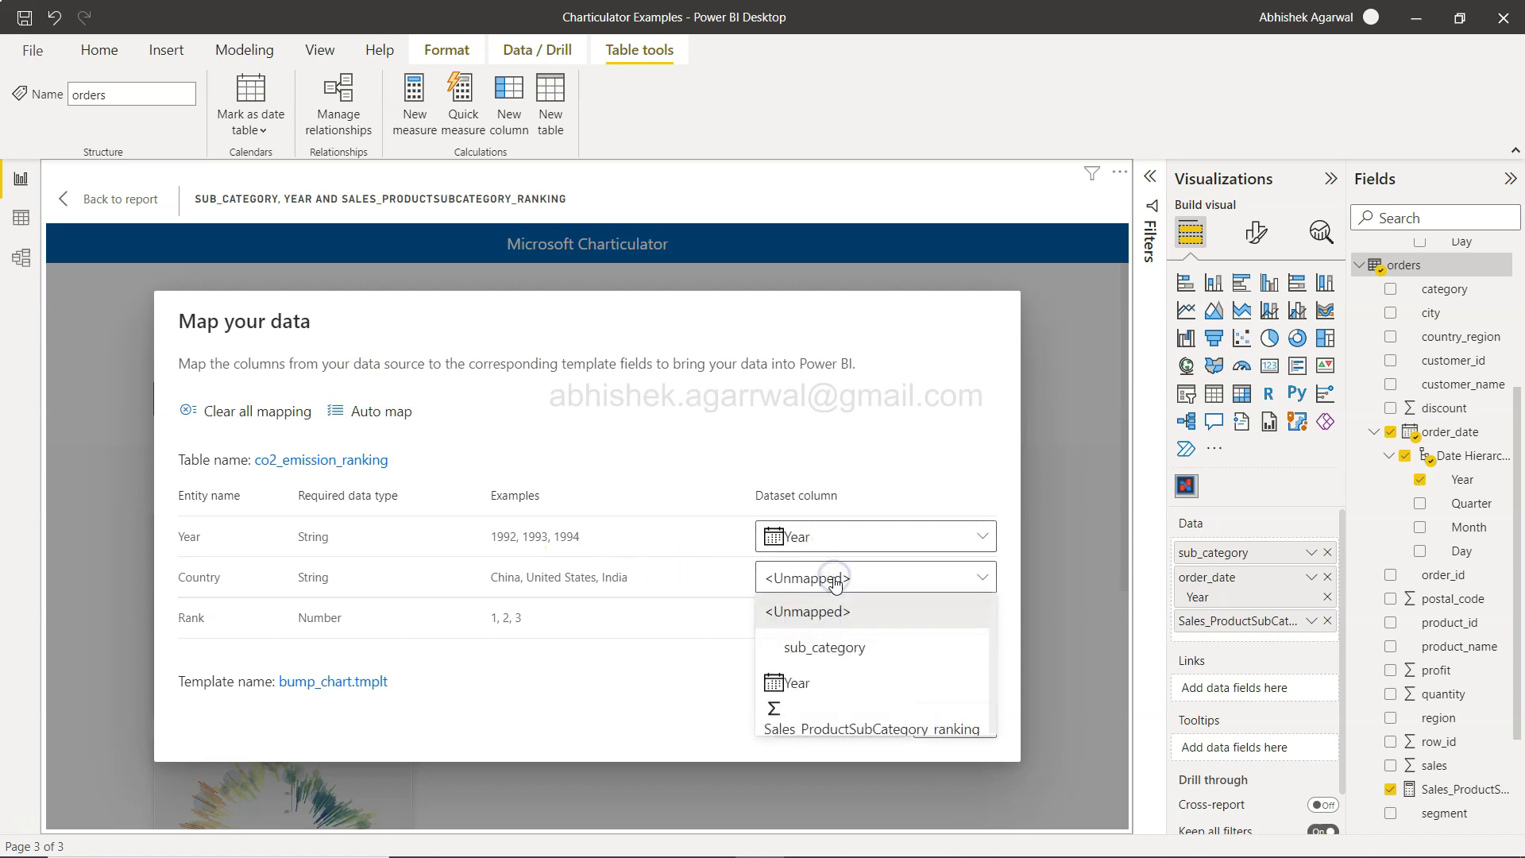
left_click(848, 649)
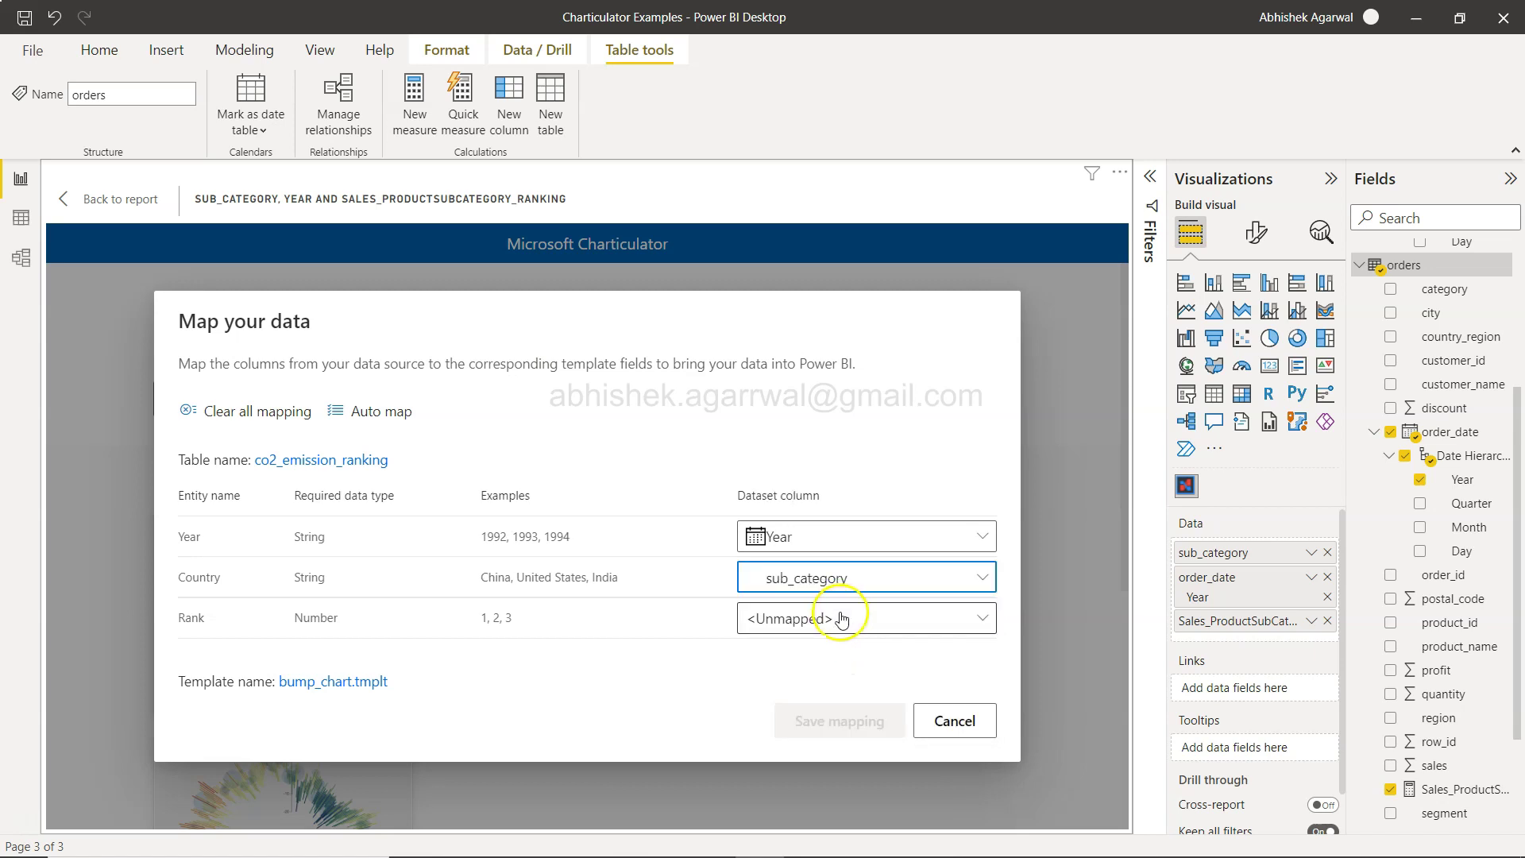
left_click(842, 619)
left_click(861, 817)
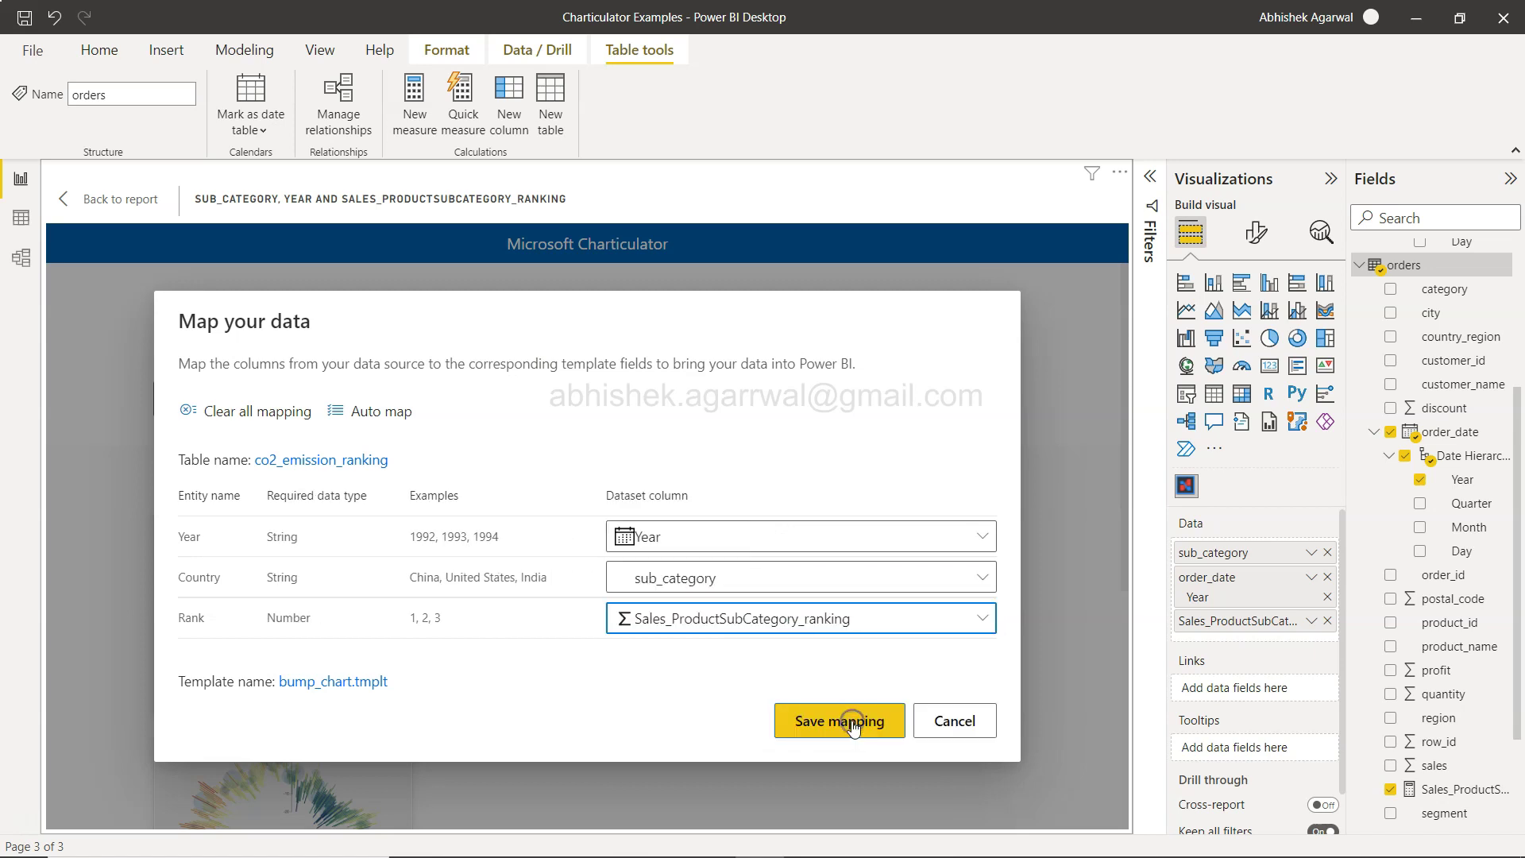
left_click(853, 724)
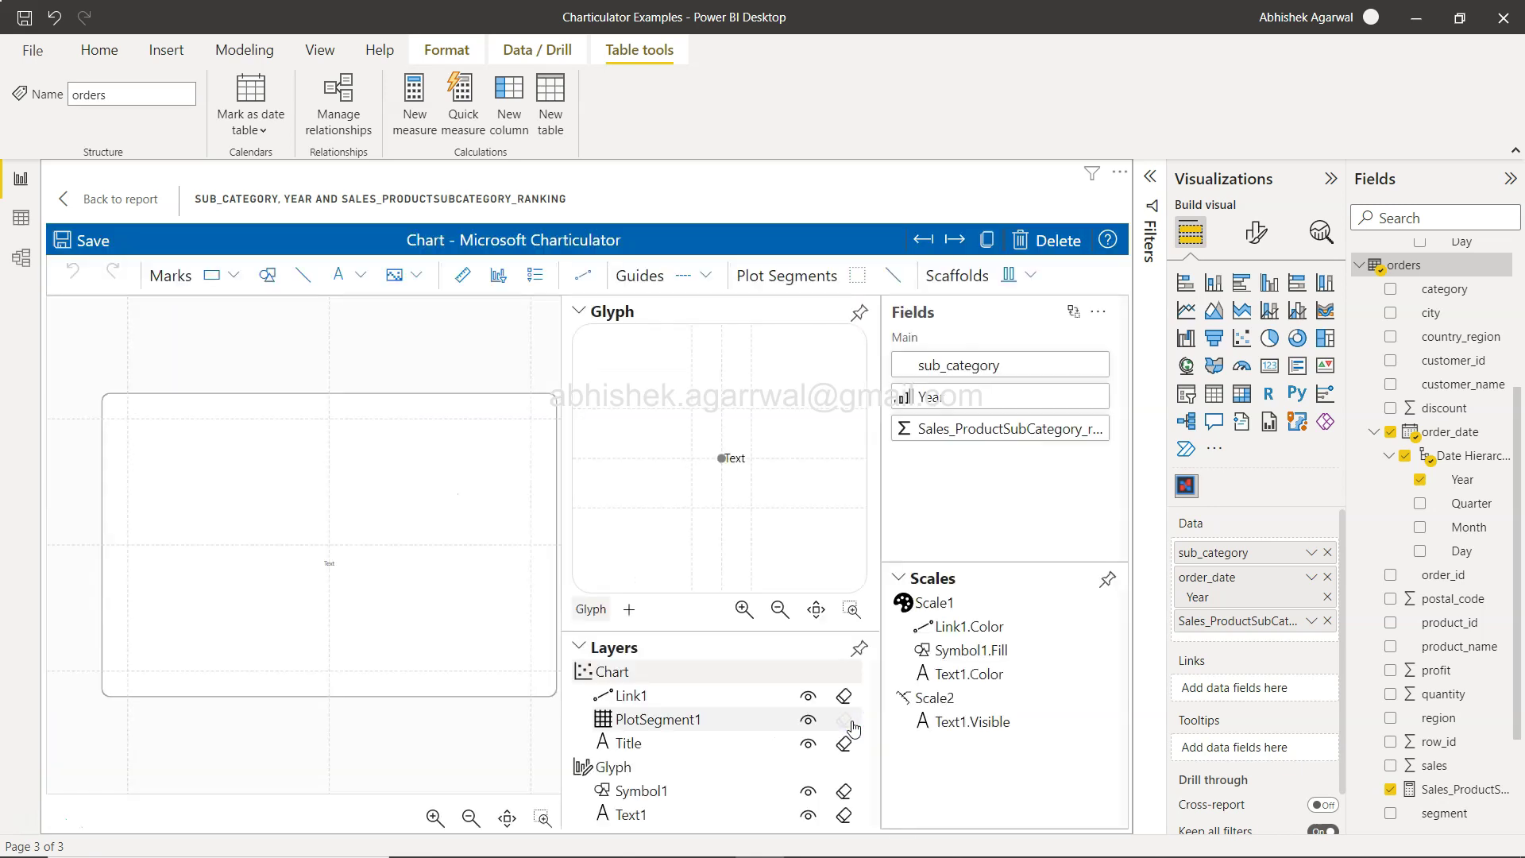
Step: Save the imported bump chart in Charticulator and return to the report
left_click(203, 627)
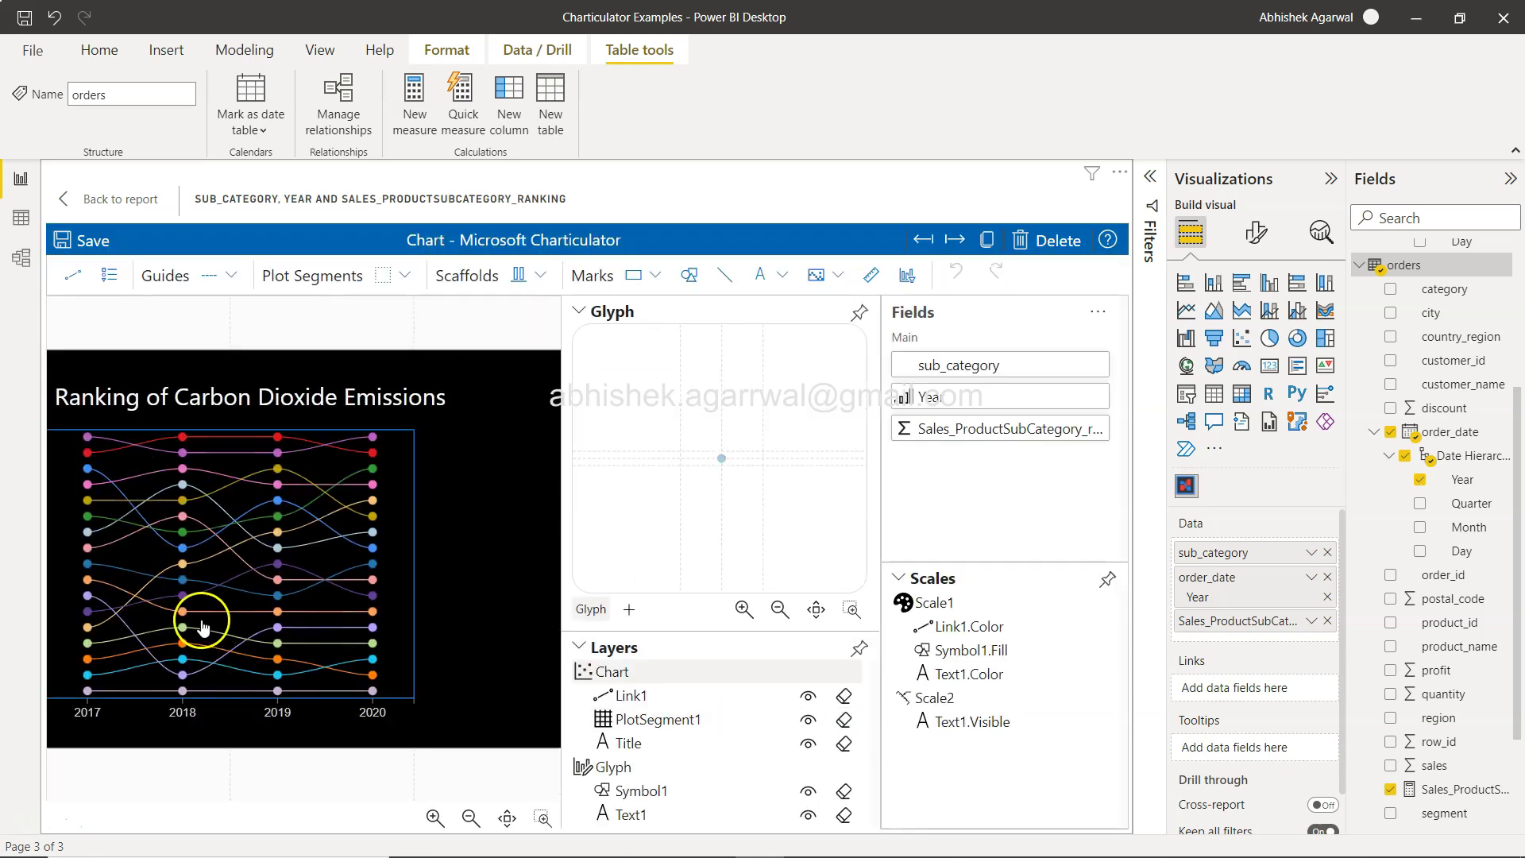
left_click(94, 240)
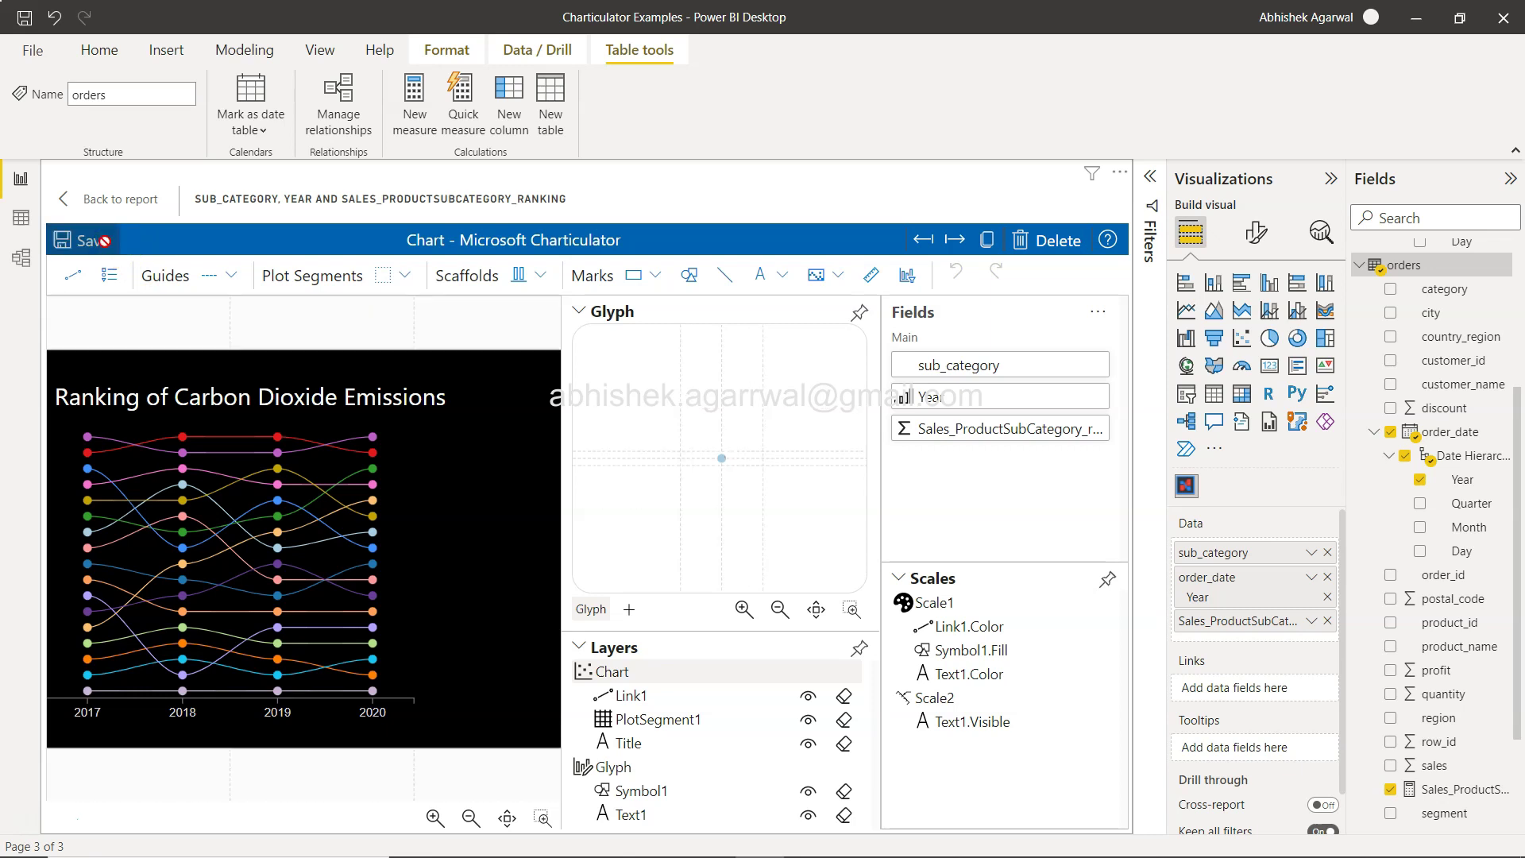
left_click(79, 205)
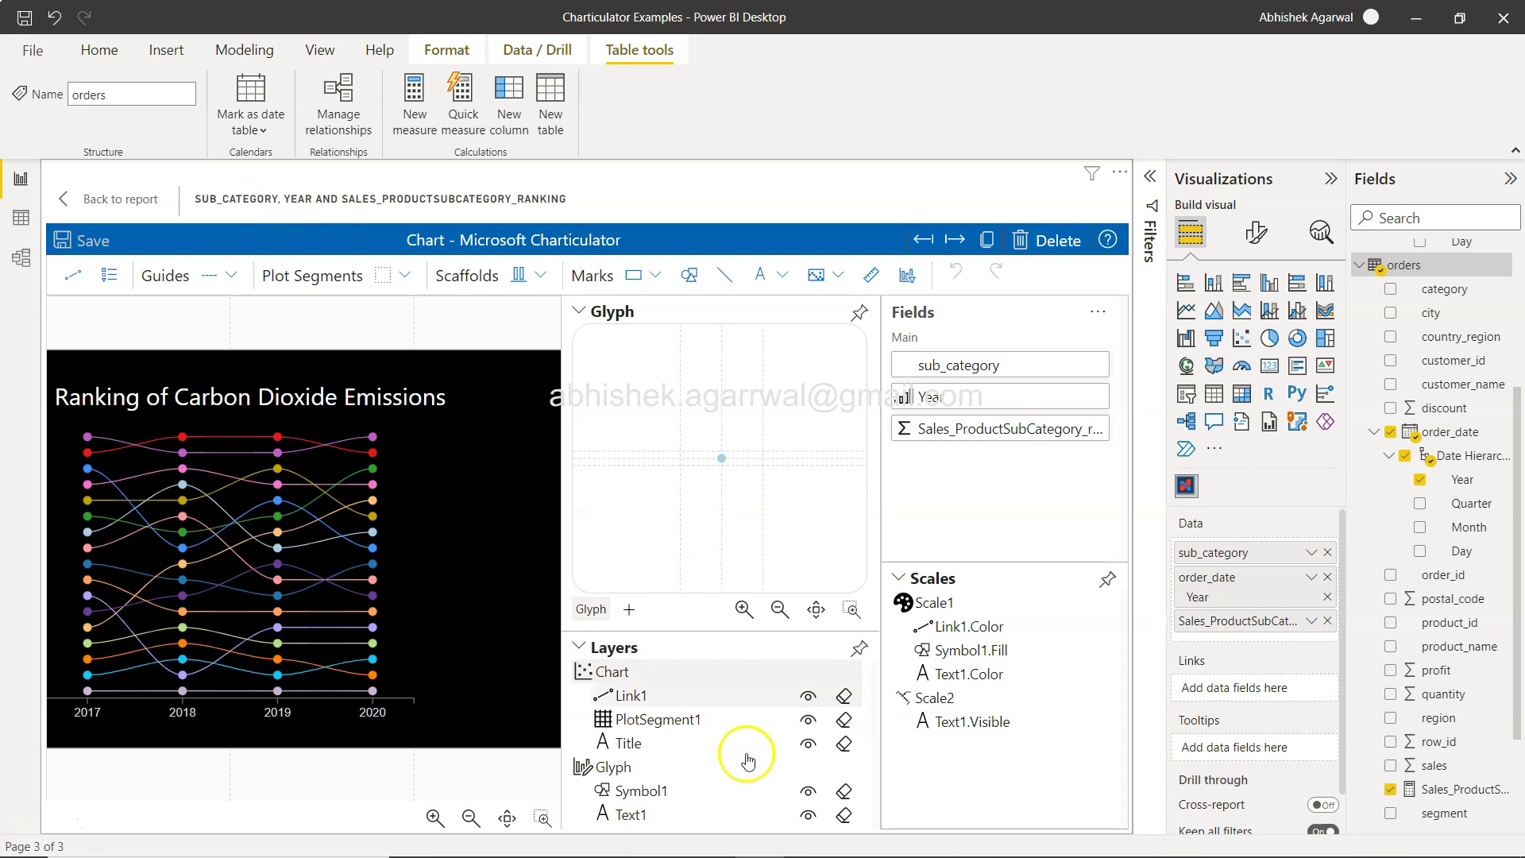
left_click(579, 311)
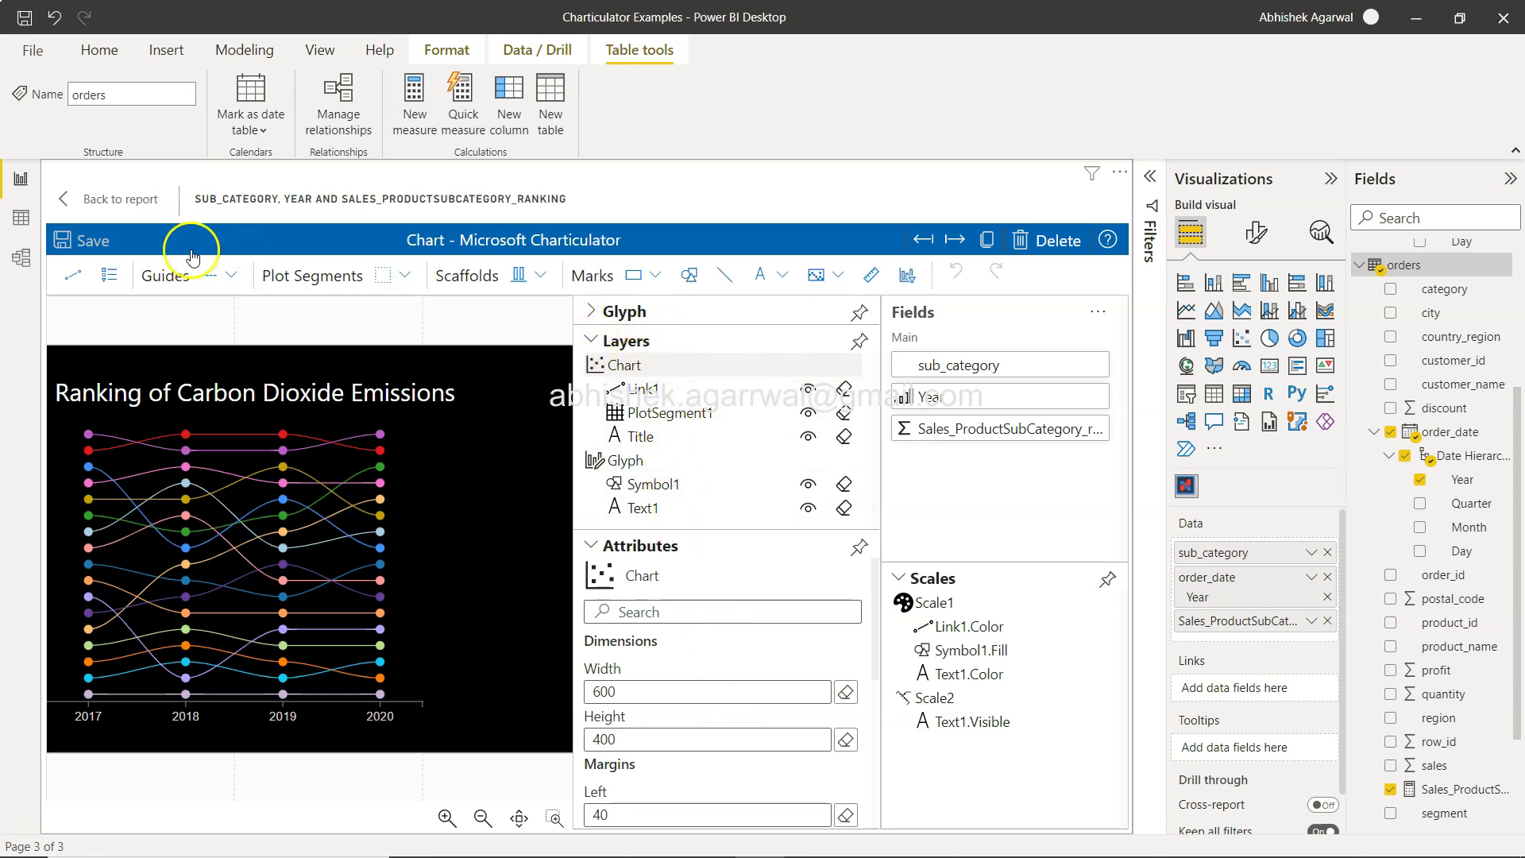
left_click(128, 199)
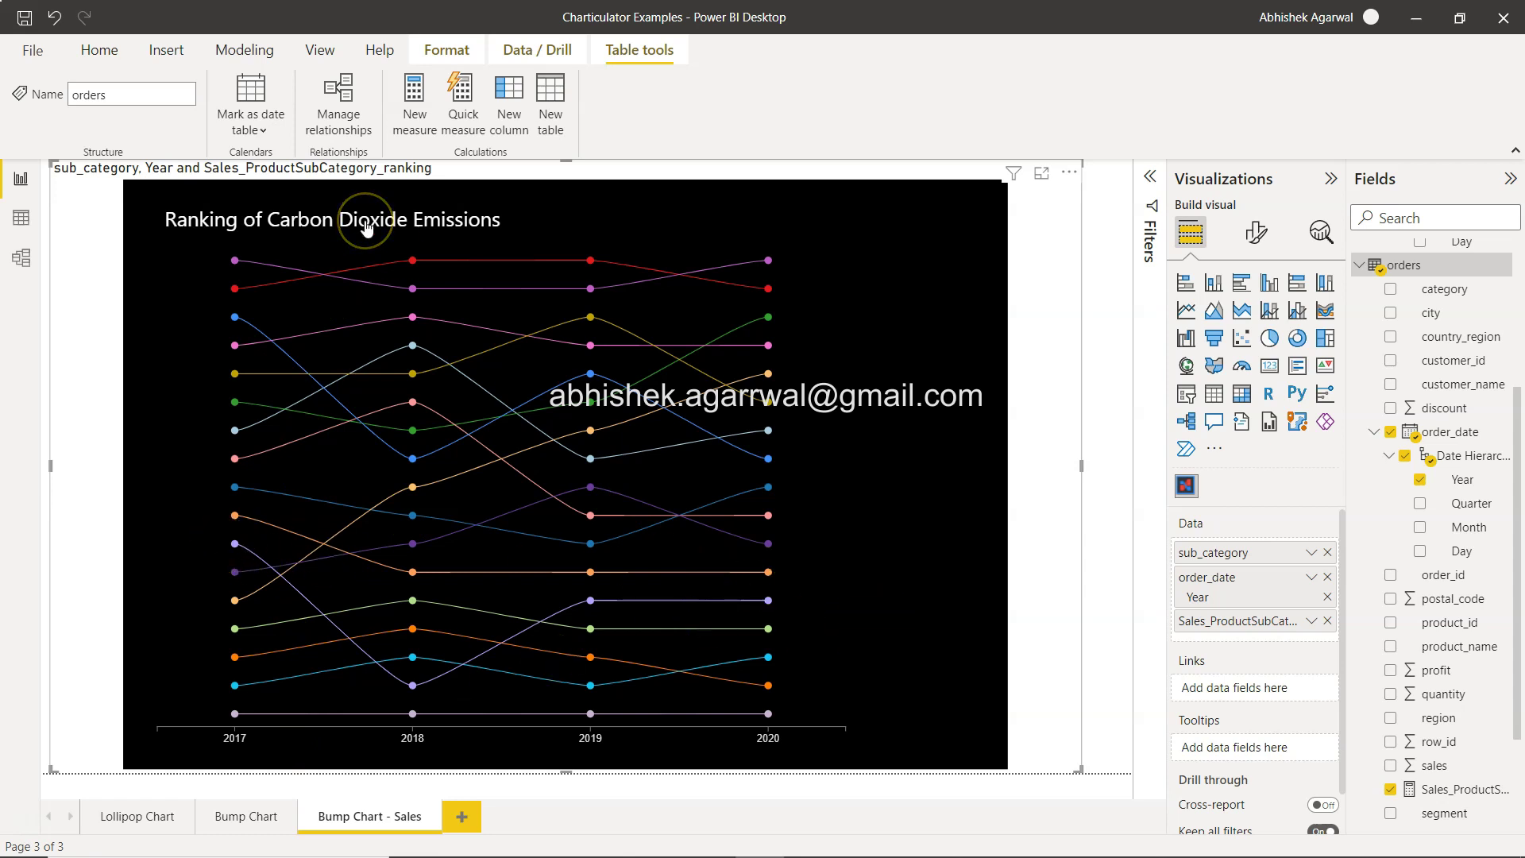
Step: Reopen the bump chart in the Charticulator editor, then save the report file and close Power BI Desktop
left_click(1070, 173)
left_click(1101, 195)
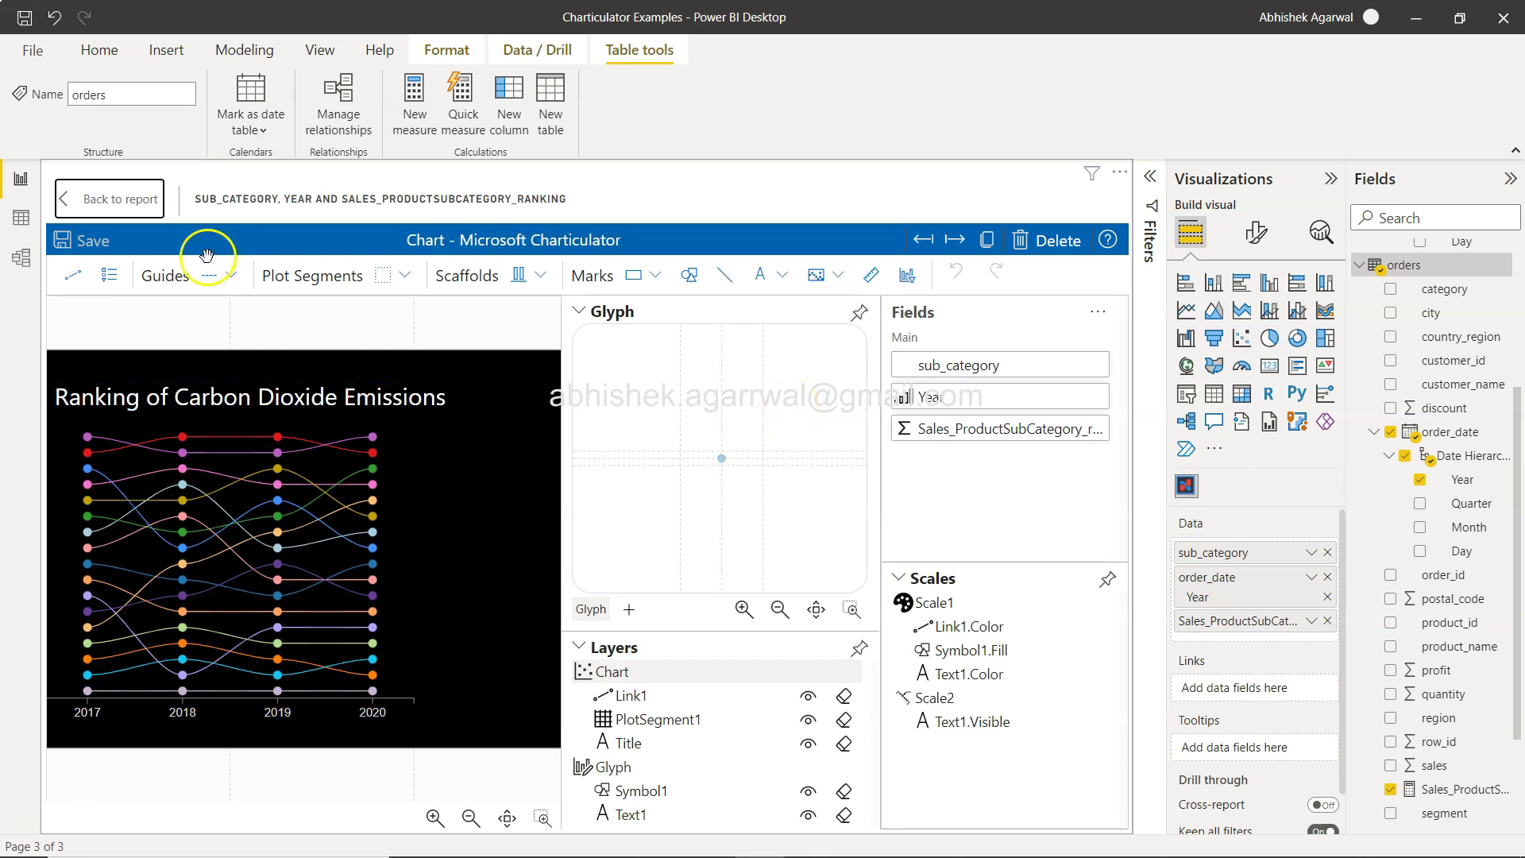
left_click(24, 17)
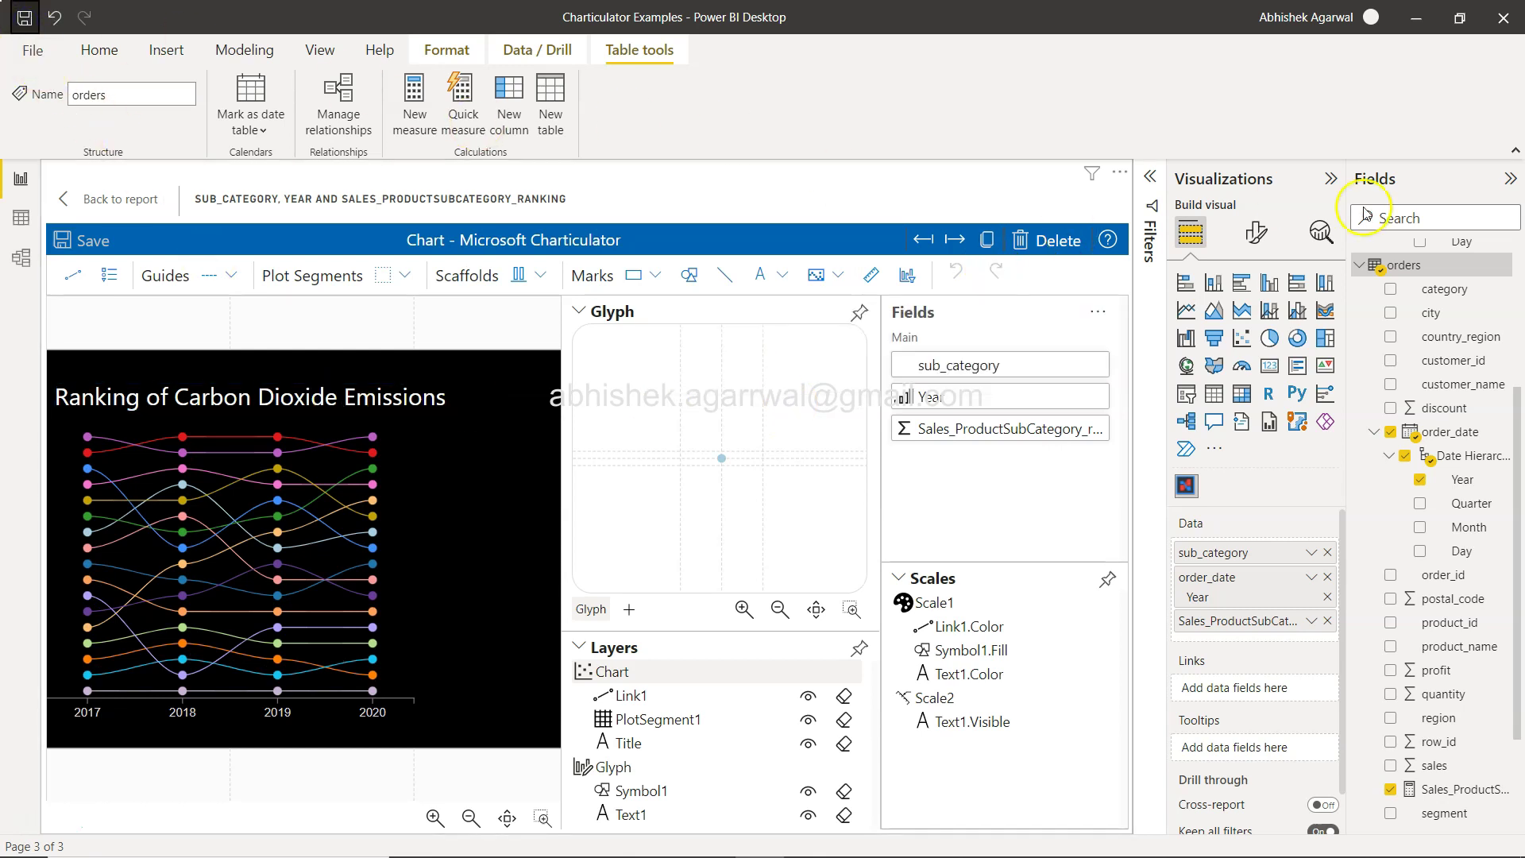
left_click(1503, 17)
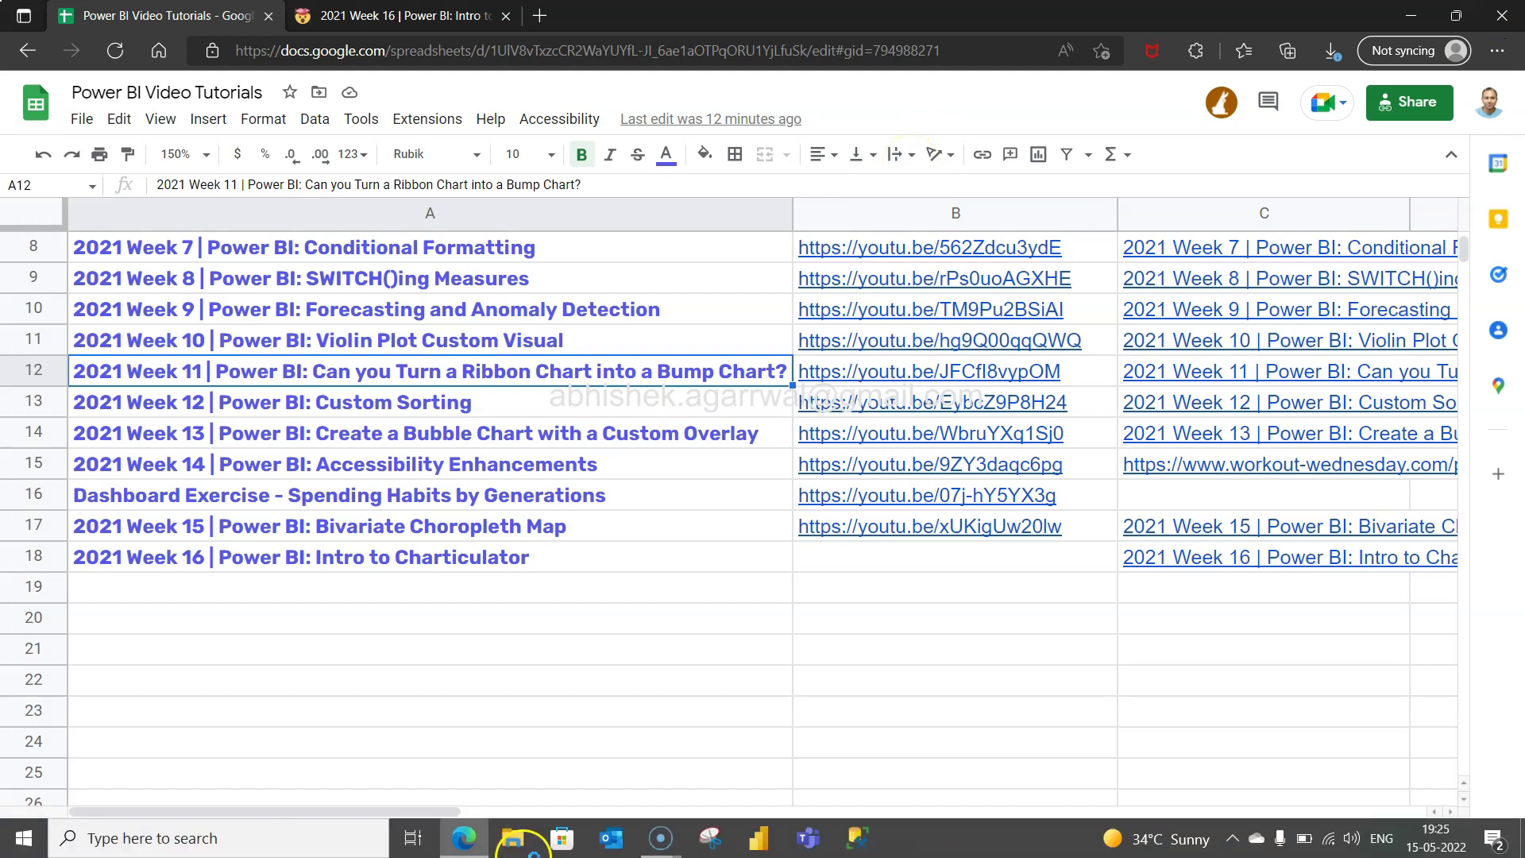
Step: Relaunch Power BI Desktop with Charticulator Examples.pbix and open the visual on the Bump Chart - Sales page for editing
left_click(804, 575)
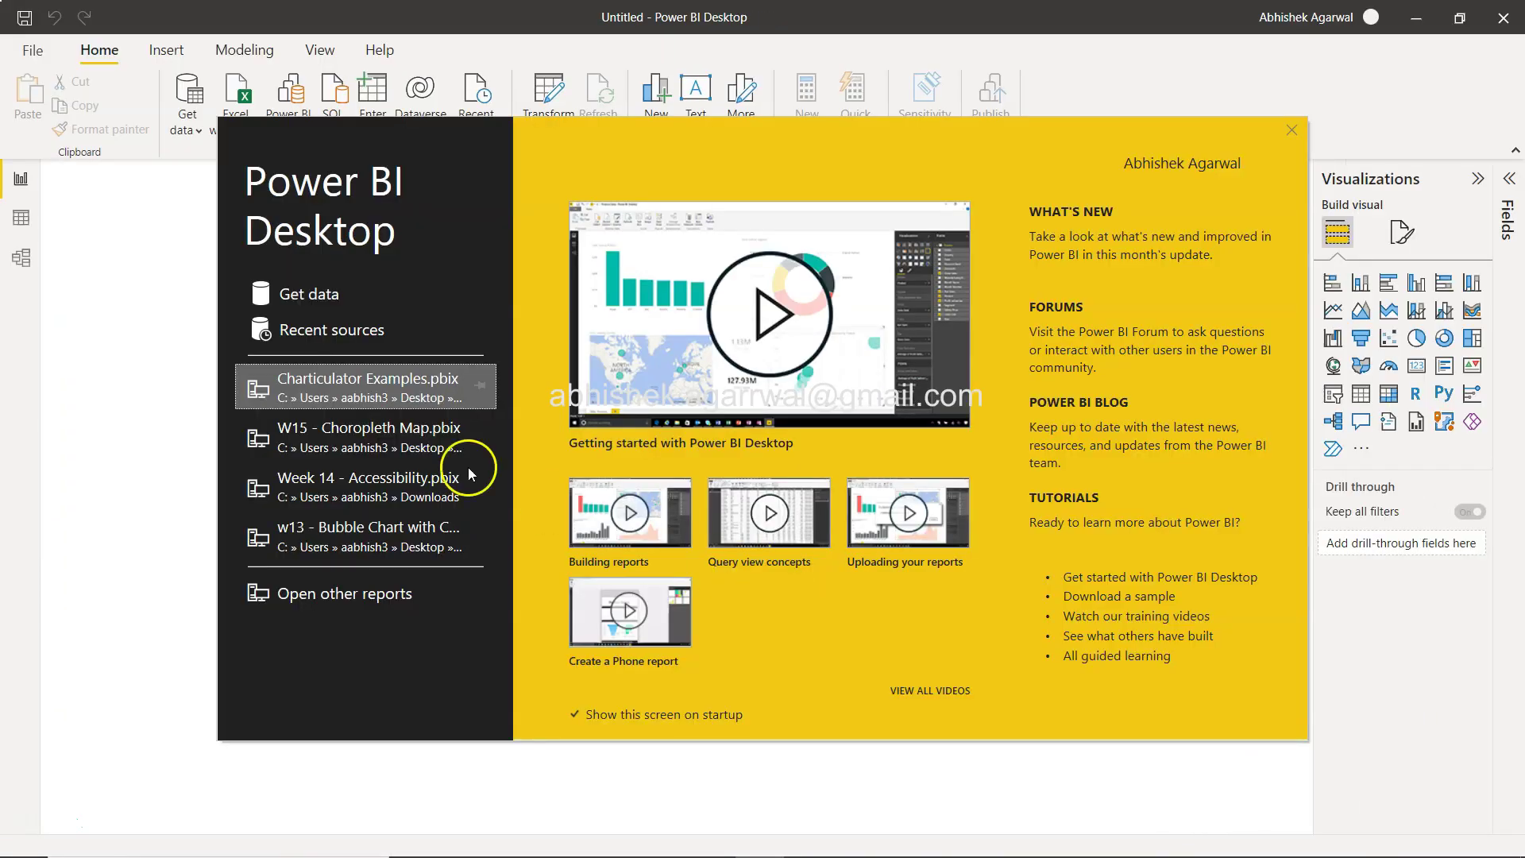
left_click(336, 387)
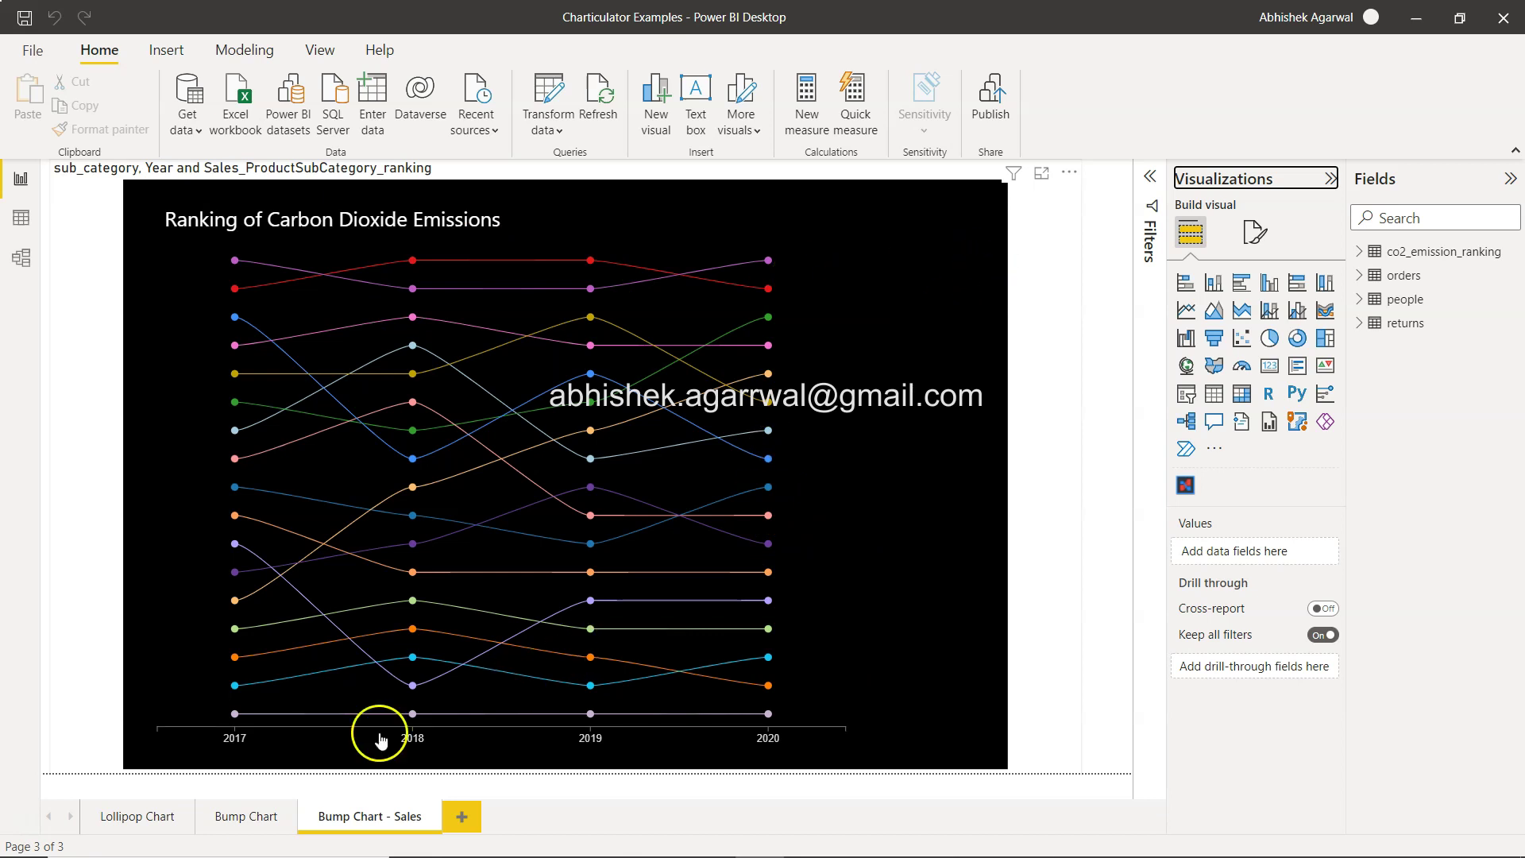
left_click(156, 818)
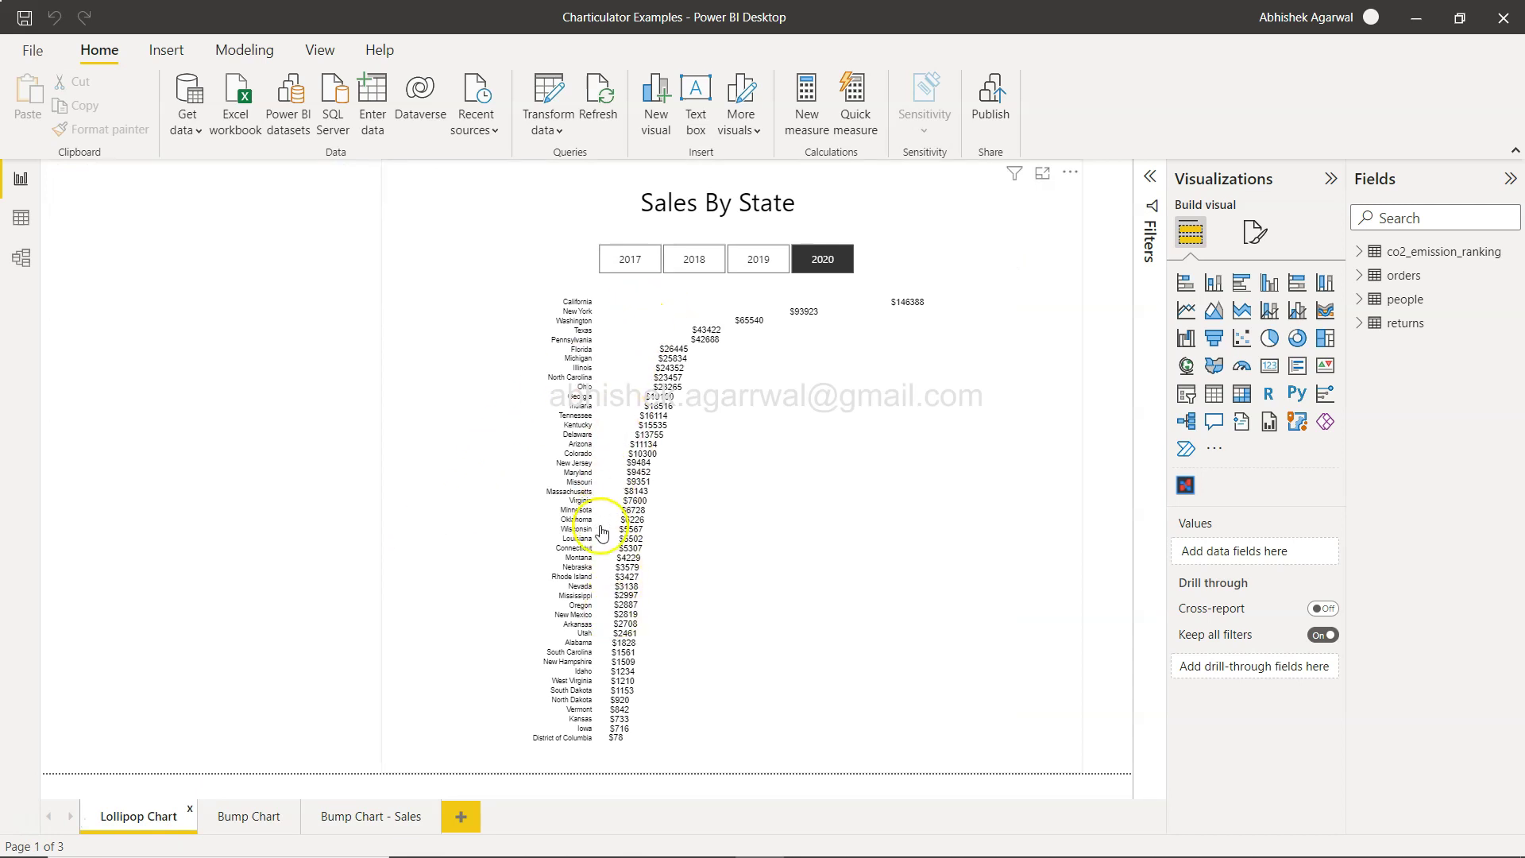
left_click(383, 816)
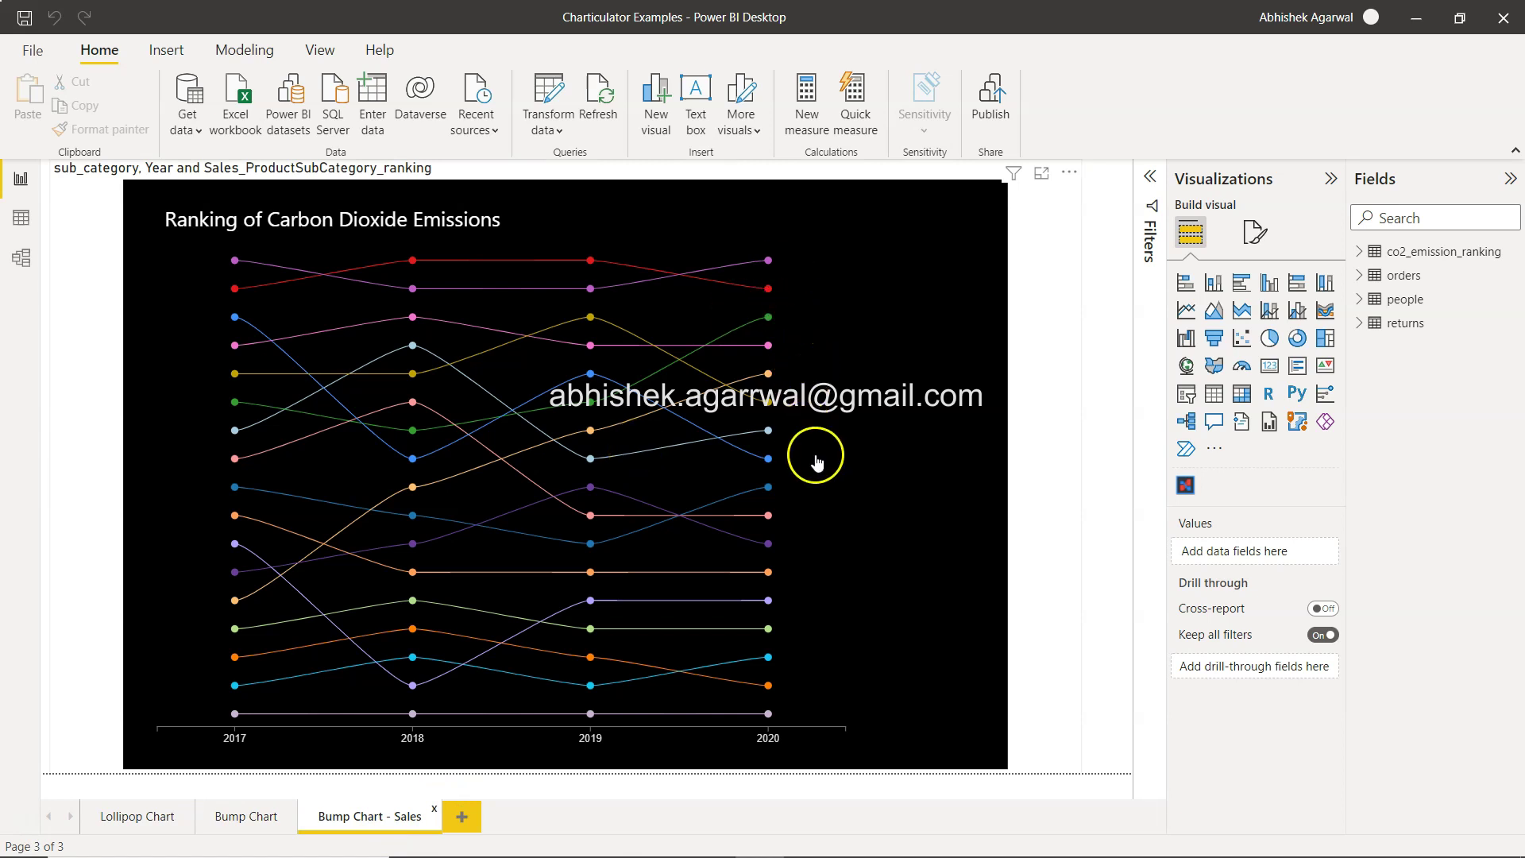
left_click(1074, 174)
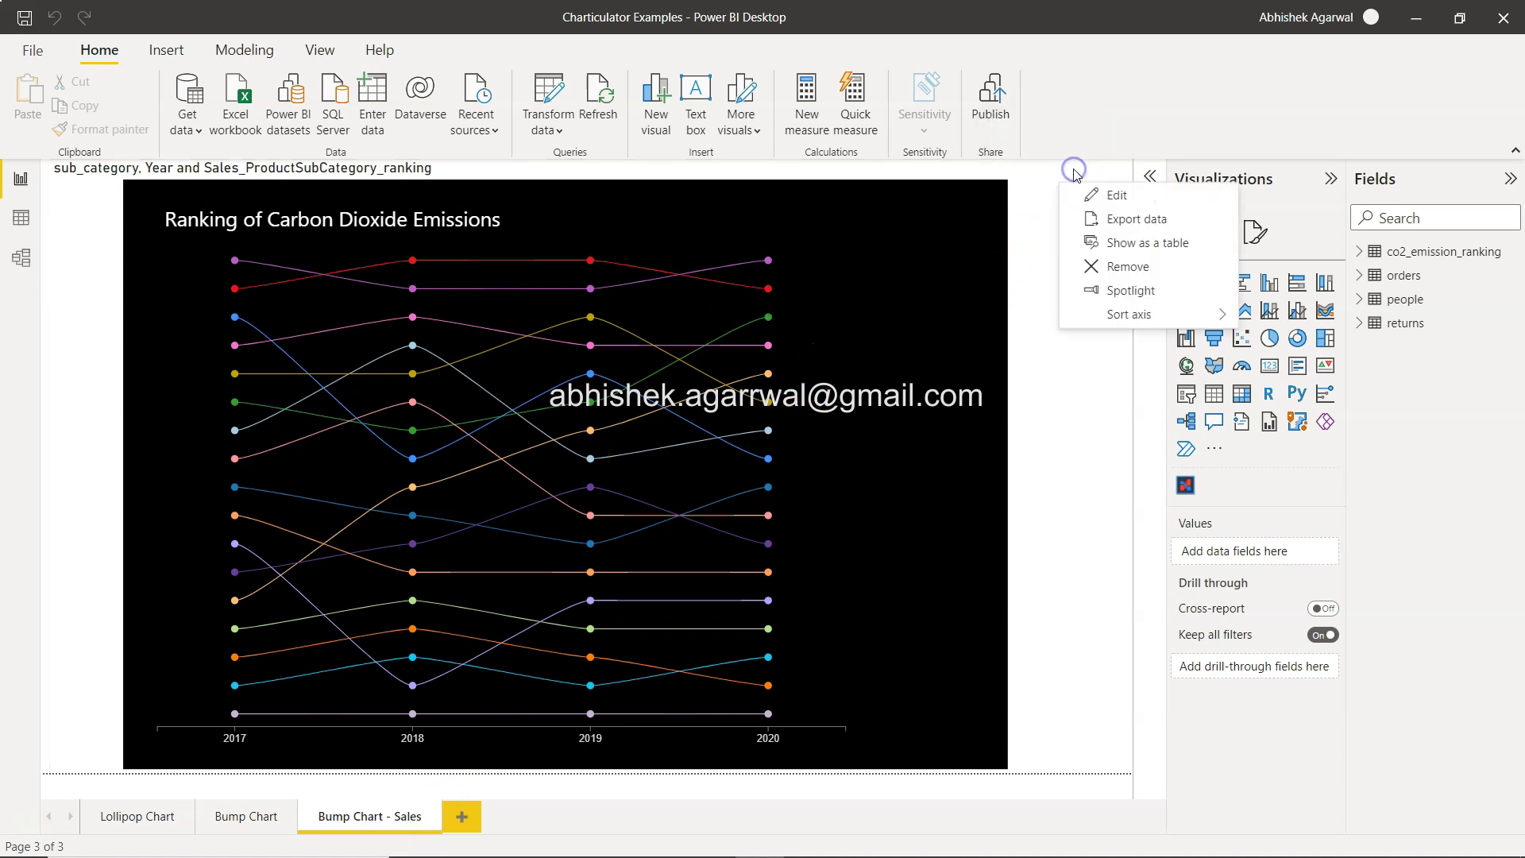
left_click(1111, 198)
left_click(1001, 487)
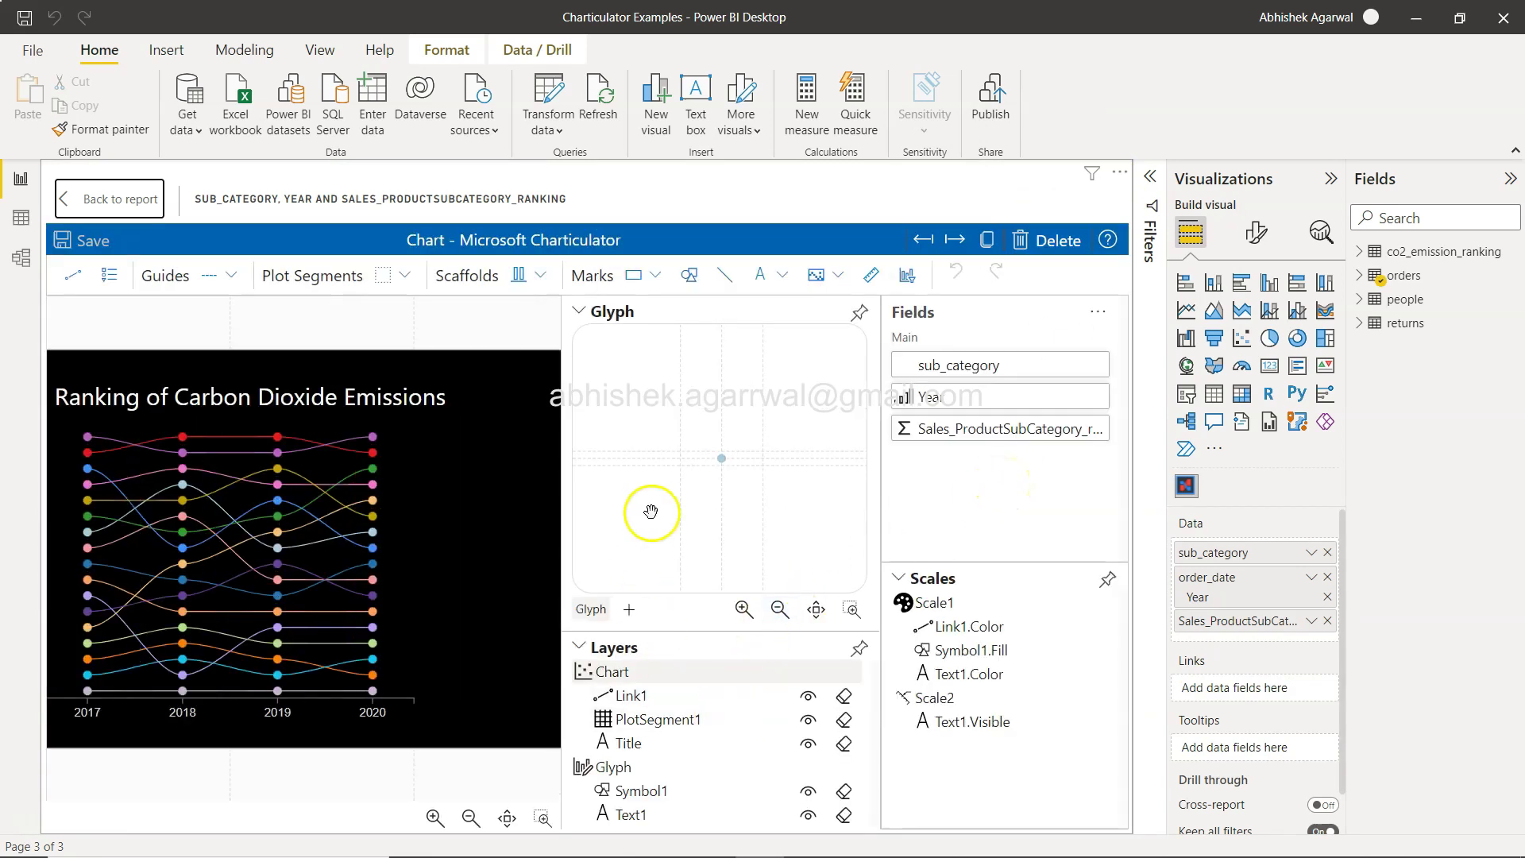
Step: Select the Text1 label of the glyph and bring up its margin and rotation attributes
left_click(722, 471)
left_click(744, 610)
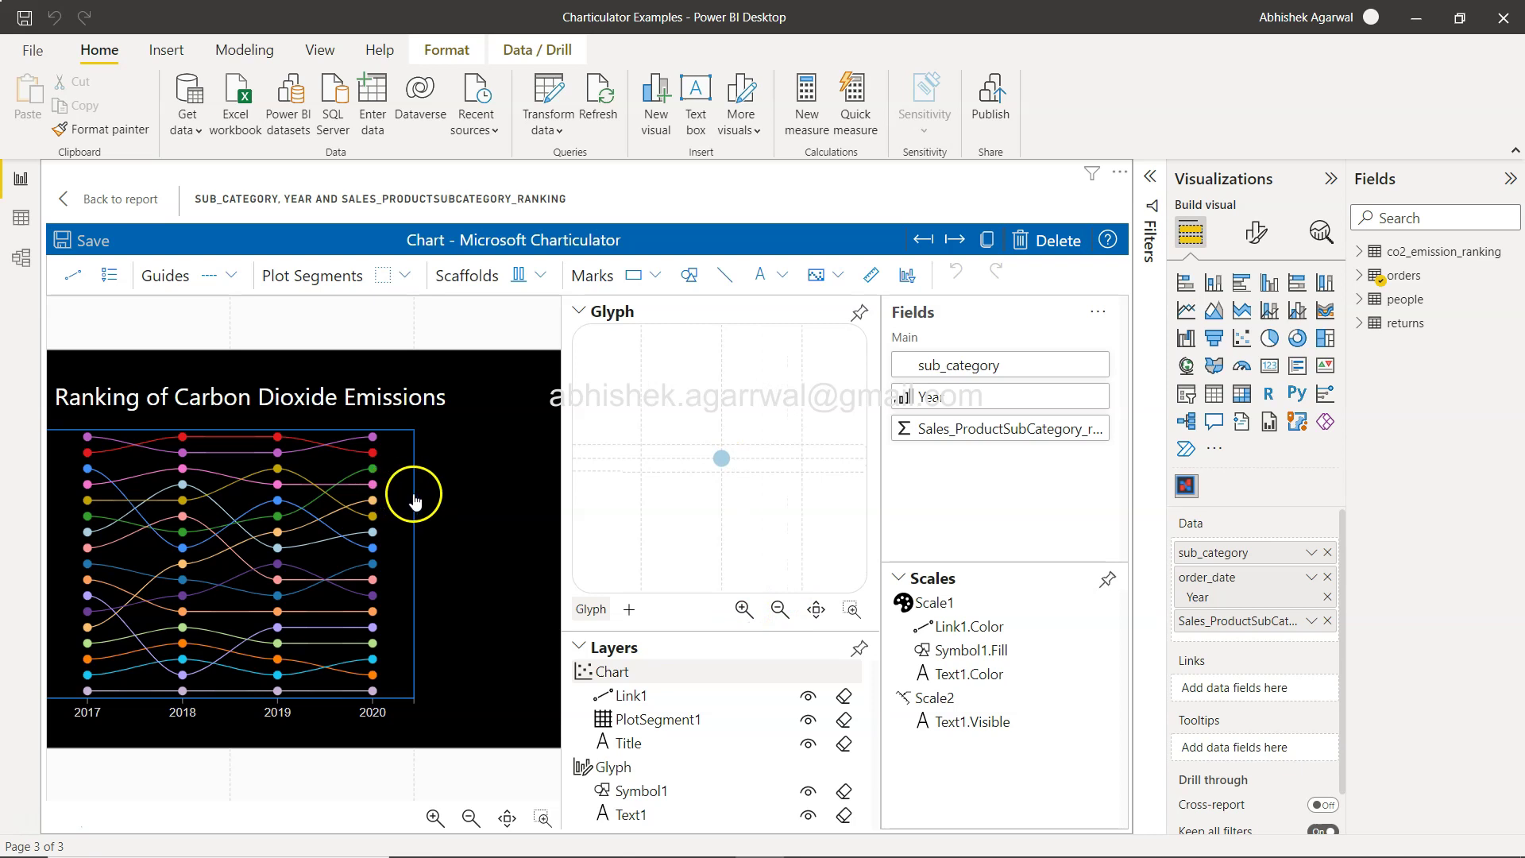
left_click(440, 498)
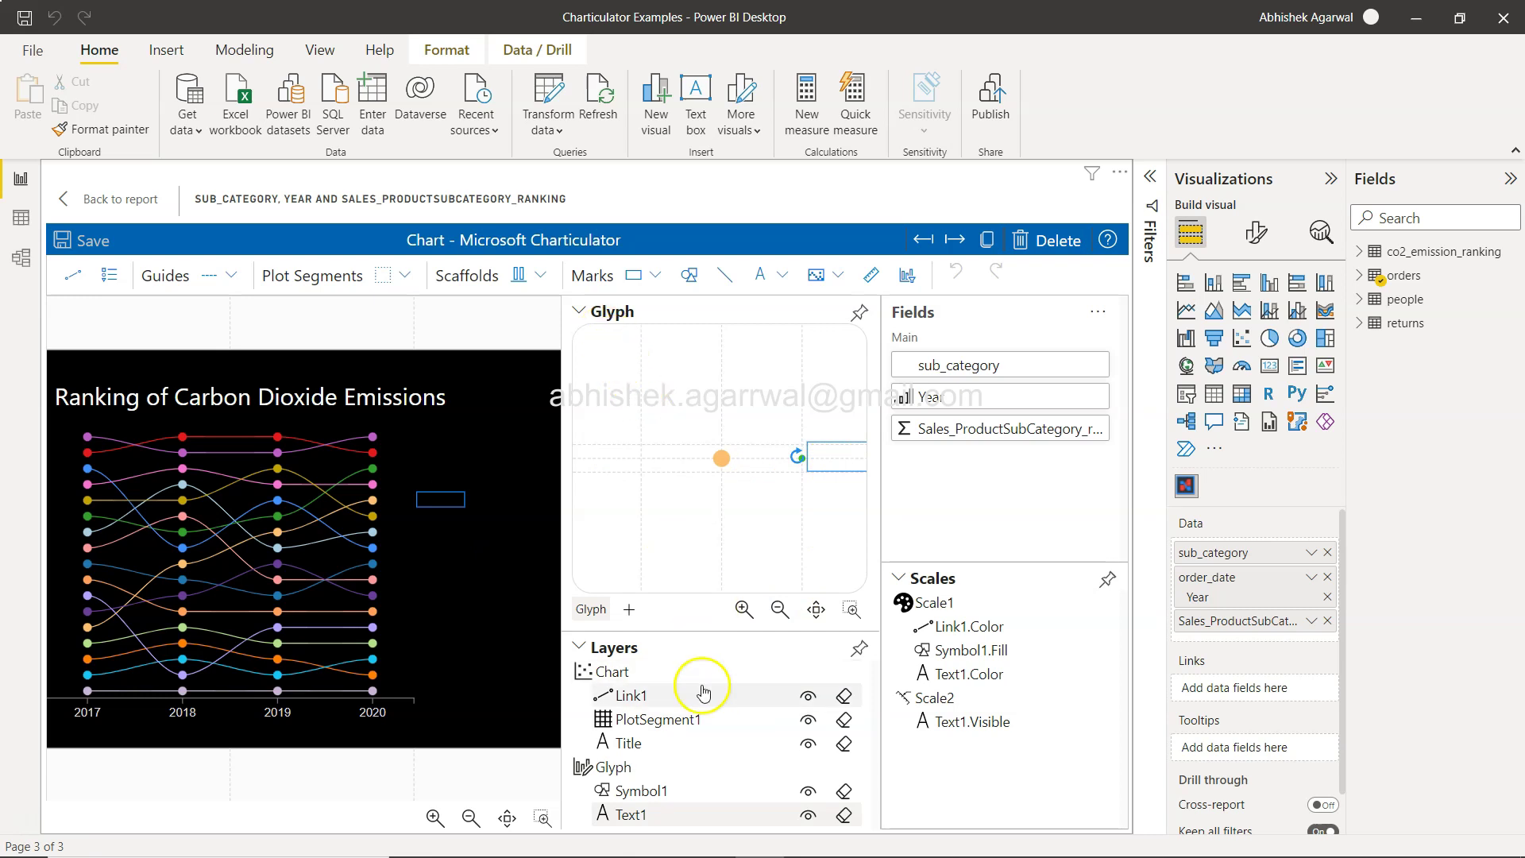
left_click(580, 647)
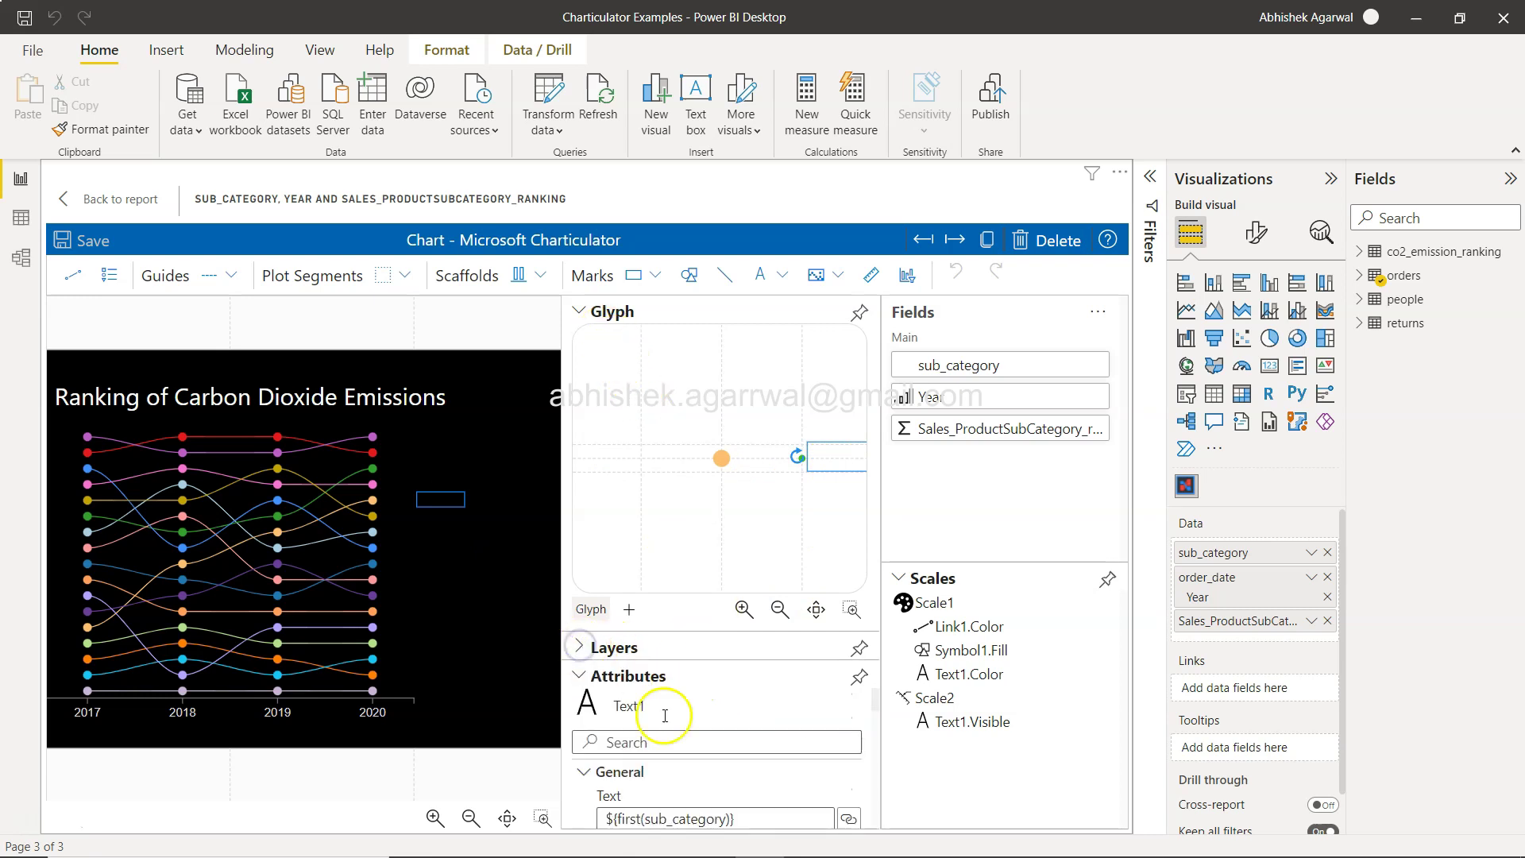
scroll(715, 753, "down", 3)
scroll(717, 758, "down", 1)
scroll(717, 760, "down", 3)
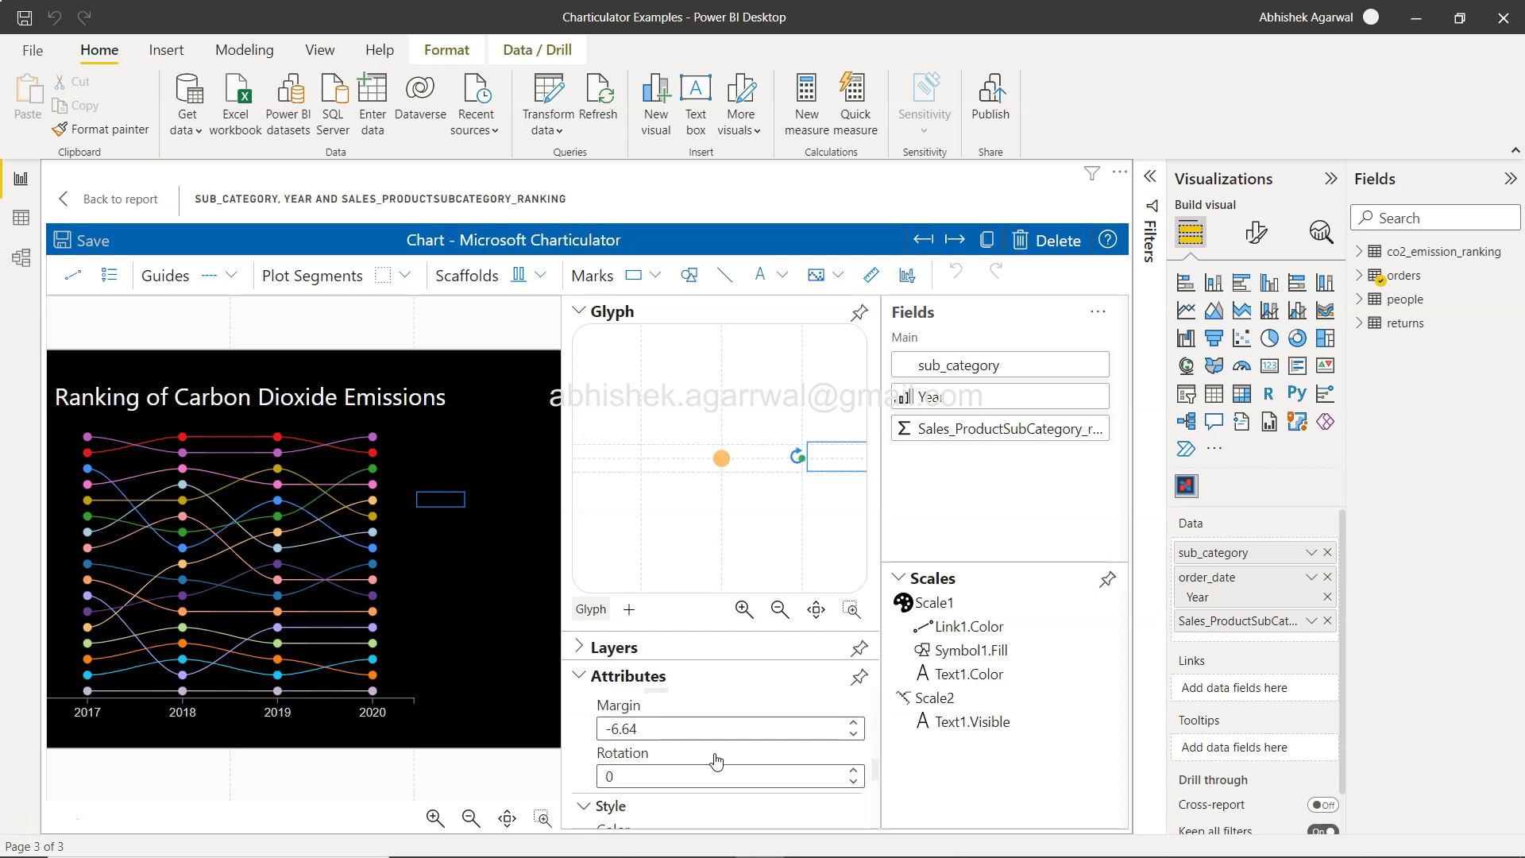
Step: Try adjusting the Text1 label's margin down and back up
left_click(853, 724)
left_click(853, 724)
left_click(853, 713)
left_click(853, 714)
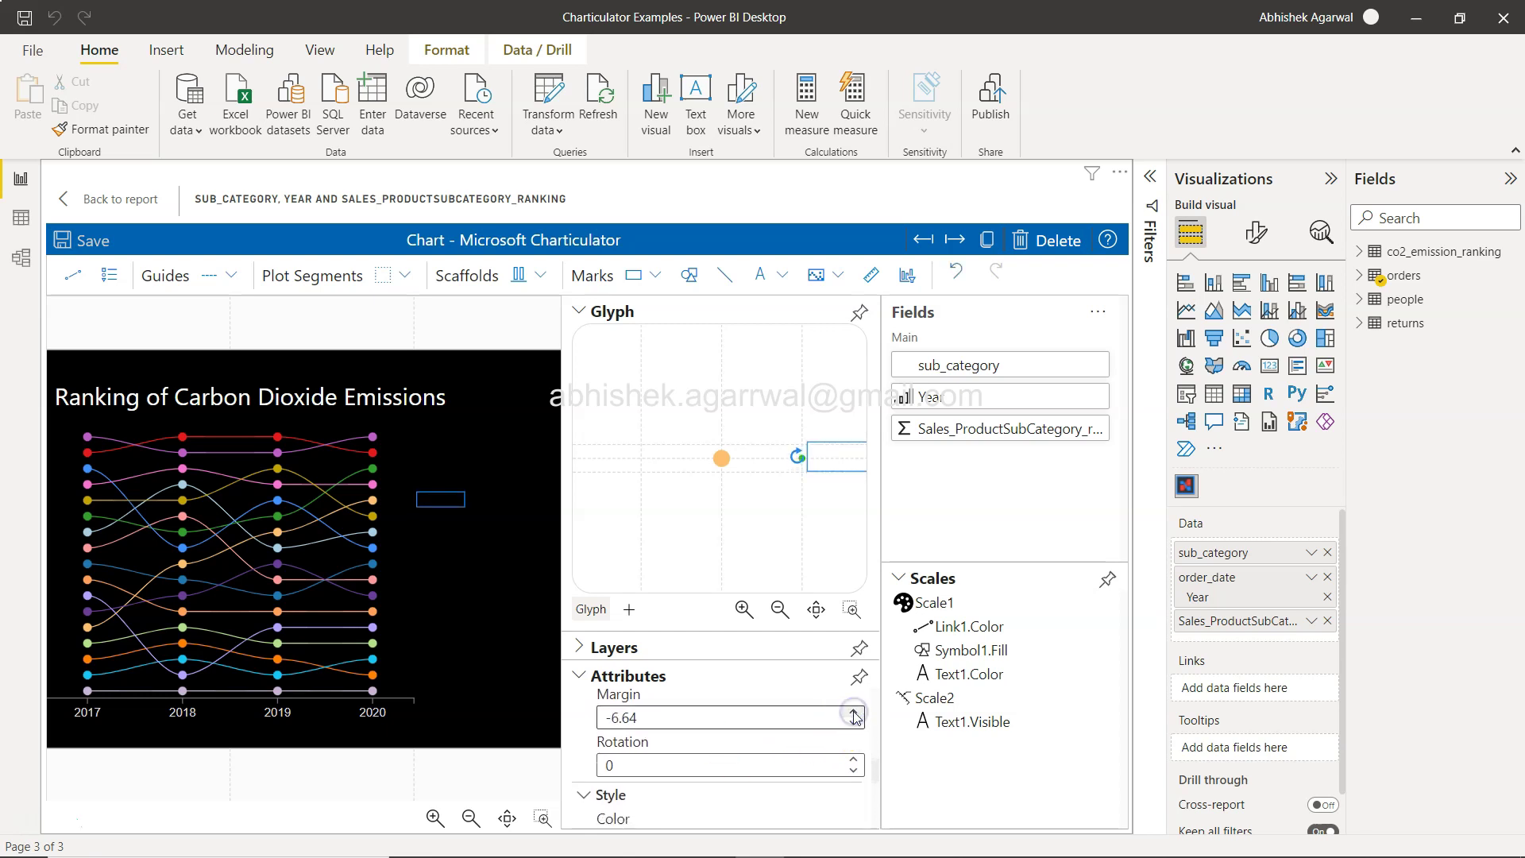
Step: In the color mapping bound to Text1's color, change the Accessories color to #deebf7
scroll(821, 782, "down", 2)
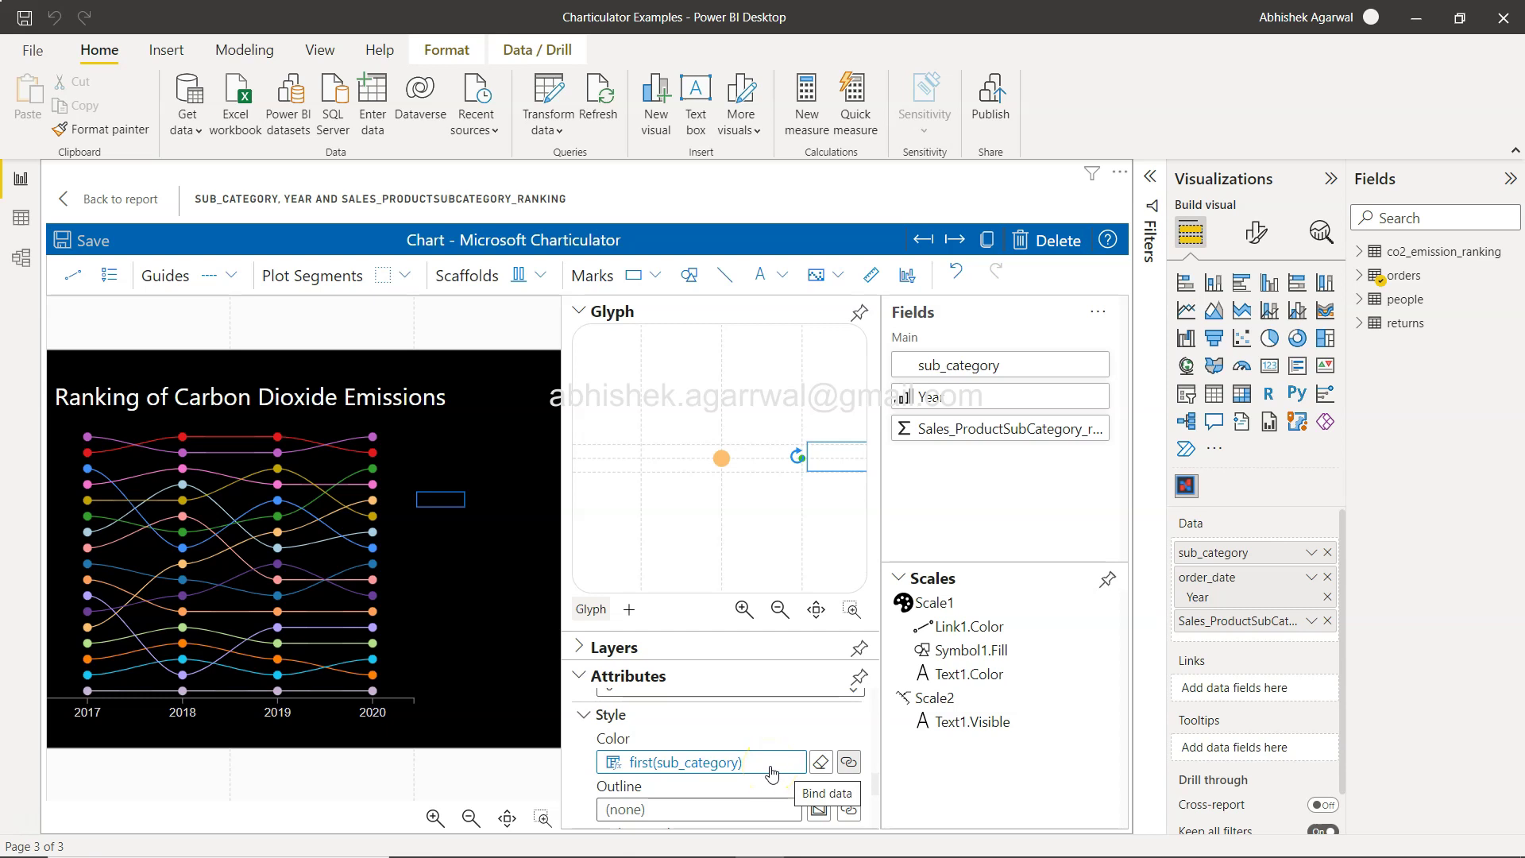
scroll(772, 772, "down", 2)
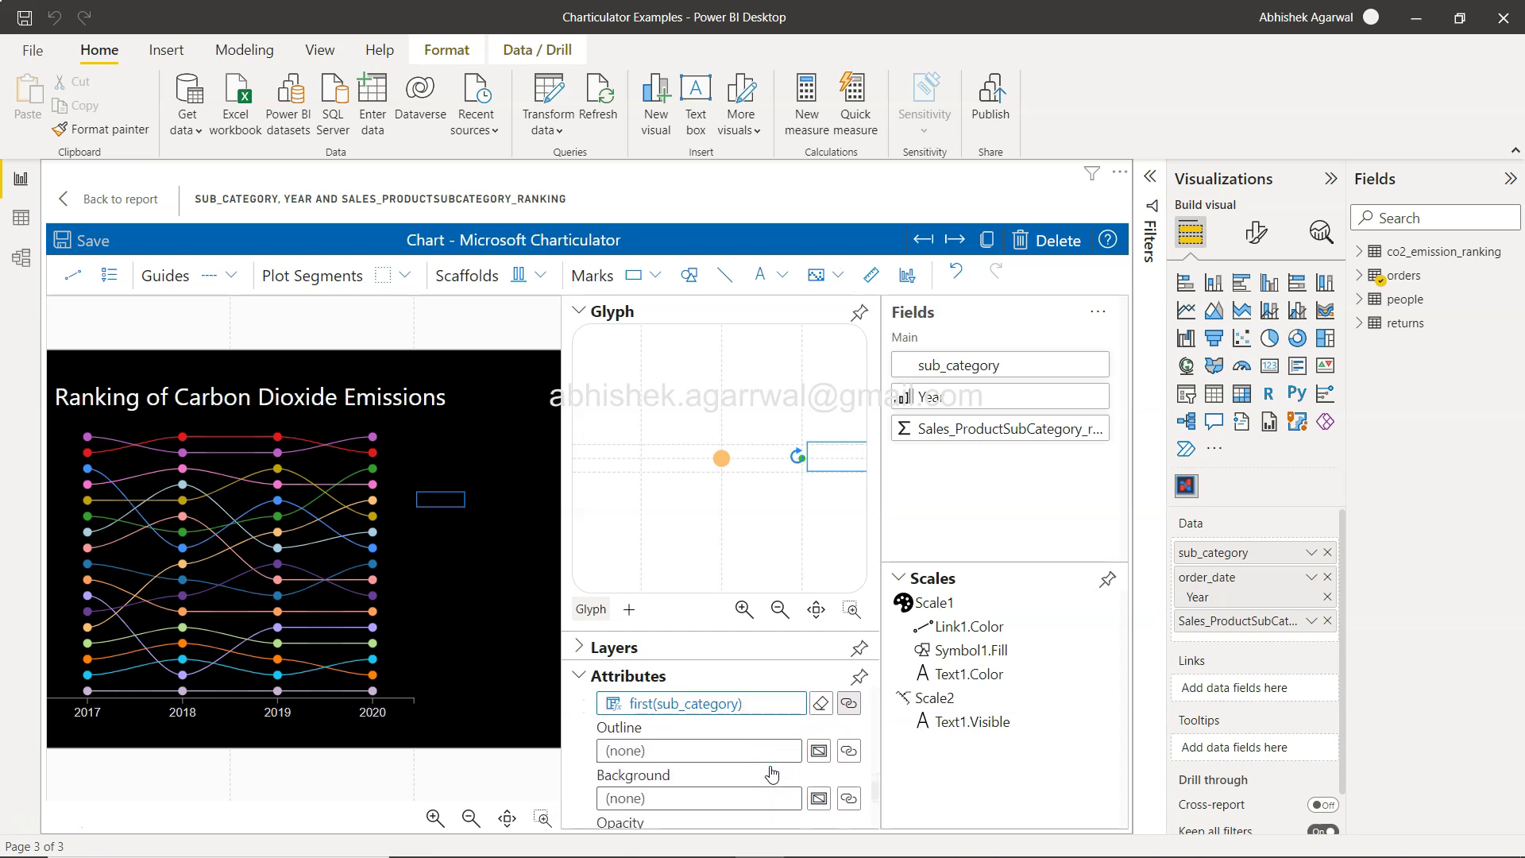
scroll(783, 768, "up", 1)
left_click(785, 713)
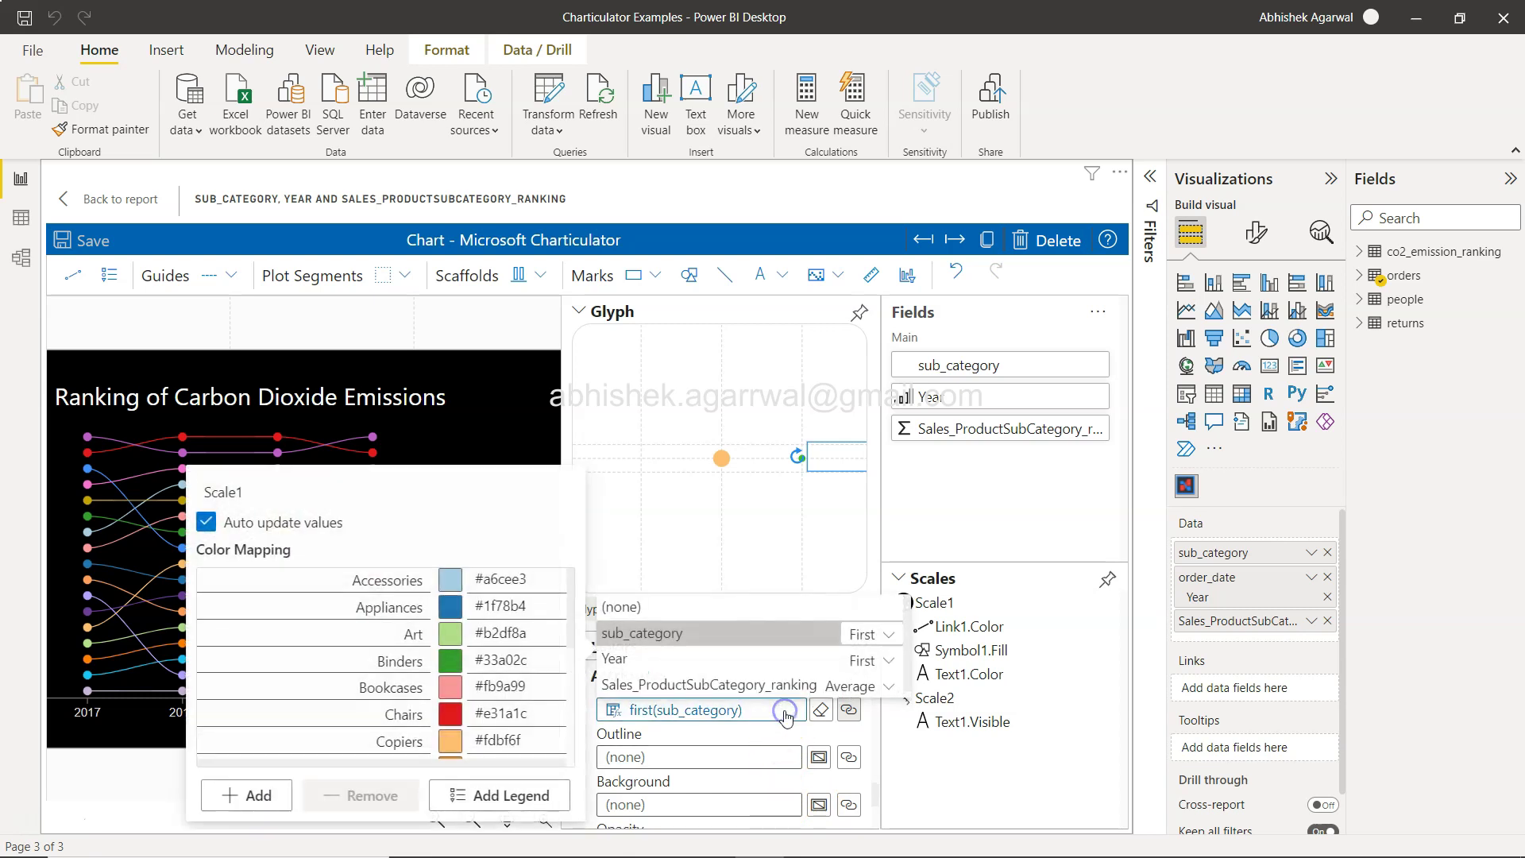
scroll(468, 698, "down", 1)
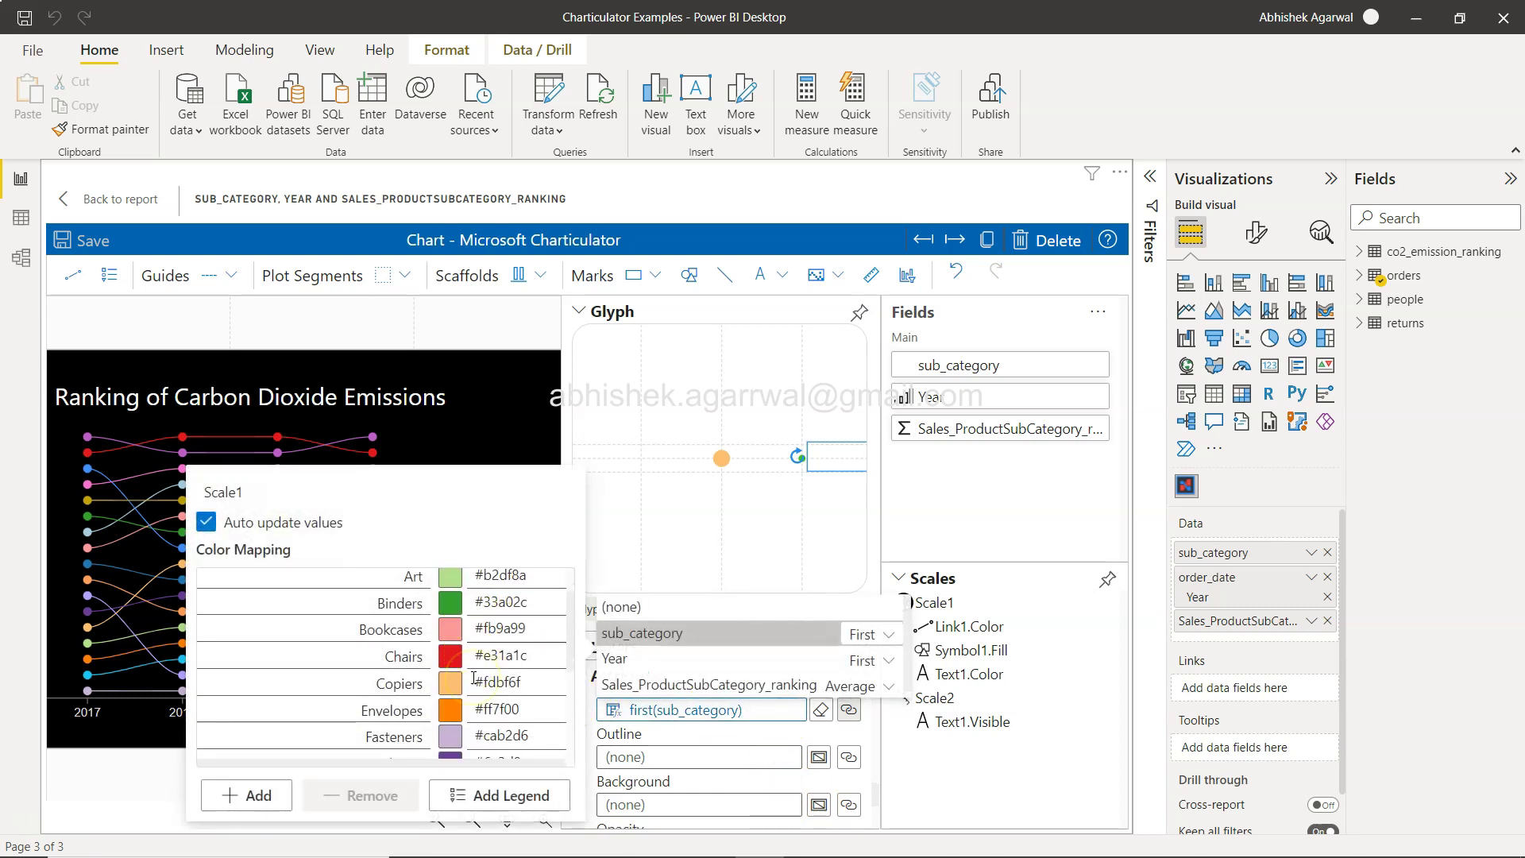
scroll(468, 704, "up", 1)
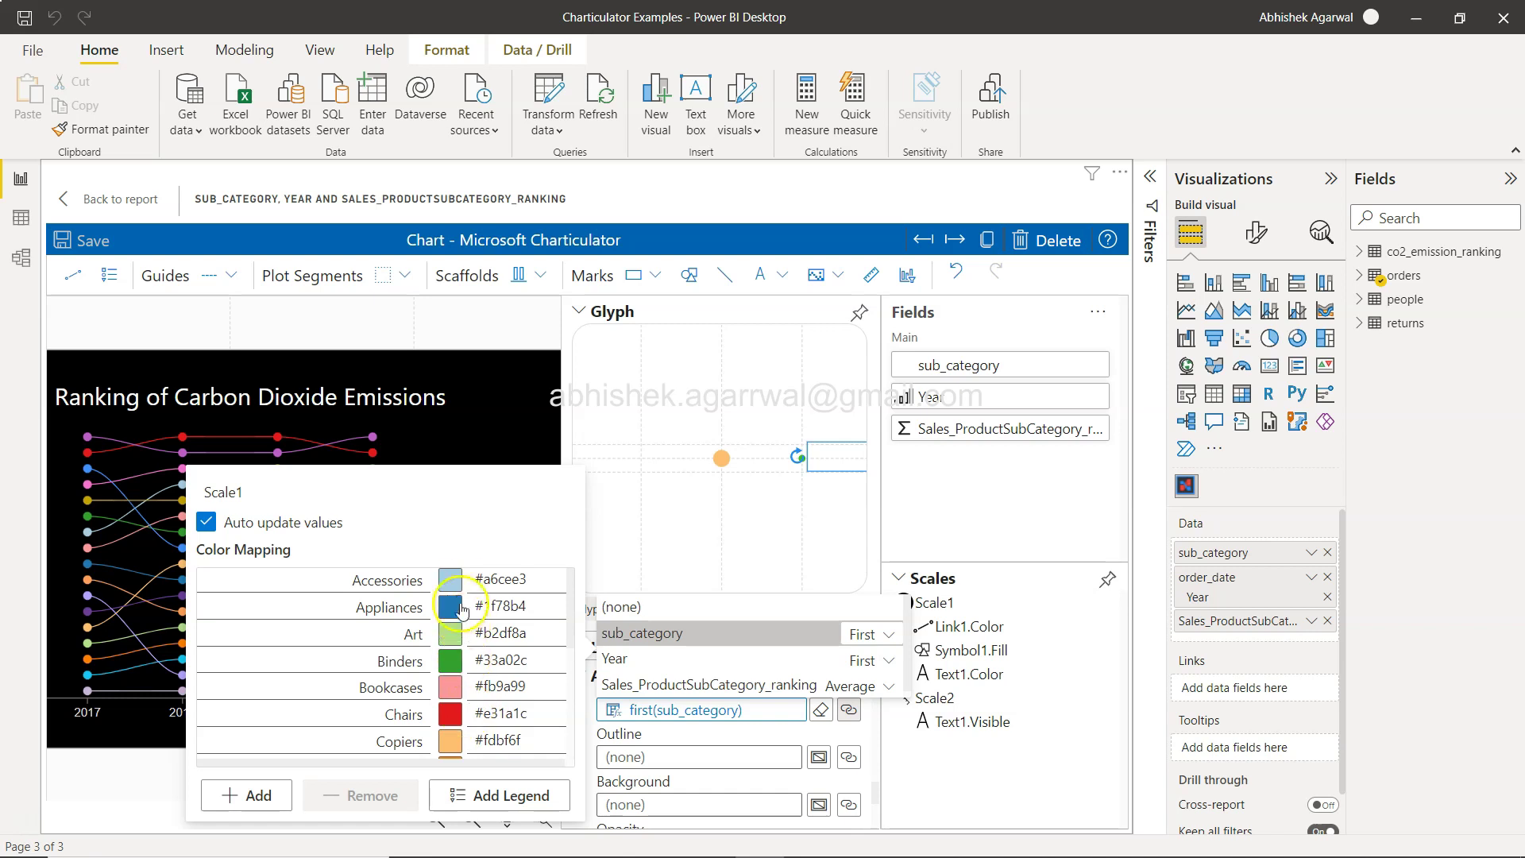
left_click(461, 586)
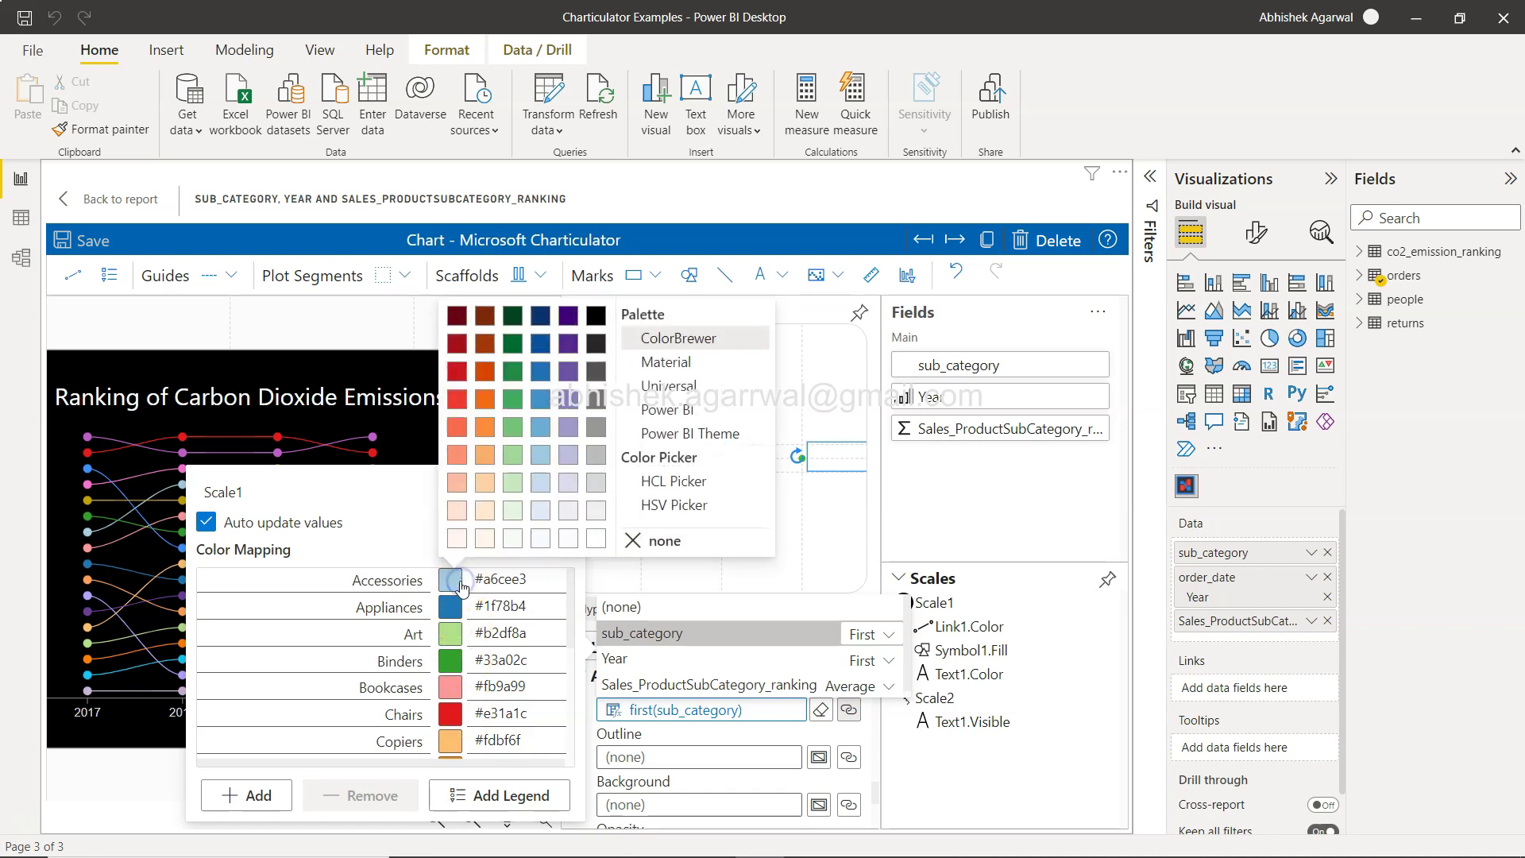
left_click(538, 518)
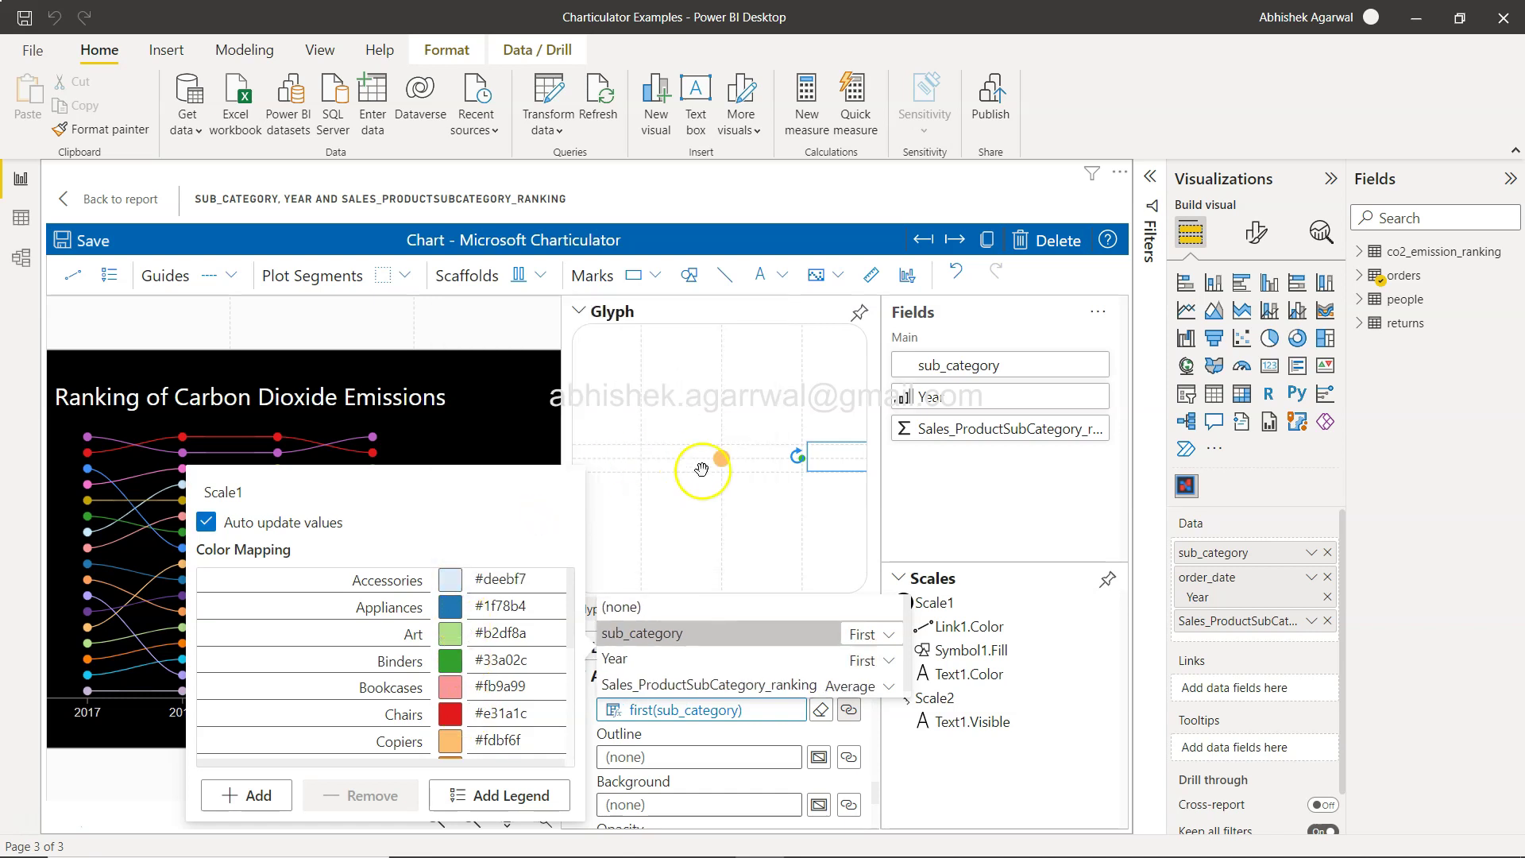
left_click(782, 742)
Step: Narrow the plot segment from its outer edge after 2020 to leave more room for labels, and reselect the Text1 label
left_click_drag(425, 443, 323, 586)
left_click(367, 509)
left_click_drag(367, 509, 349, 441)
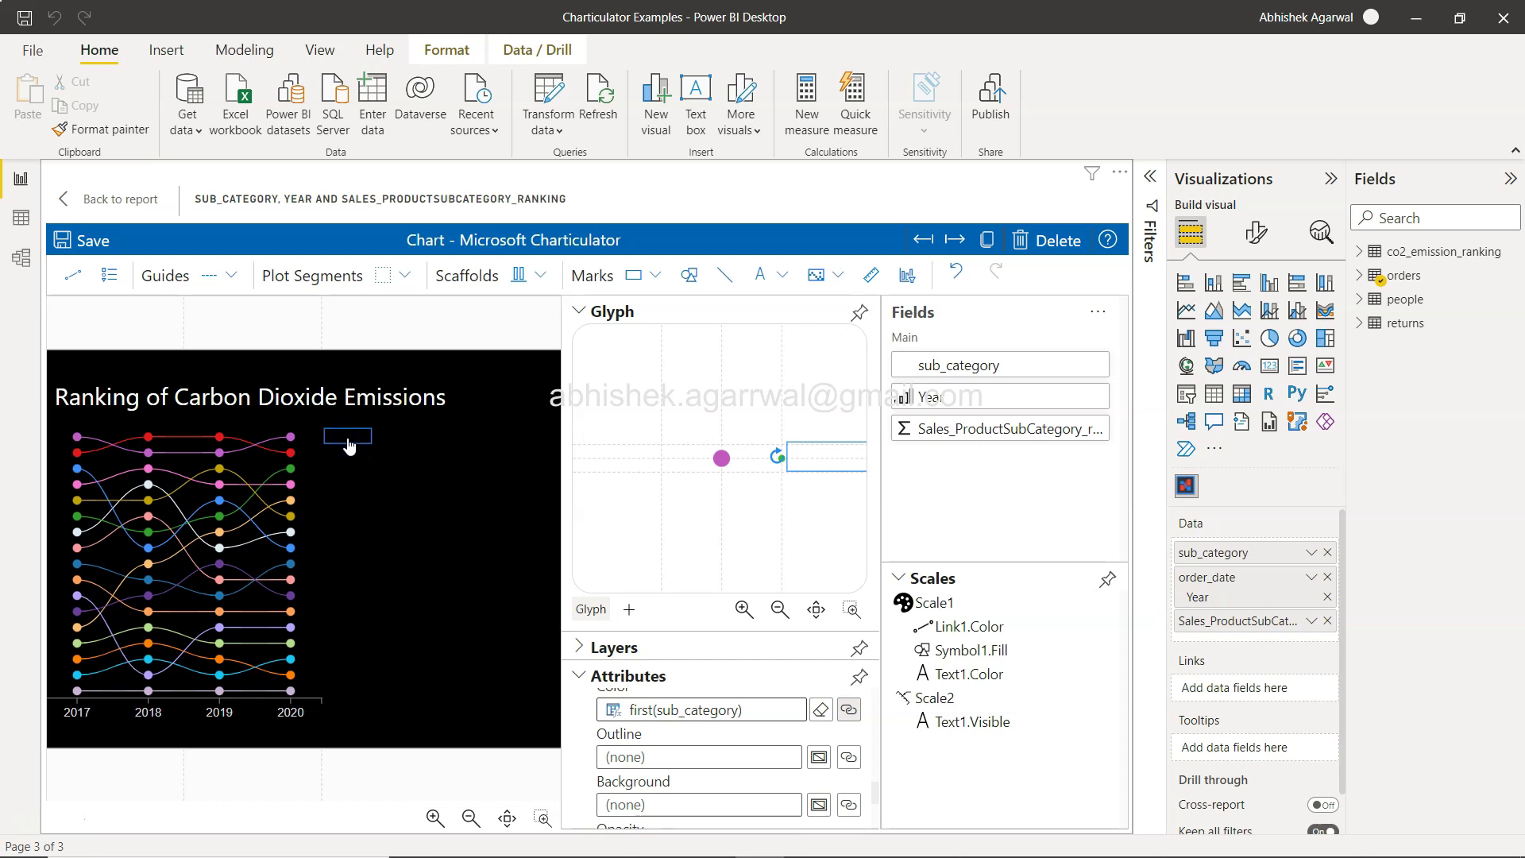
Step: Try lowering the Text1 label's opacity and bring it back to 1
scroll(721, 727, "down", 2)
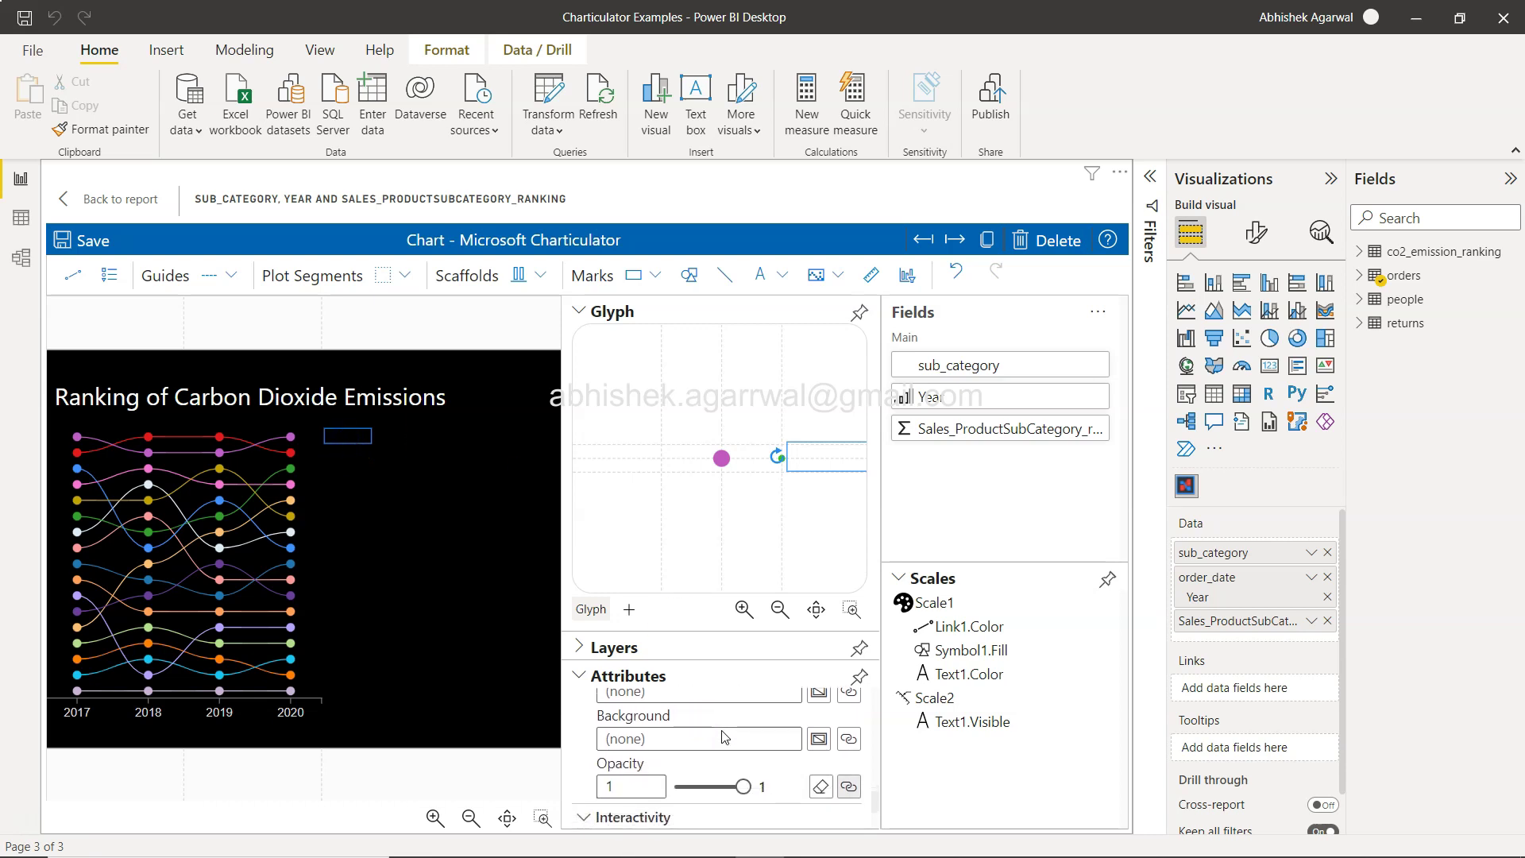
left_click_drag(743, 787, 695, 790)
left_click_drag(685, 791, 757, 791)
left_click(668, 689)
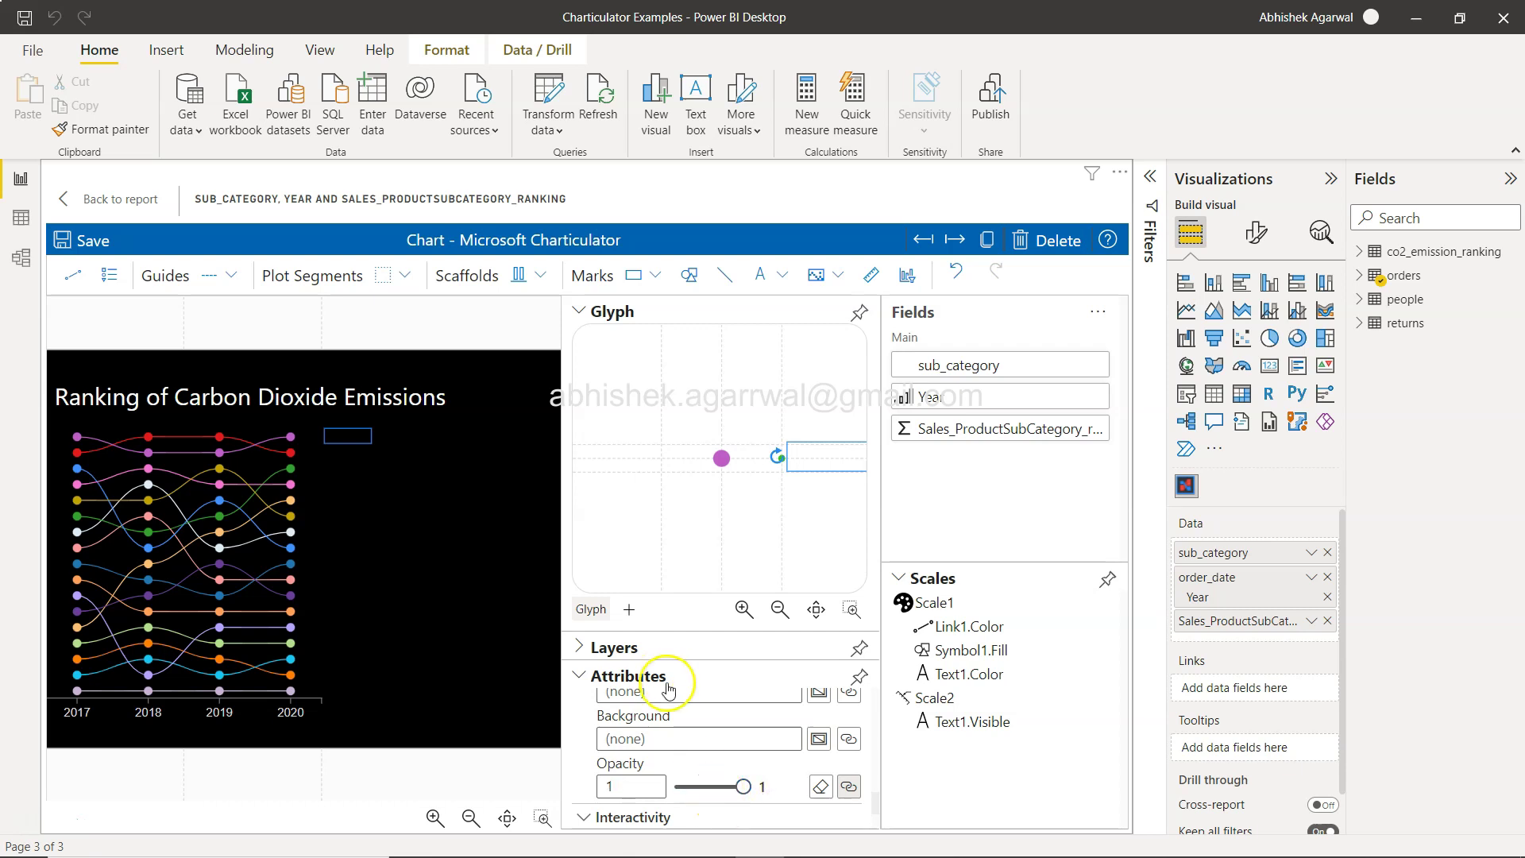
Step: Set the Text1 label's background color to white (#ffffff)
left_click(818, 739)
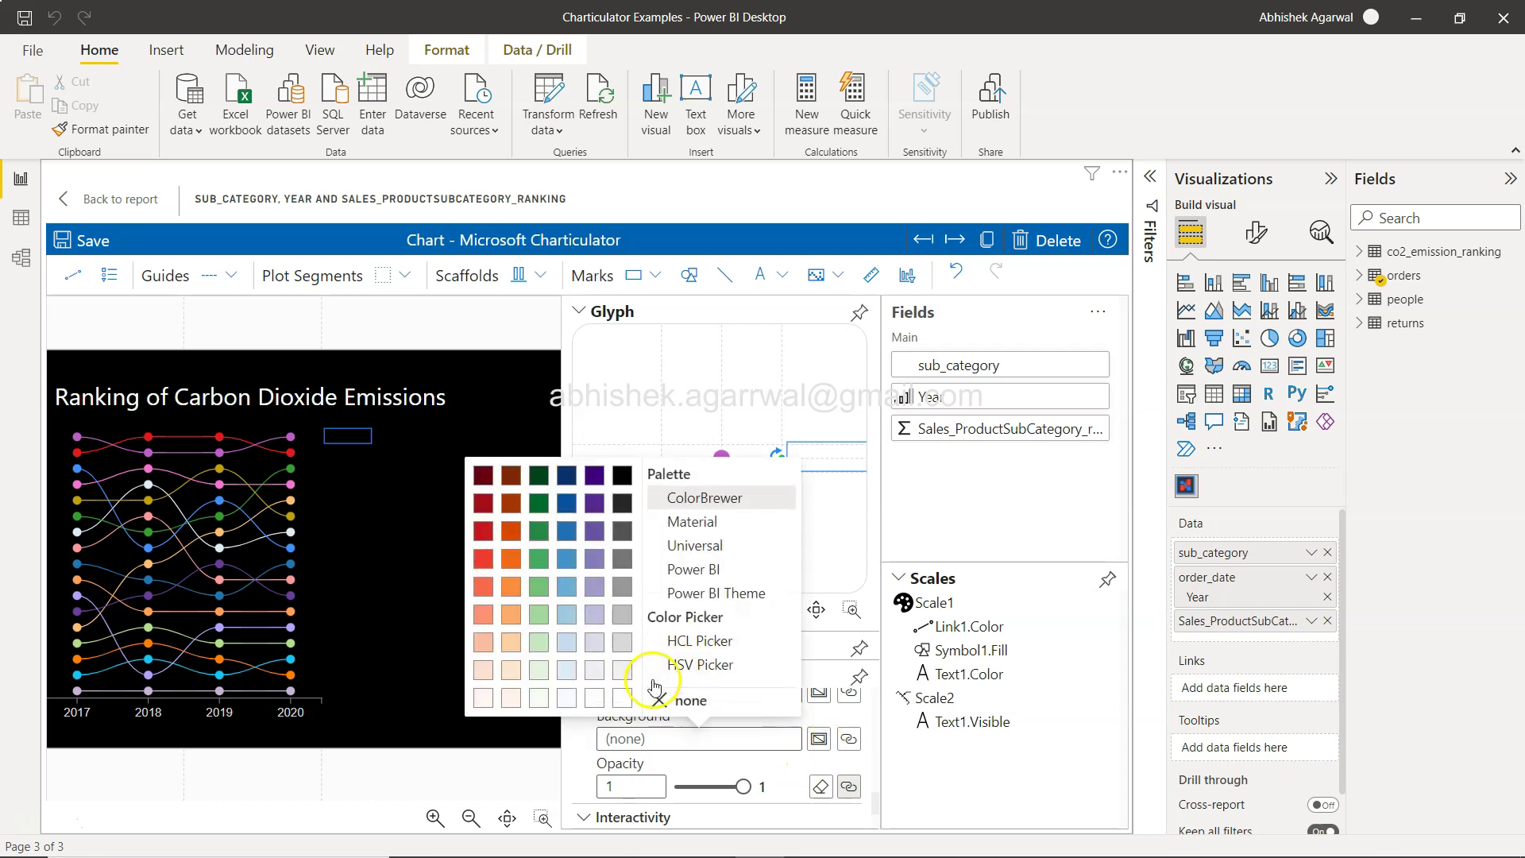
left_click(627, 694)
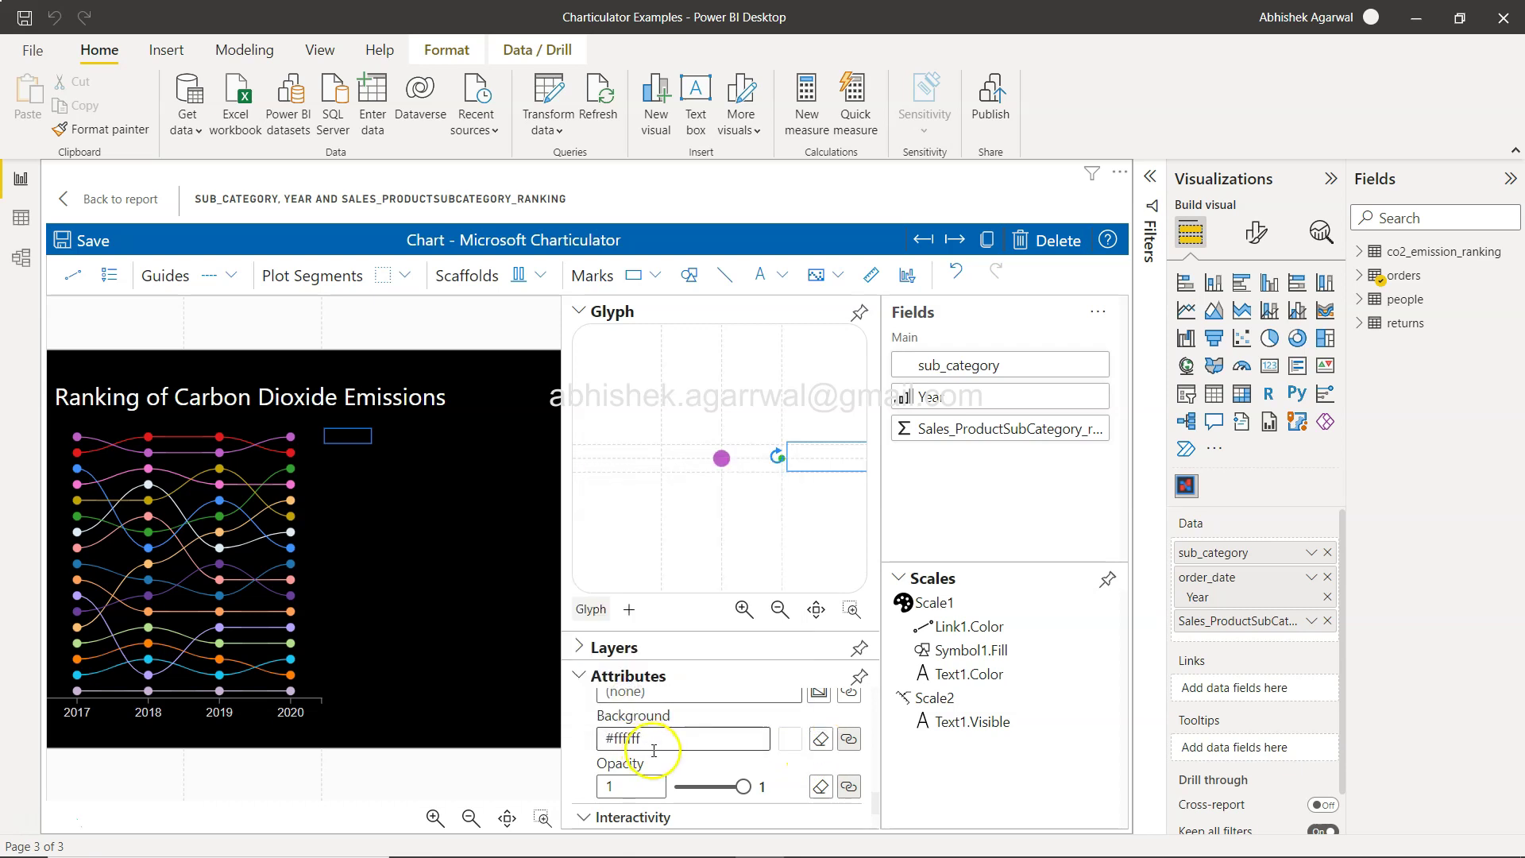
scroll(790, 770, "down", 1)
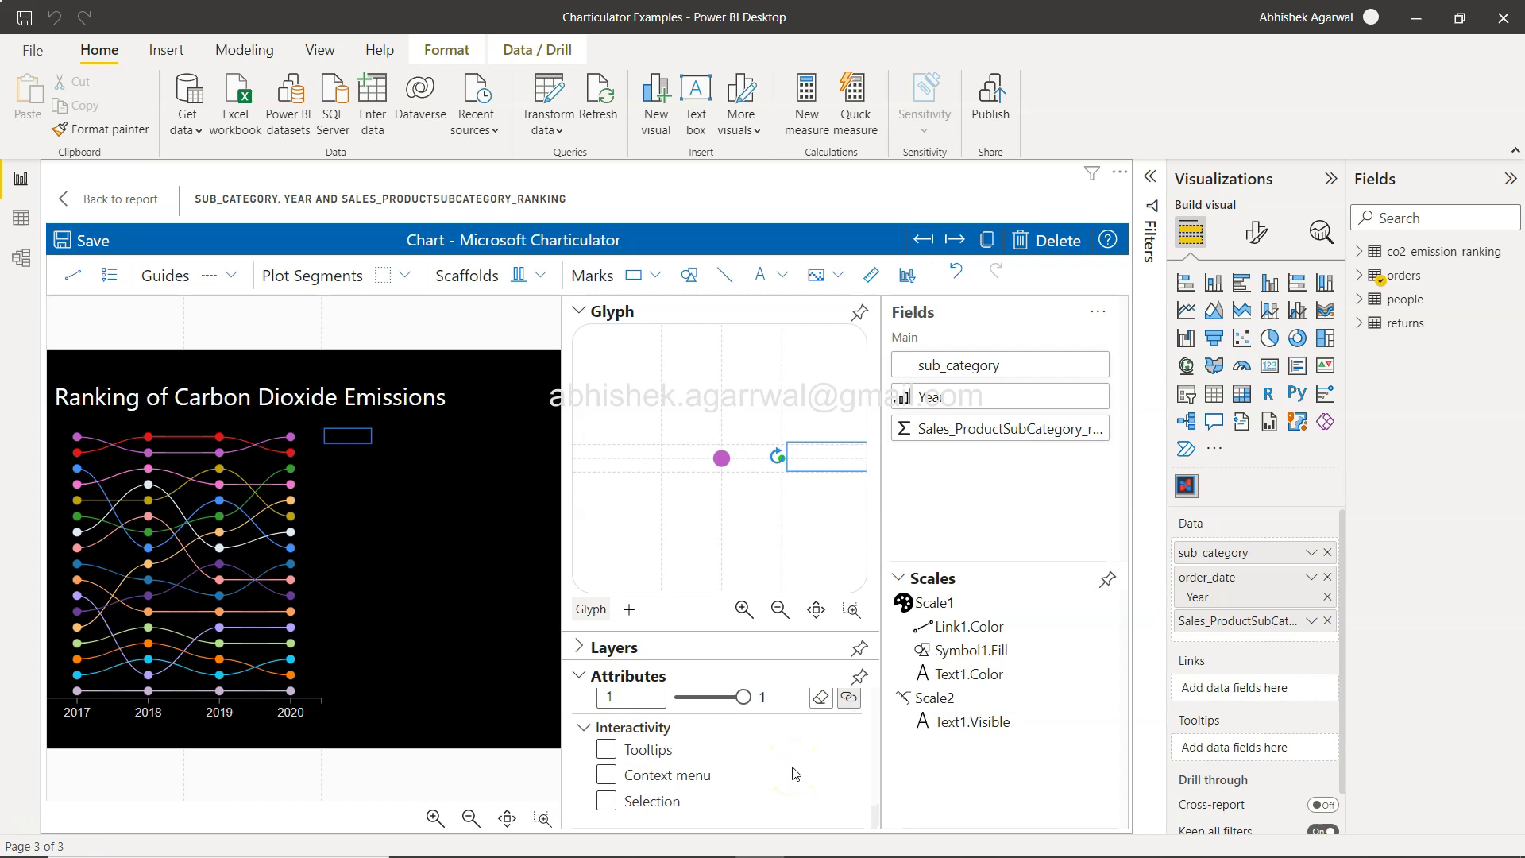
scroll(795, 773, "up", 1)
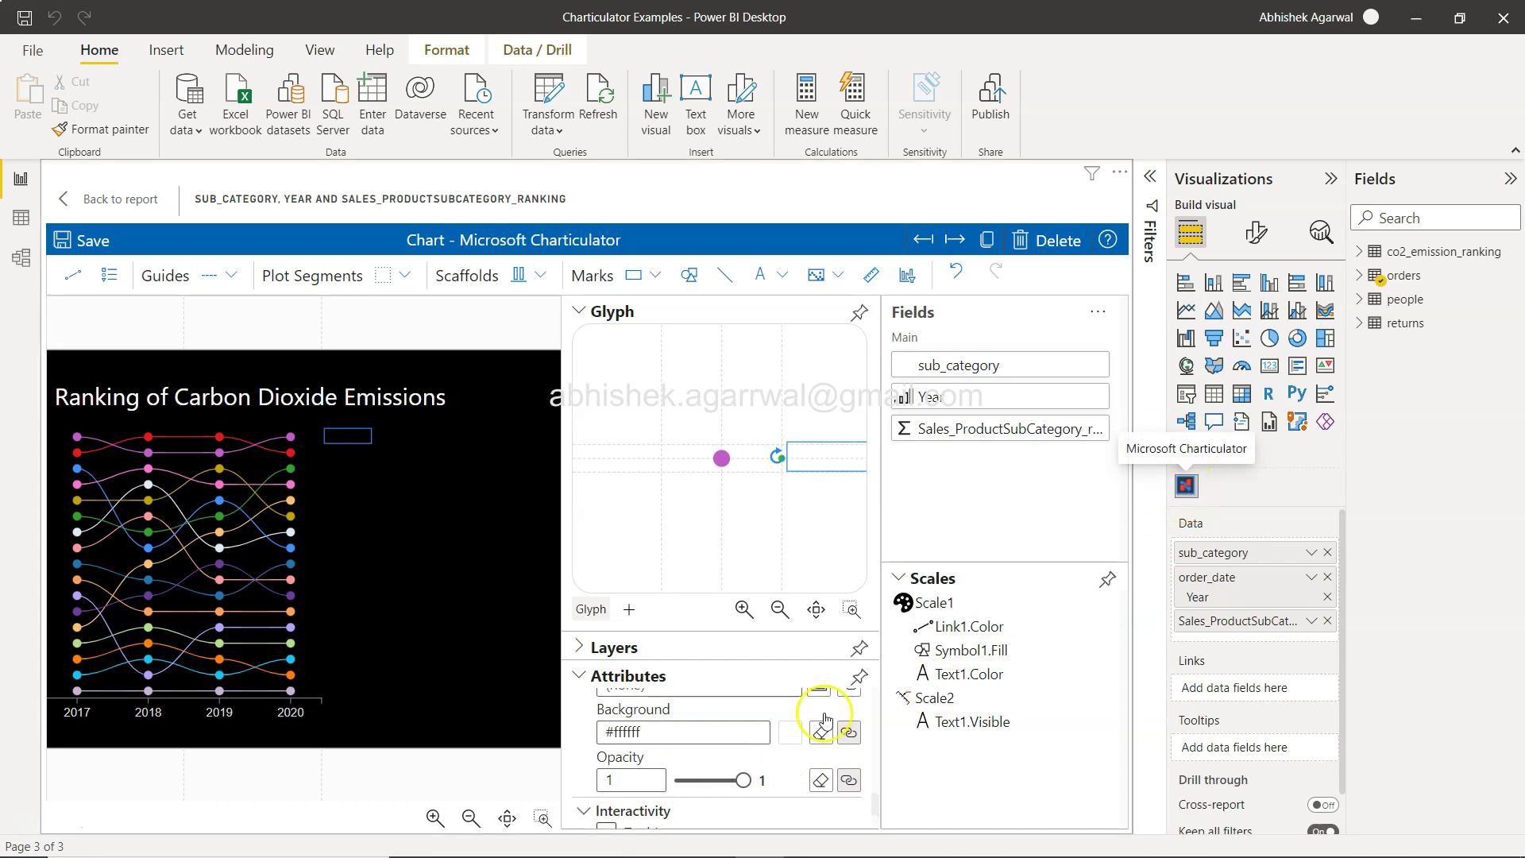
scroll(727, 771, "up", 1)
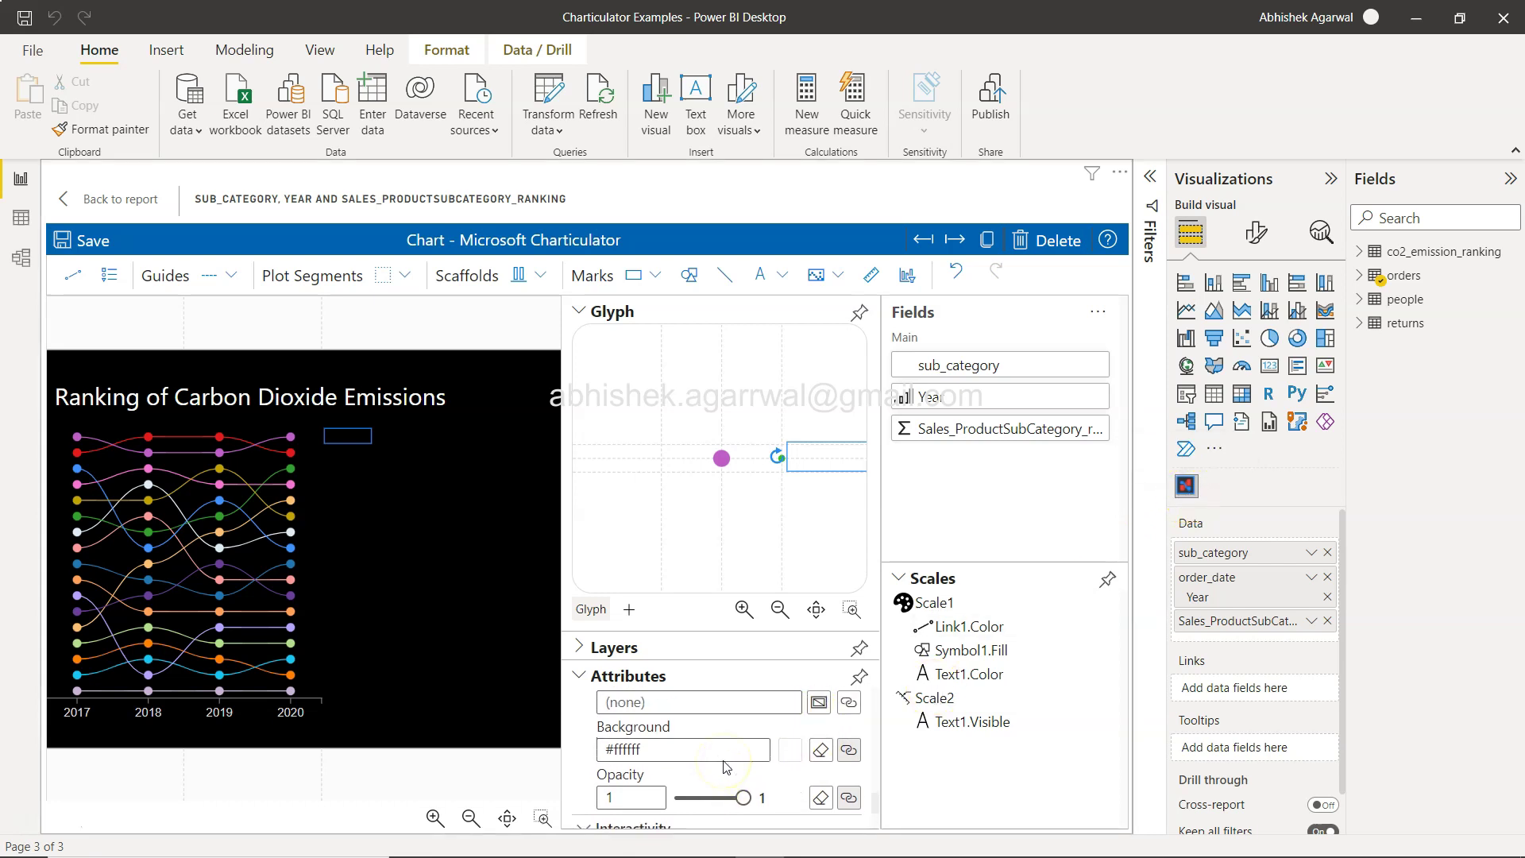
Step: Try the middle Anchor Y alignment for the Text1 label and switch it back to bottom
scroll(726, 766, "up", 3)
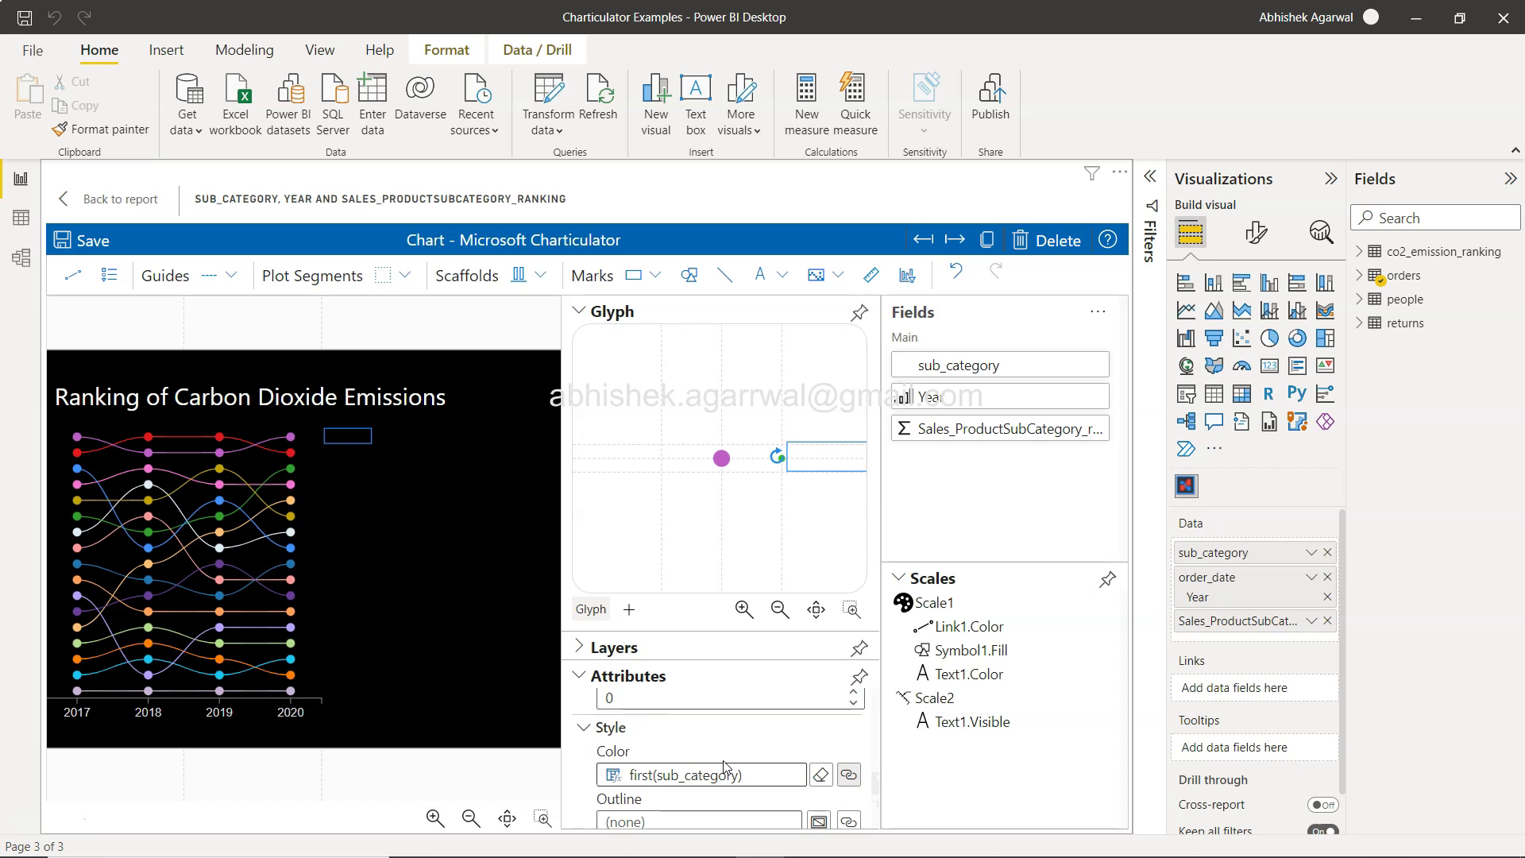
scroll(725, 764, "up", 2)
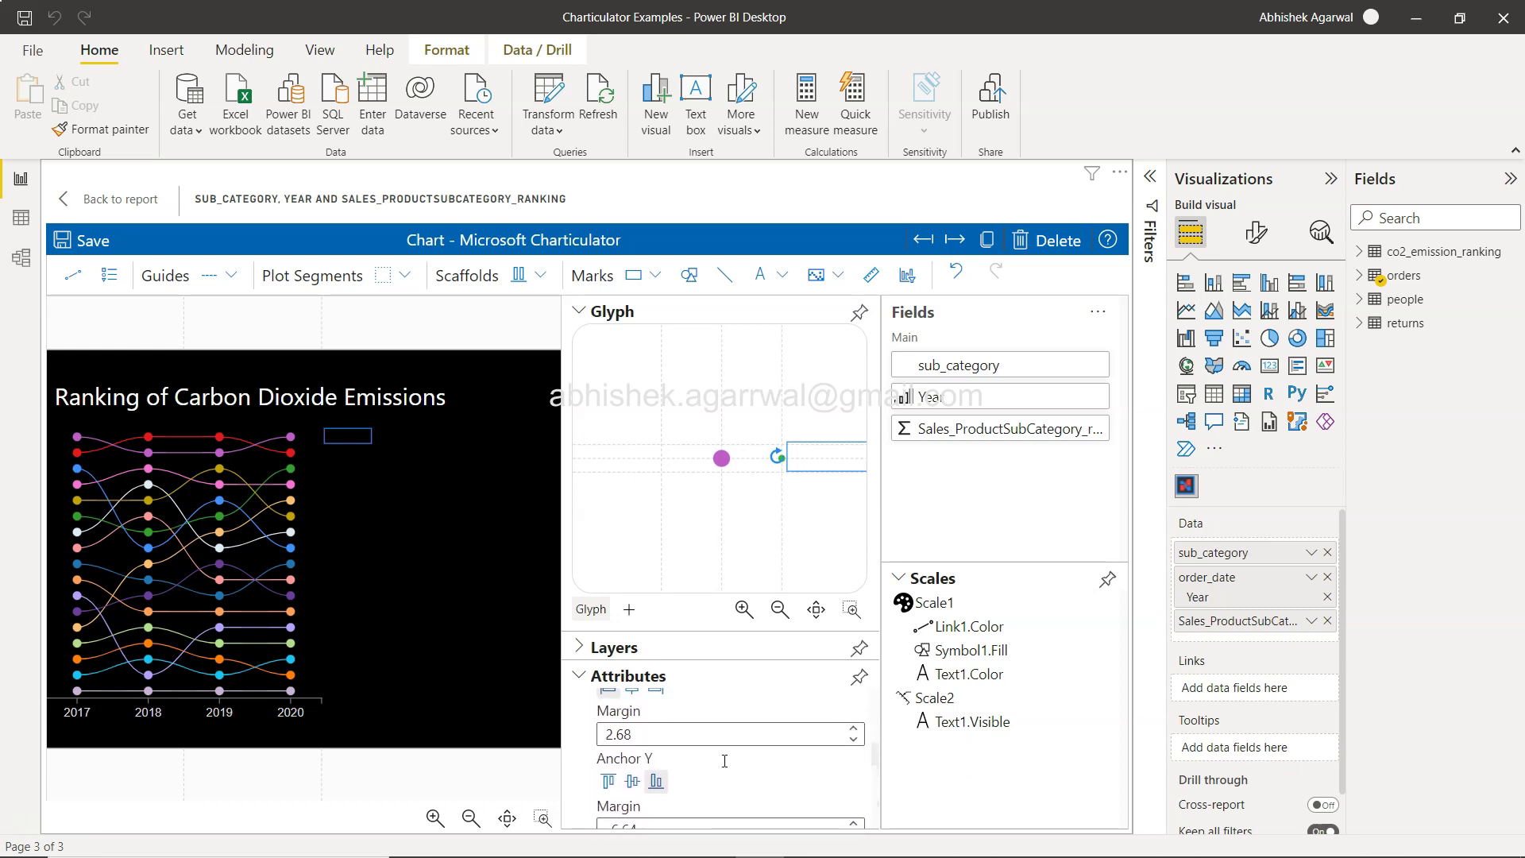
left_click(632, 781)
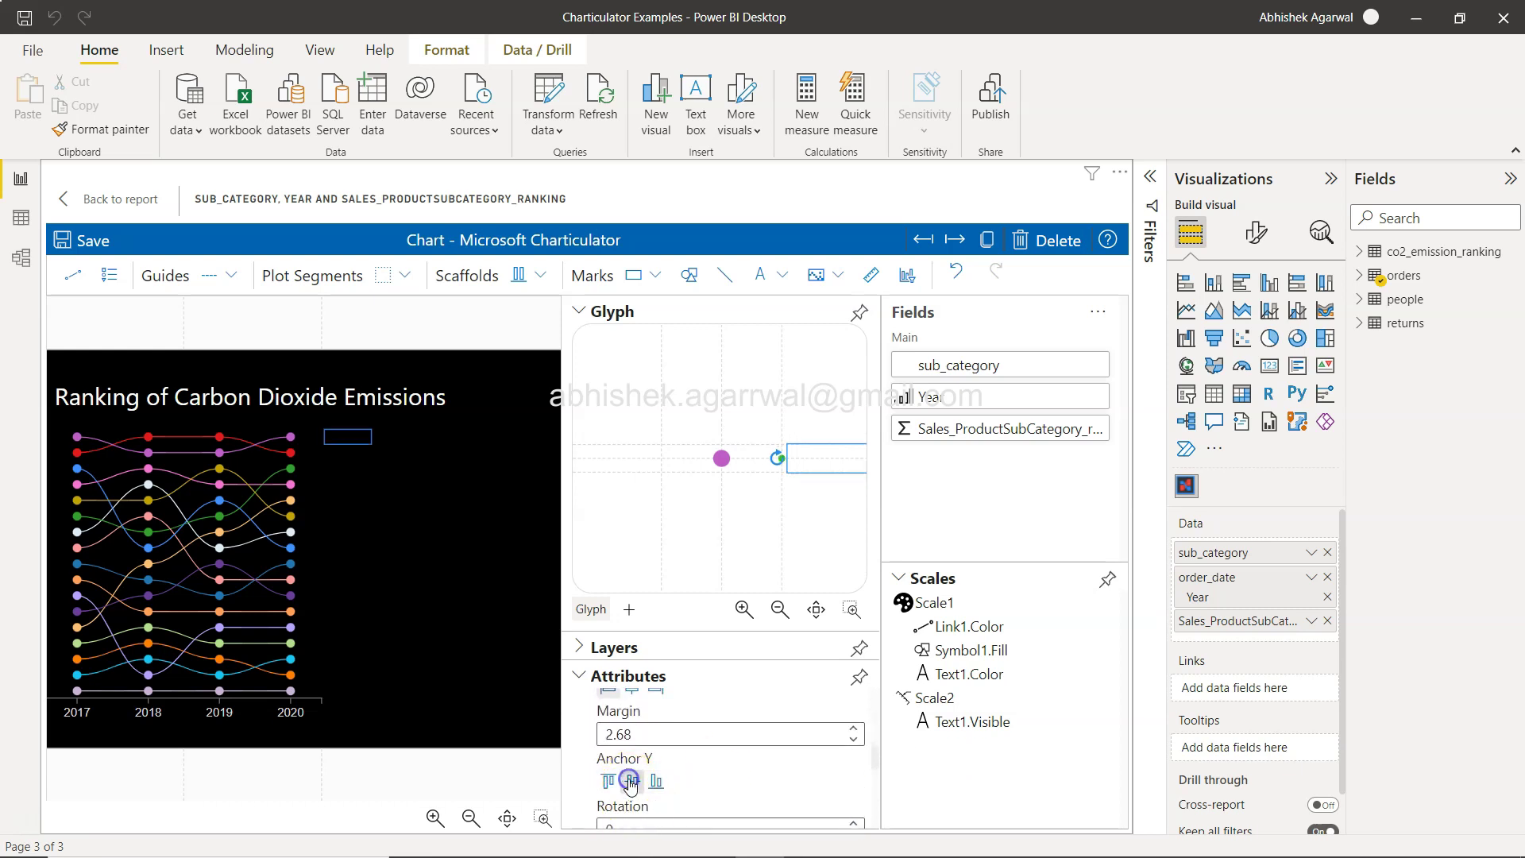
left_click(632, 781)
left_click(656, 781)
Step: Lower the Text1 label's Anchor X margin to -34.32 so the label starts at the data point
scroll(656, 782, "up", 1)
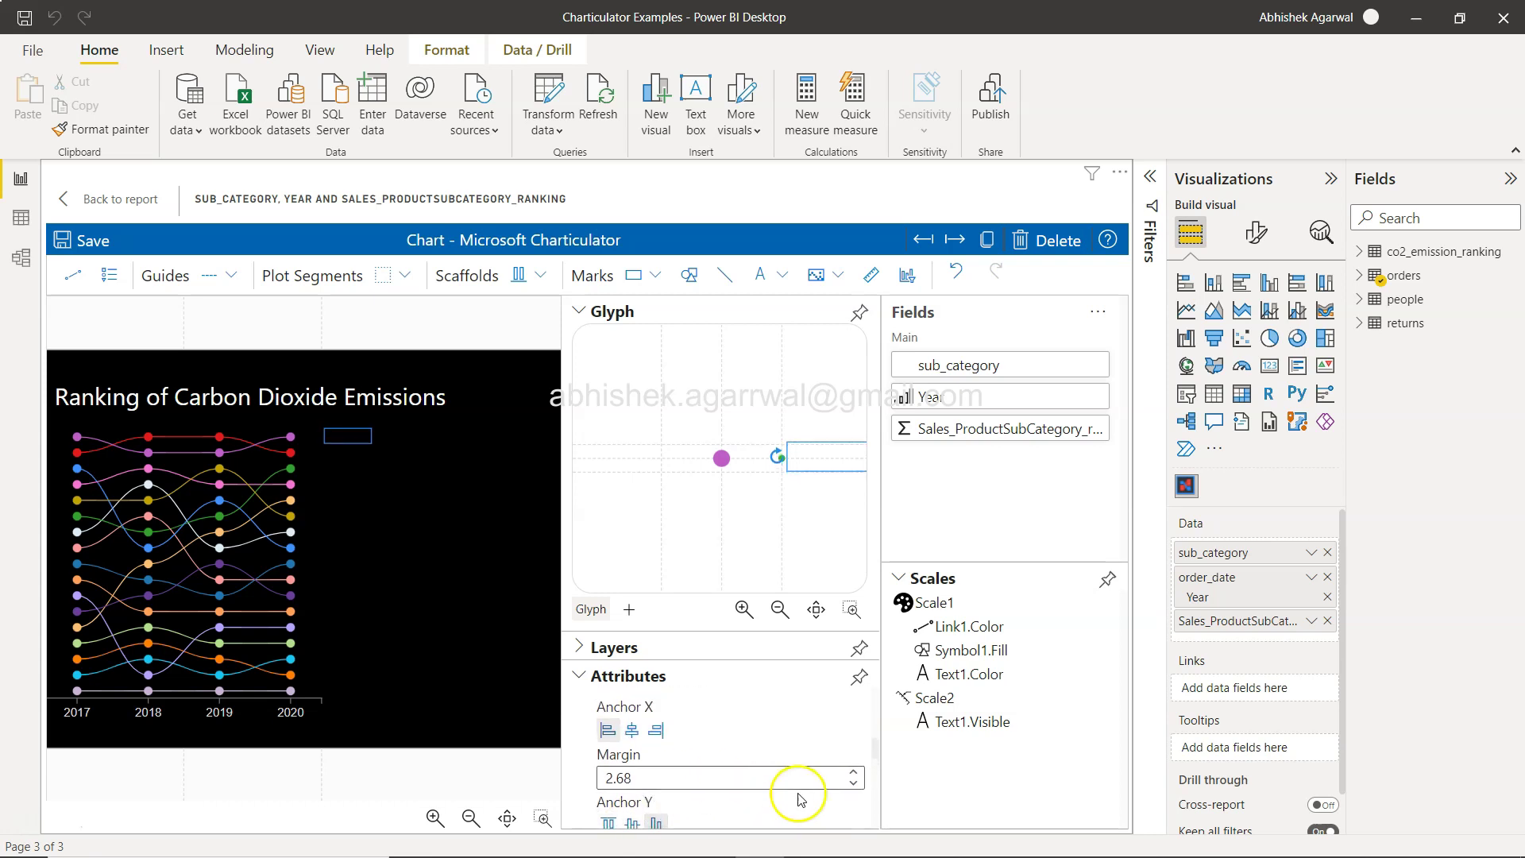
left_click(853, 783)
left_click(853, 783)
left_click(853, 784)
left_click(853, 784)
left_click(853, 783)
left_click(853, 783)
left_click(853, 783)
left_click(853, 783)
left_click(853, 783)
left_click(853, 784)
left_click(853, 783)
left_click(853, 783)
left_click(853, 783)
left_click(853, 783)
left_click(853, 783)
left_click(853, 784)
left_click(853, 783)
left_click(853, 783)
left_click(853, 783)
left_click(853, 783)
left_click(853, 783)
left_click(853, 783)
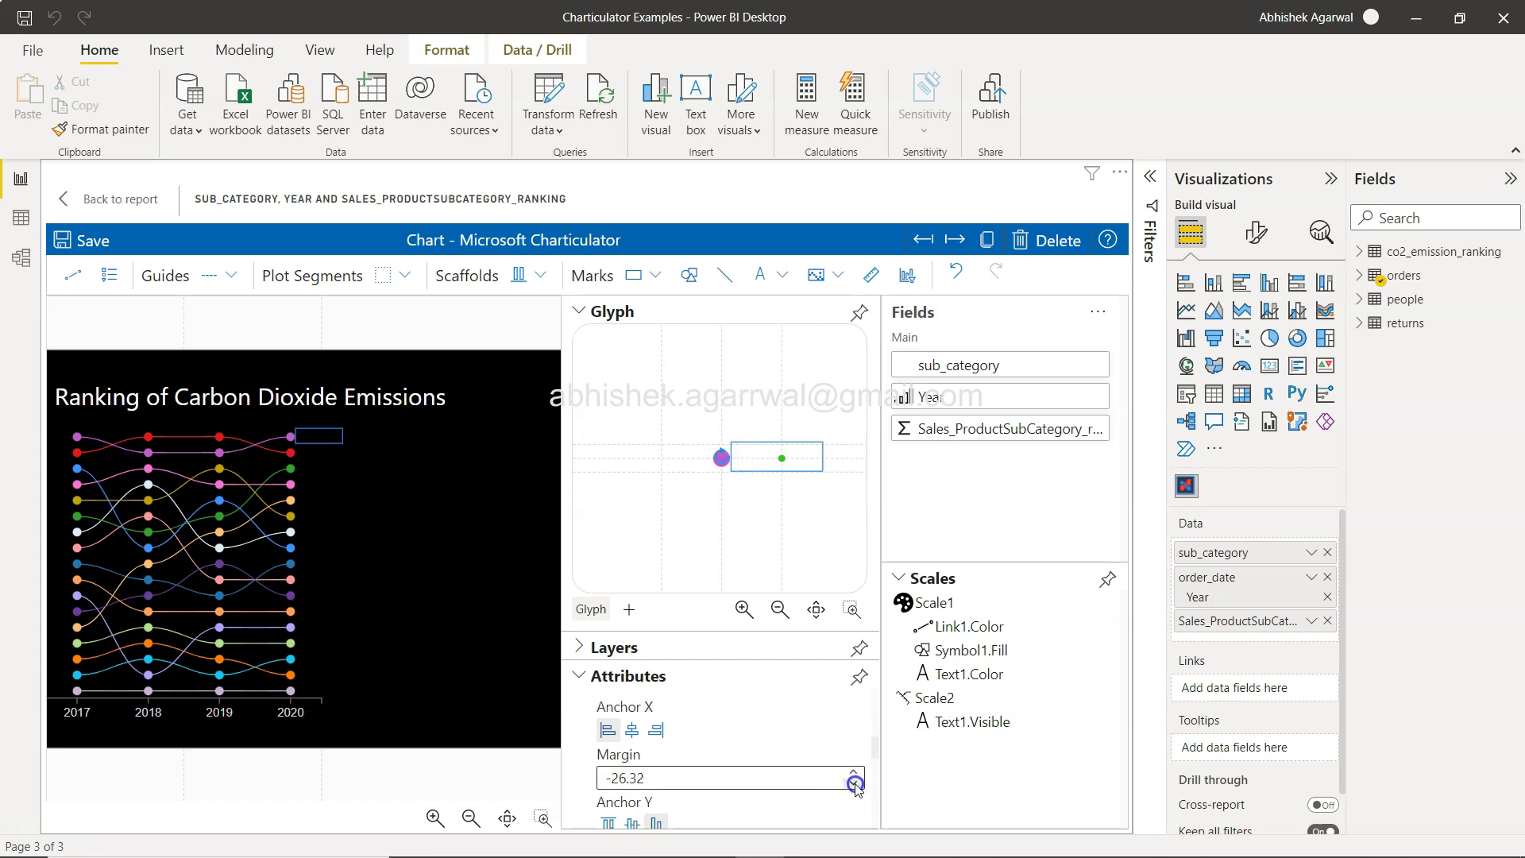
left_click(853, 783)
left_click(853, 783)
left_click(853, 783)
left_click(853, 783)
left_click(853, 783)
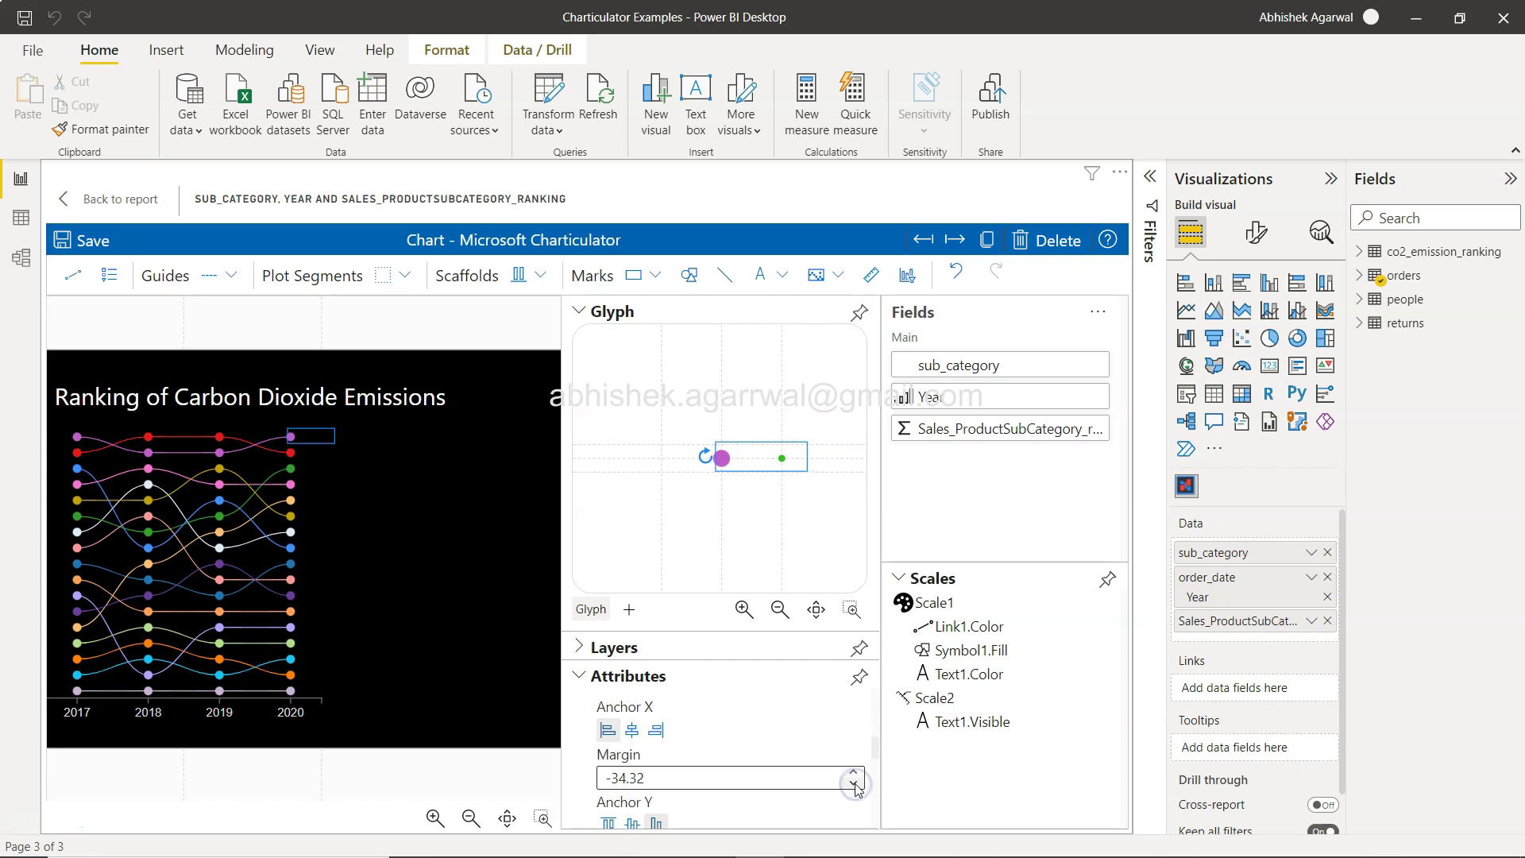
Step: Save the Charticulator chart and return to the report
left_click(88, 240)
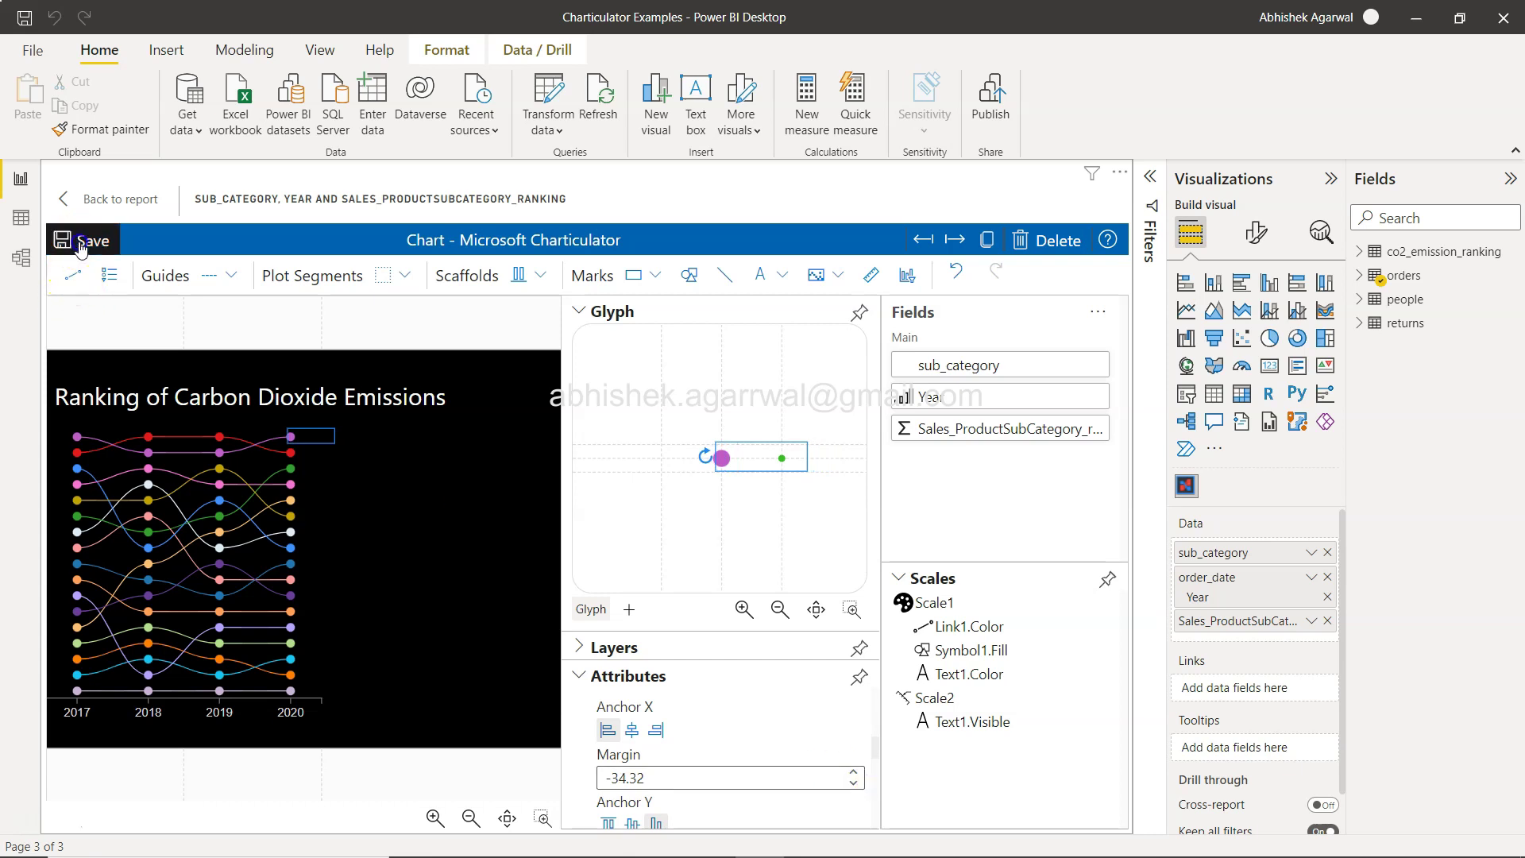
left_click(98, 209)
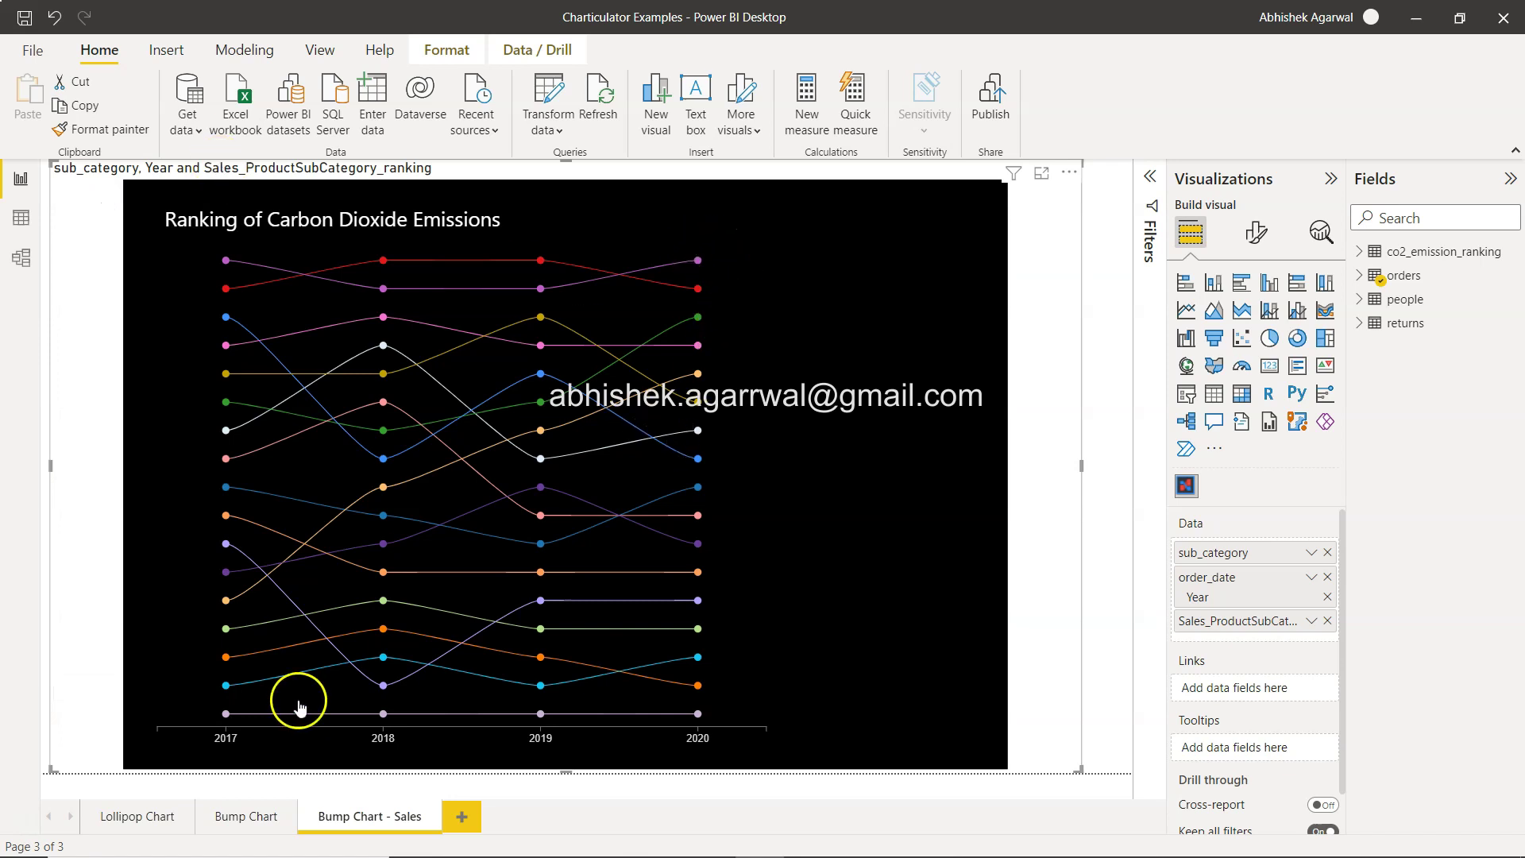
Step: Review the Lollipop Chart, Bump Chart and Bump Chart - Sales report pages, finishing on Bump Chart - Sales
left_click(143, 823)
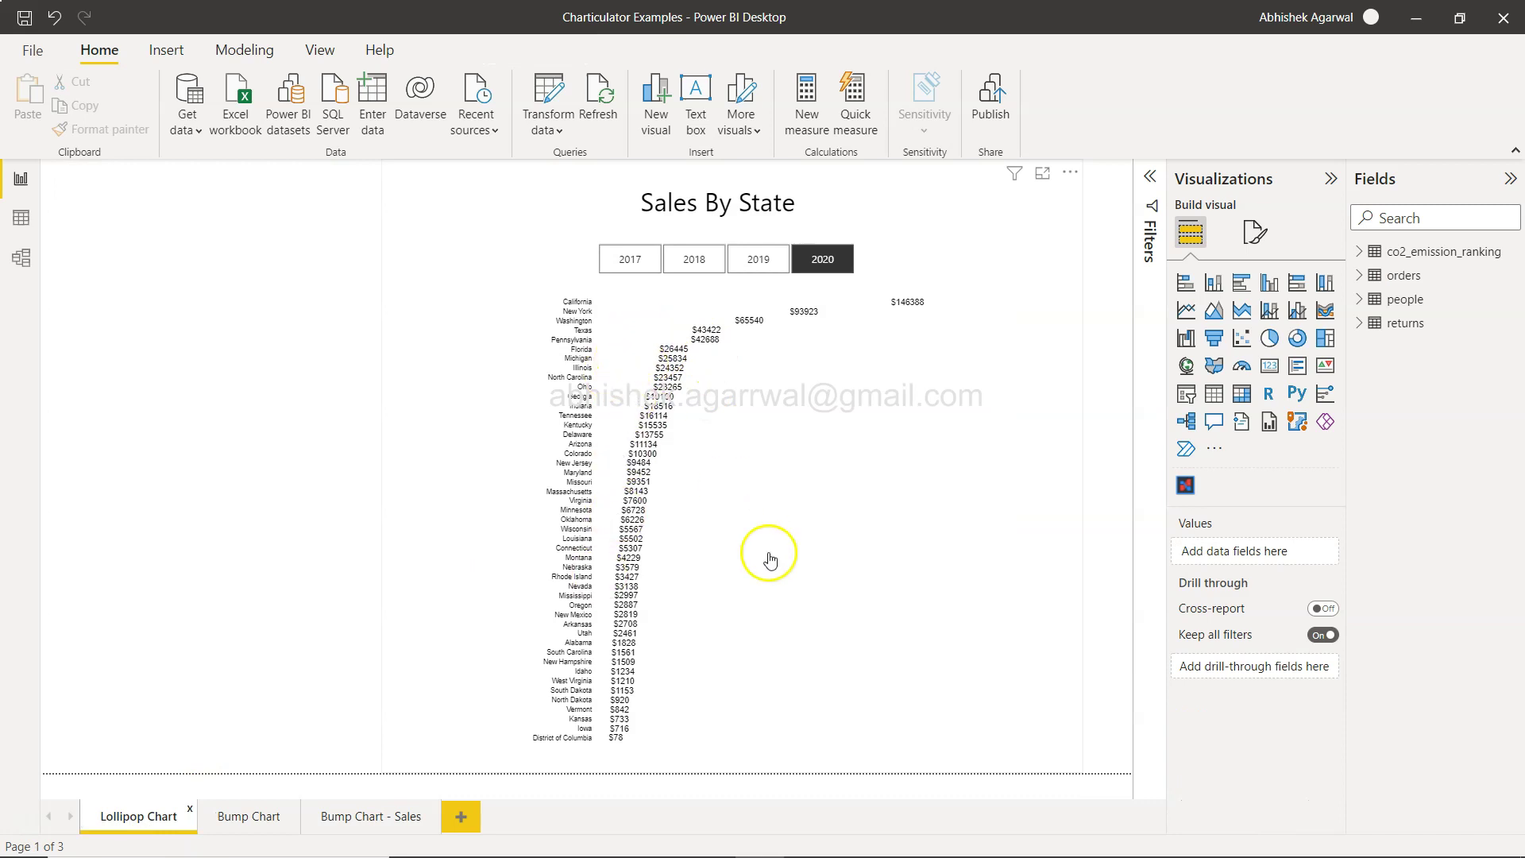
left_click(395, 817)
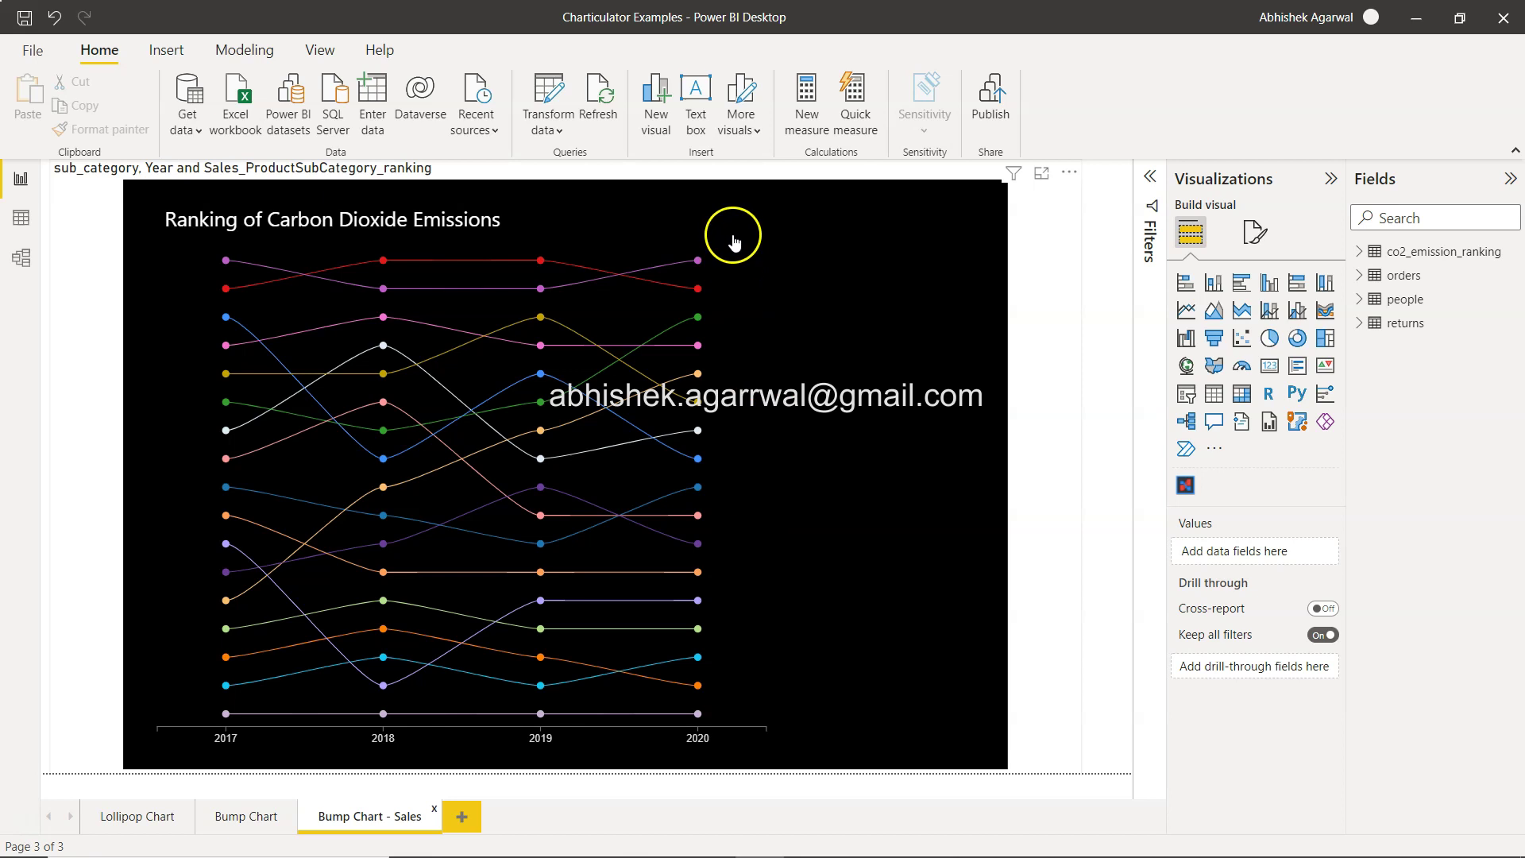
left_click(253, 818)
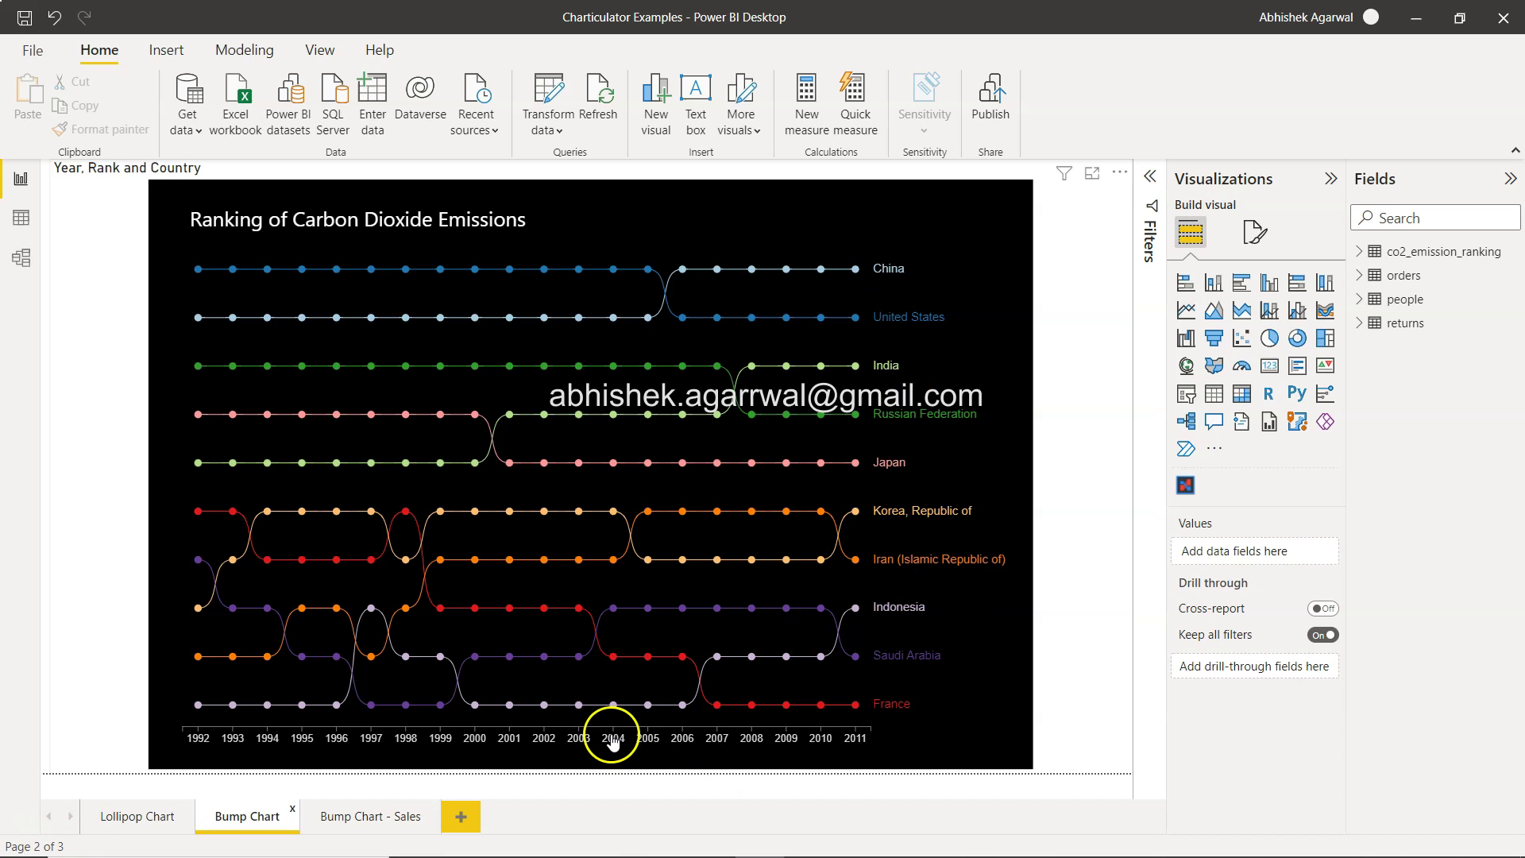
left_click(364, 818)
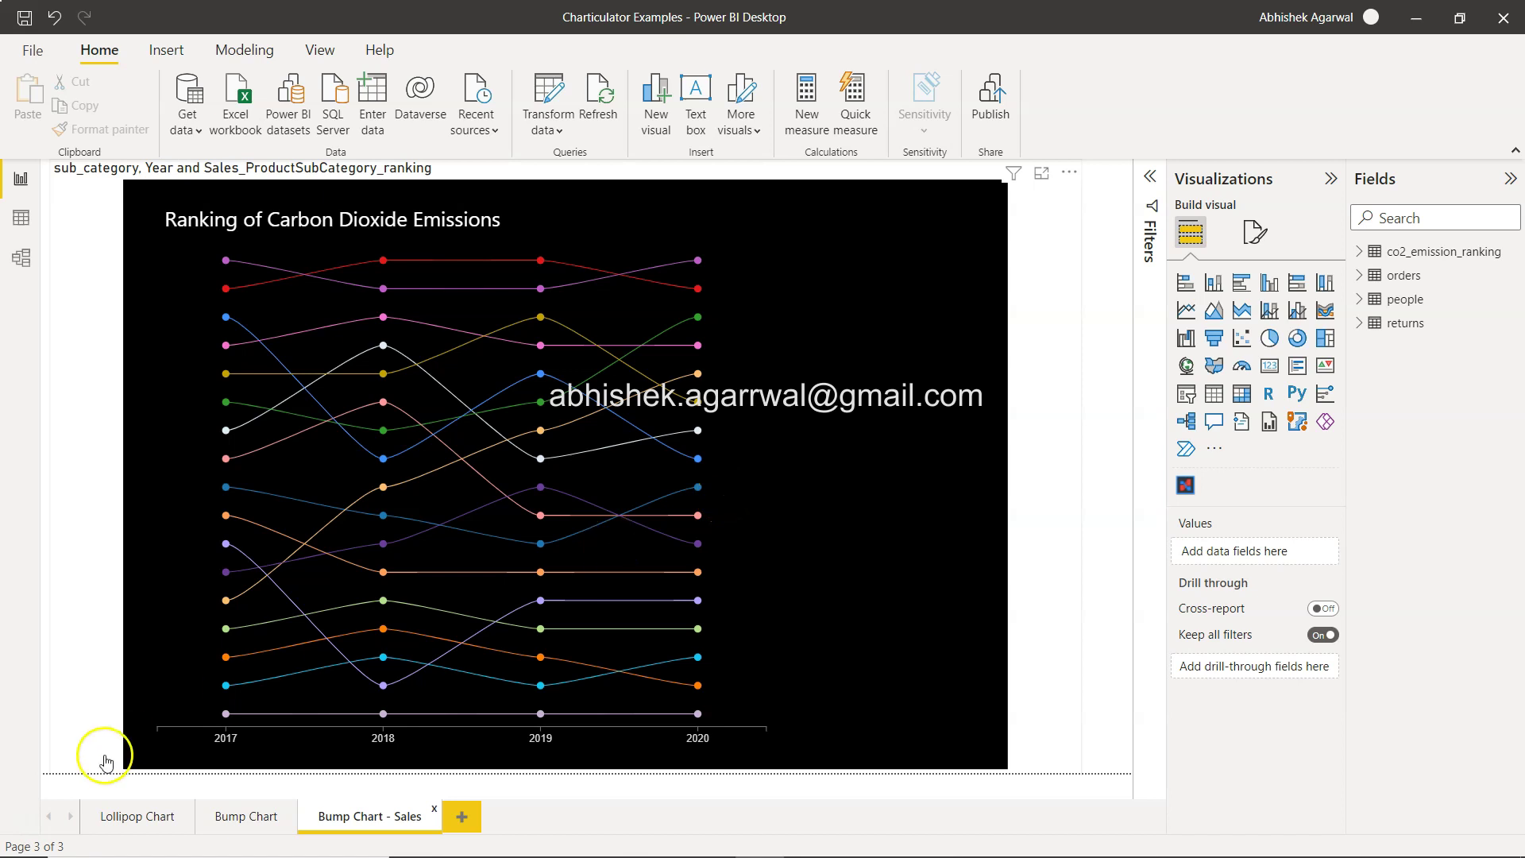
left_click(137, 816)
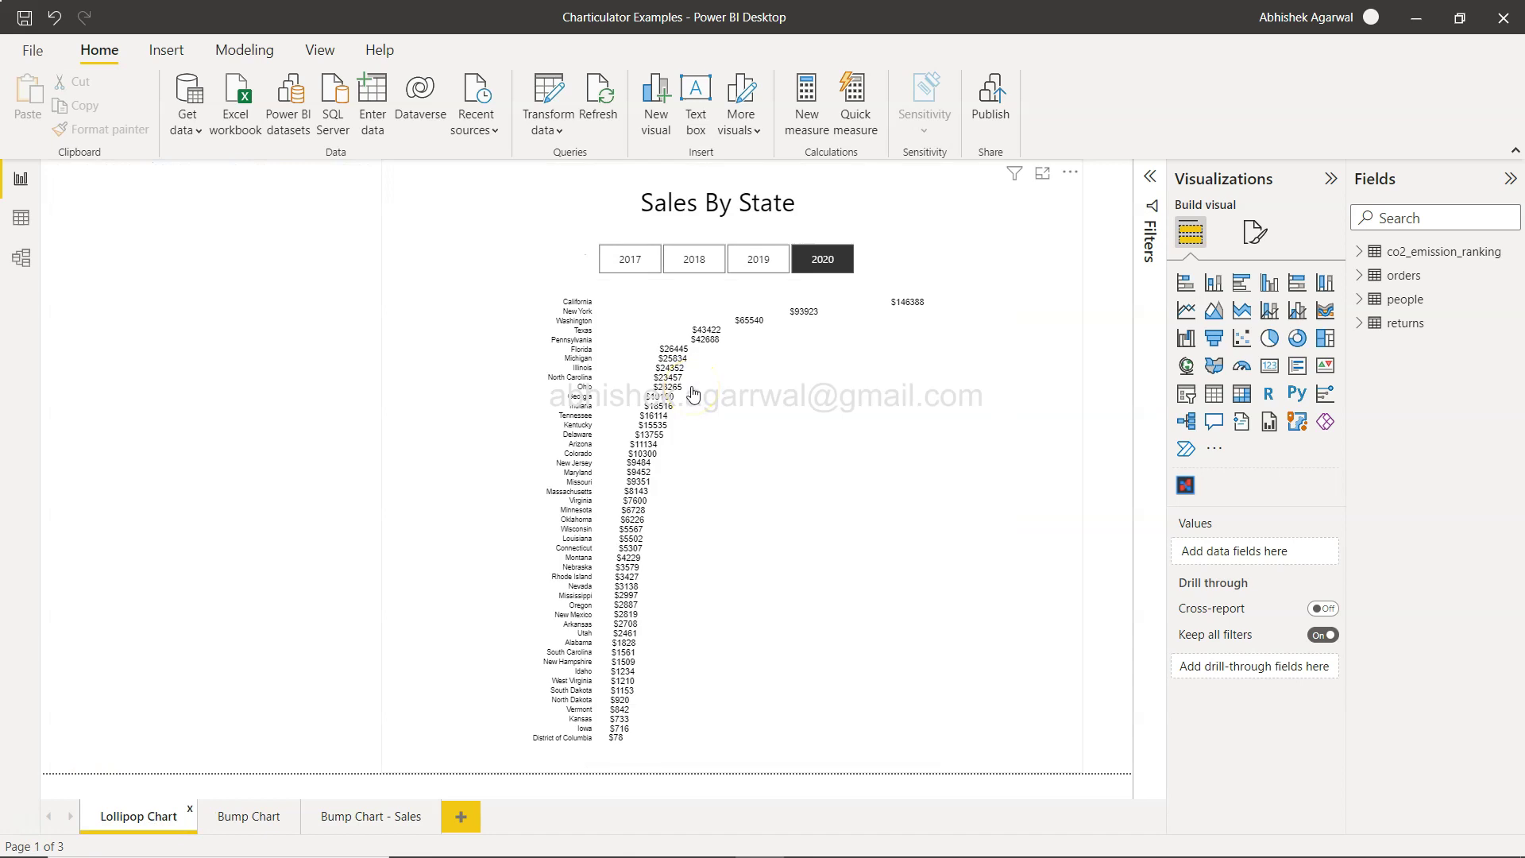
left_click(387, 818)
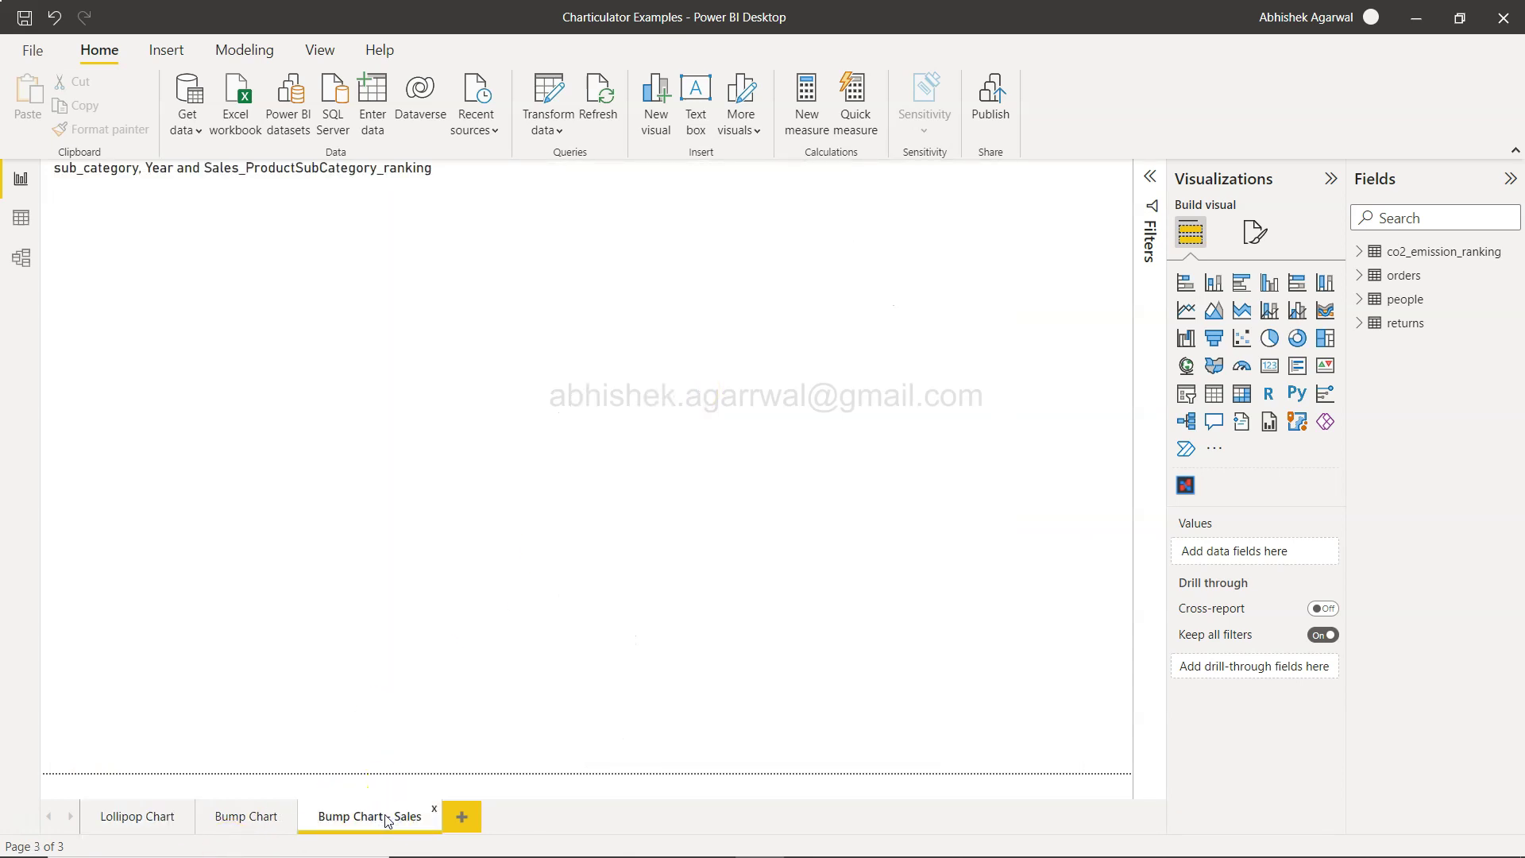